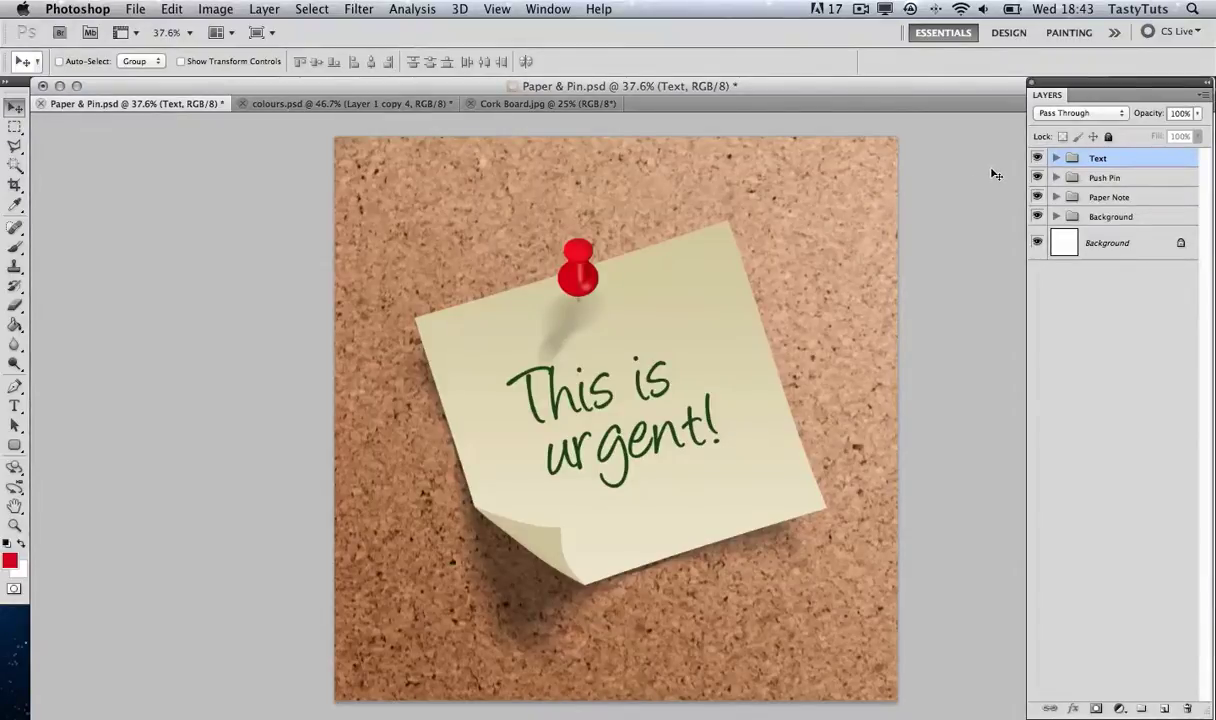
# Create a new document 30 cm wide and 30 cm high at 150 pixels/inch
pyautogui.click(136, 10)
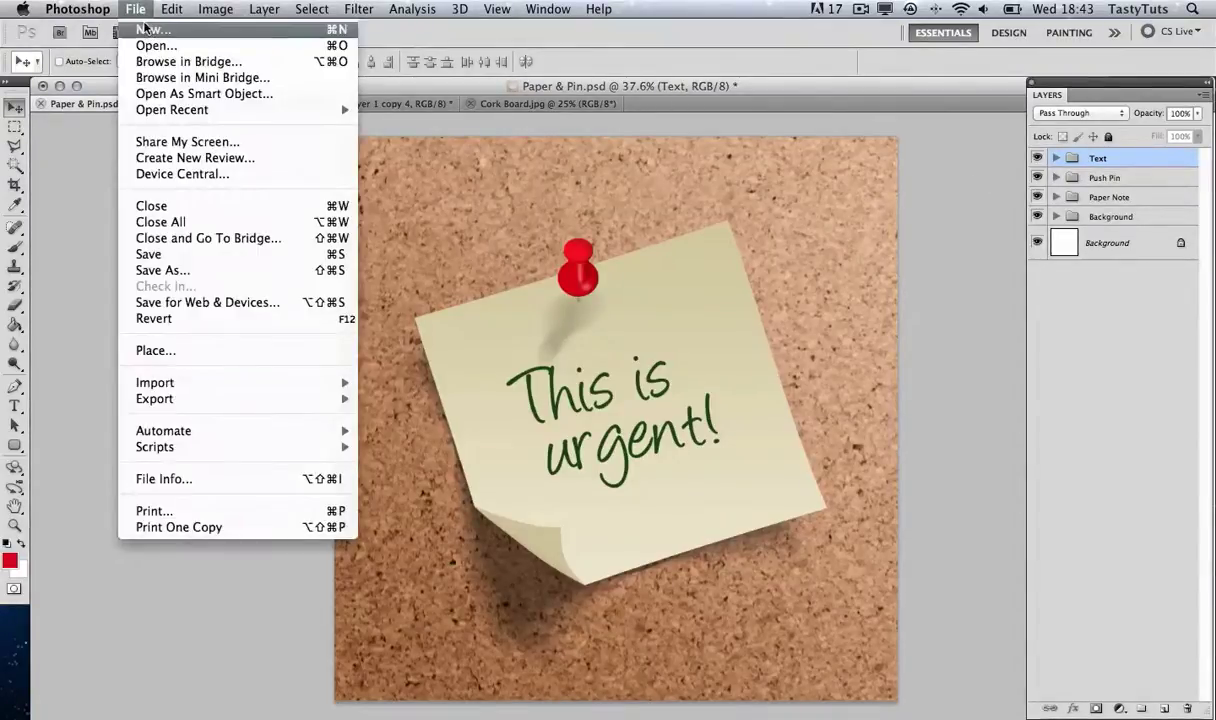
pyautogui.click(145, 28)
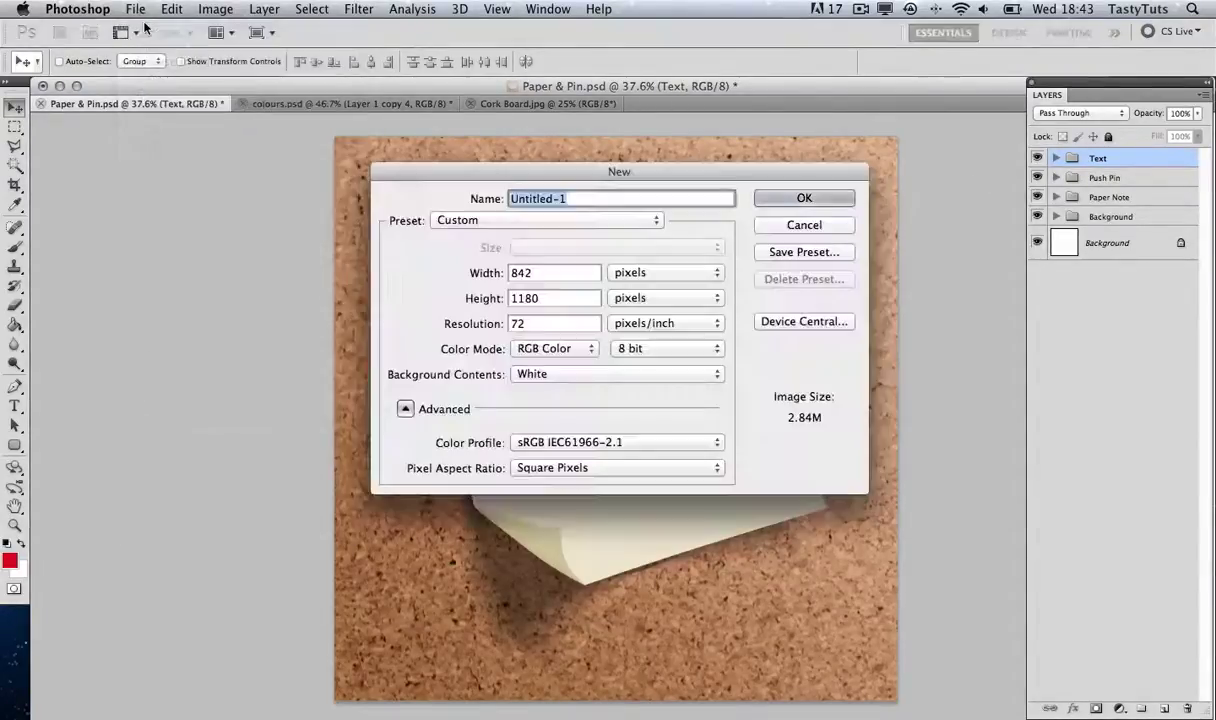
pyautogui.click(637, 281)
pyautogui.click(645, 300)
pyautogui.doubleClick(543, 270)
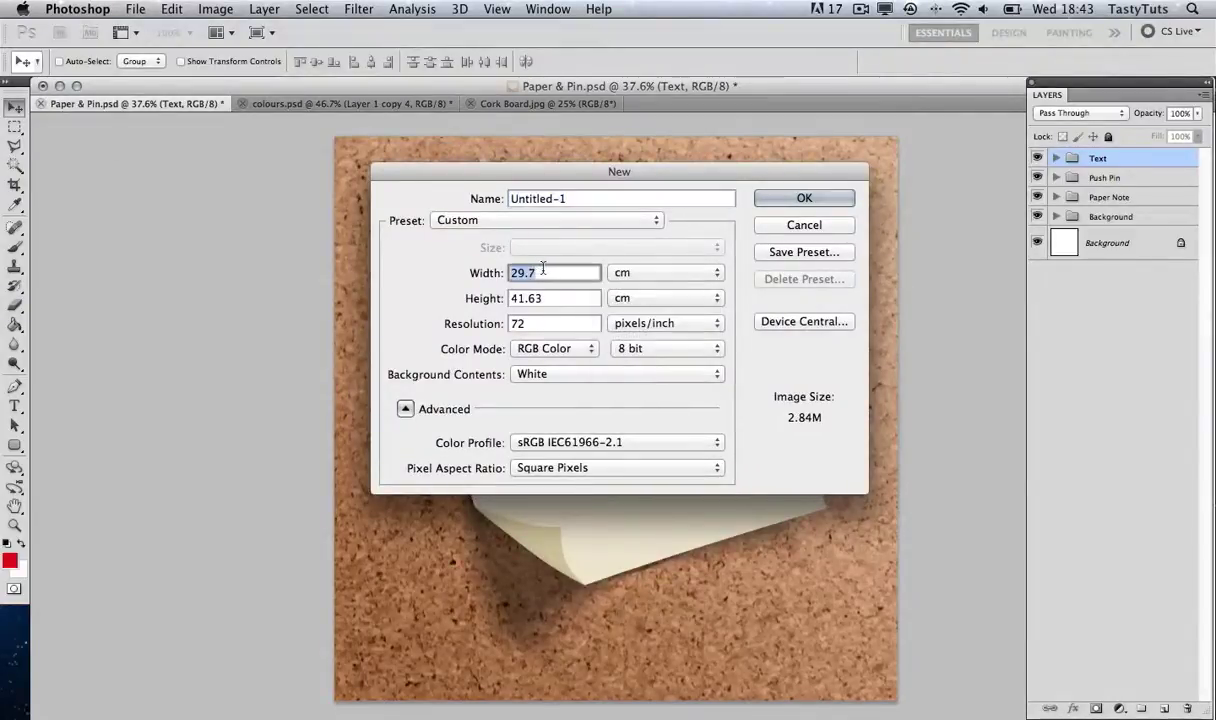
pyautogui.write('30')
pyautogui.press('Tab')
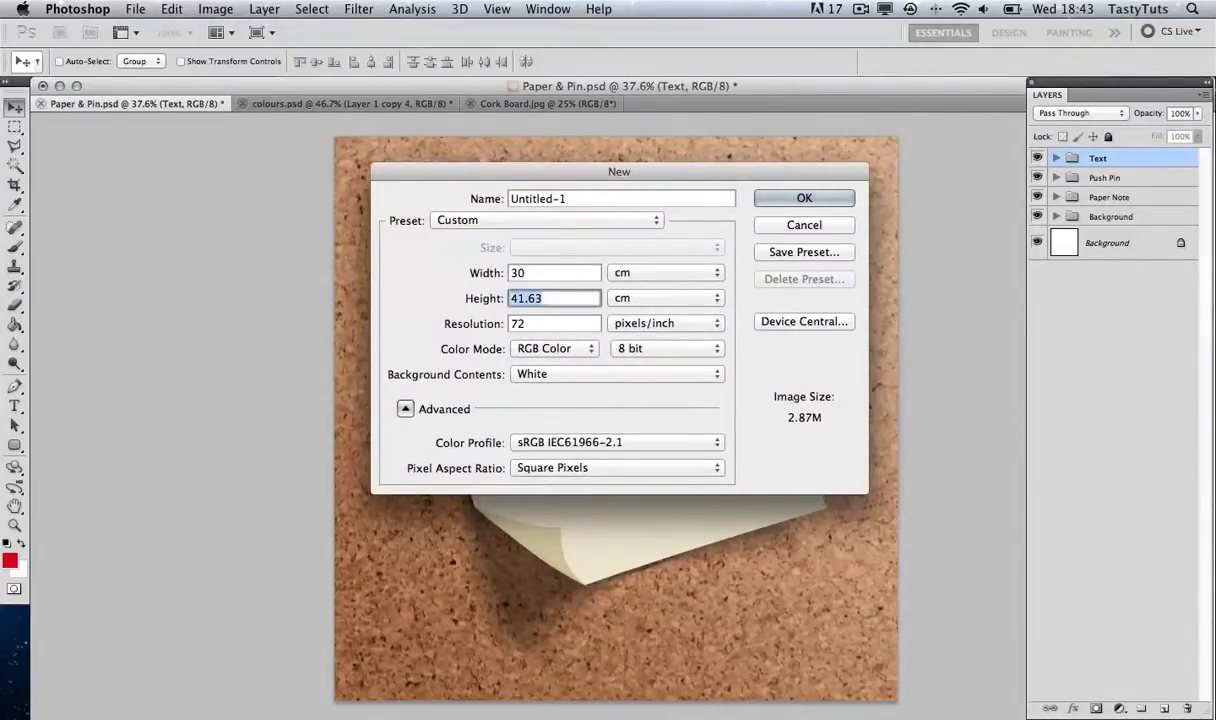
pyautogui.write('30')
pyautogui.doubleClick(535, 323)
pyautogui.write('150')
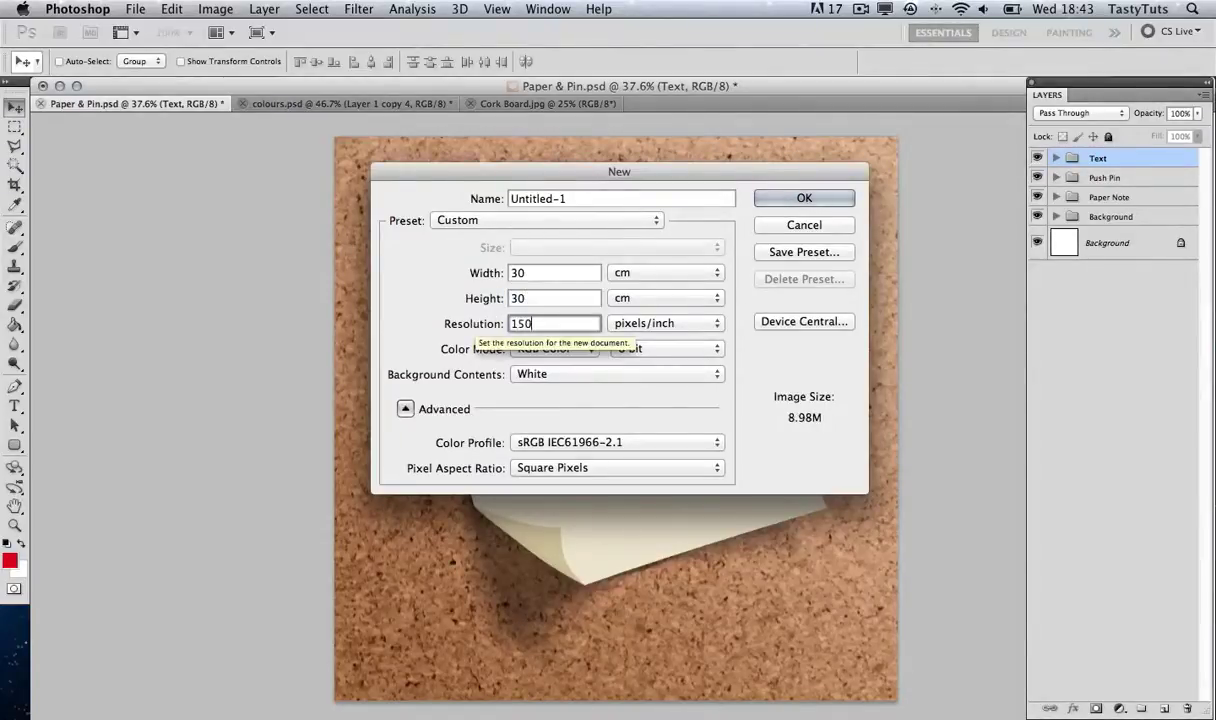
pyautogui.click(762, 196)
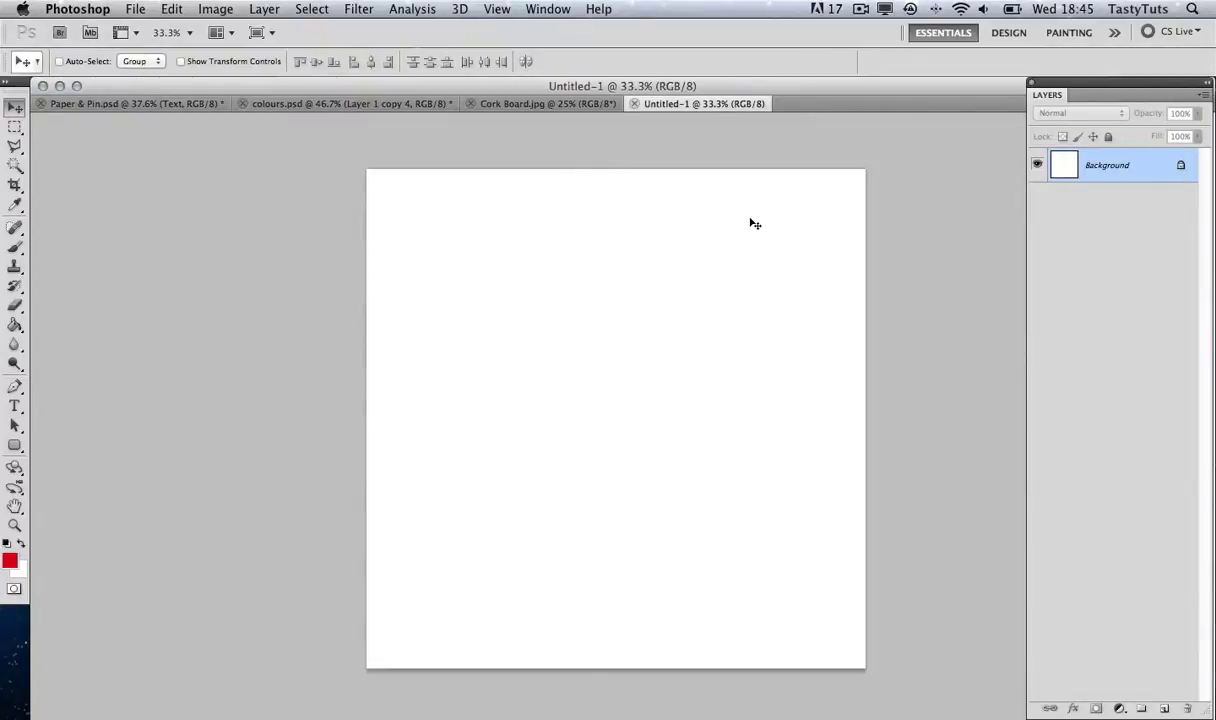
# Drag the colour swatch row from colours.psd into Untitled-1 and add an empty Layer 1
pyautogui.click(355, 103)
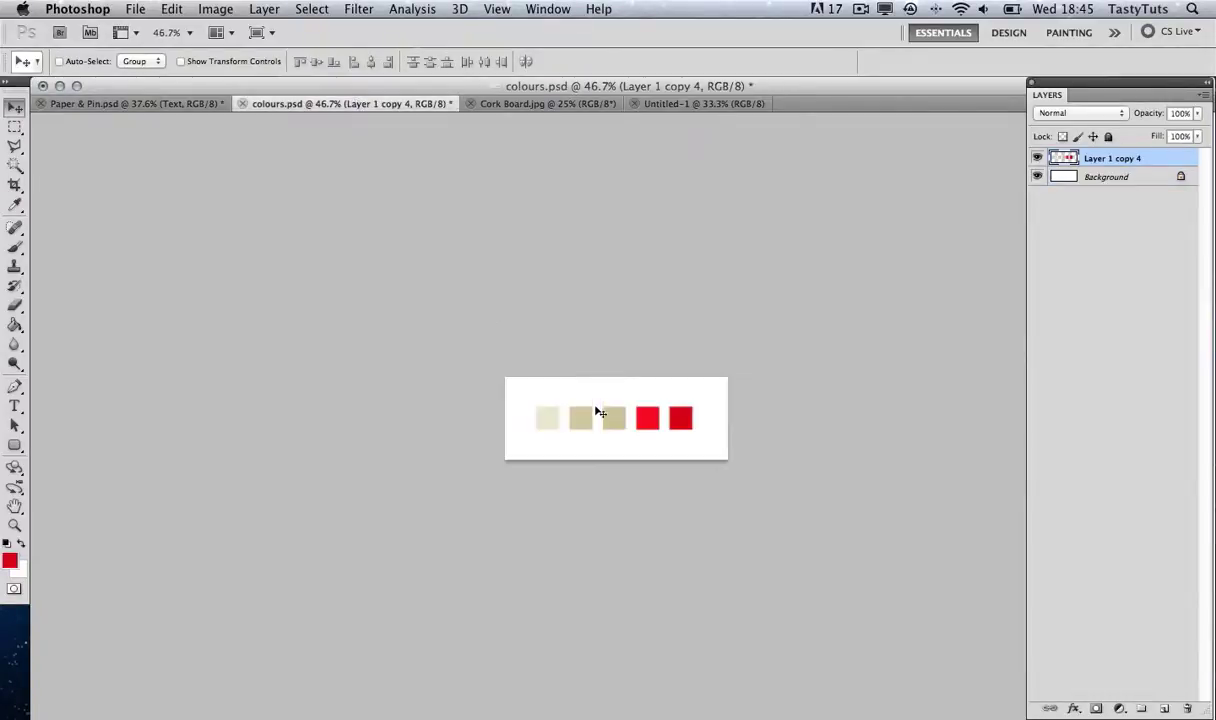
pyautogui.moveTo(600, 413); pyautogui.dragTo(442, 640)
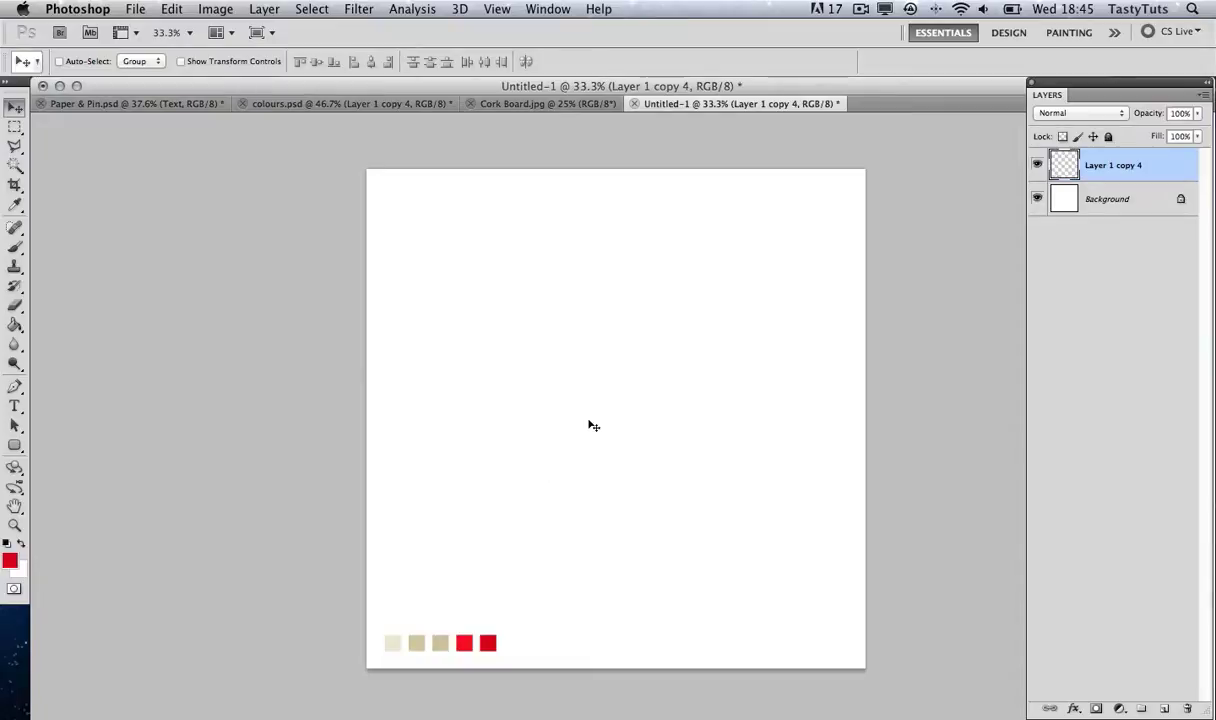
pyautogui.press('super+shift+n')
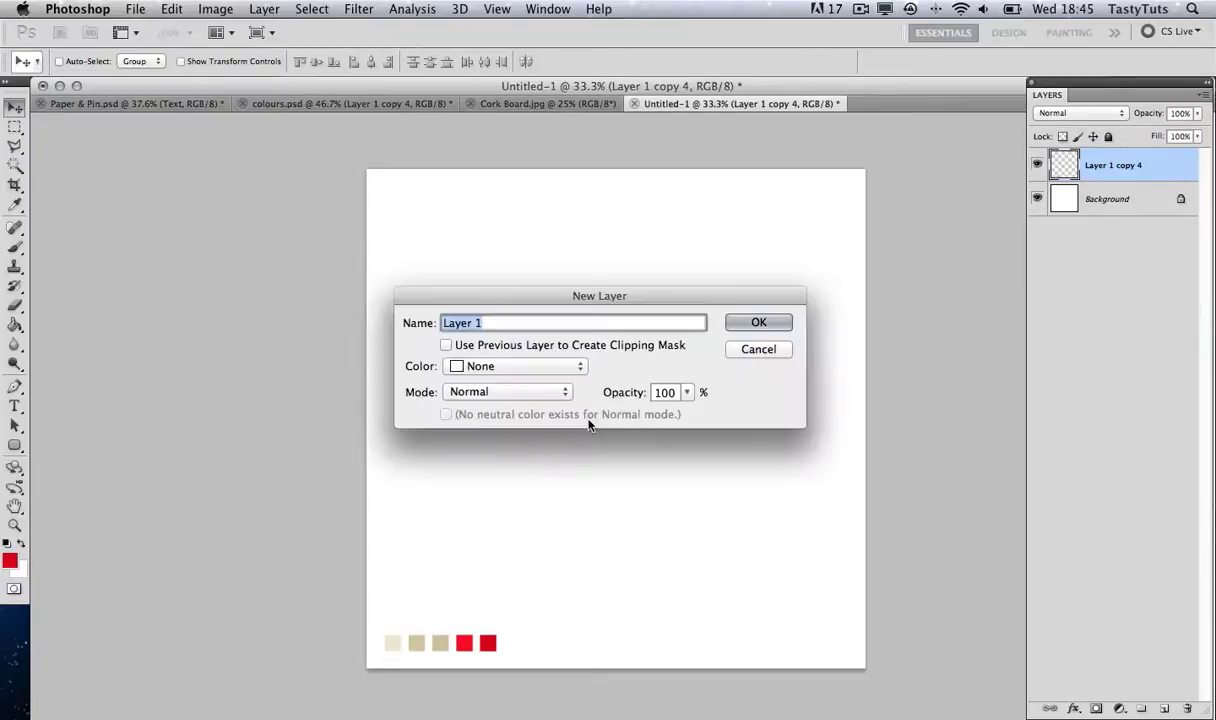
pyautogui.click(752, 324)
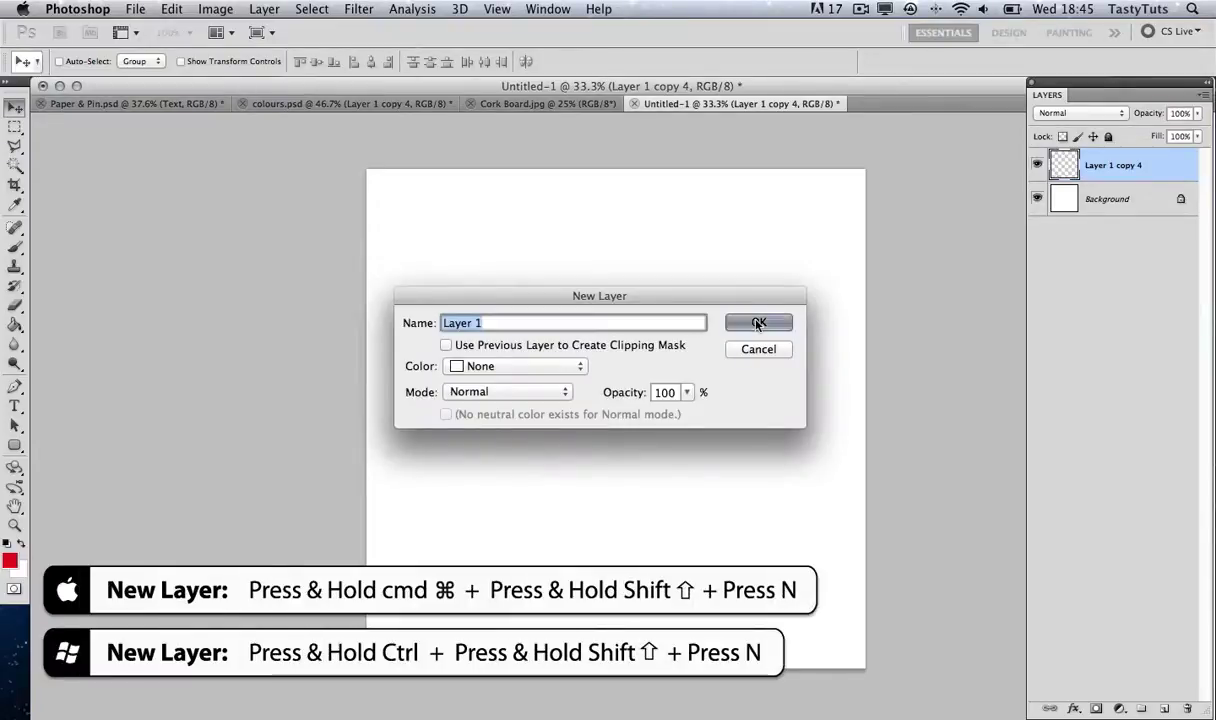
# Fill a square selection near the canvas centre with the pale cream first swatch colour
pyautogui.click(13, 128)
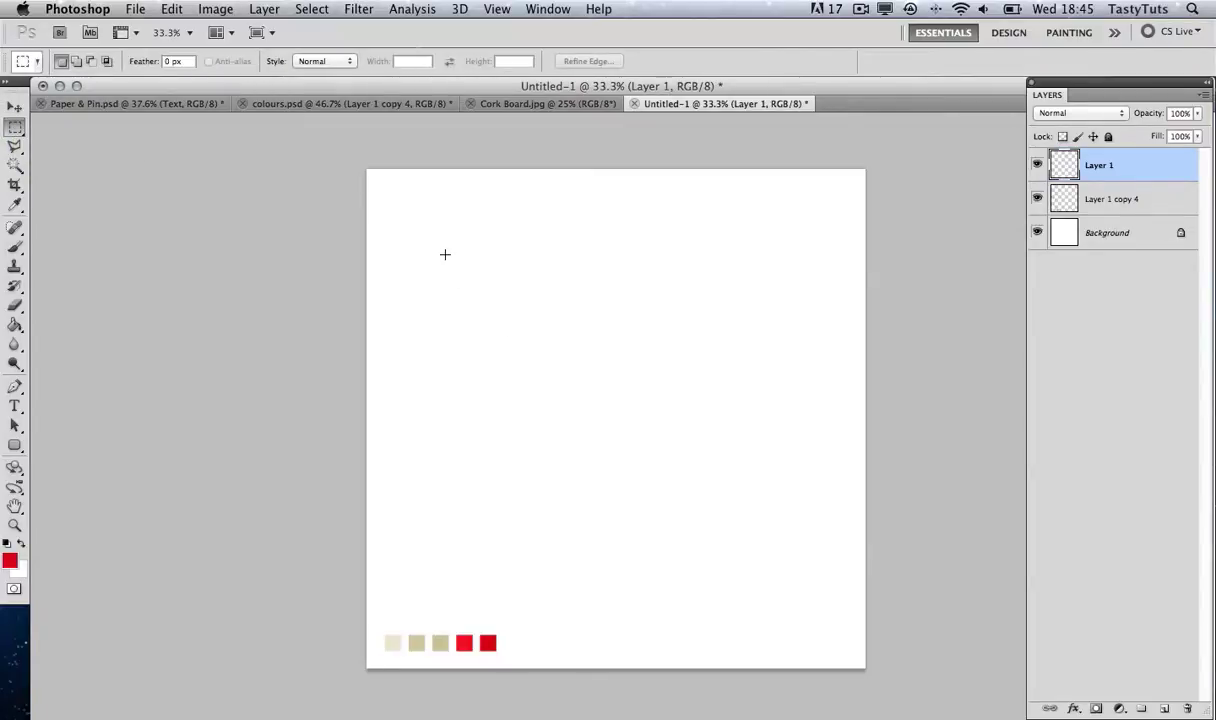
pyautogui.moveTo(441, 253); pyautogui.dragTo(779, 559)
pyautogui.moveTo(687, 488); pyautogui.dragTo(700, 490)
pyautogui.click(16, 208)
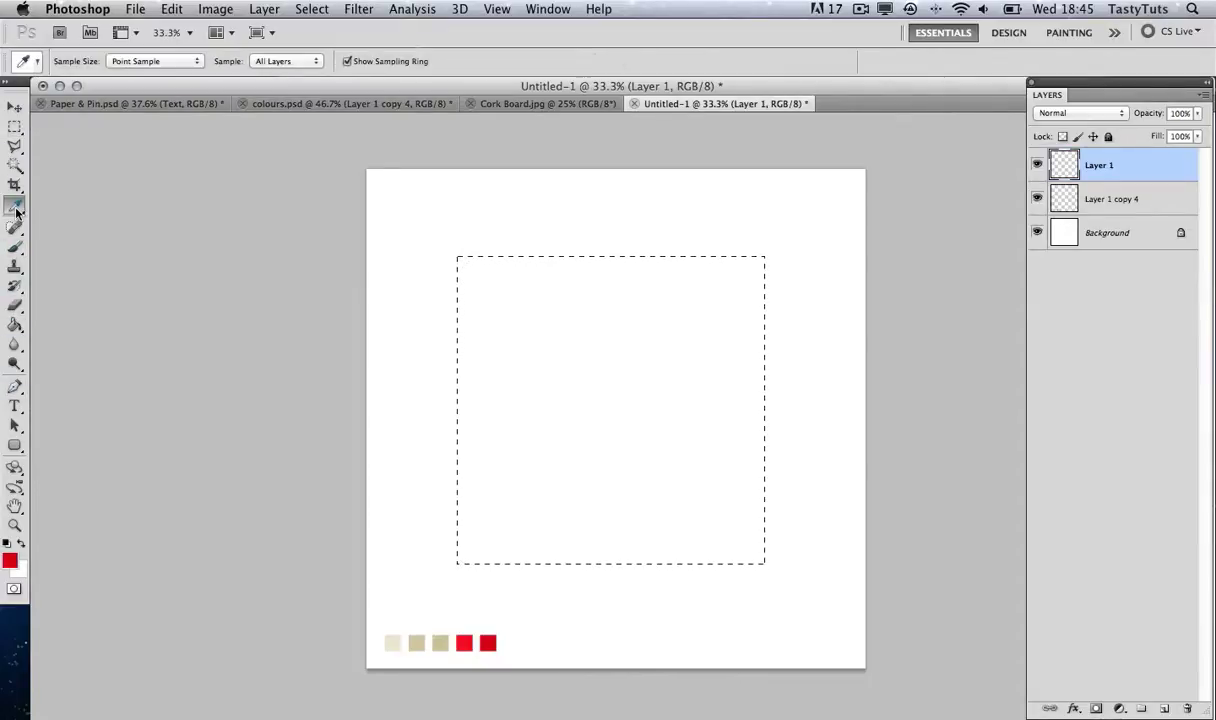
pyautogui.click(394, 641)
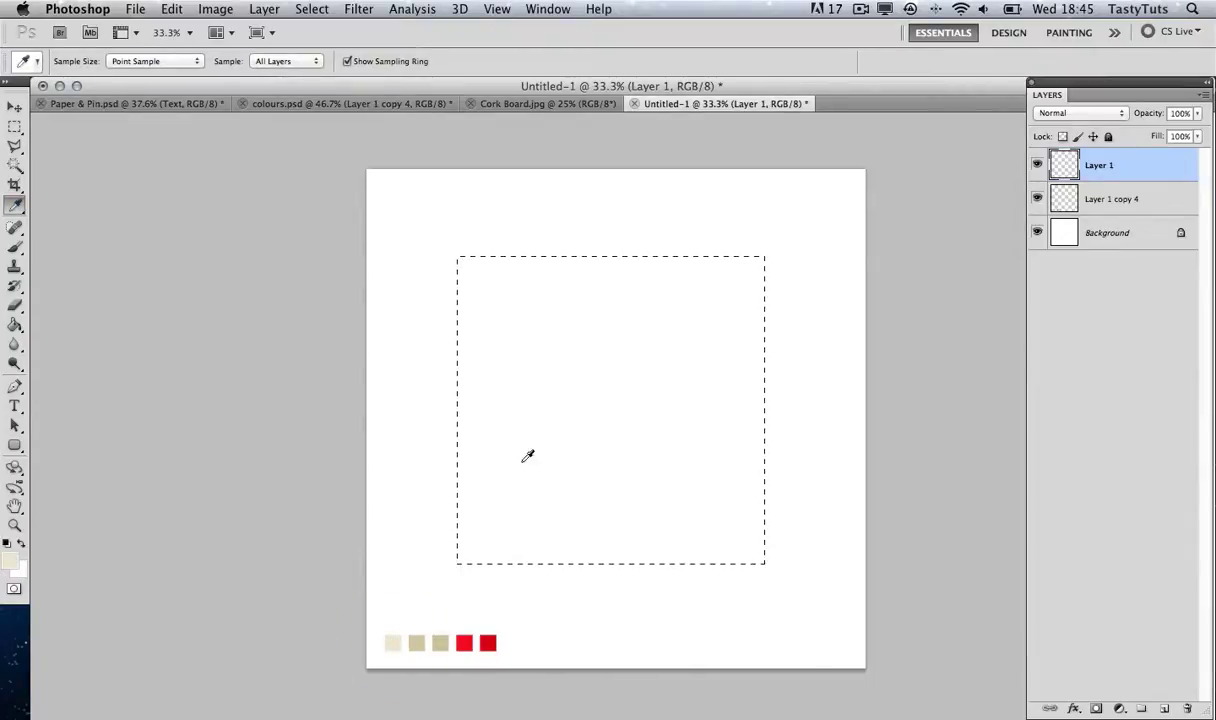
pyautogui.press('g')
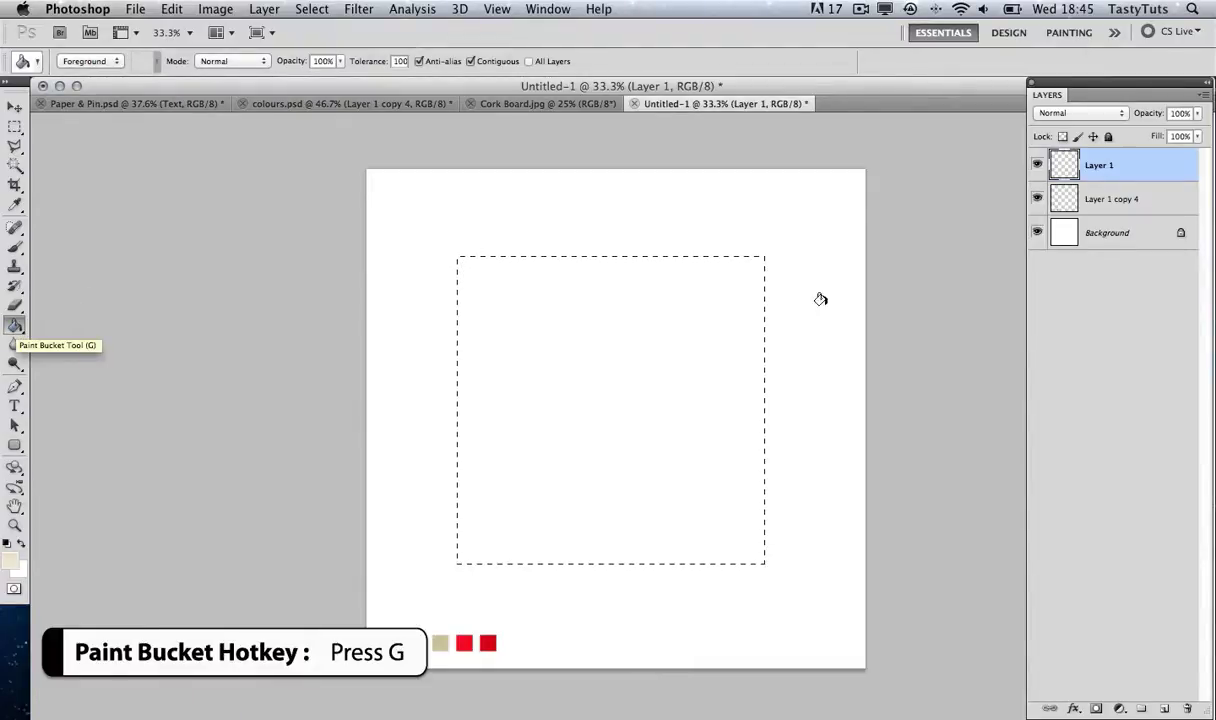
pyautogui.click(655, 331)
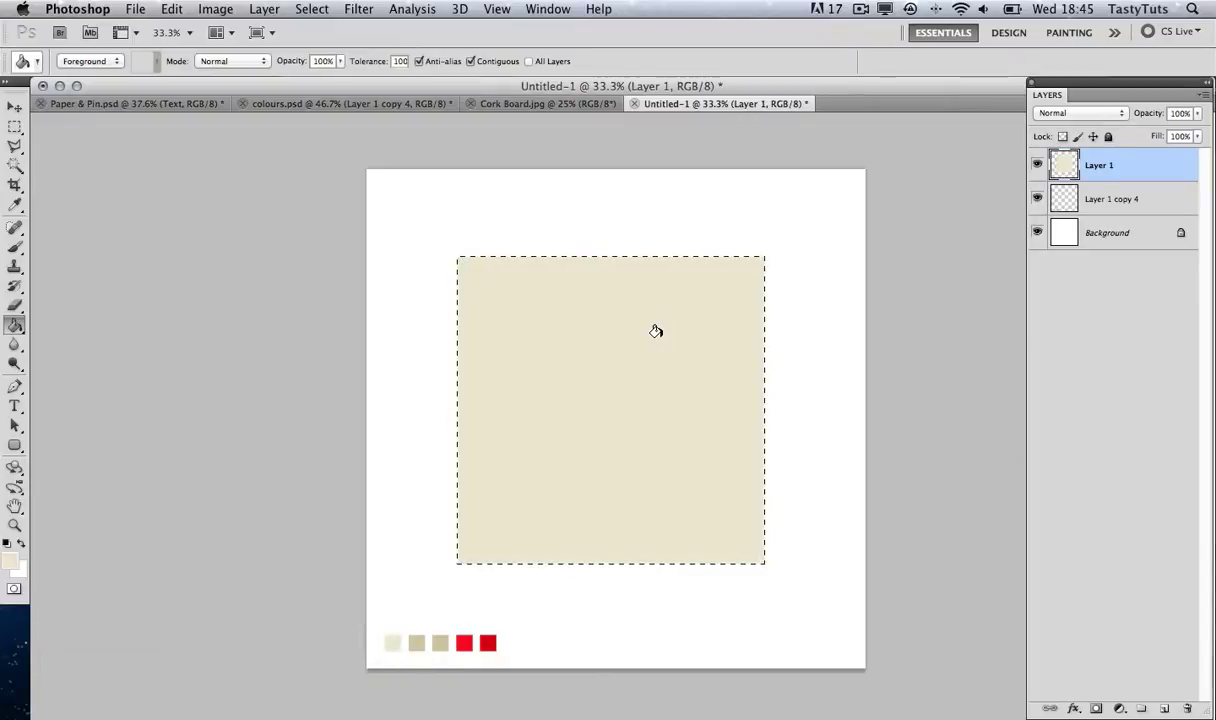
pyautogui.press('super+d')
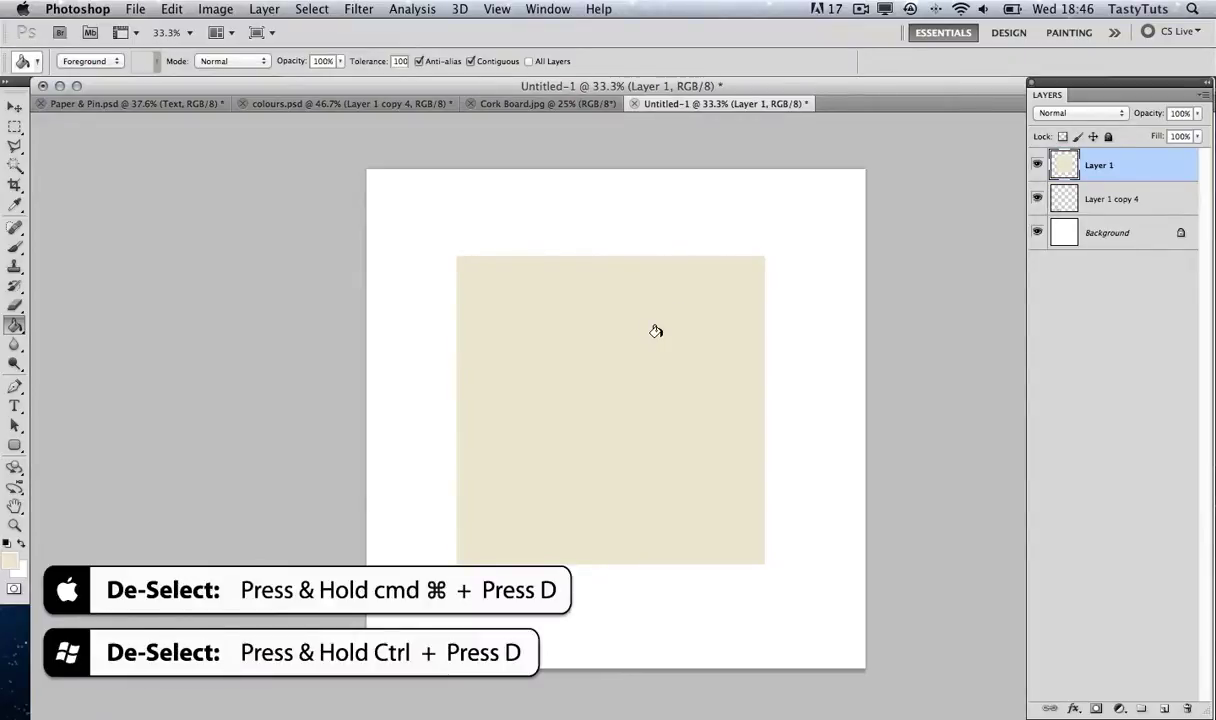
# Nudge the beige square and rotate it about -14° so it tilts
pyautogui.press('v')
pyautogui.moveTo(657, 337); pyautogui.dragTo(635, 345)
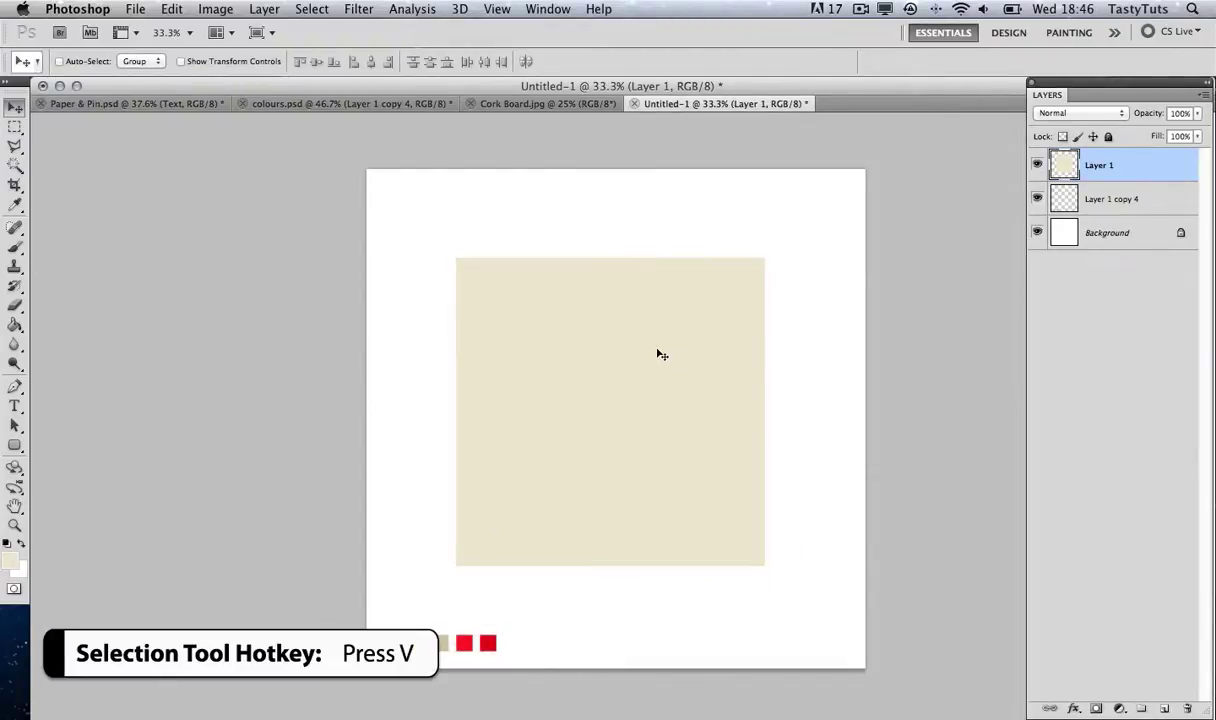
pyautogui.press('super+t')
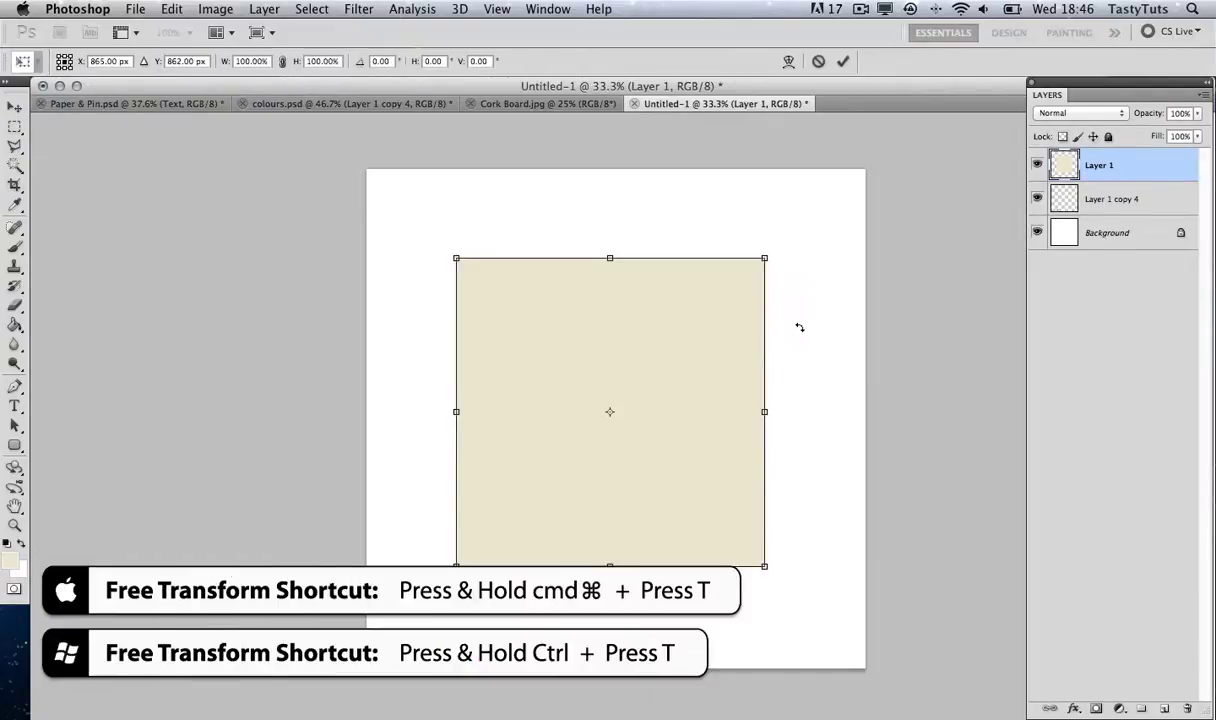
pyautogui.moveTo(803, 338); pyautogui.dragTo(794, 281)
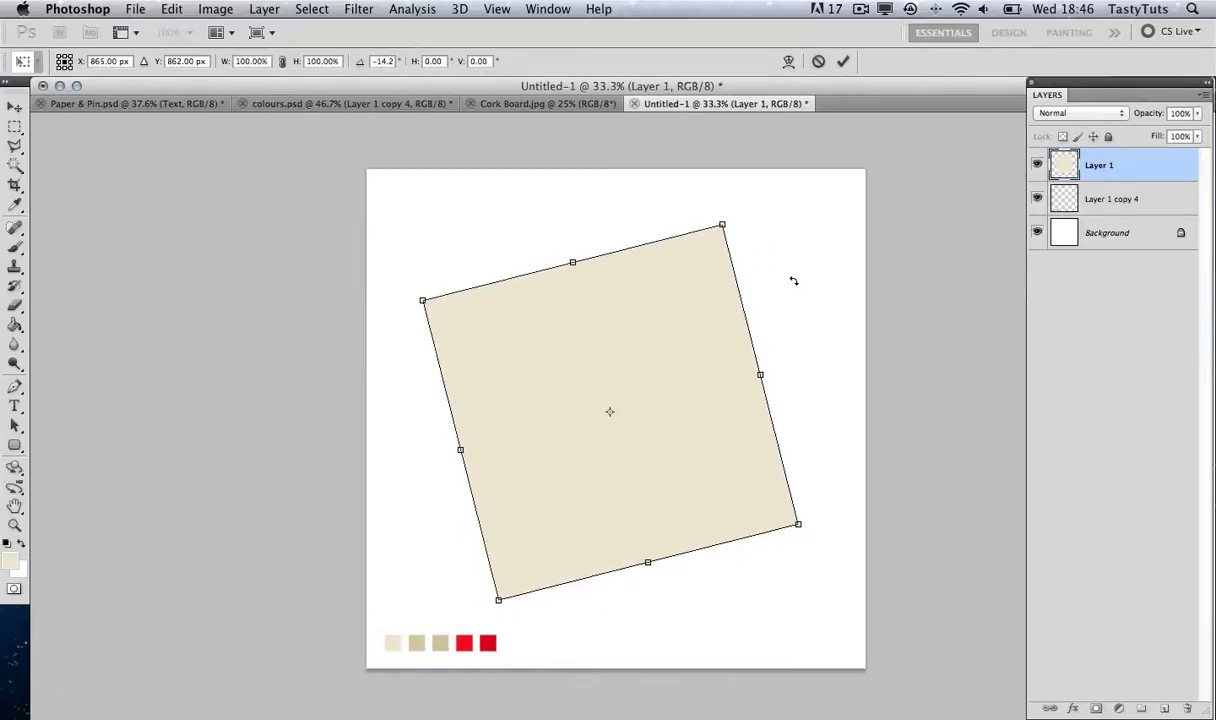
pyautogui.press('Return')
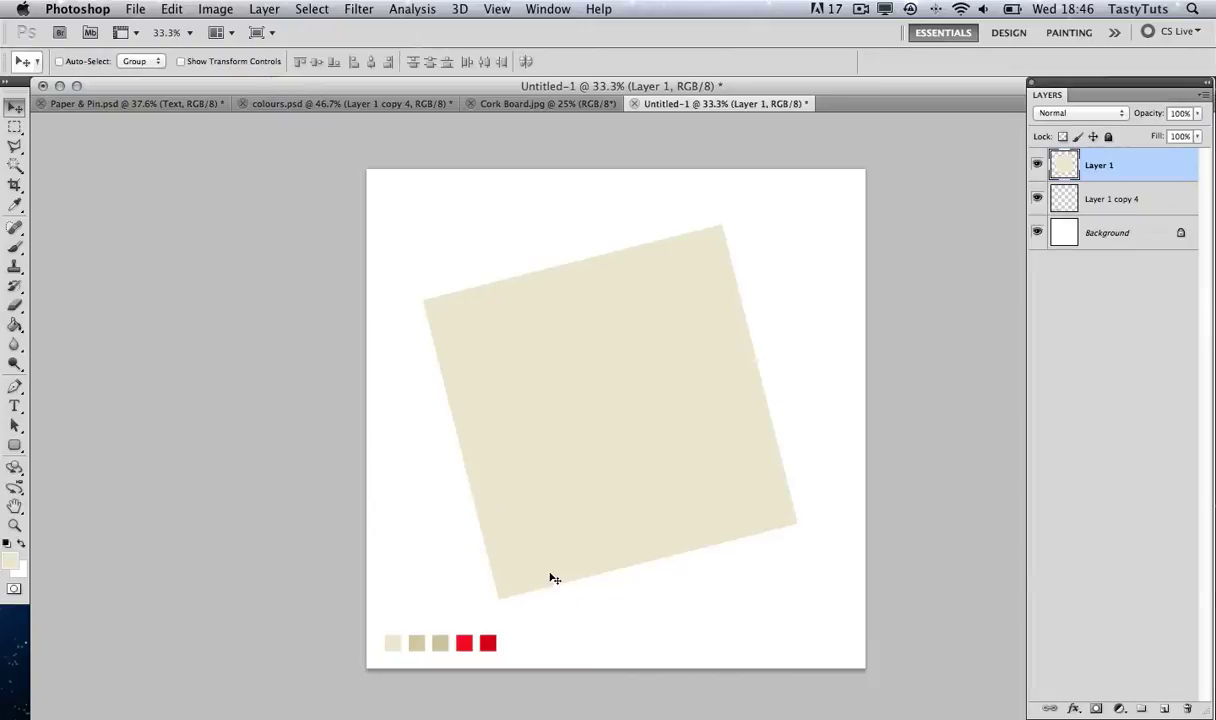
# Outline the beige square's bottom-left corner with a polygonal lasso selection
pyautogui.click(15, 148)
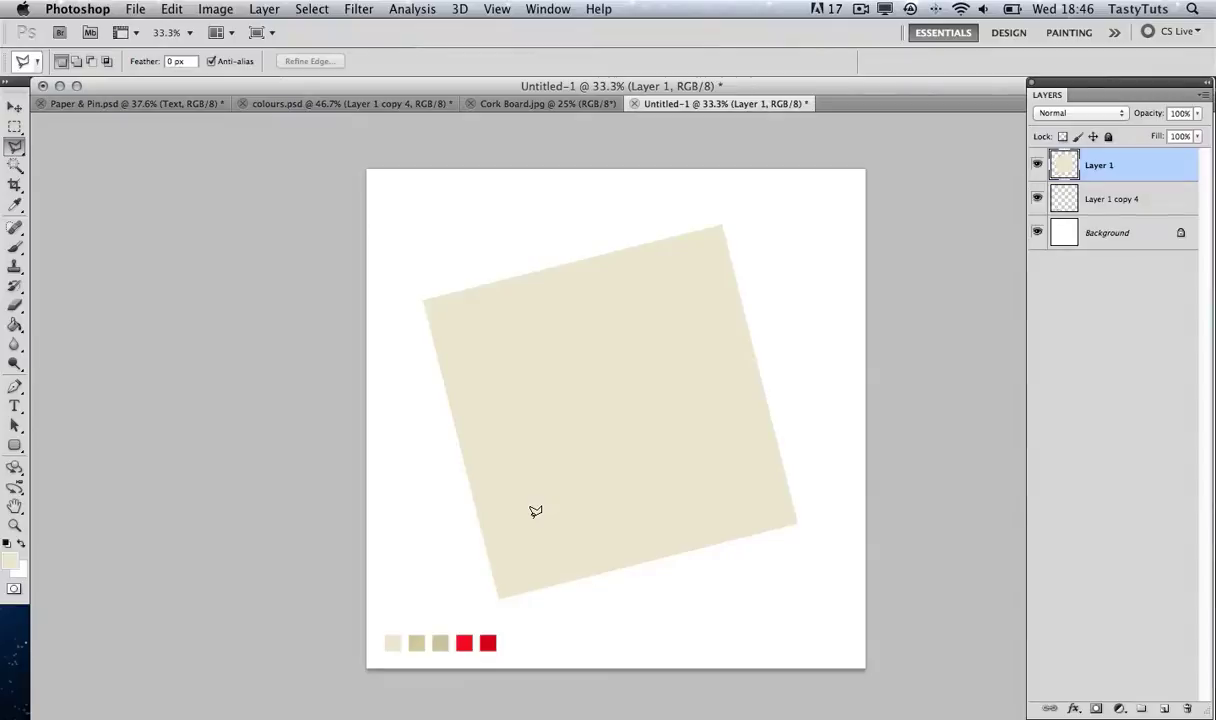
pyautogui.click(444, 502)
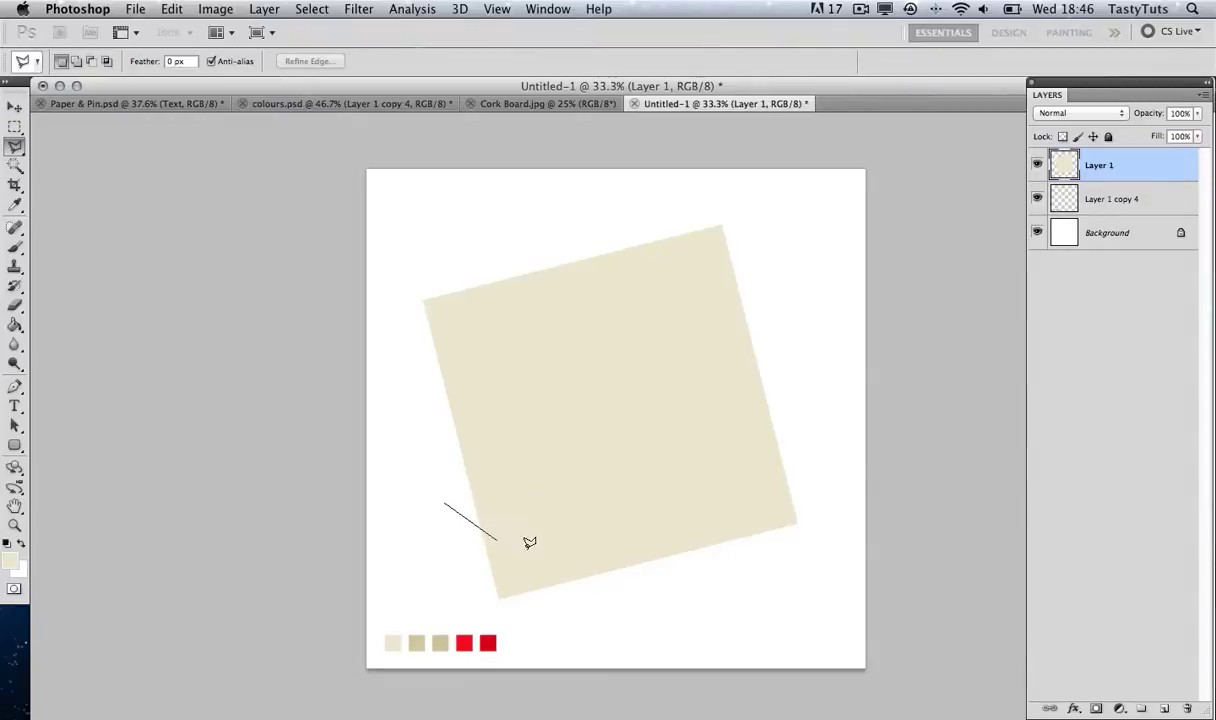
pyautogui.click(612, 590)
pyautogui.click(492, 608)
pyautogui.doubleClick(446, 598)
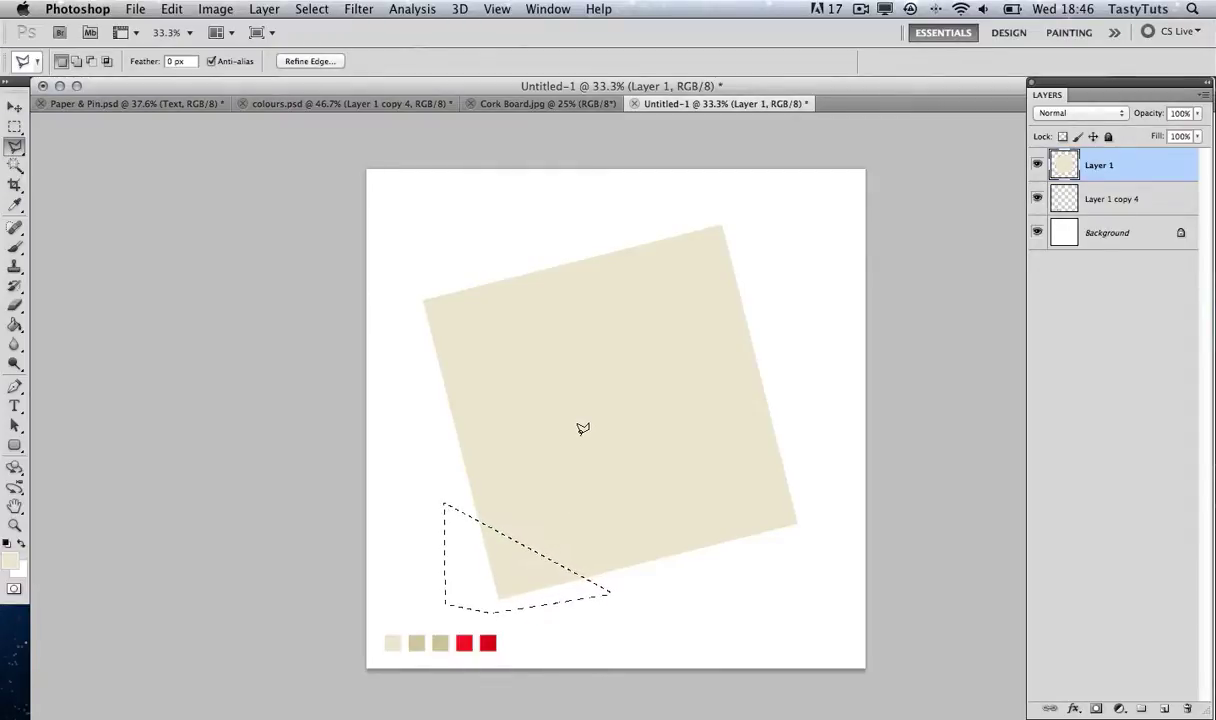
# Cut the corner onto its own Layer 2 and move the triangle to the top-left
pyautogui.press('super+x')
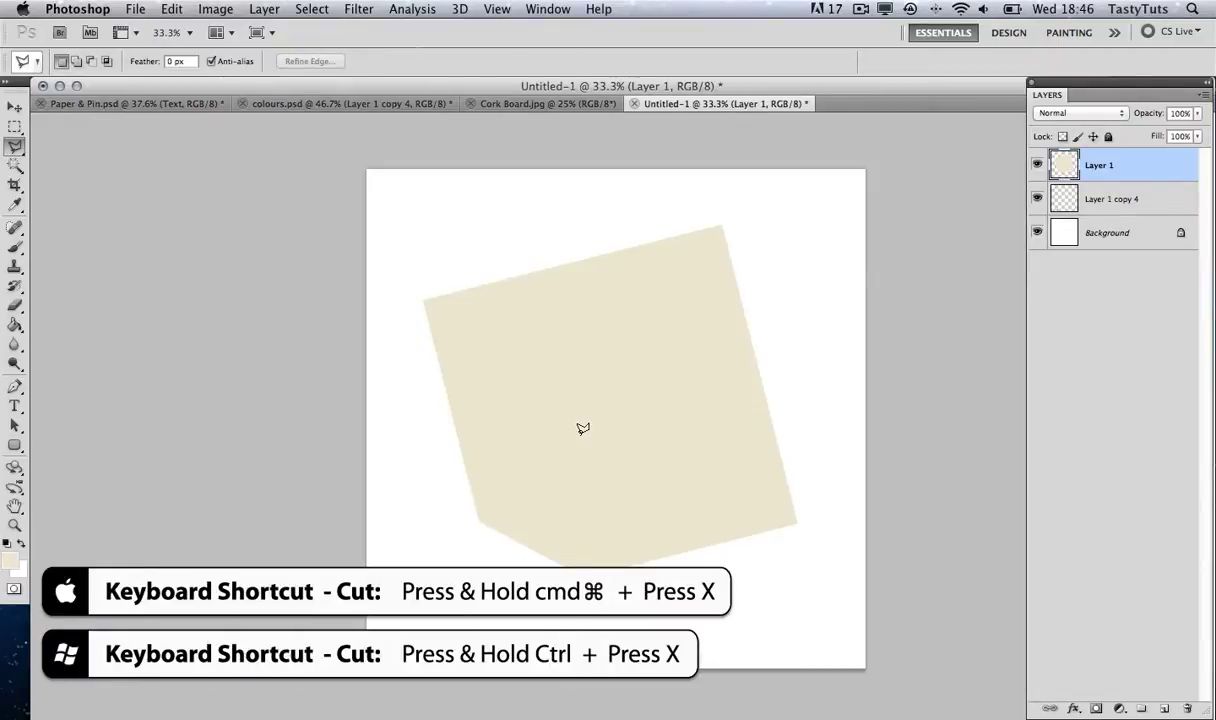
pyautogui.press('super+v')
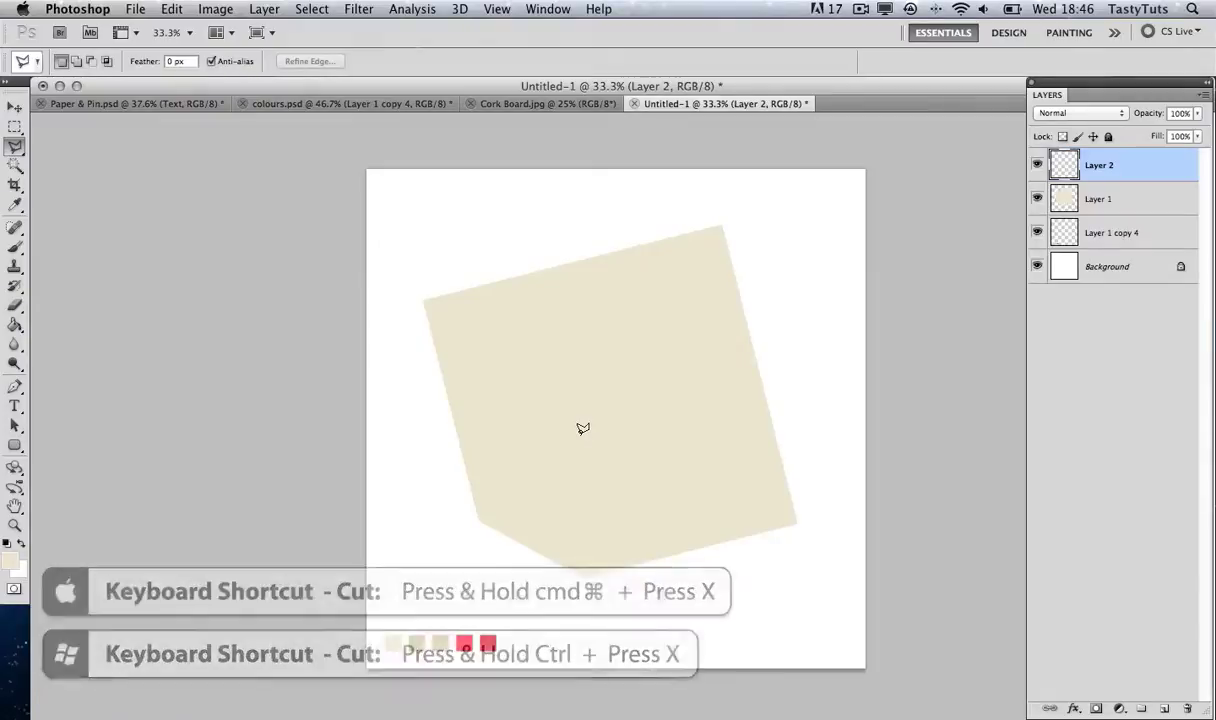
pyautogui.press('v')
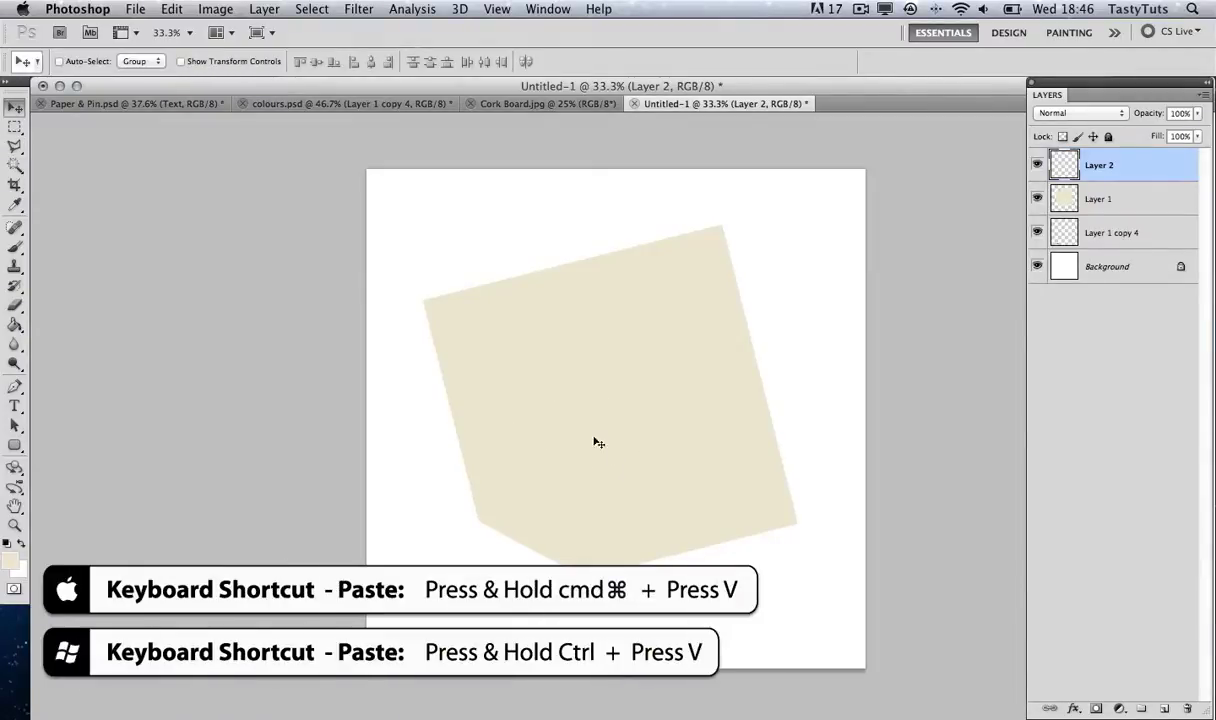
pyautogui.moveTo(534, 287); pyautogui.dragTo(433, 285)
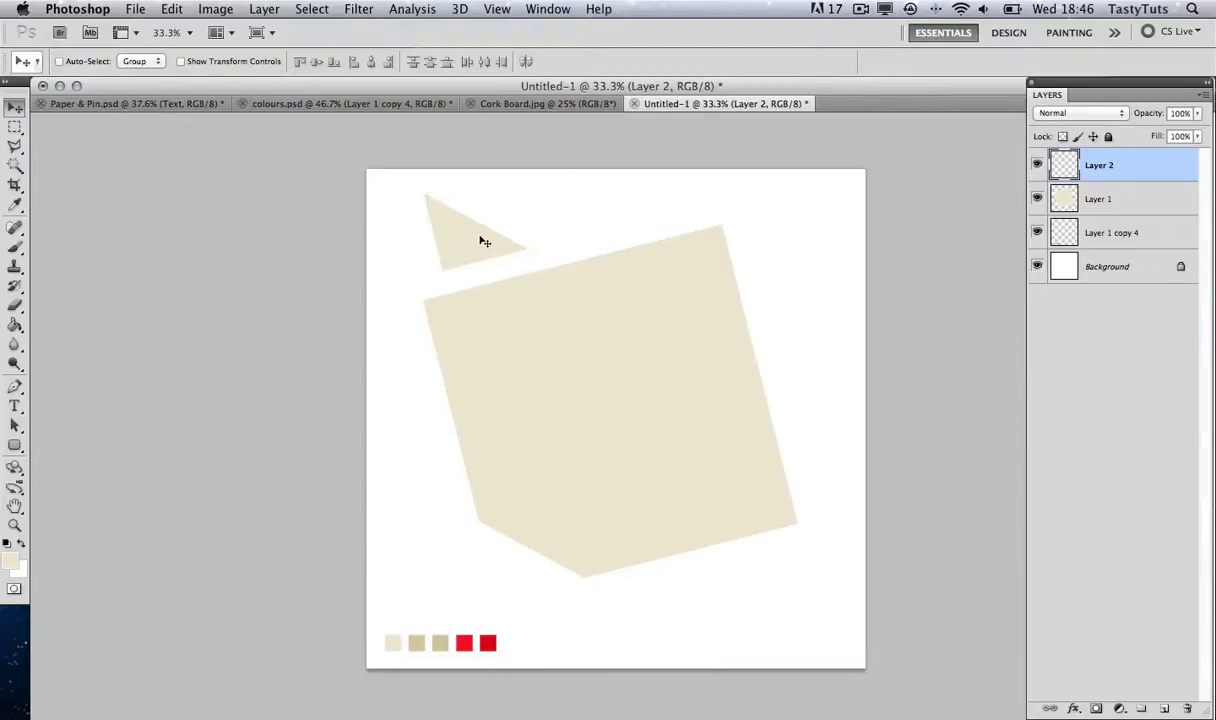
# Give Layer 2's triangle a Color Overlay of tan #d3c89a sampled from the second swatch
pyautogui.doubleClick(1143, 171)
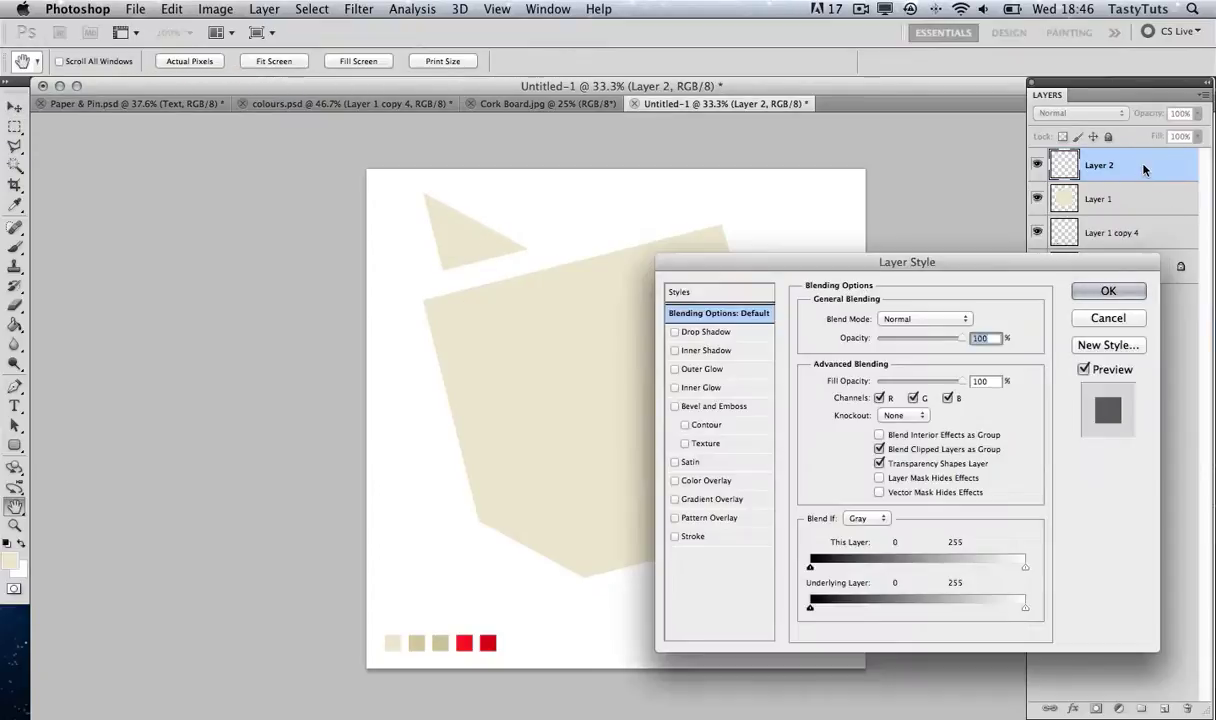
pyautogui.click(712, 480)
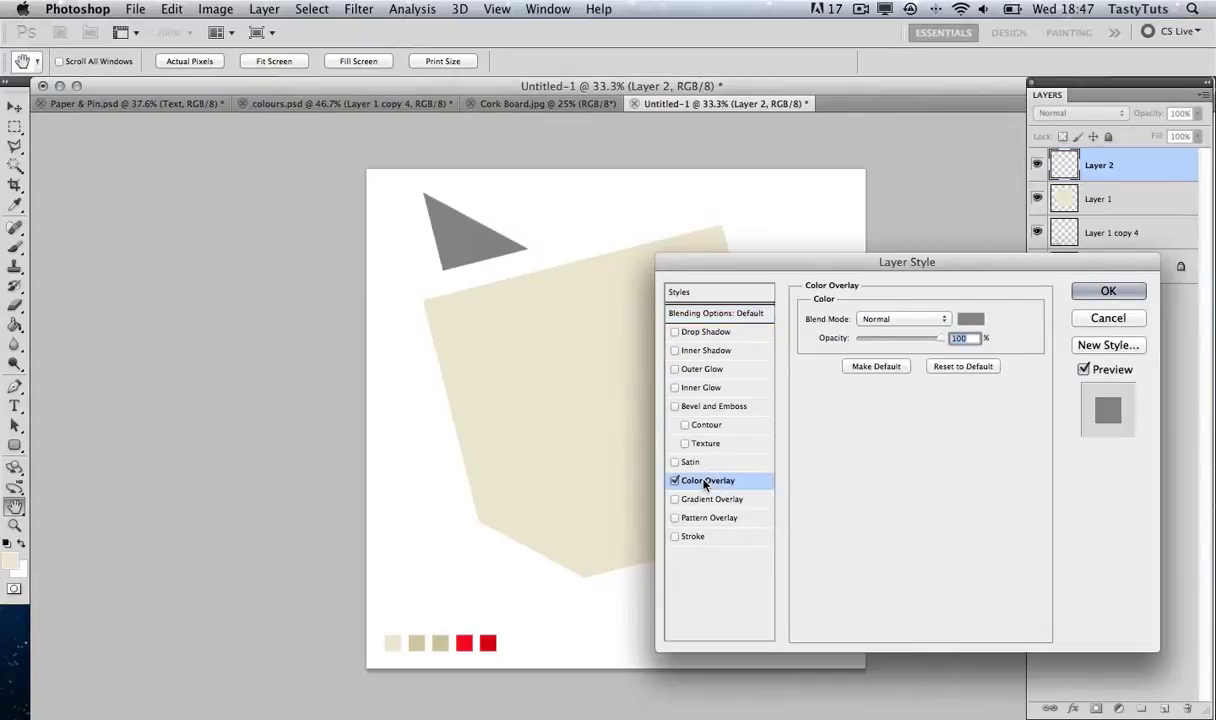
pyautogui.click(970, 320)
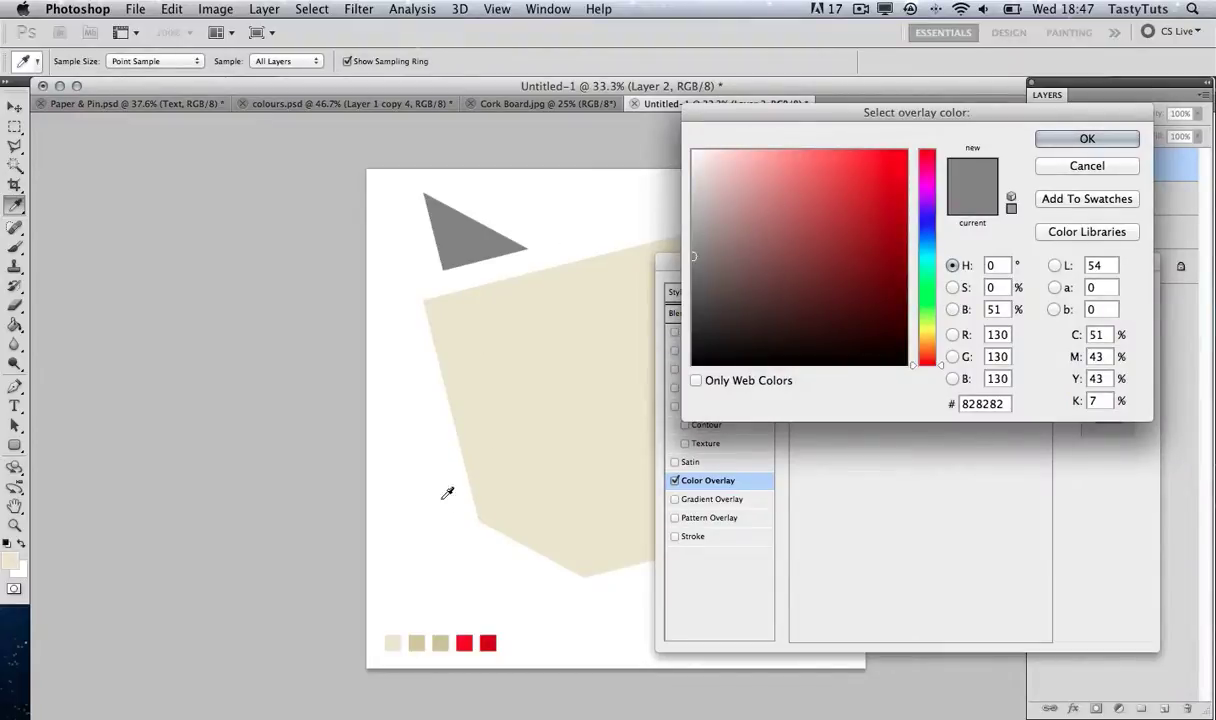
pyautogui.click(418, 644)
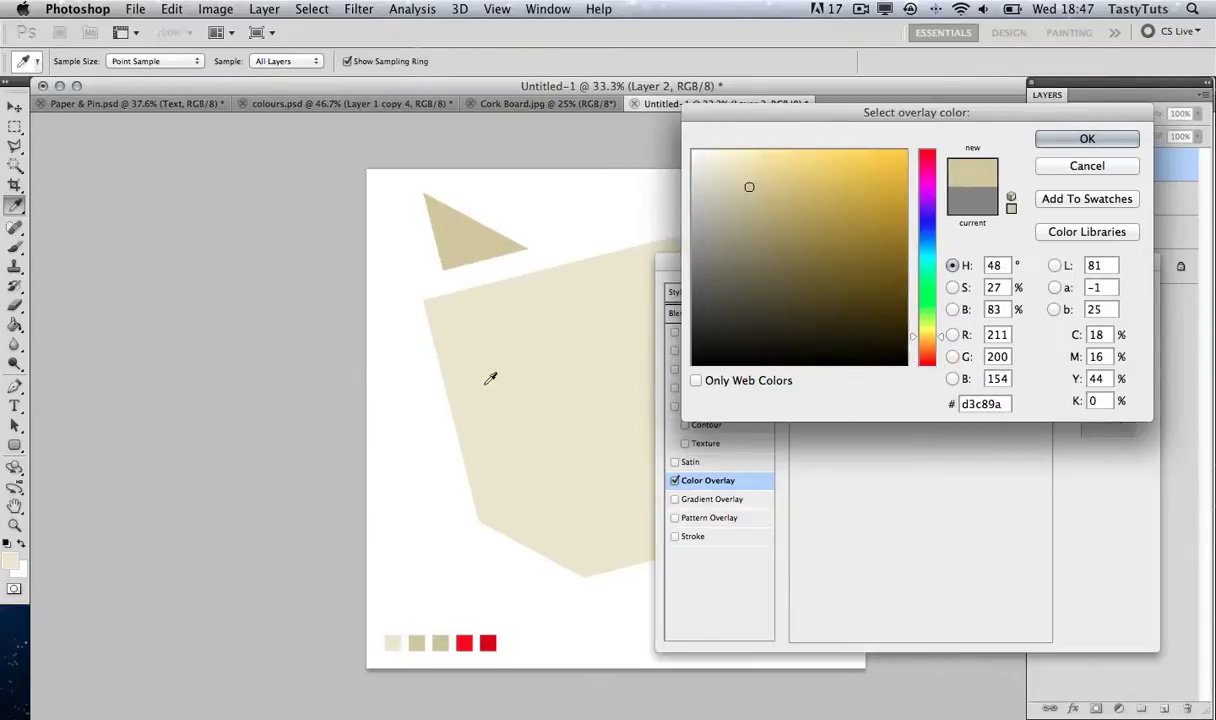
pyautogui.click(1085, 139)
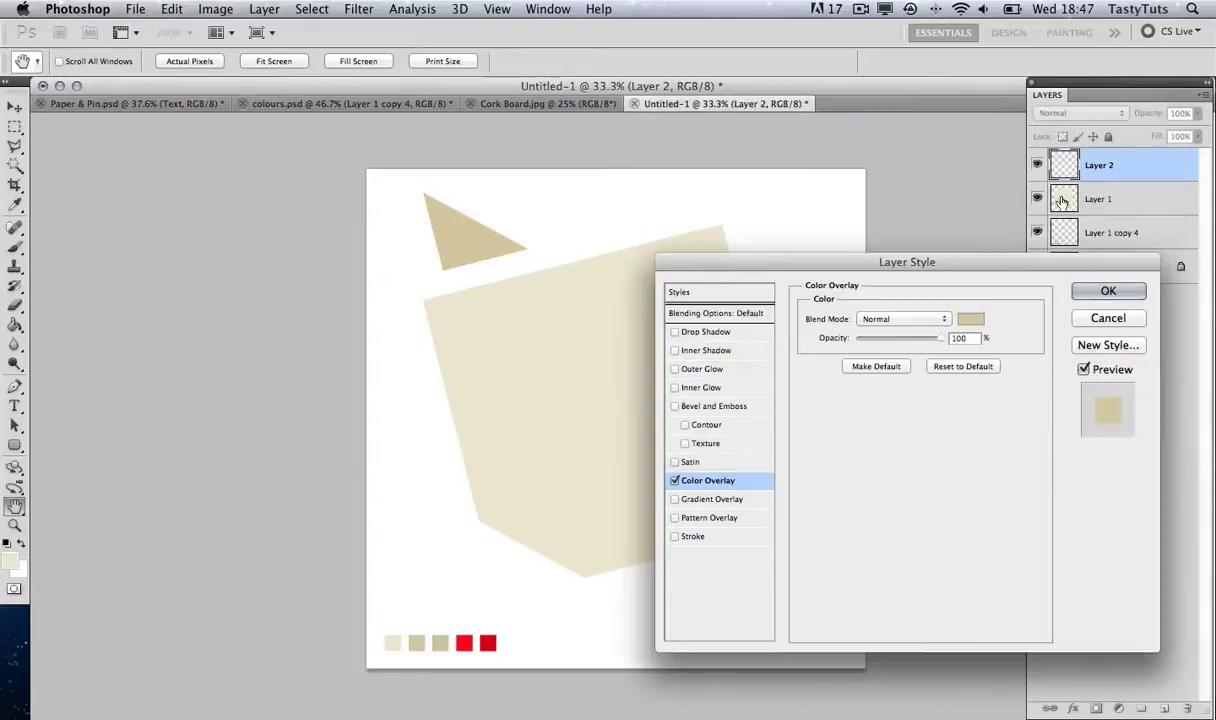
pyautogui.click(1107, 292)
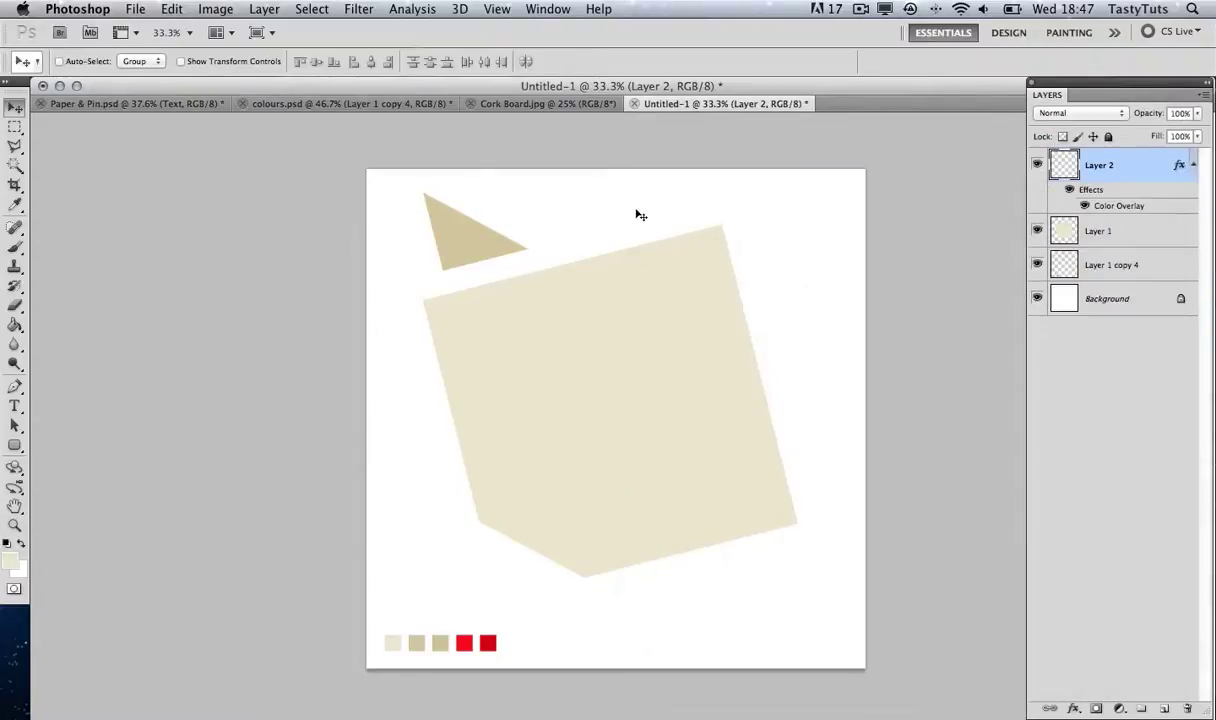
# Move the triangle to the note's bottom-left corner, rotate it 180° and nudge it into place
pyautogui.moveTo(479, 213); pyautogui.dragTo(536, 539)
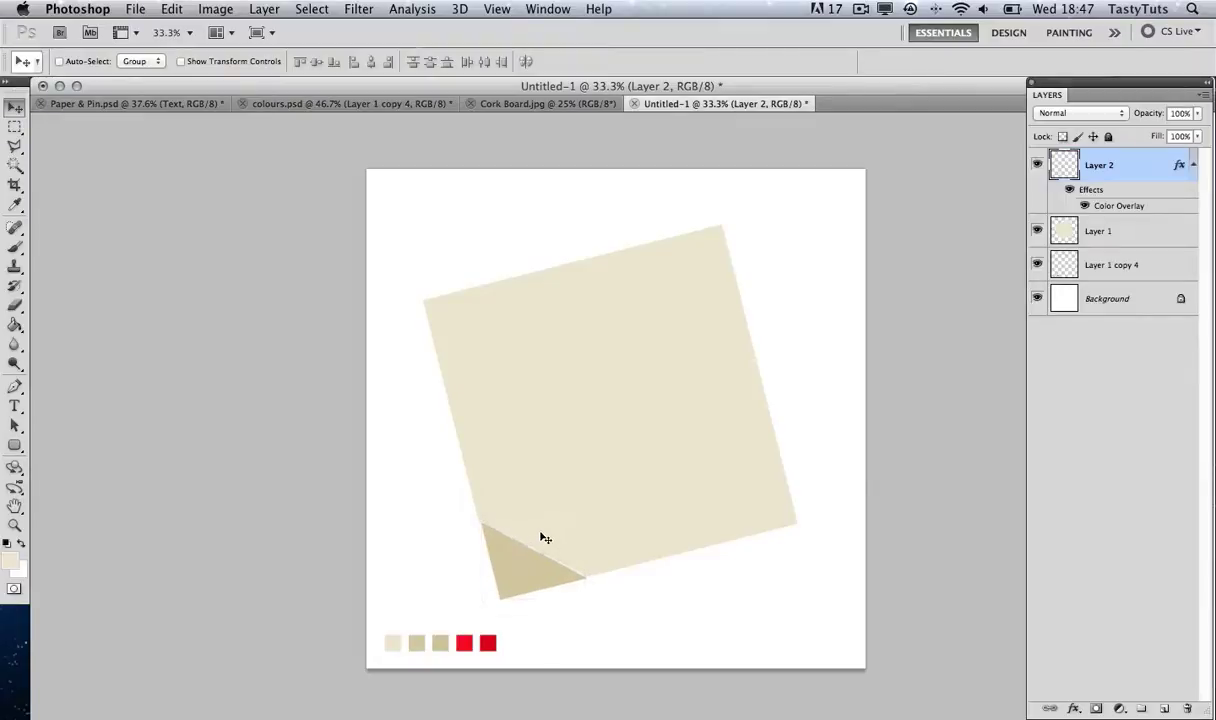
pyautogui.click(184, 10)
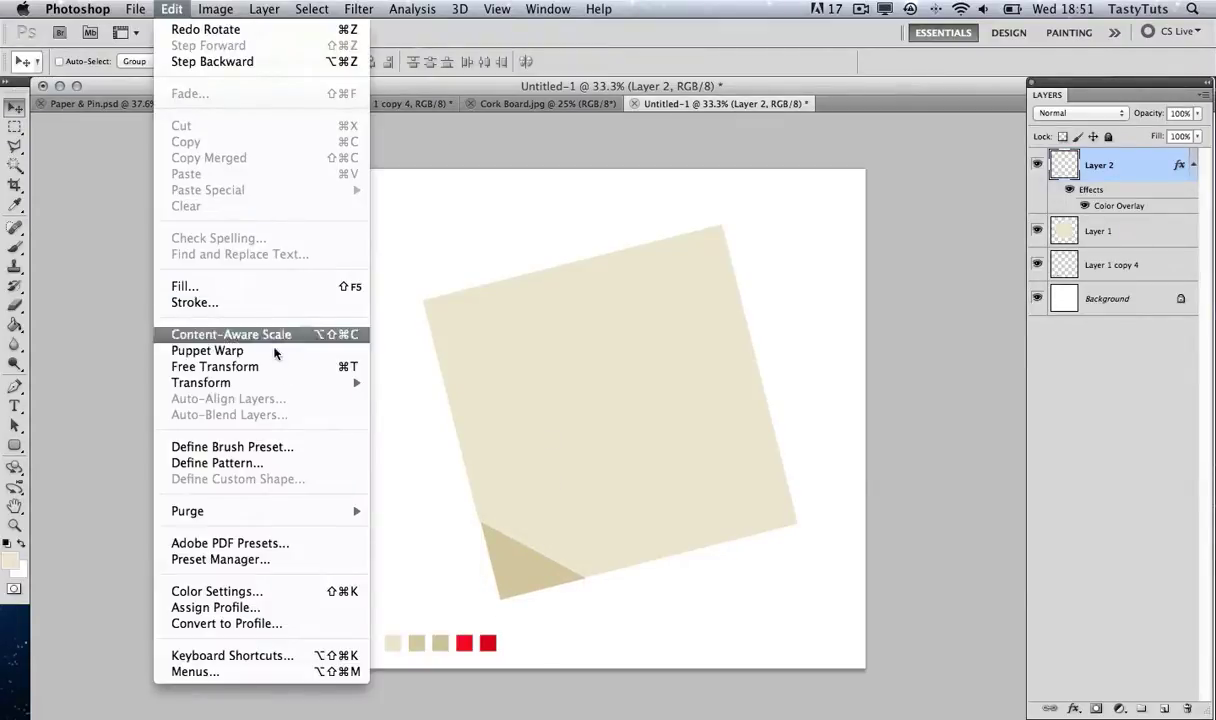
pyautogui.moveTo(284, 384)
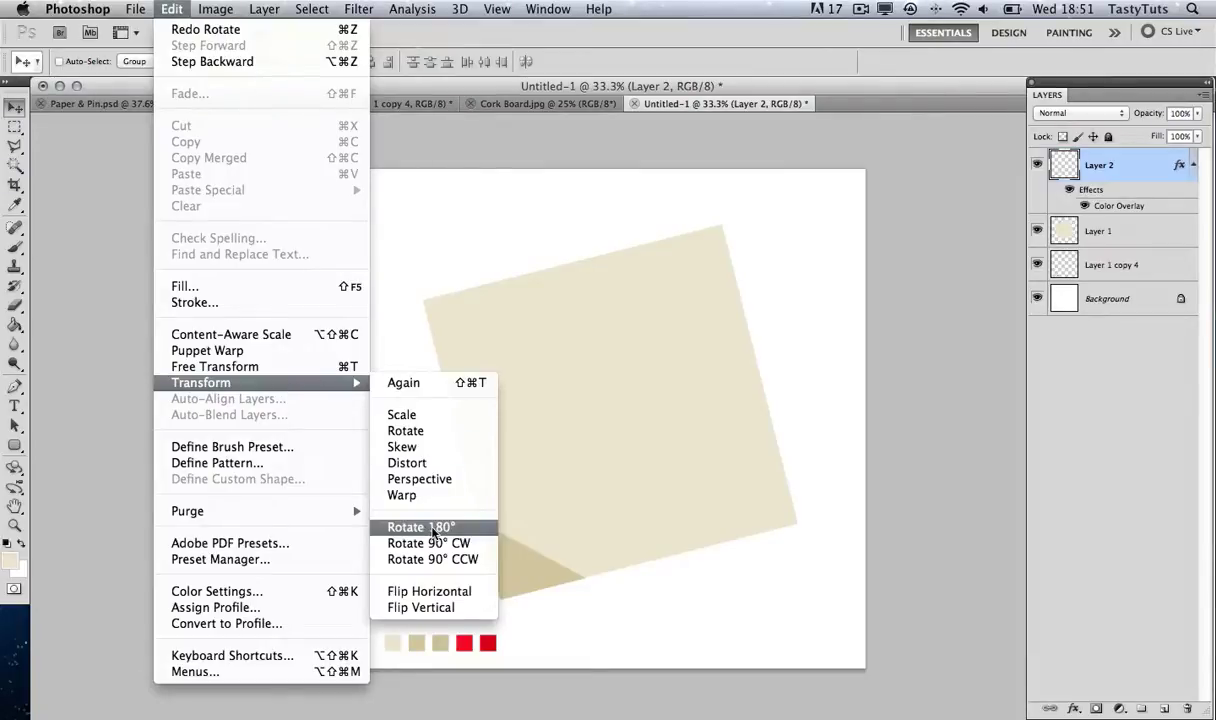
pyautogui.click(435, 528)
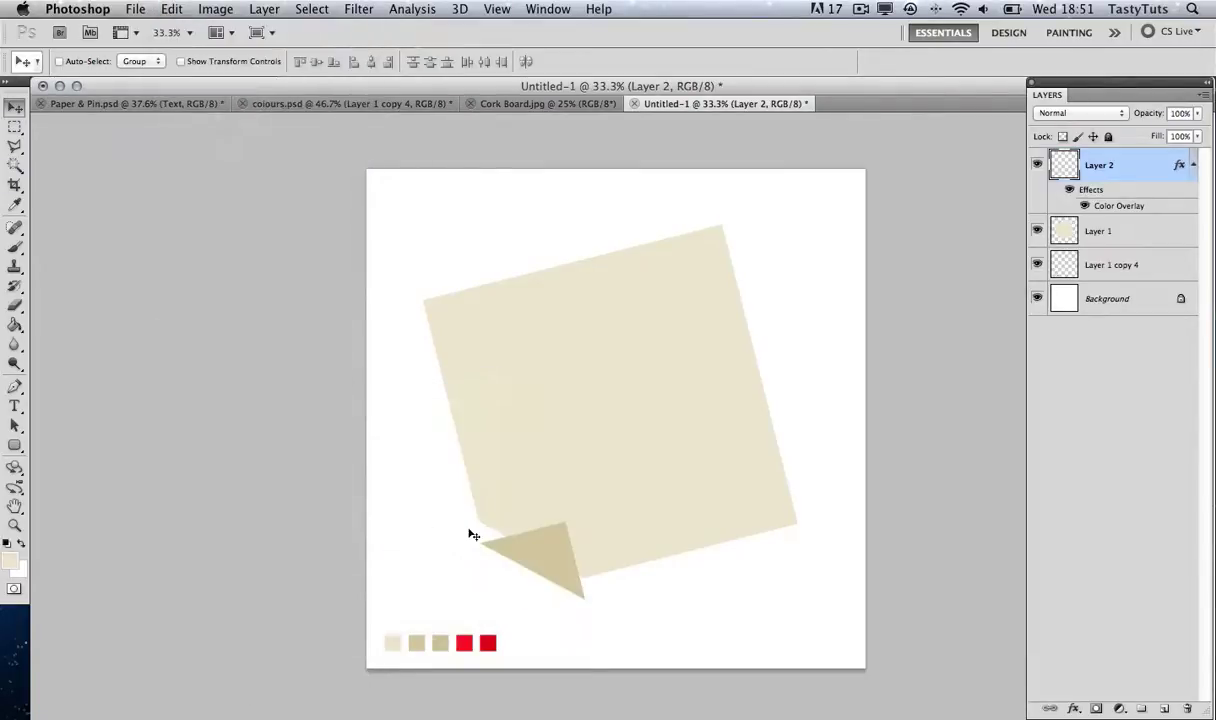
pyautogui.moveTo(548, 560); pyautogui.dragTo(543, 533)
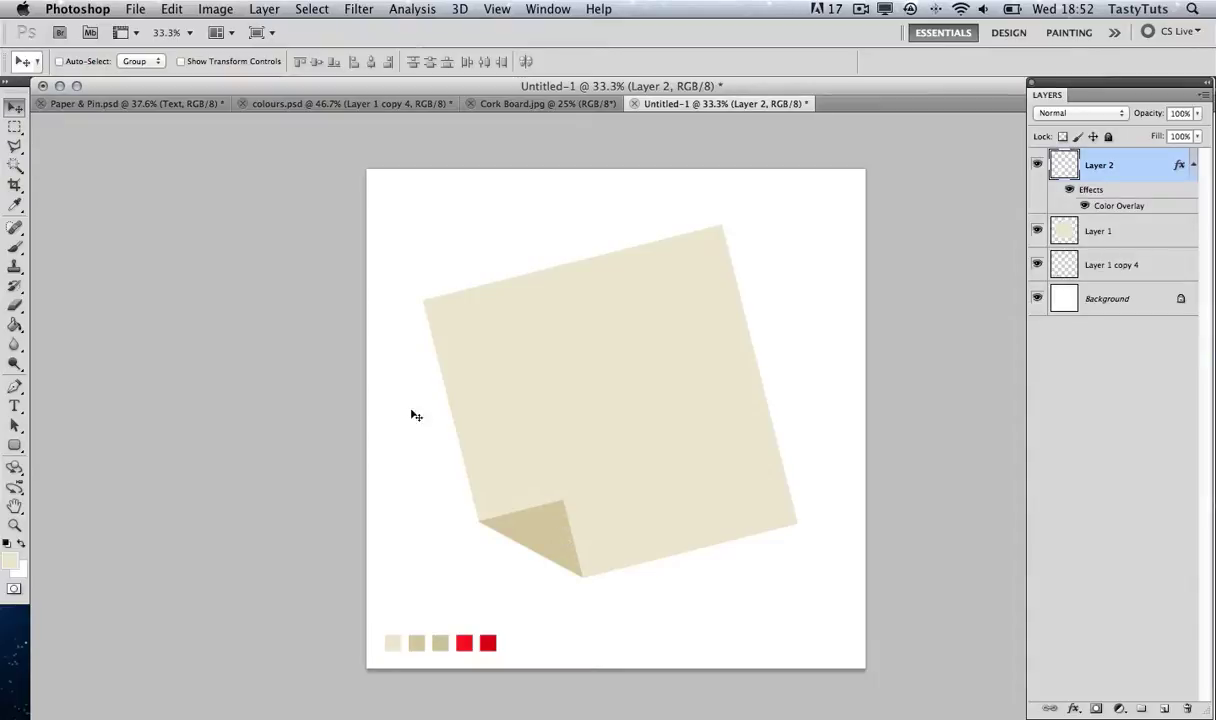
pyautogui.click(171, 9)
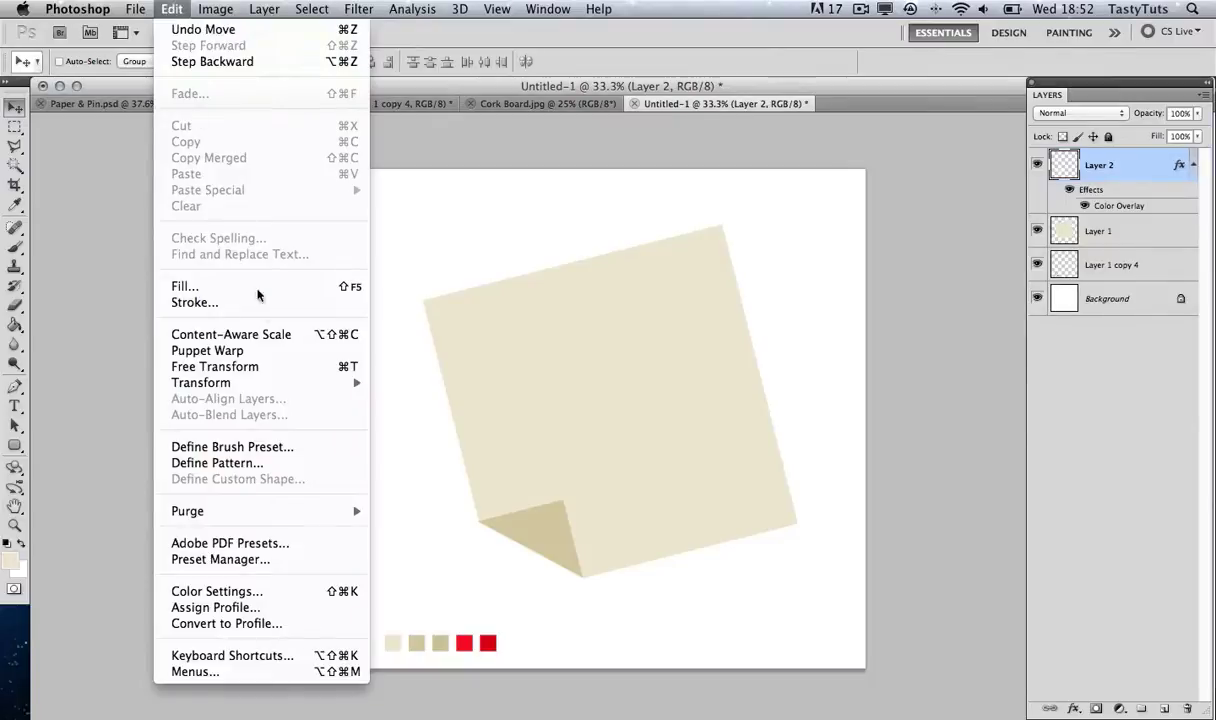
pyautogui.moveTo(272, 383)
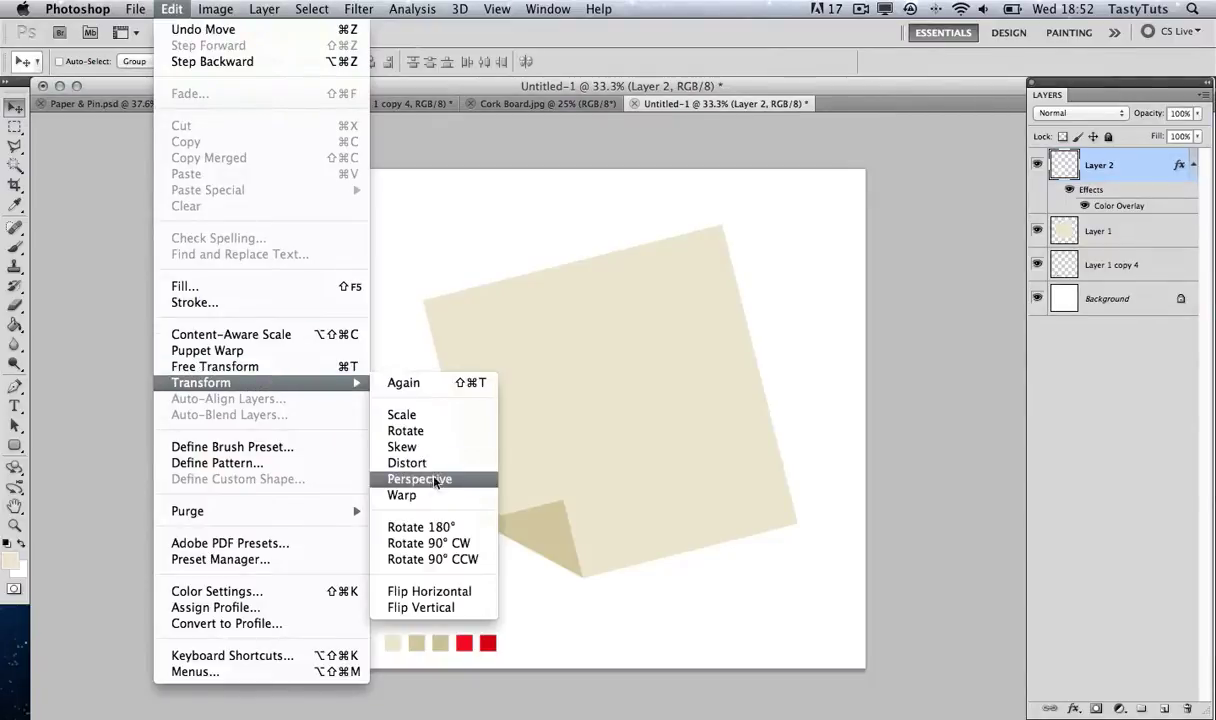
# Warp the corner flap, bending its top, right and bottom edges and interior into a curl
pyautogui.click(419, 500)
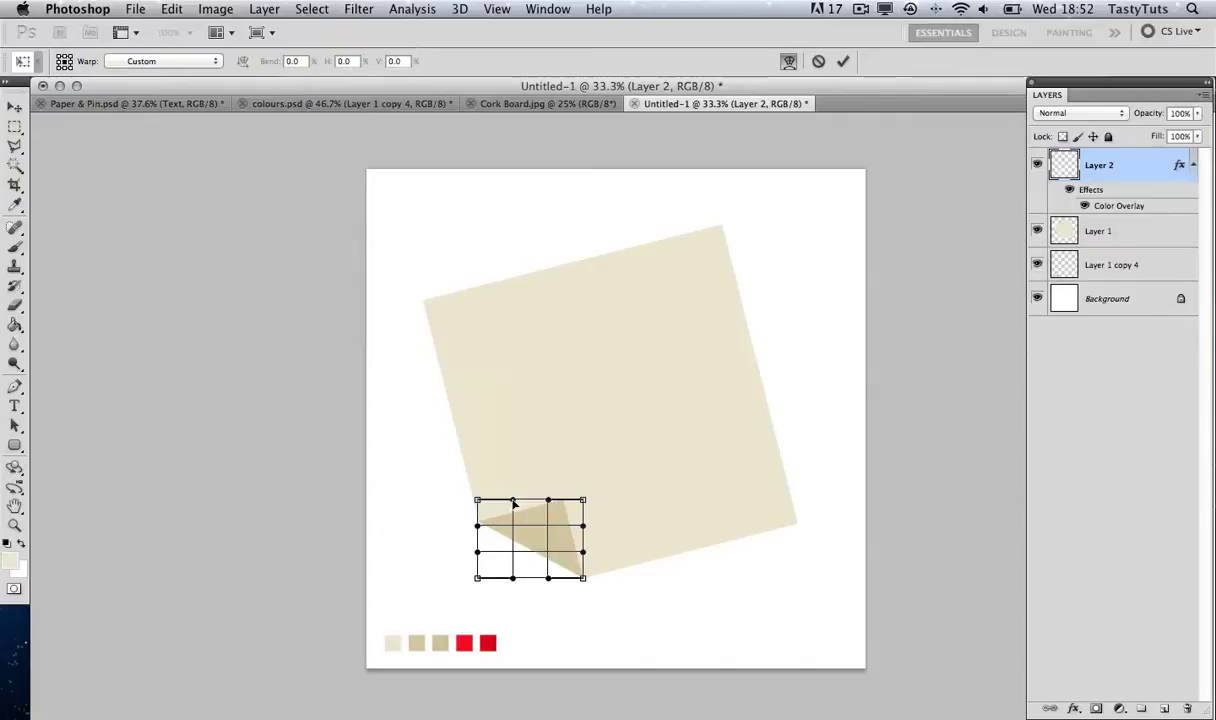
pyautogui.moveTo(513, 500); pyautogui.dragTo(505, 513)
pyautogui.moveTo(584, 528); pyautogui.dragTo(537, 510)
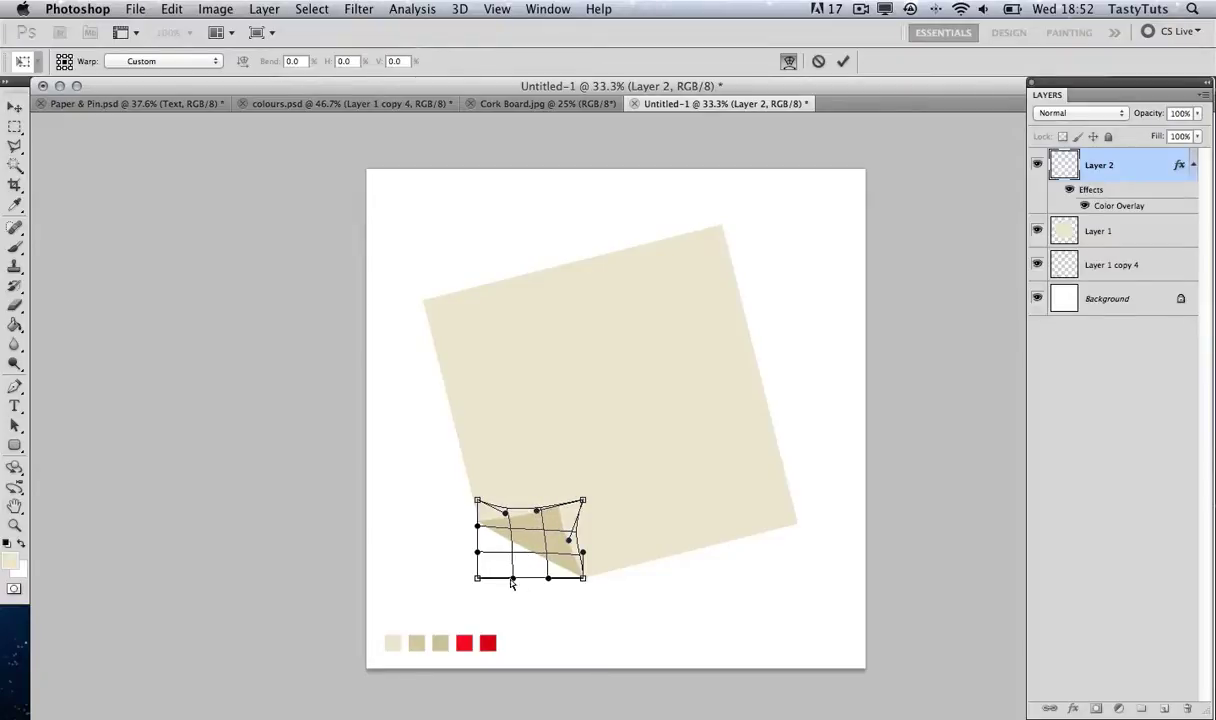
pyautogui.moveTo(512, 580); pyautogui.dragTo(504, 590)
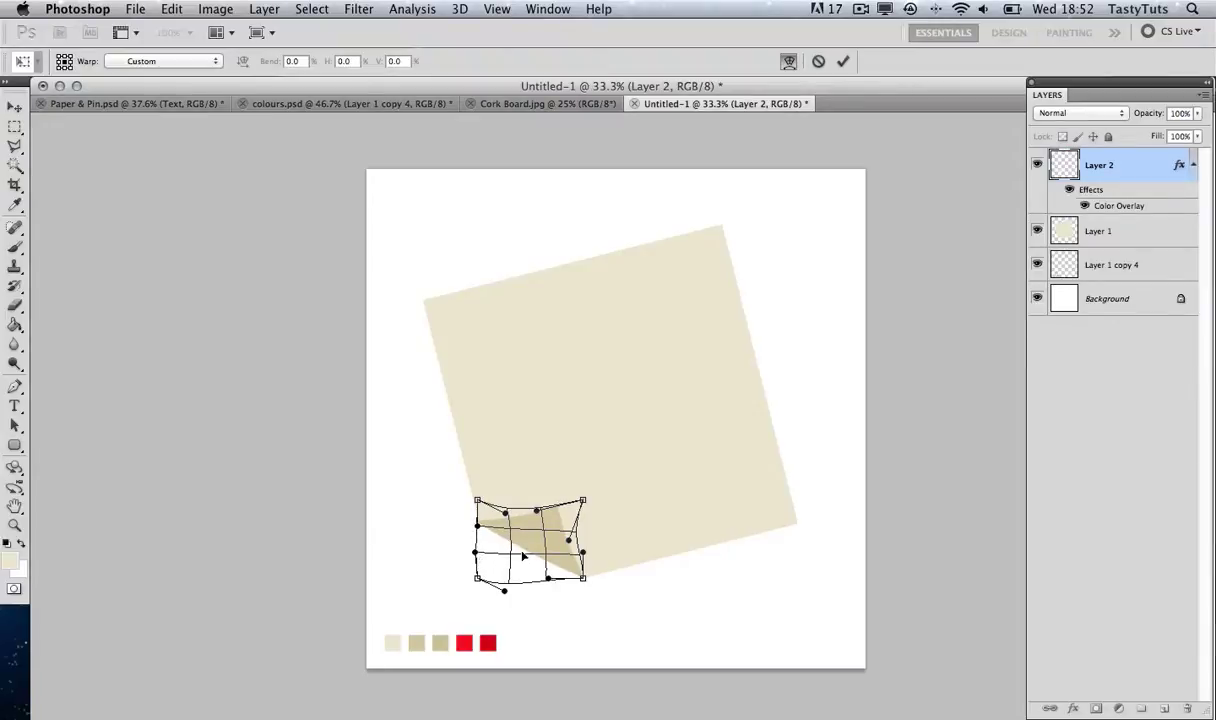
pyautogui.moveTo(520, 558)
pyautogui.mouseDown()
pyautogui.moveTo(508, 538)
pyautogui.moveTo(520, 530)
pyautogui.moveTo(568, 549)
pyautogui.moveTo(591, 507)
pyautogui.moveTo(501, 518)
pyautogui.mouseUp()
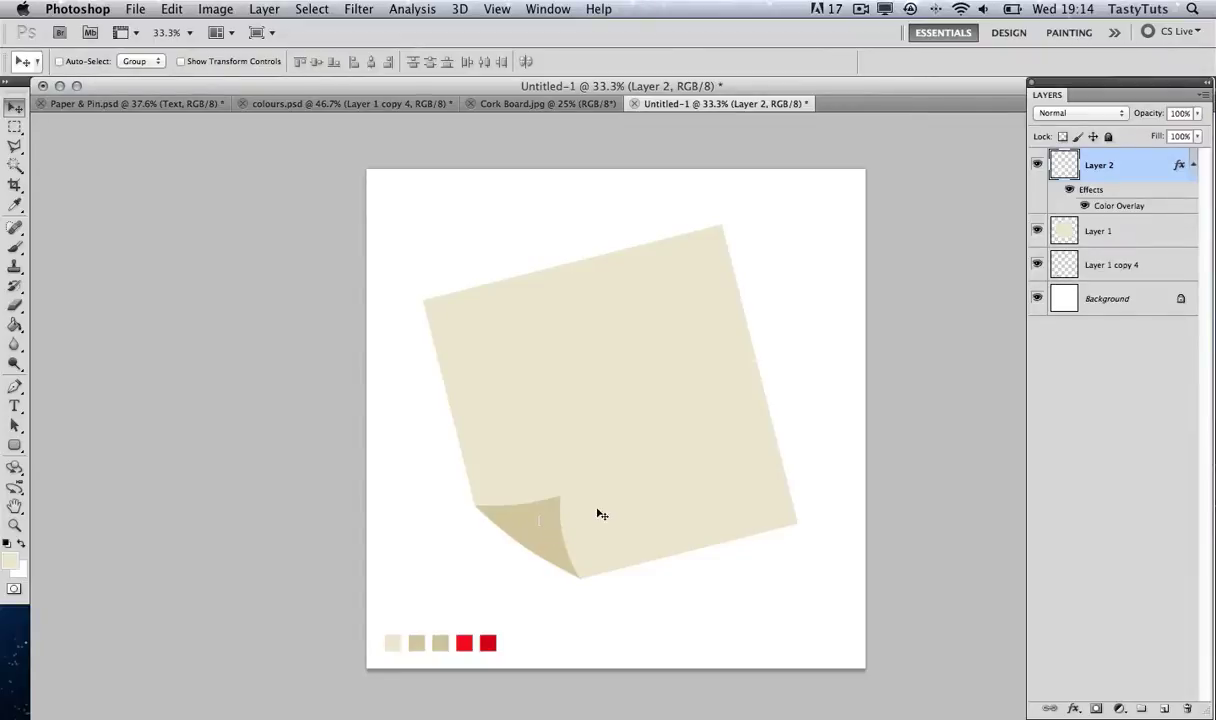
# Rotate the curled corner about 37 degrees
pyautogui.press('super+t')
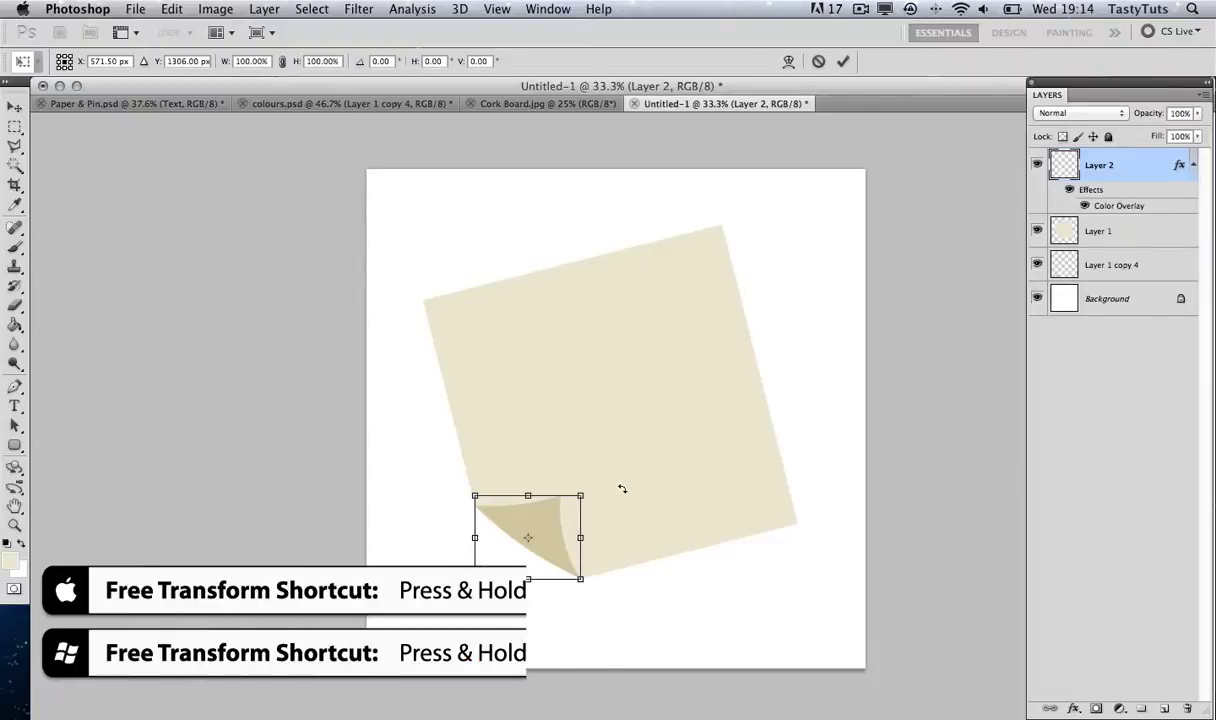
pyautogui.moveTo(622, 490); pyautogui.dragTo(571, 447)
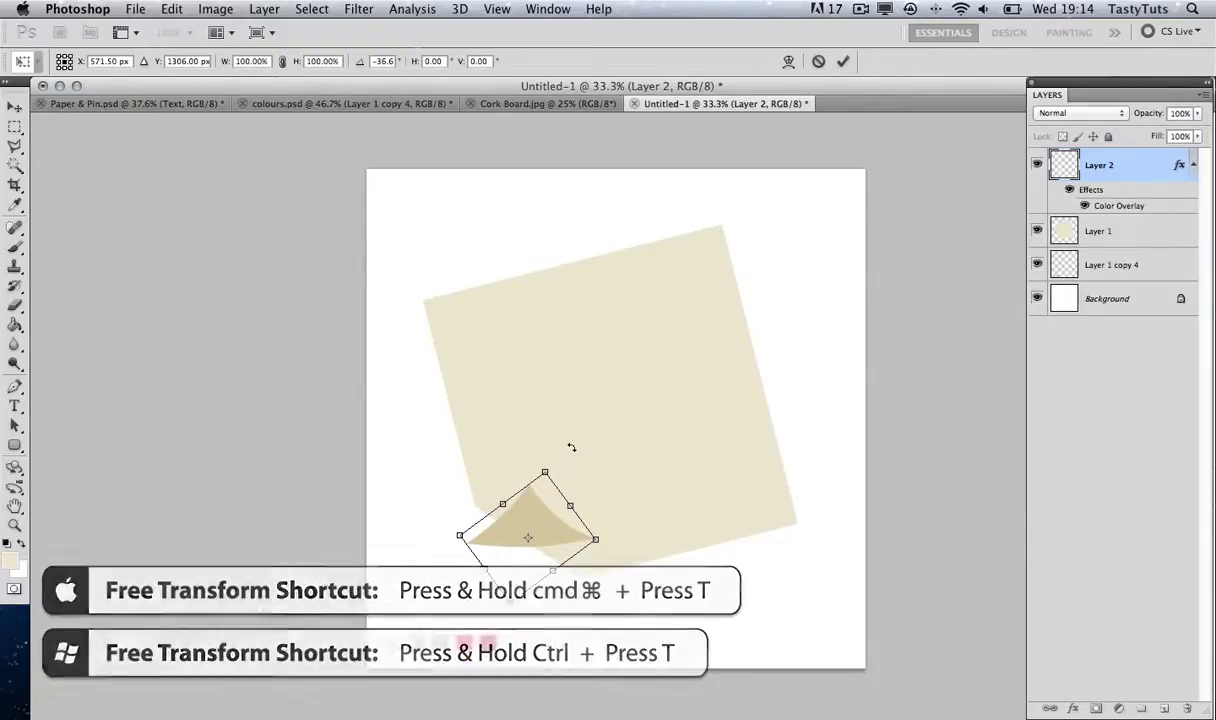
pyautogui.press('Return')
# Squash the curled corner flatter and rotate it about 35° along the note's edge
pyautogui.press('super+t')
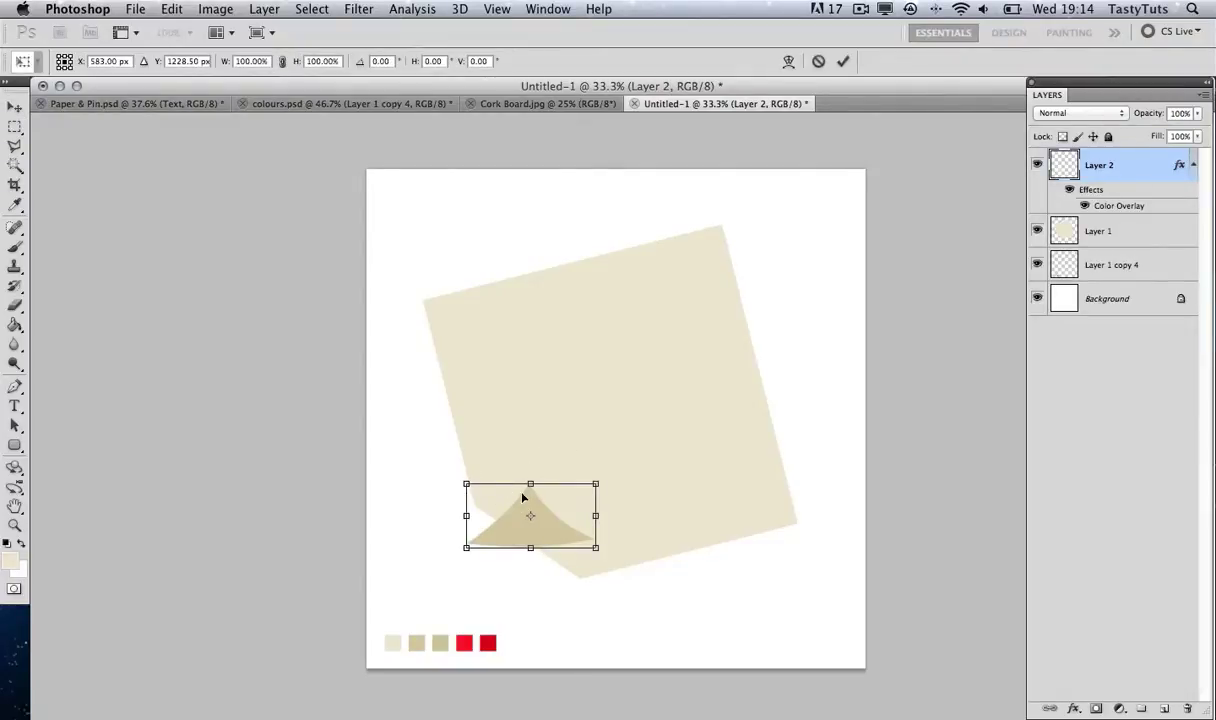
pyautogui.moveTo(530, 484); pyautogui.dragTo(530, 505)
pyautogui.moveTo(604, 500); pyautogui.dragTo(609, 550)
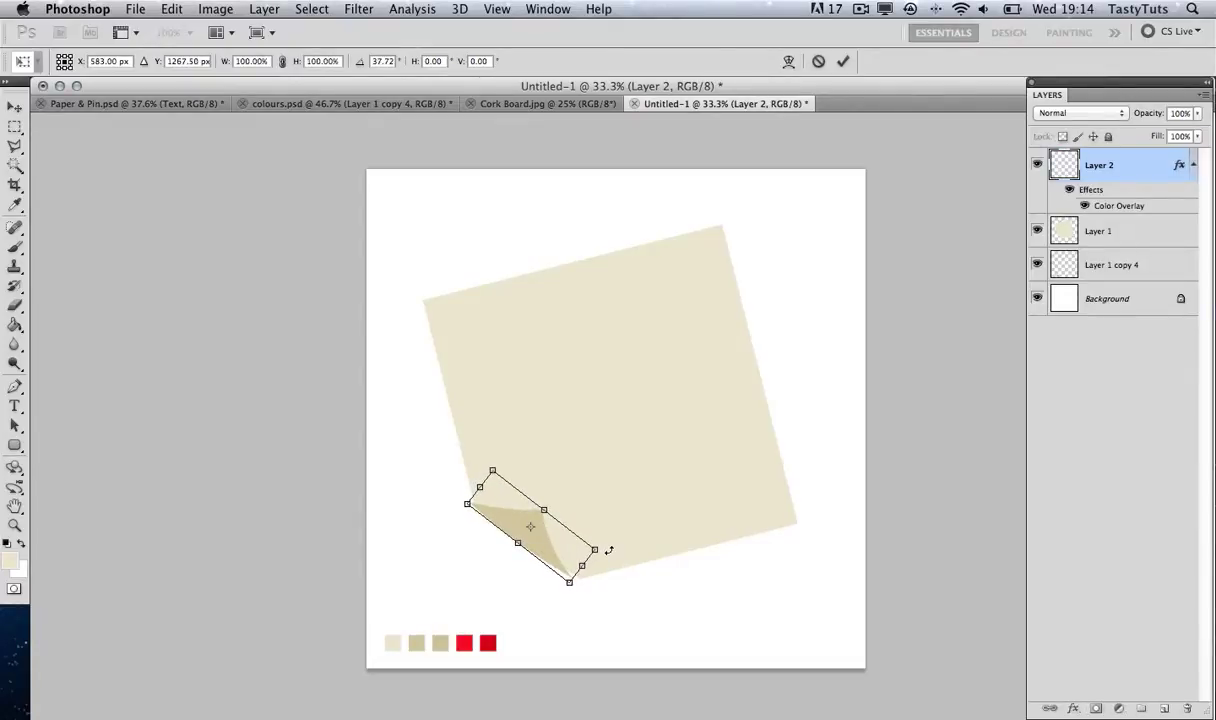
pyautogui.press('Return')
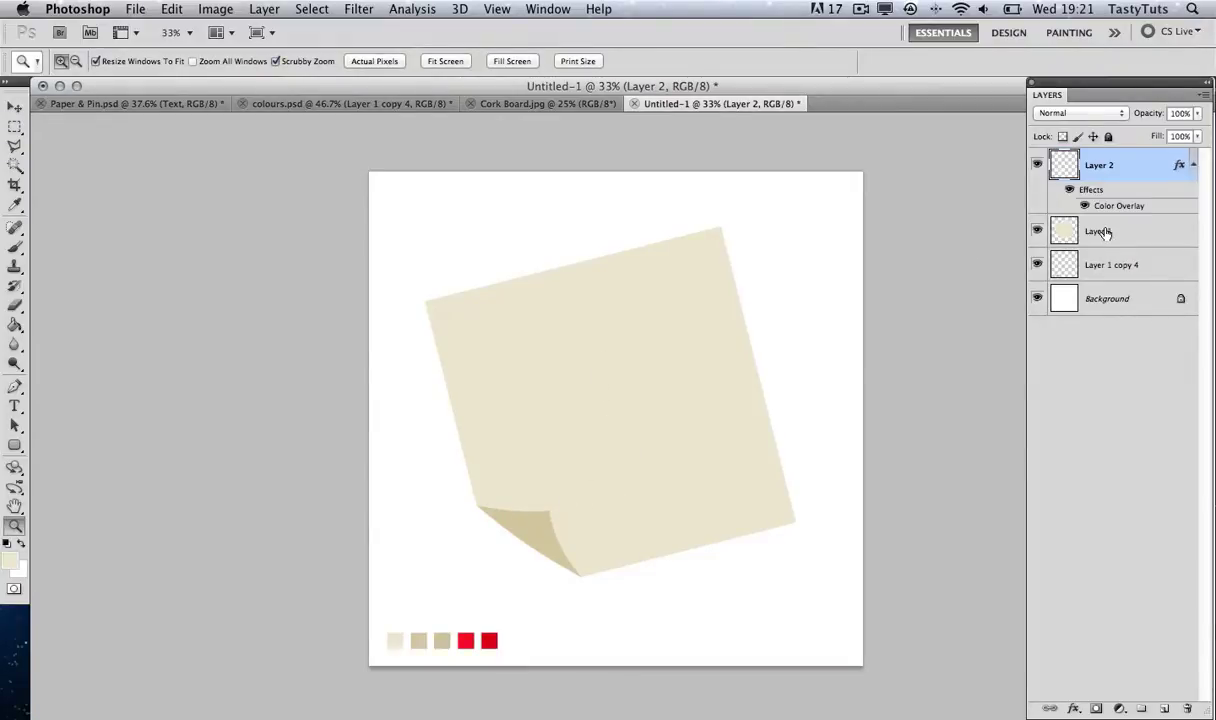
# Warp the Layer 1 note, pulling its left and right edges inward and bending the top slightly
pyautogui.click(1052, 232)
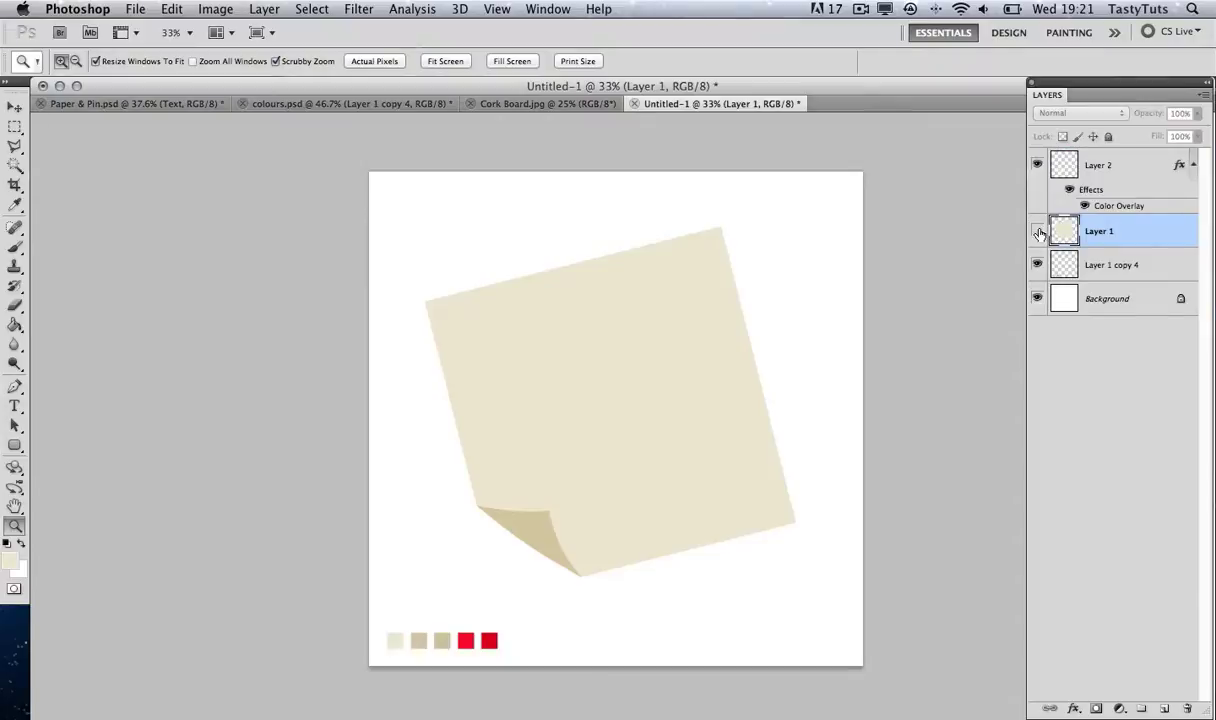
pyautogui.click(1037, 231)
pyautogui.click(1037, 231)
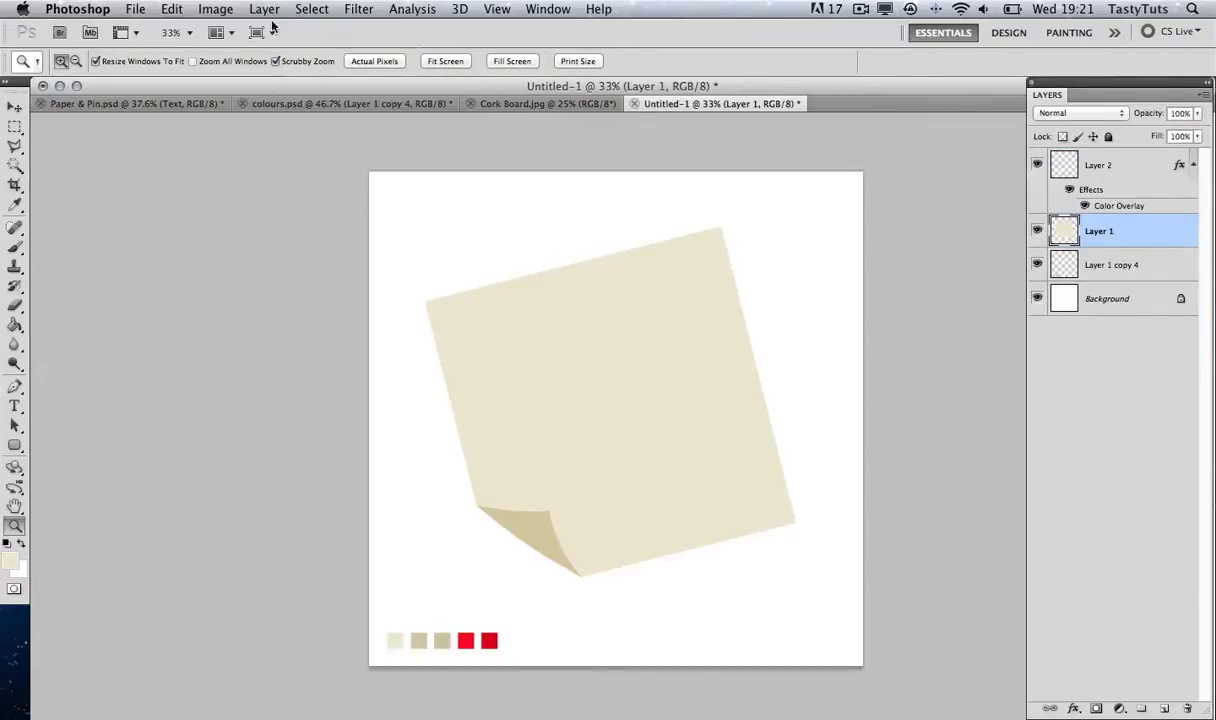
pyautogui.click(166, 11)
pyautogui.moveTo(311, 383)
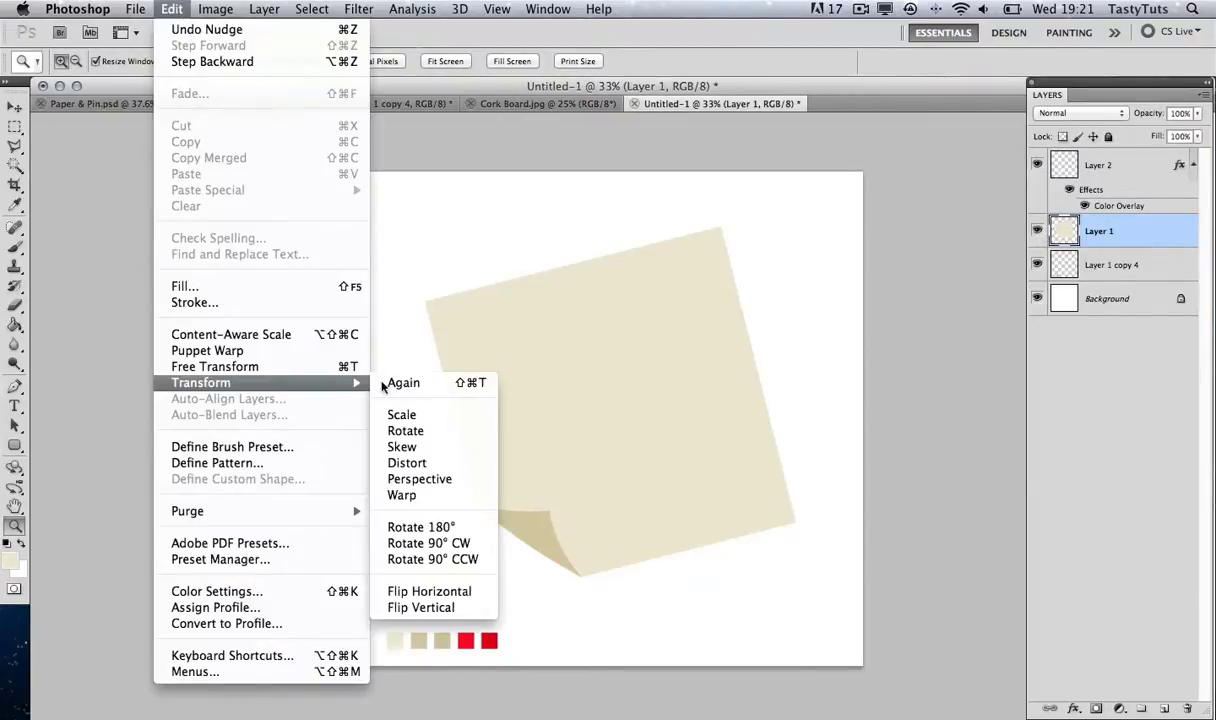
pyautogui.click(395, 494)
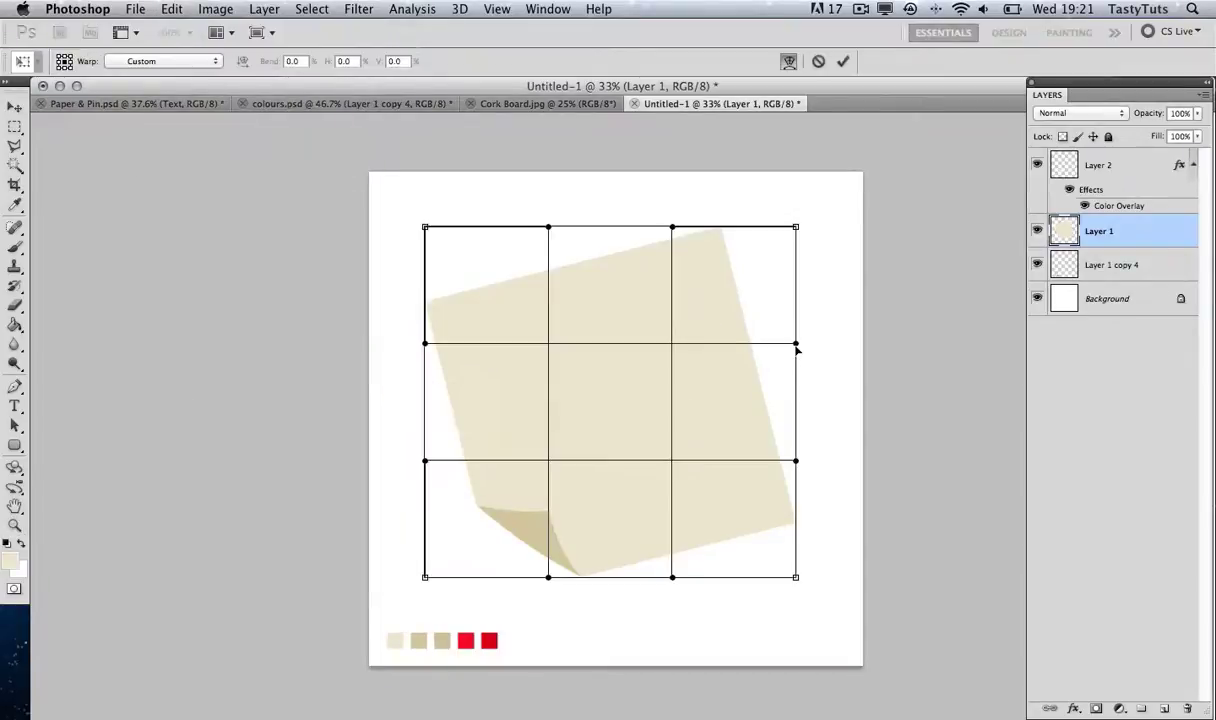
pyautogui.moveTo(797, 345); pyautogui.dragTo(786, 344)
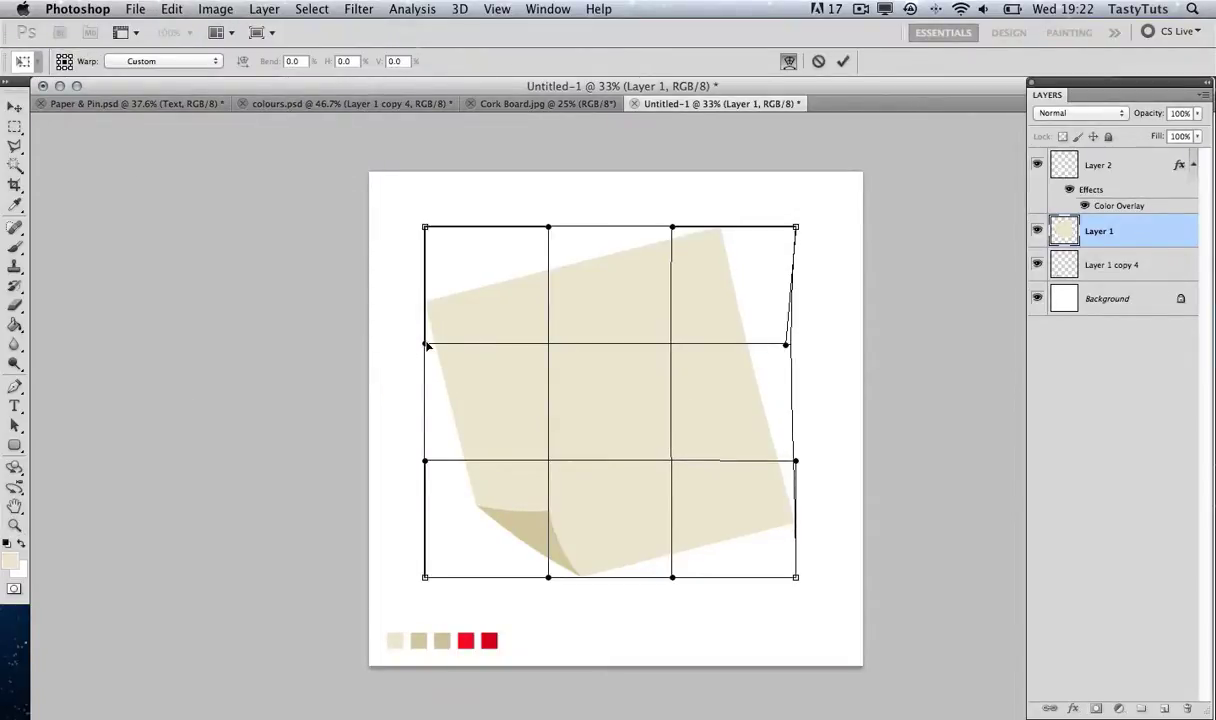
pyautogui.moveTo(426, 345); pyautogui.dragTo(430, 345)
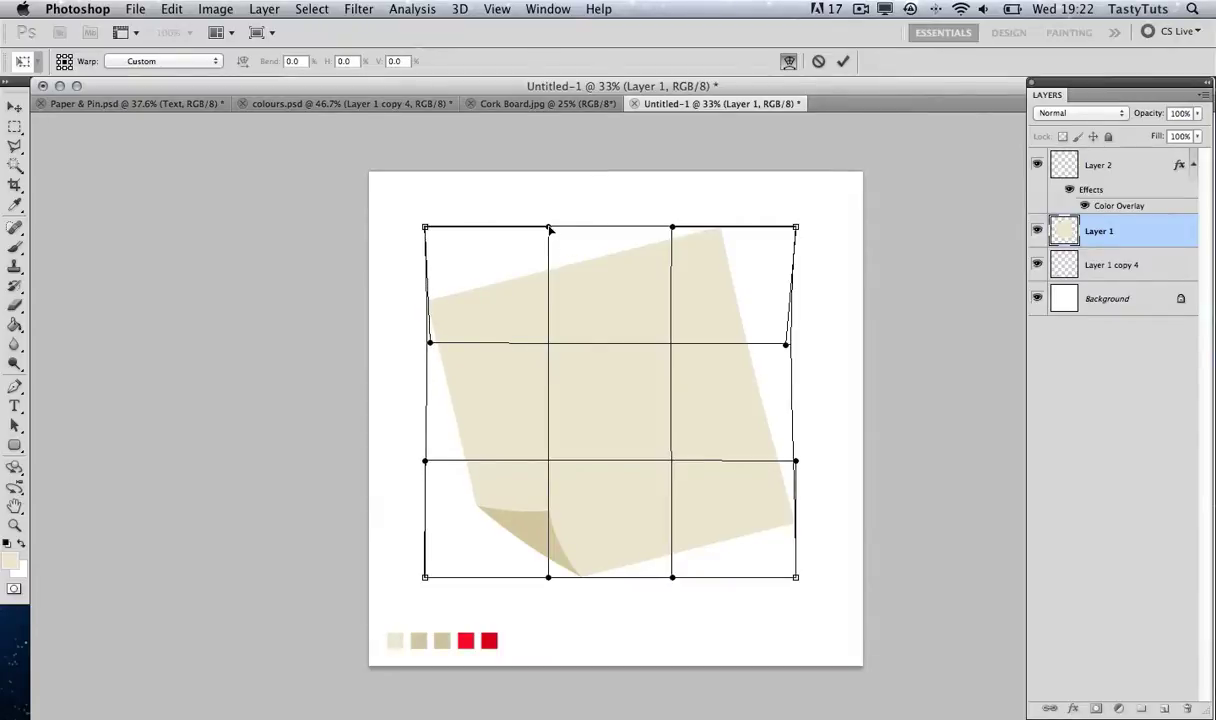
pyautogui.moveTo(549, 231); pyautogui.dragTo(550, 232)
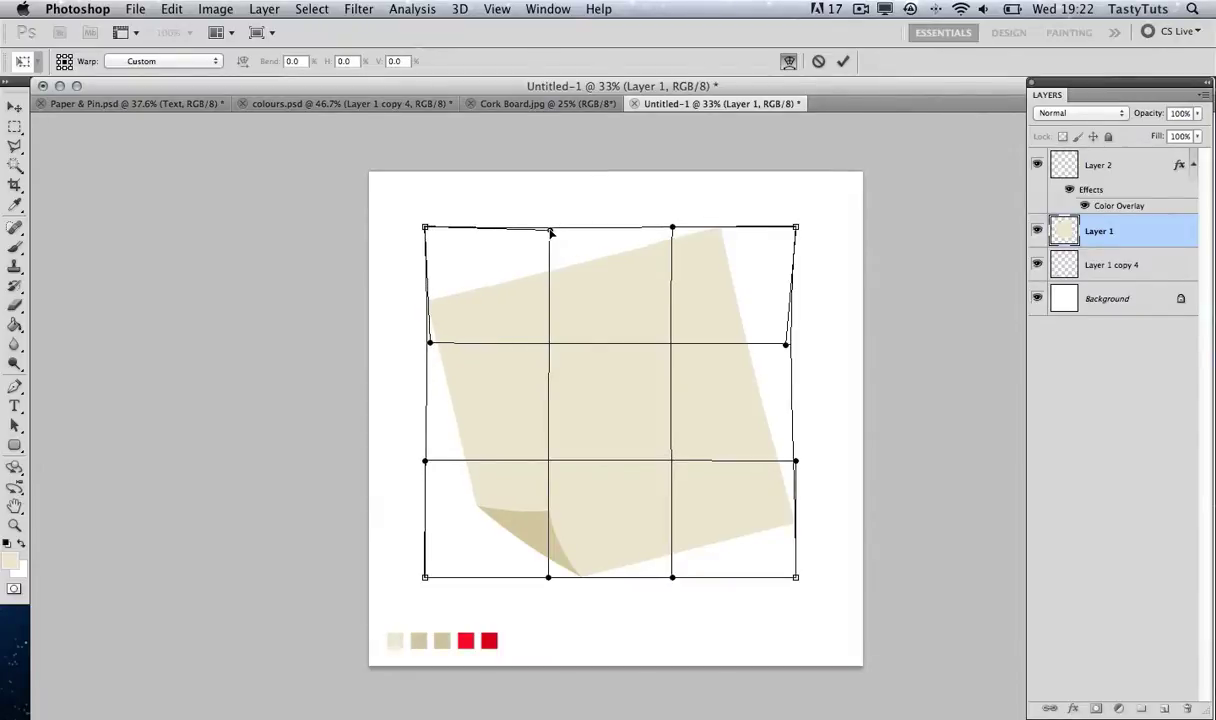
pyautogui.press('super+space')
pyautogui.press('Return')
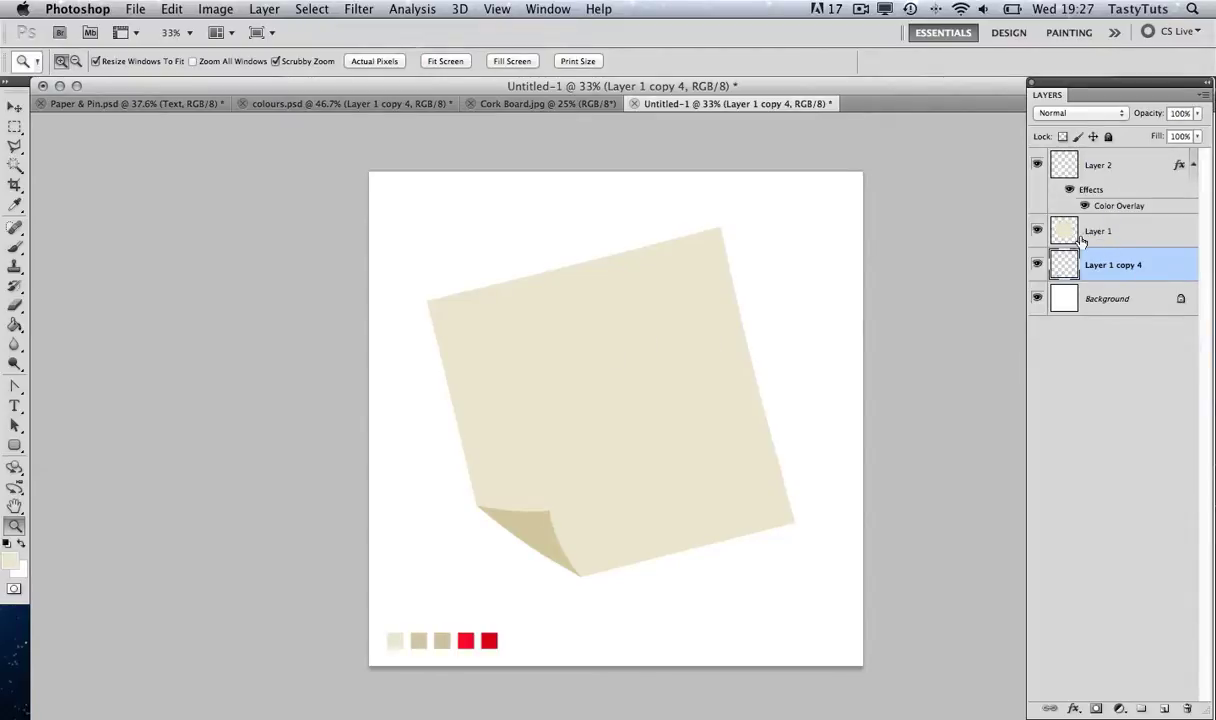
# Add a new empty Layer 3 to the document
pyautogui.click(1037, 231)
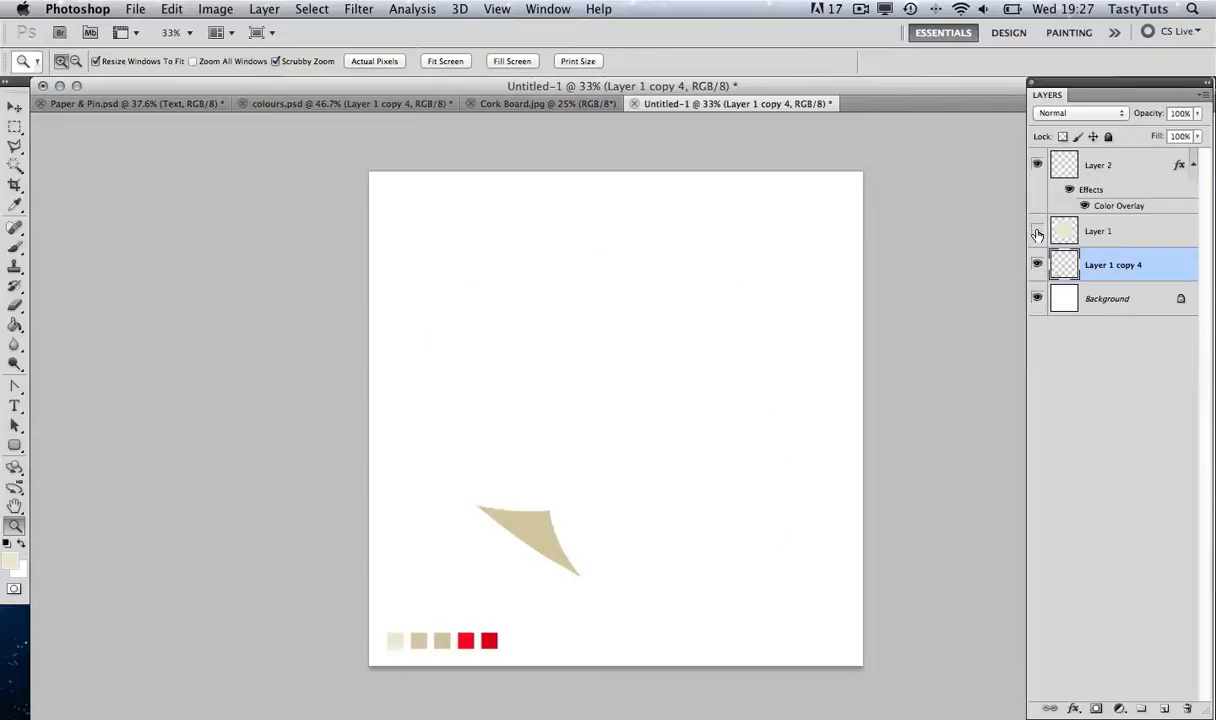
pyautogui.click(1037, 231)
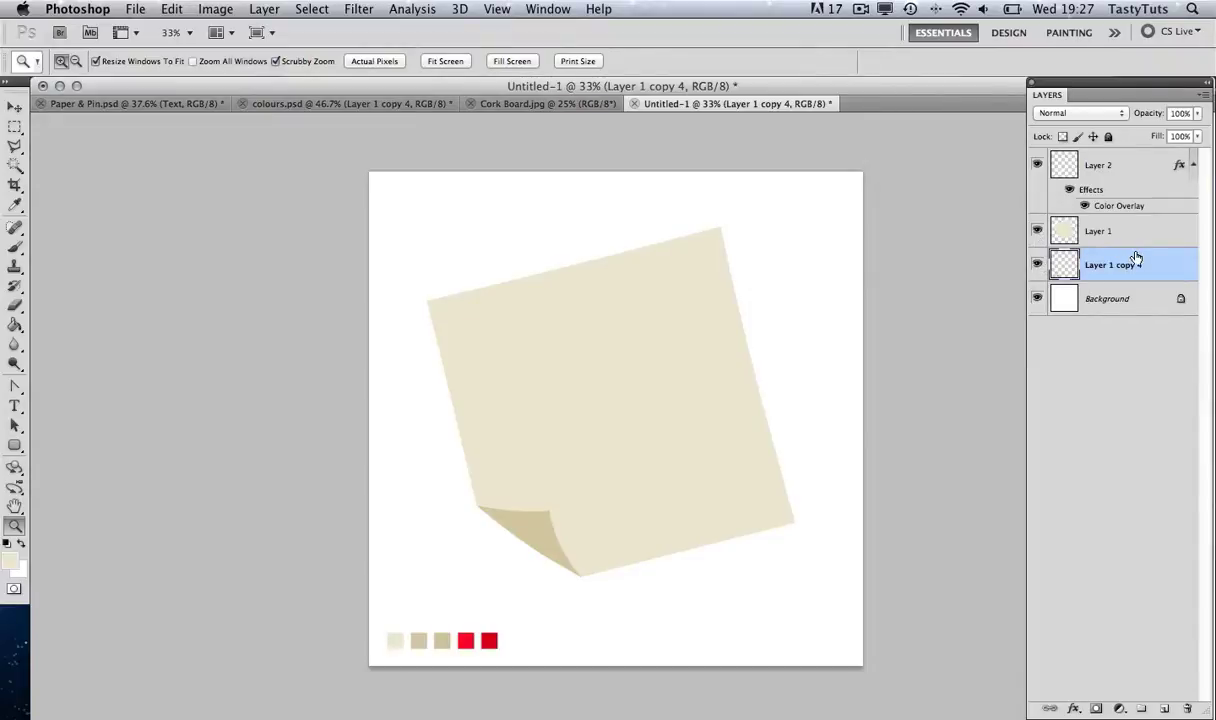
pyautogui.press('super+shift+n')
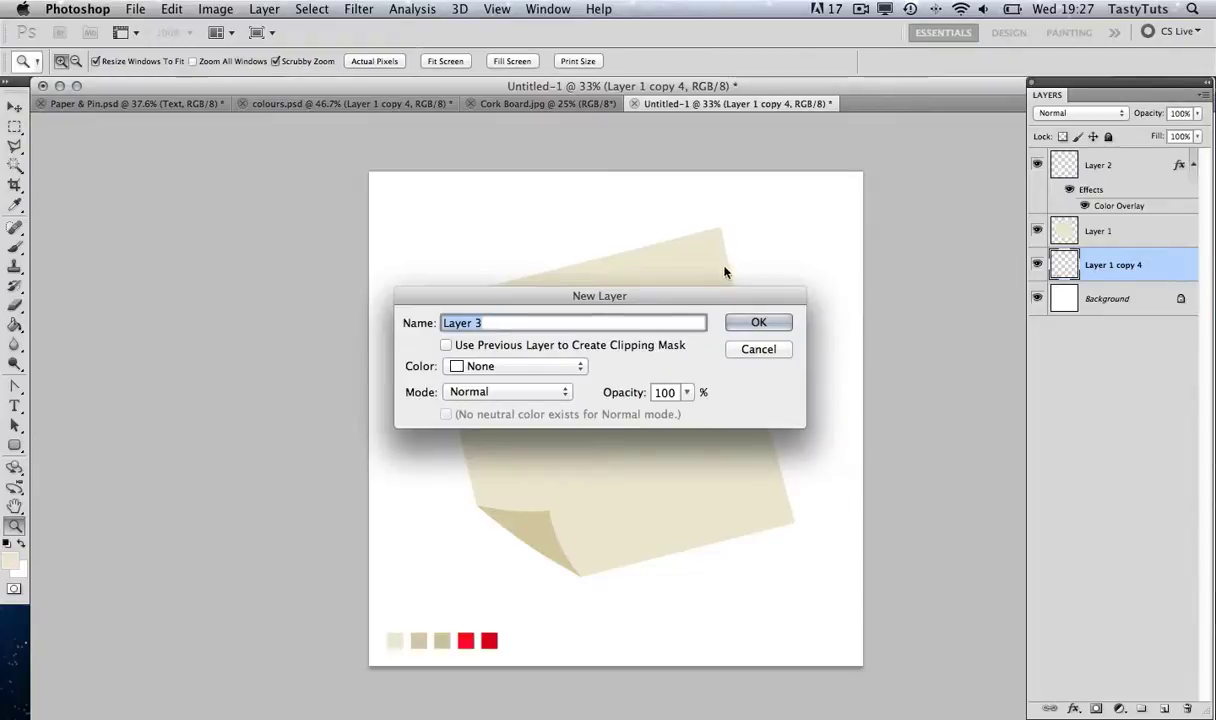
pyautogui.click(757, 321)
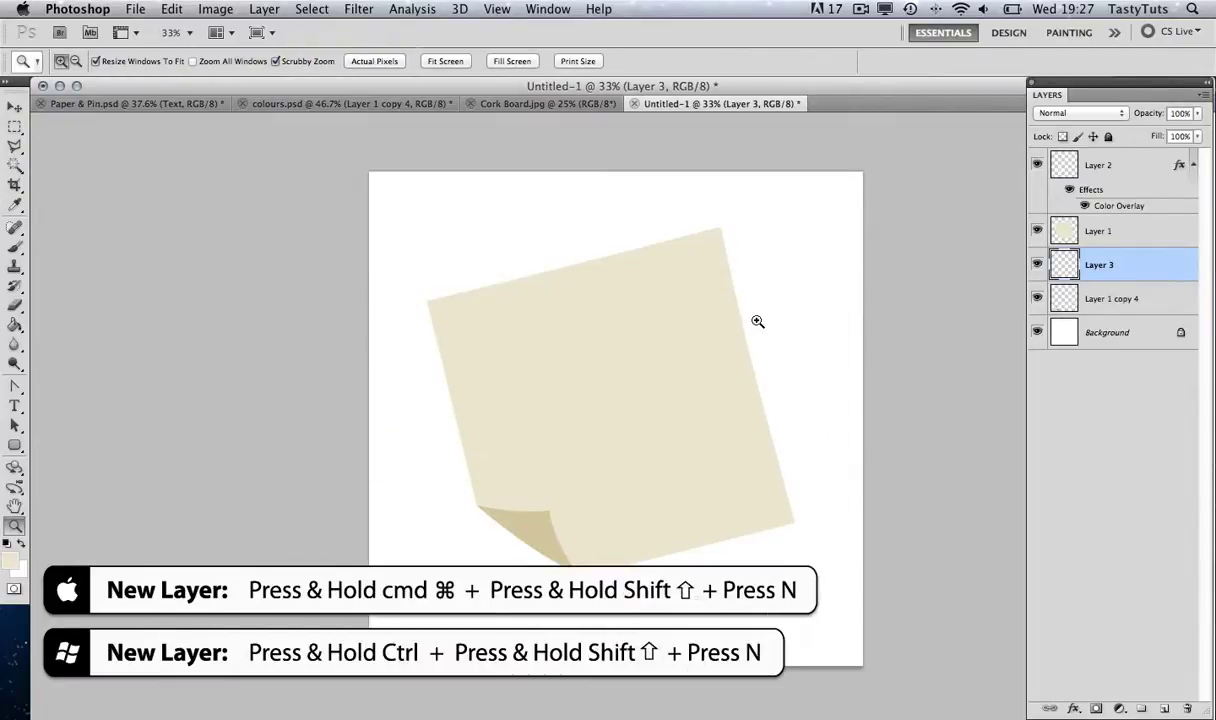
# Move Layer 1 and Layer 2 together up and slightly right, then make Layer 3 active
pyautogui.click(1050, 226)
pyautogui.keyDown('shift'); pyautogui.click(1106, 168); pyautogui.keyUp('shift')
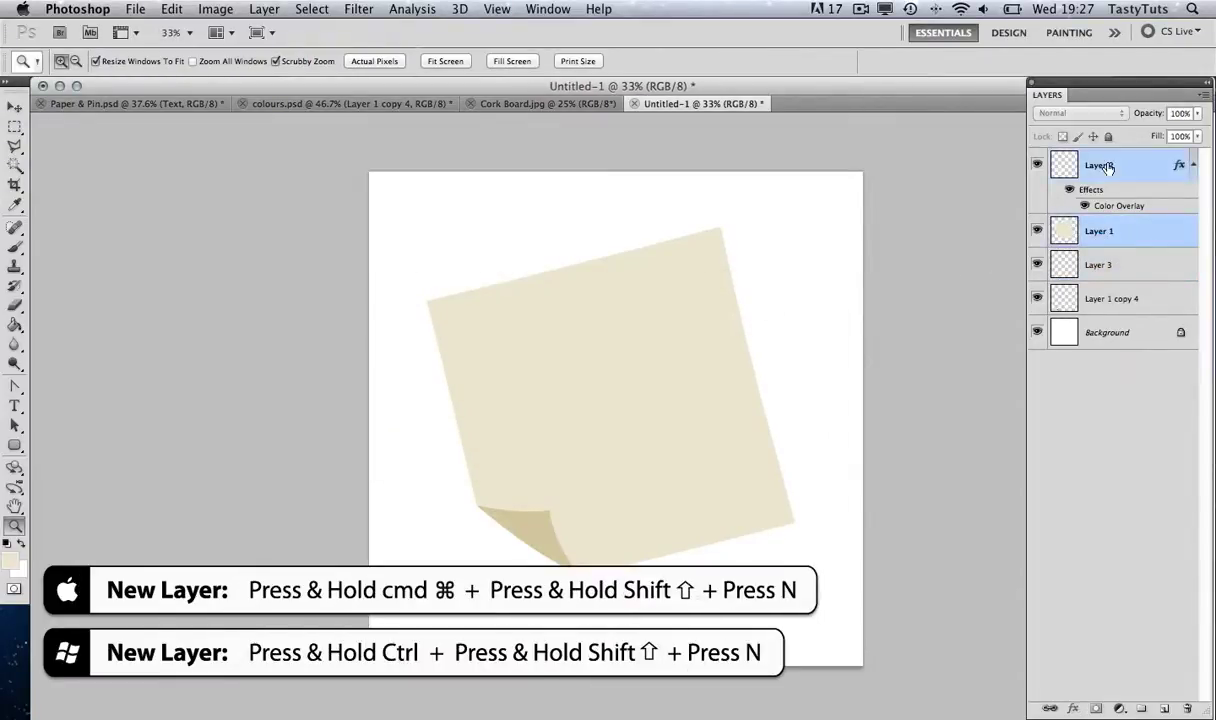
pyautogui.press('v')
pyautogui.moveTo(638, 347); pyautogui.dragTo(651, 328)
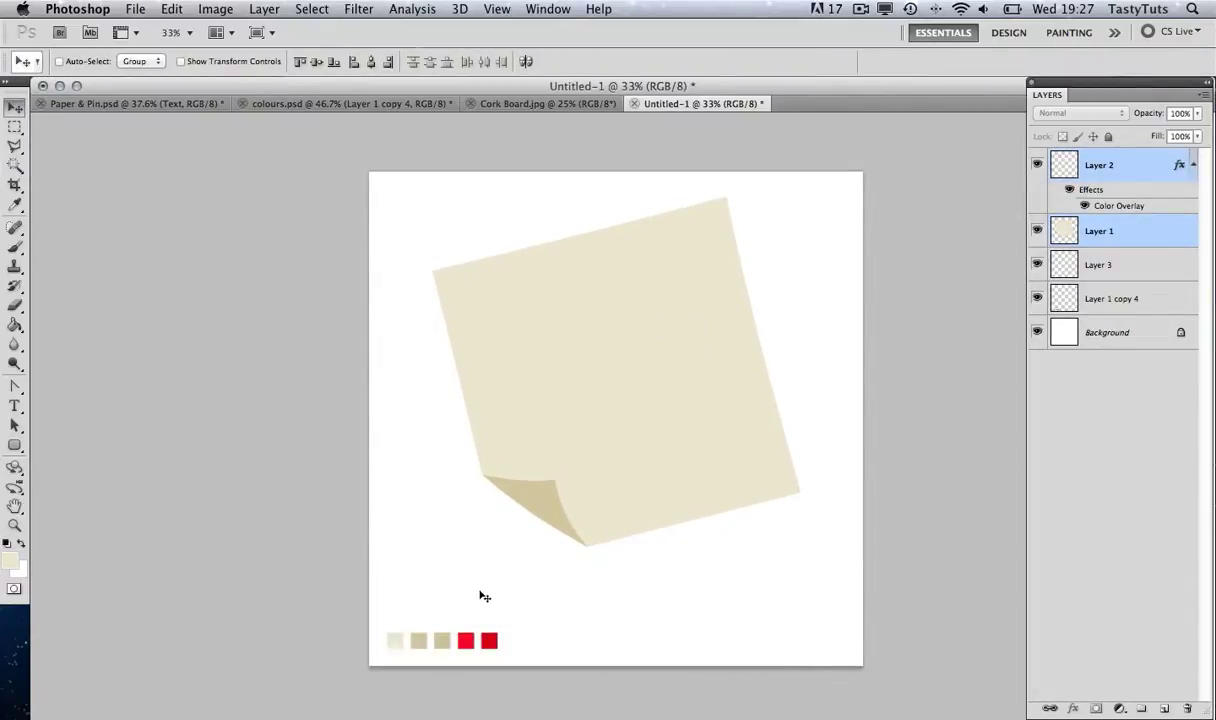
pyautogui.click(1085, 262)
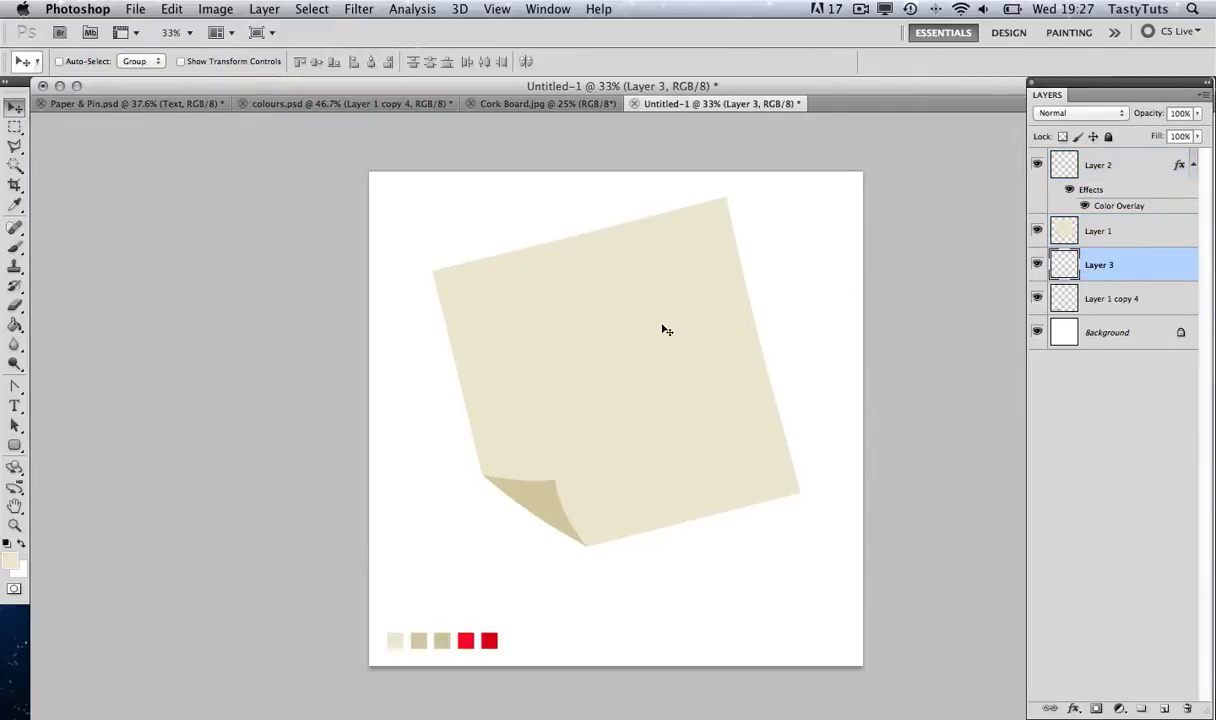
# Draw a closed six-point Pen path around the note, extending past its left and bottom edges
pyautogui.click(15, 386)
pyautogui.click(72, 386)
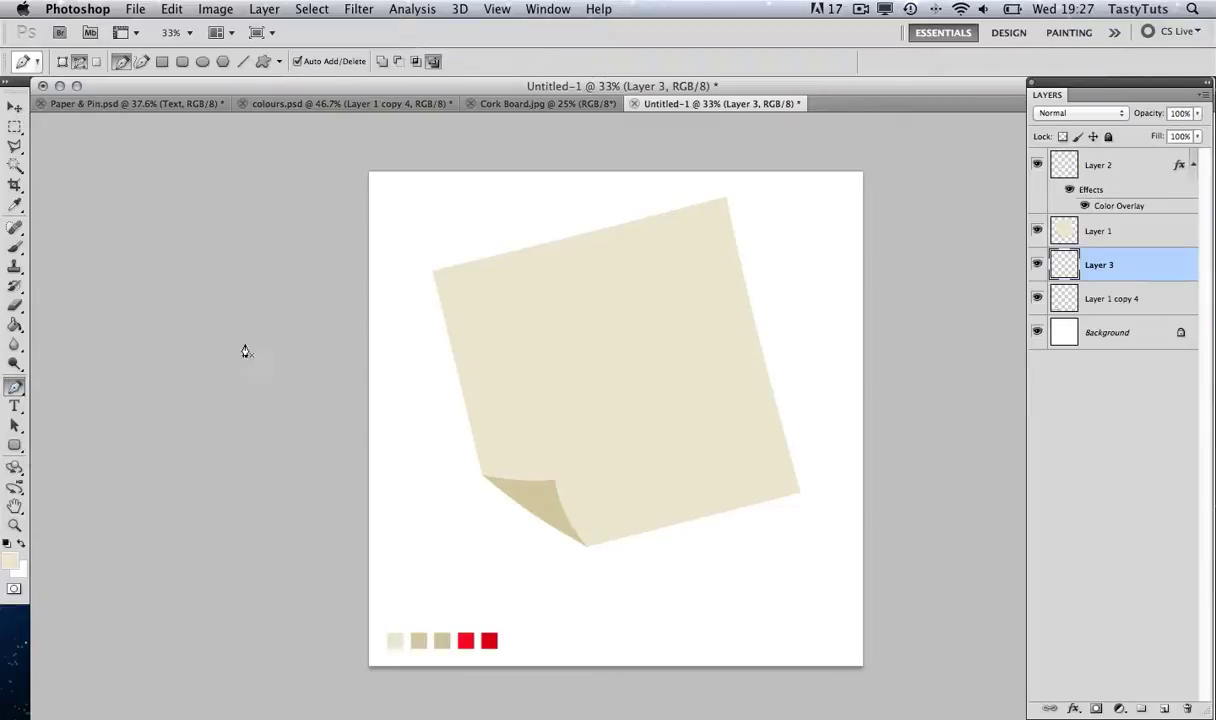
pyautogui.click(681, 231)
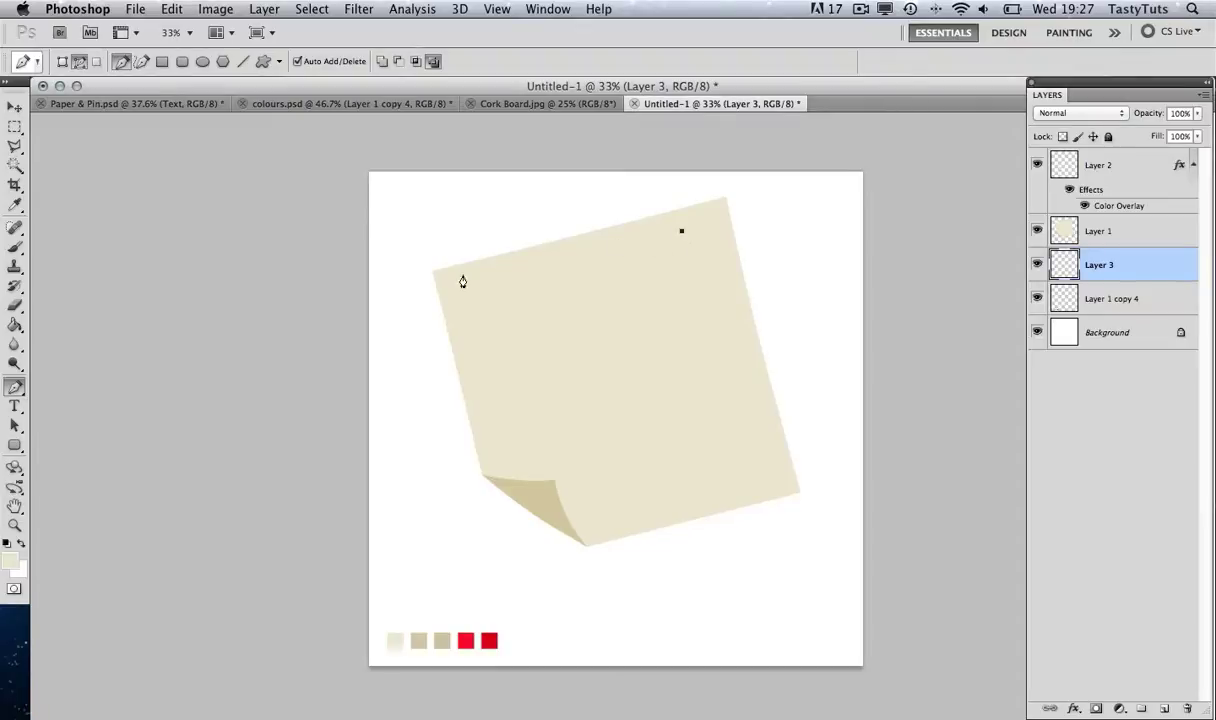
pyautogui.click(404, 298)
pyautogui.click(460, 412)
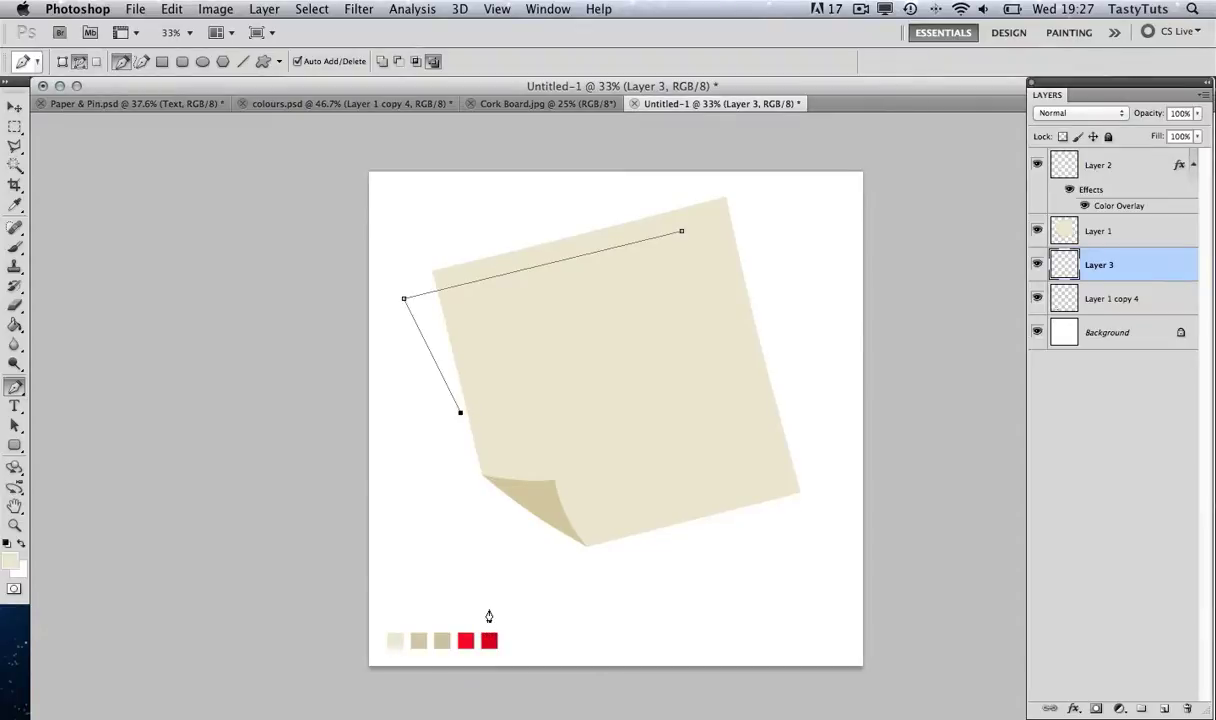
pyautogui.click(491, 615)
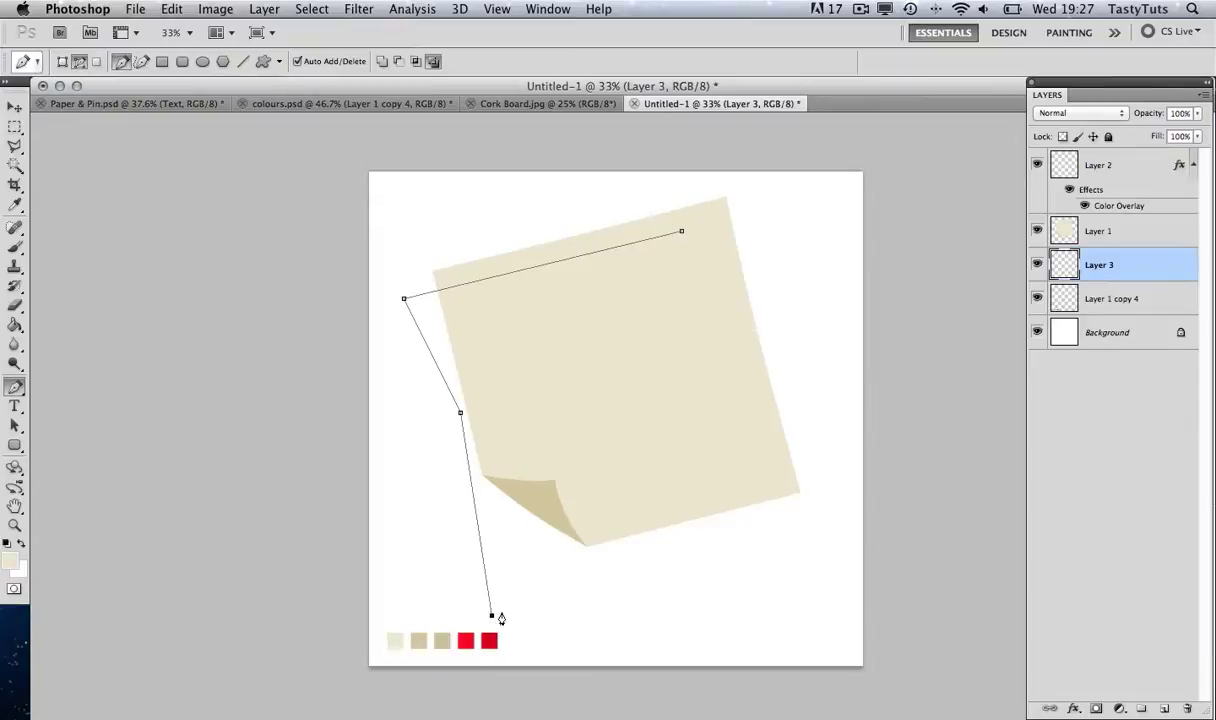
pyautogui.click(657, 532)
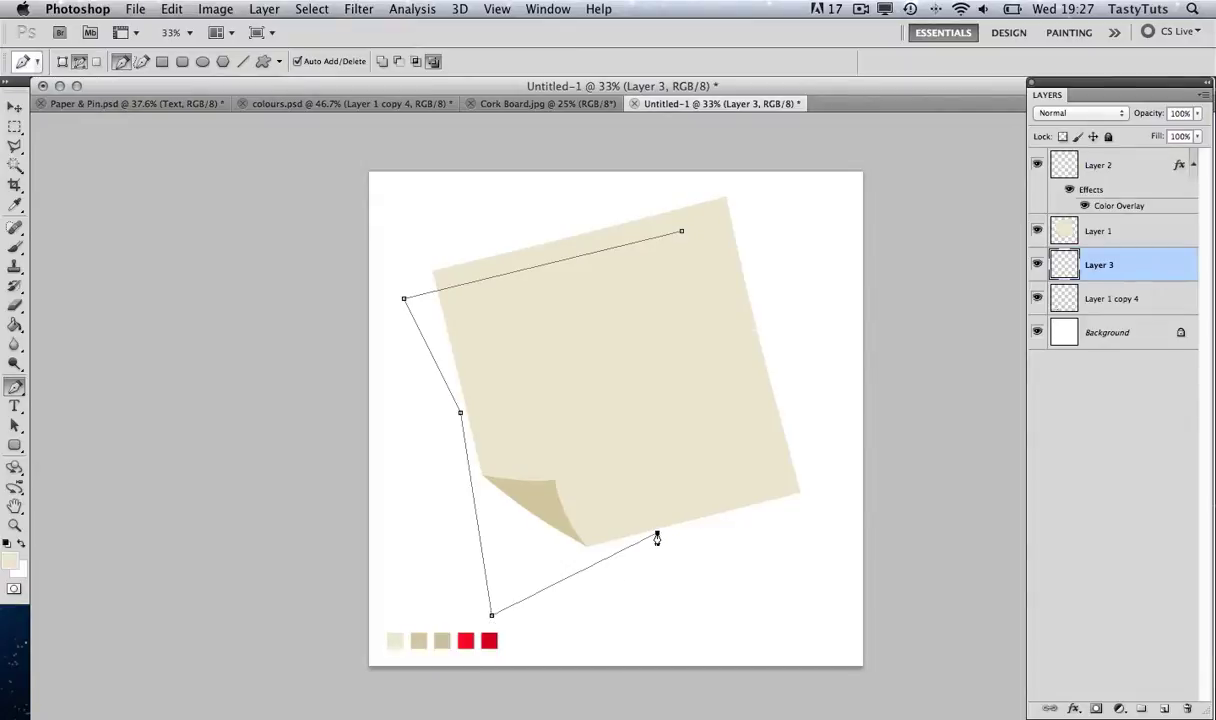
pyautogui.click(785, 520)
pyautogui.click(682, 234)
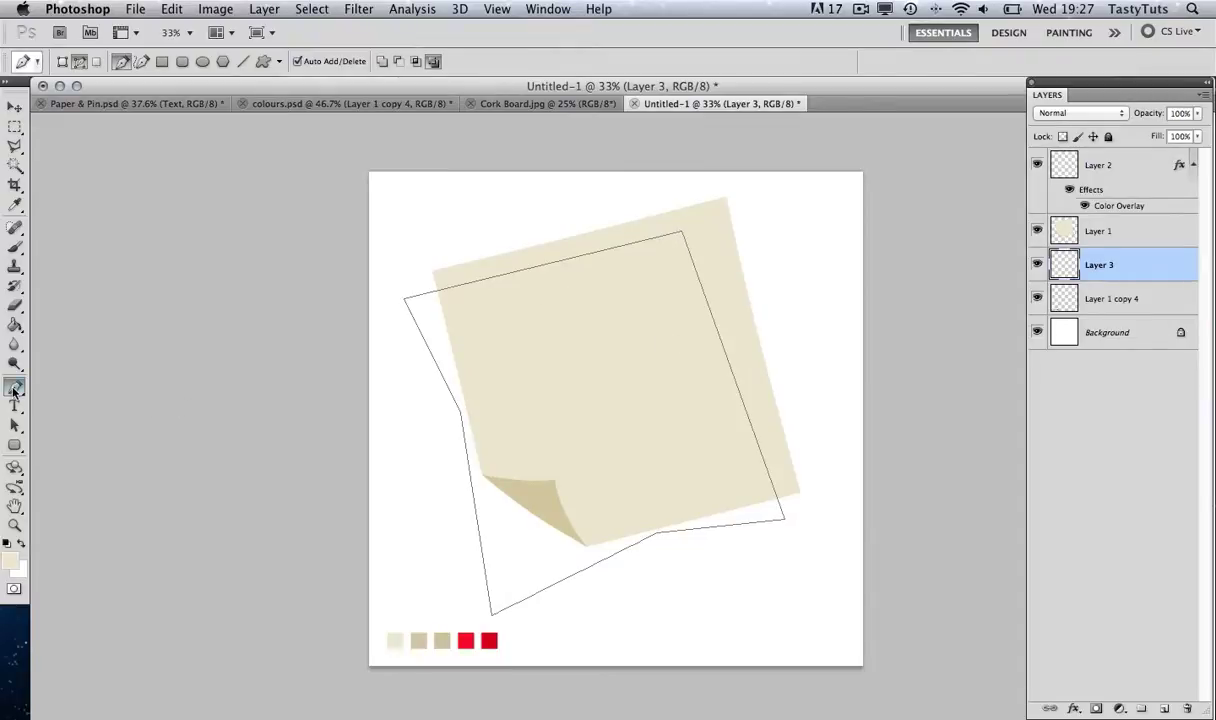
# Curve the path's left, bottom and bottom-left edges with the Convert Point Tool
pyautogui.click(12, 390)
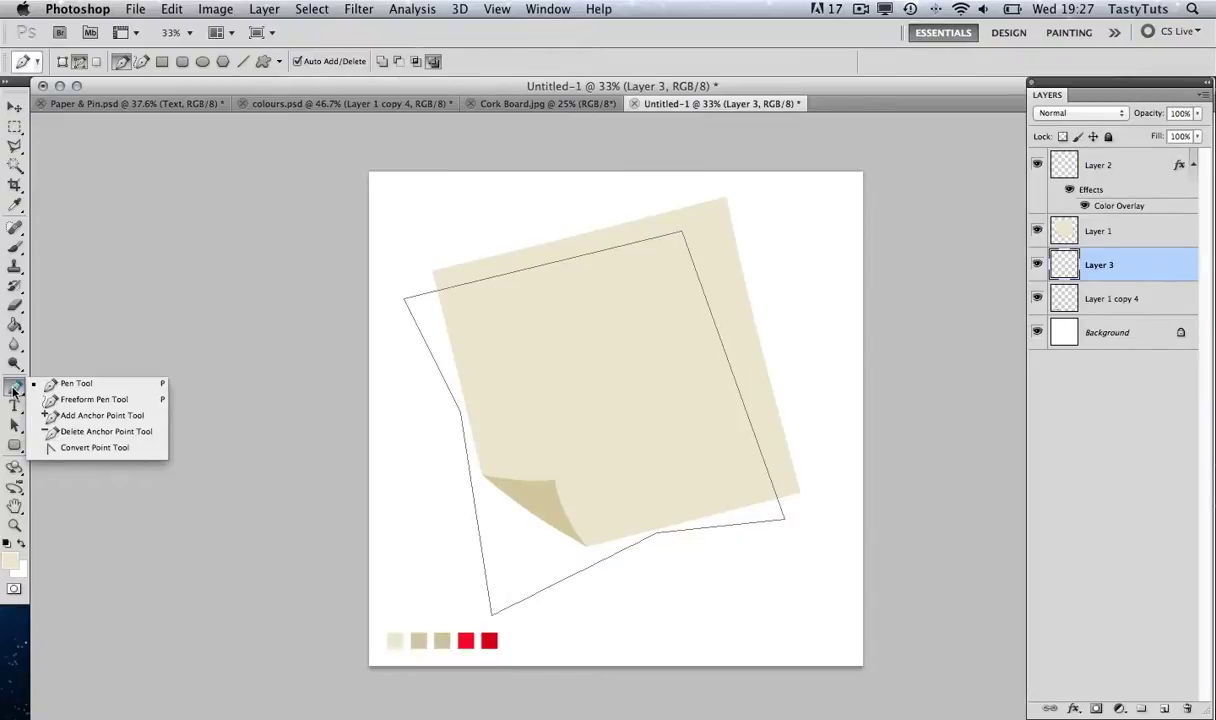
pyautogui.click(95, 447)
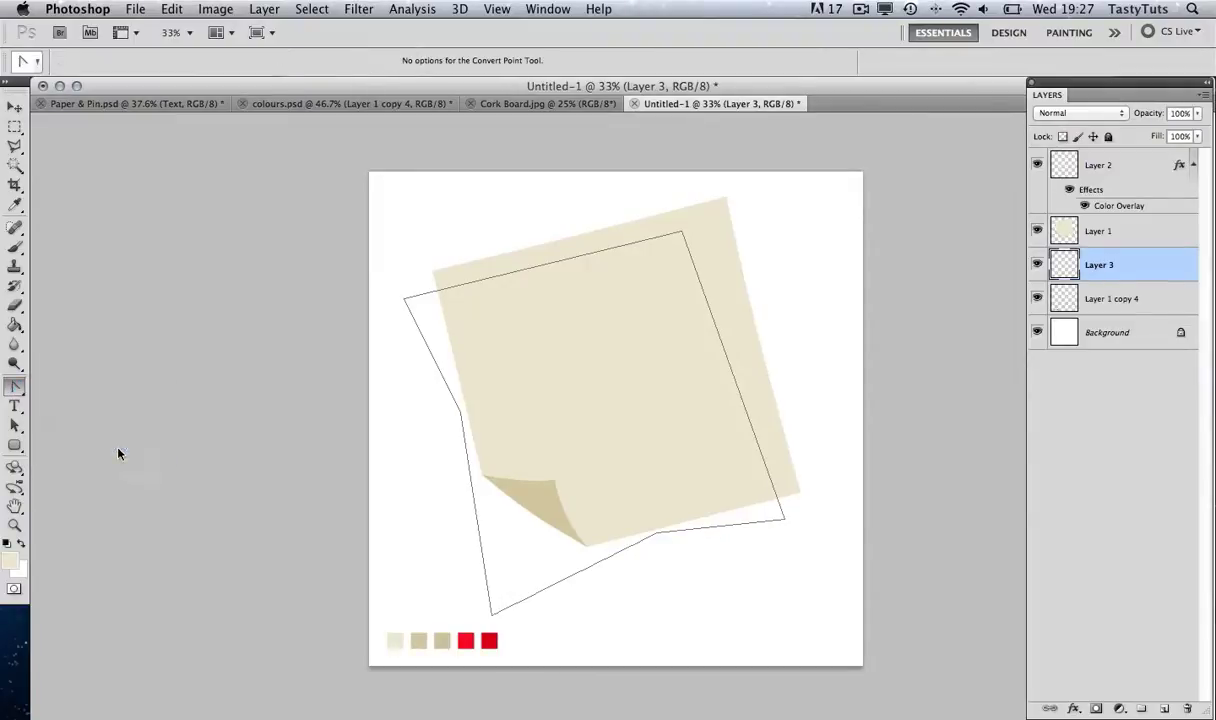
pyautogui.click(462, 417)
pyautogui.moveTo(461, 415); pyautogui.dragTo(477, 482)
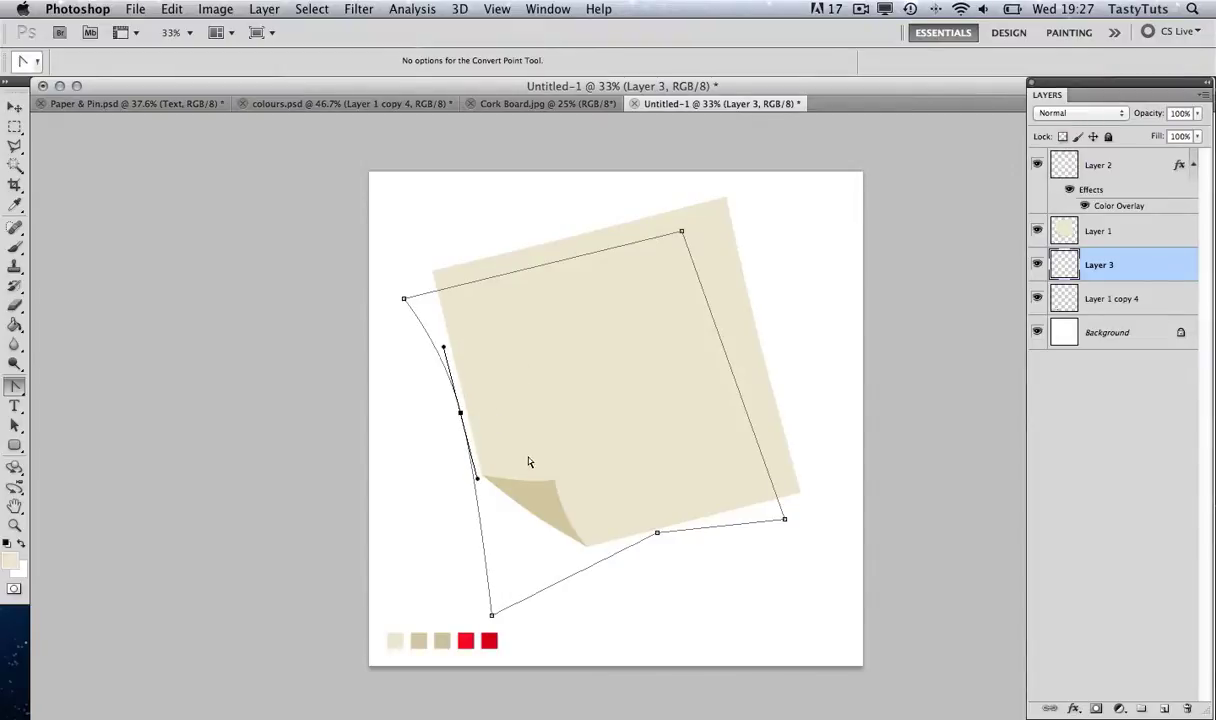
pyautogui.moveTo(657, 536); pyautogui.dragTo(731, 525)
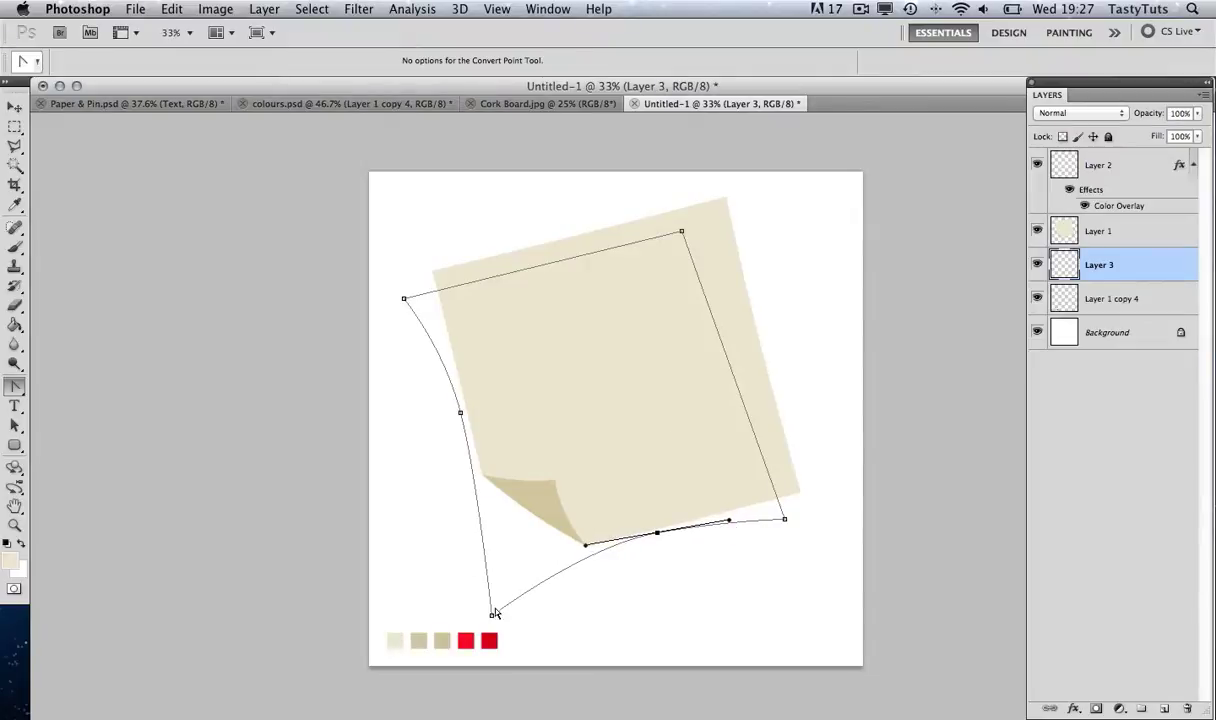
pyautogui.moveTo(492, 617); pyautogui.dragTo(453, 539)
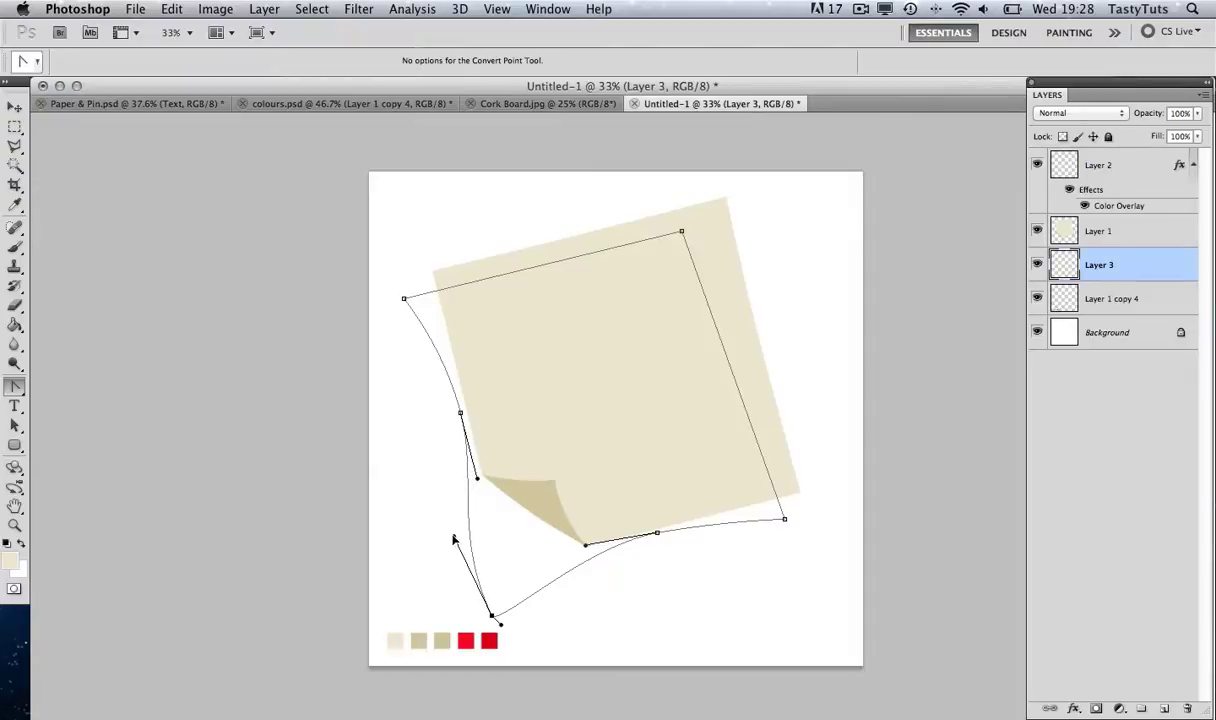
pyautogui.moveTo(503, 625); pyautogui.dragTo(537, 578)
pyautogui.click(491, 616)
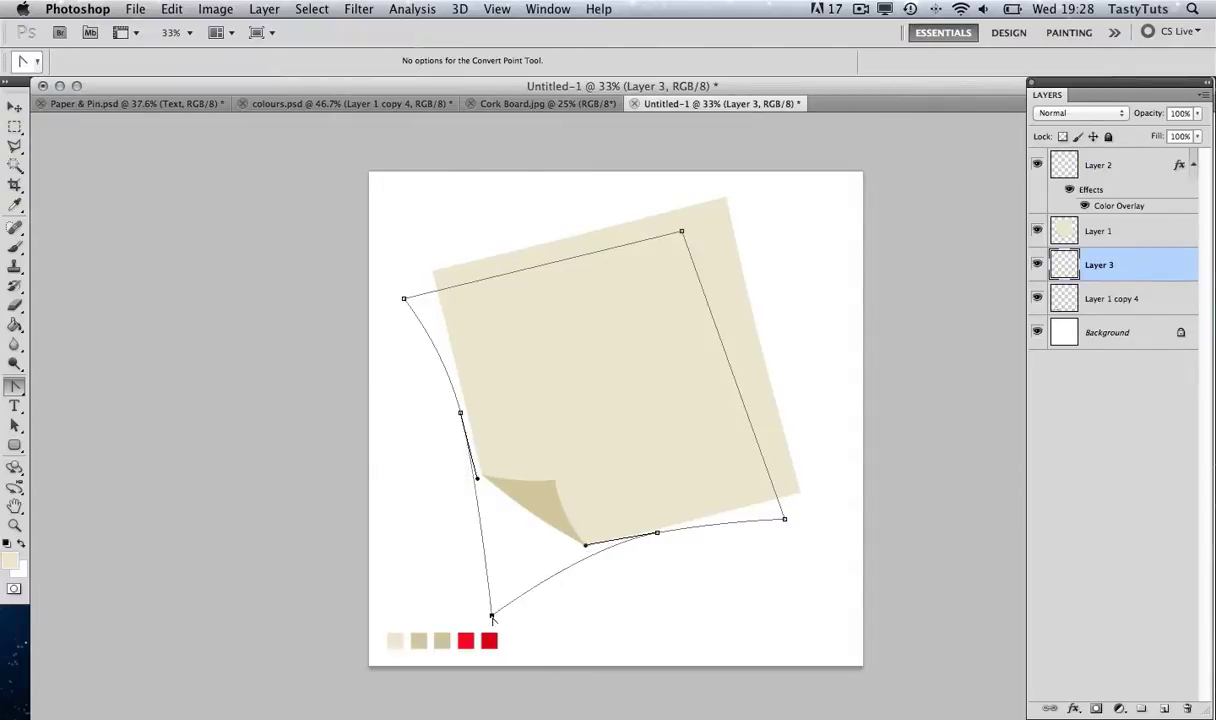
pyautogui.press('super+z')
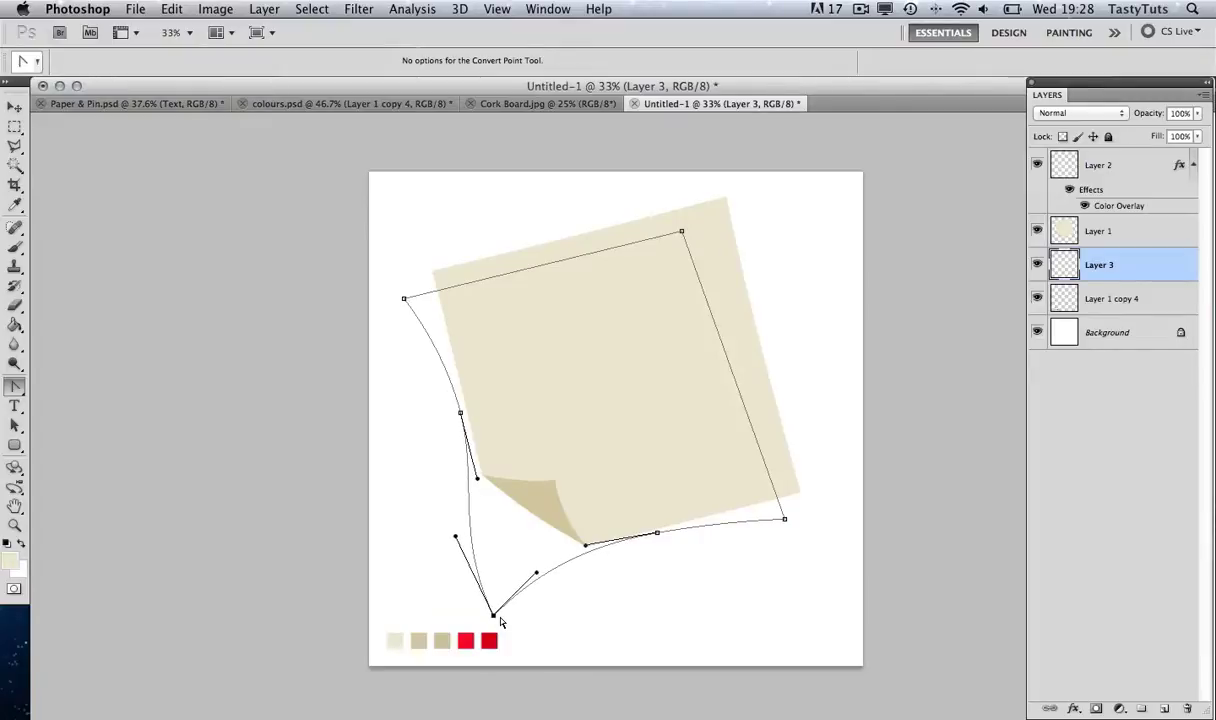
pyautogui.moveTo(500, 620); pyautogui.dragTo(503, 622)
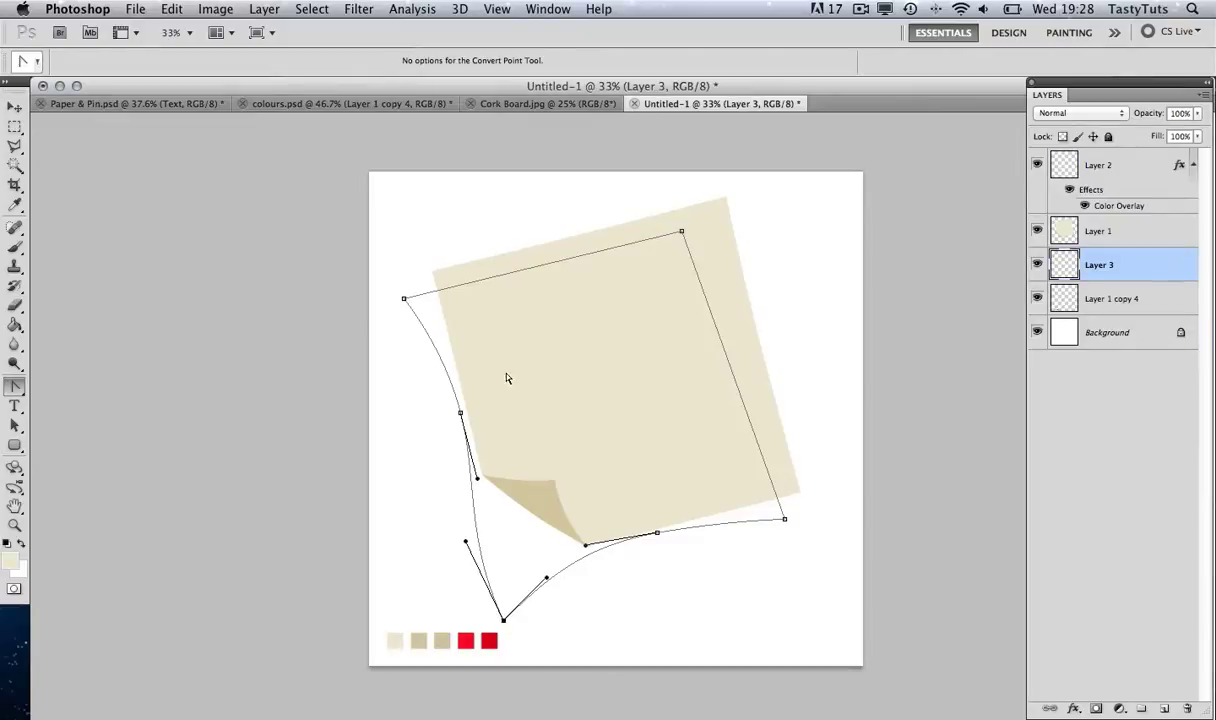
# Convert the shadow path into a selection
pyautogui.rightClick(672, 535)
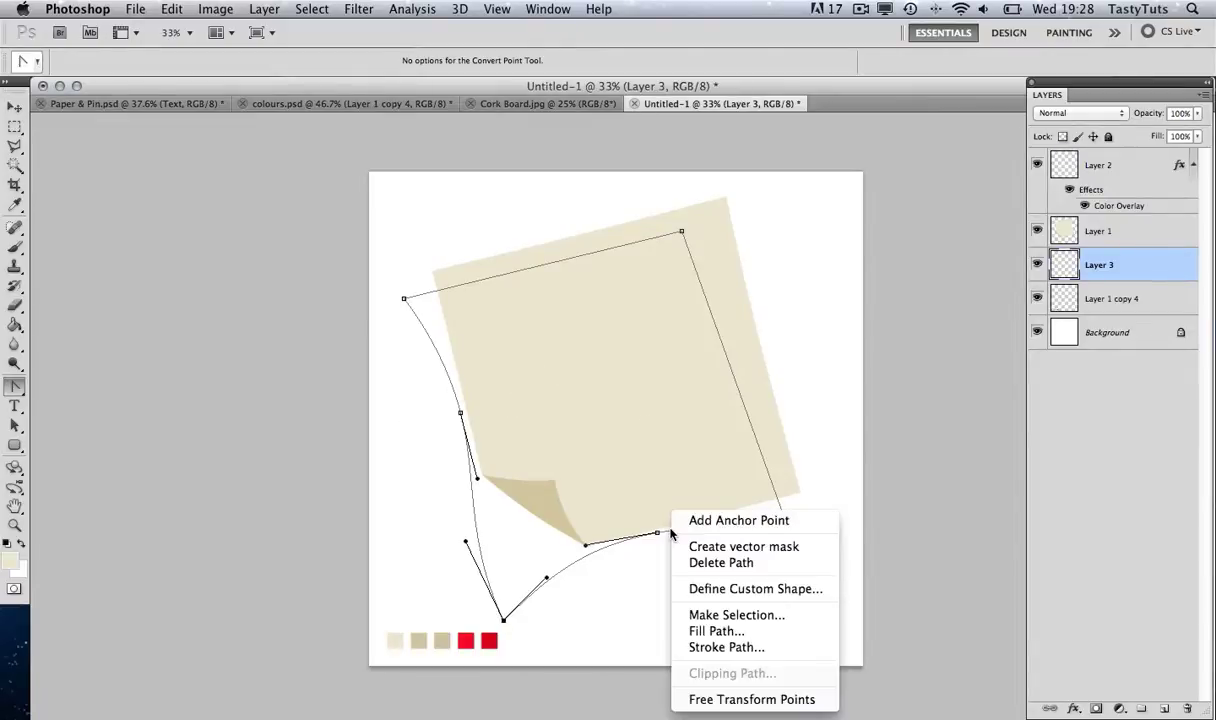
pyautogui.click(724, 616)
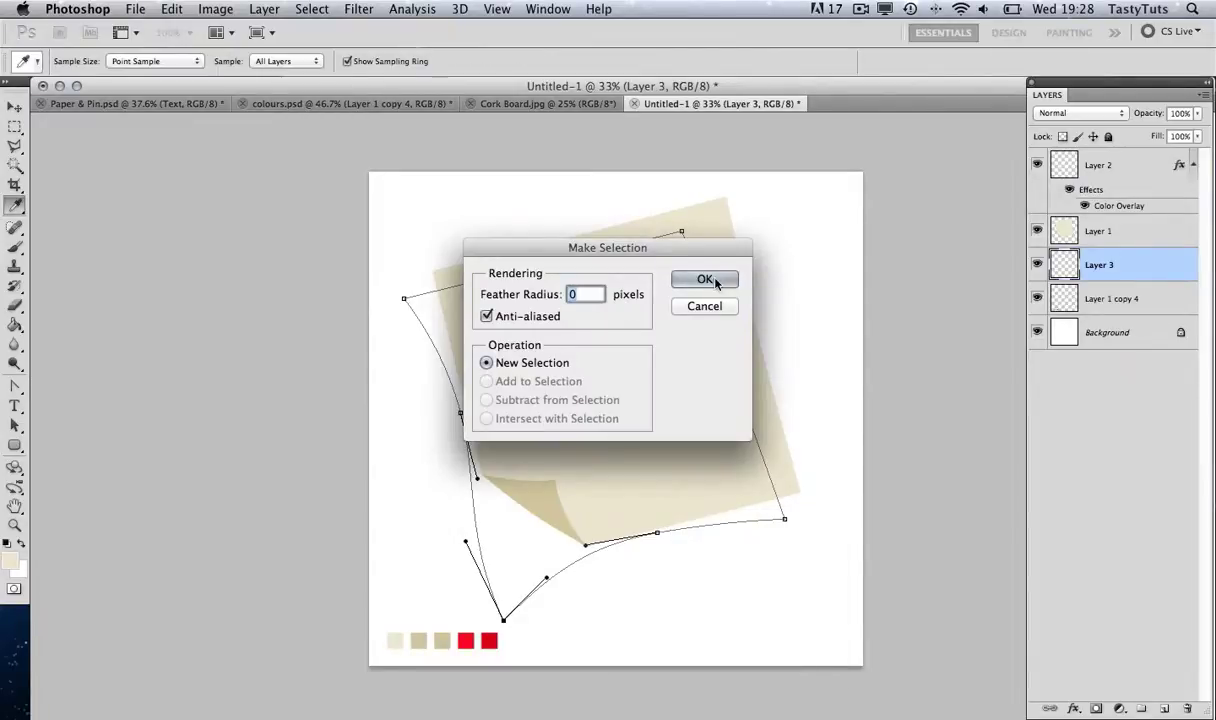
pyautogui.click(716, 284)
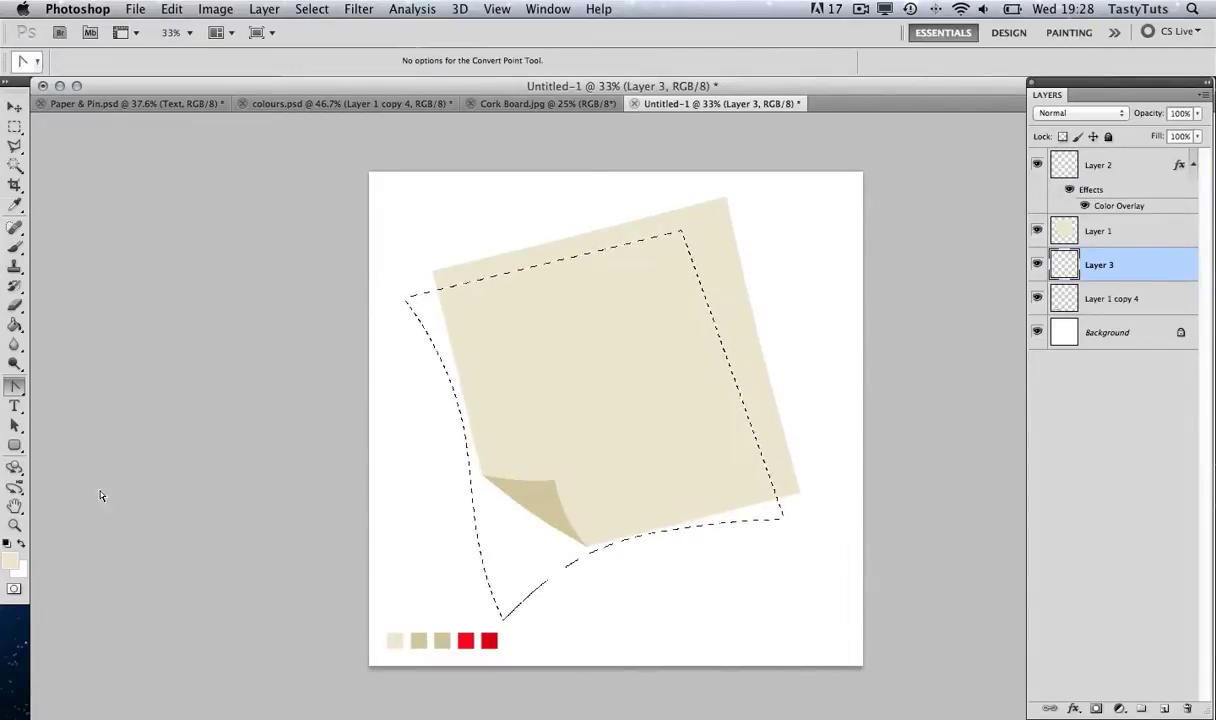
# Set the foreground colour to black and paint-bucket fill the selection
pyautogui.click(10, 559)
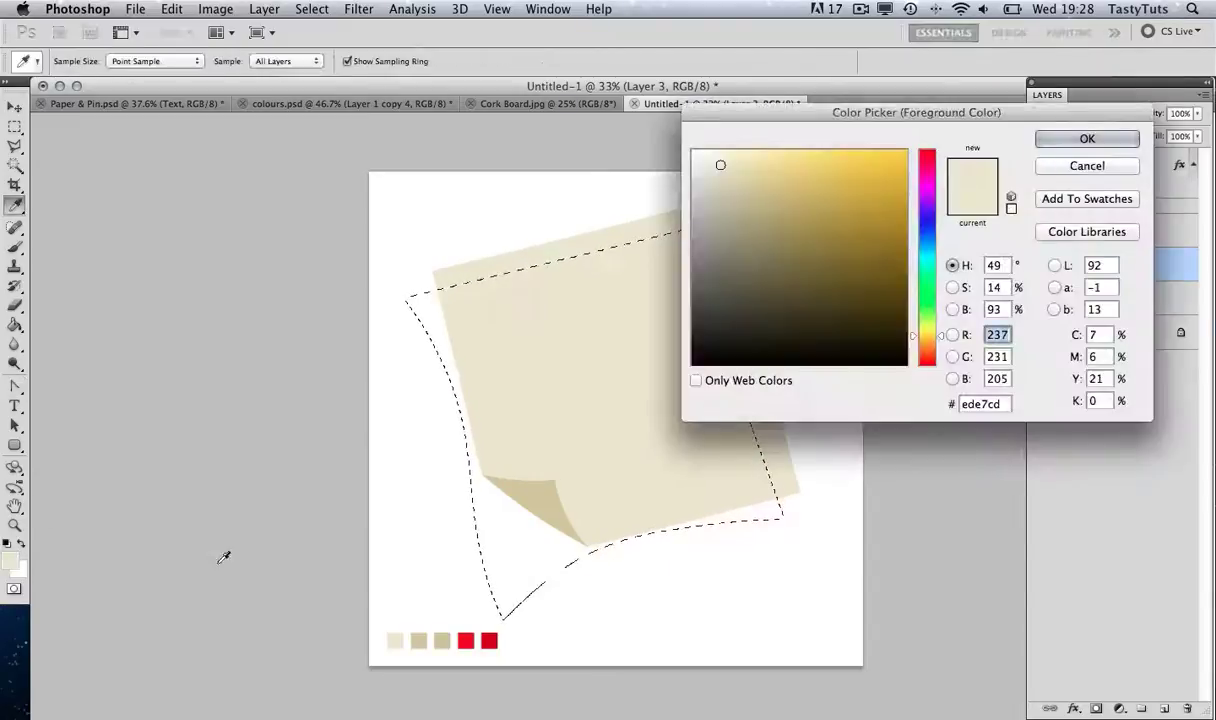
pyautogui.click(694, 362)
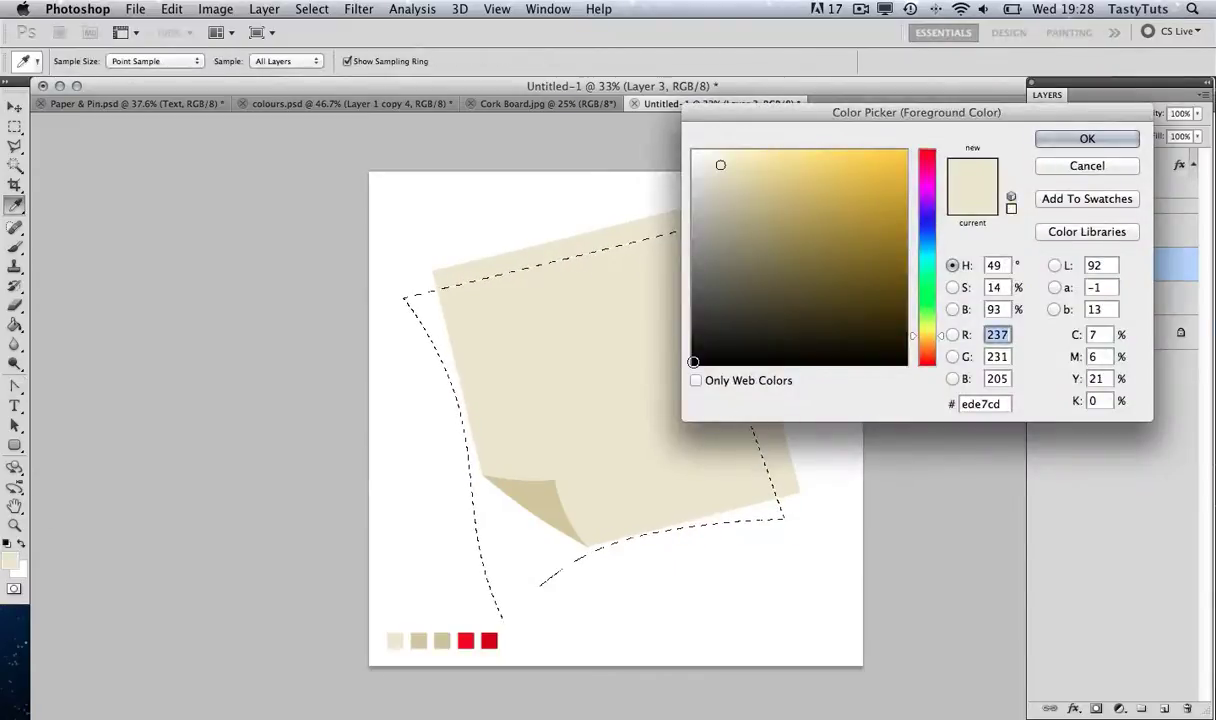
pyautogui.click(1049, 143)
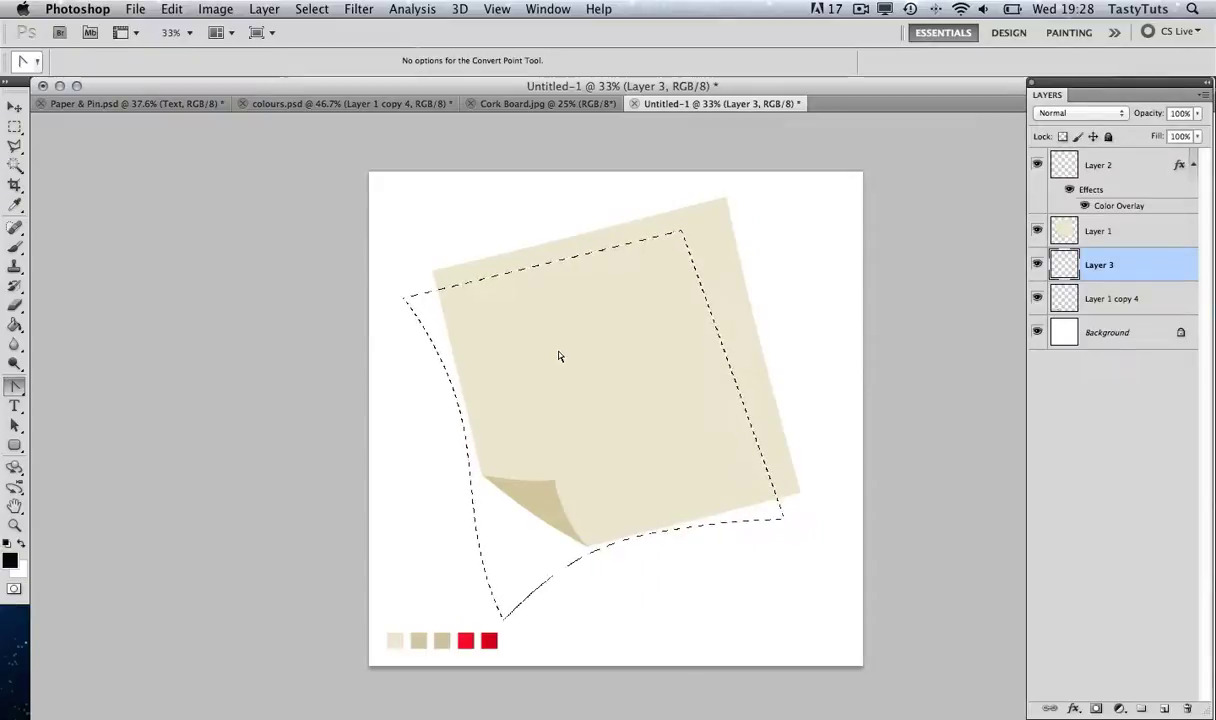
pyautogui.press('g')
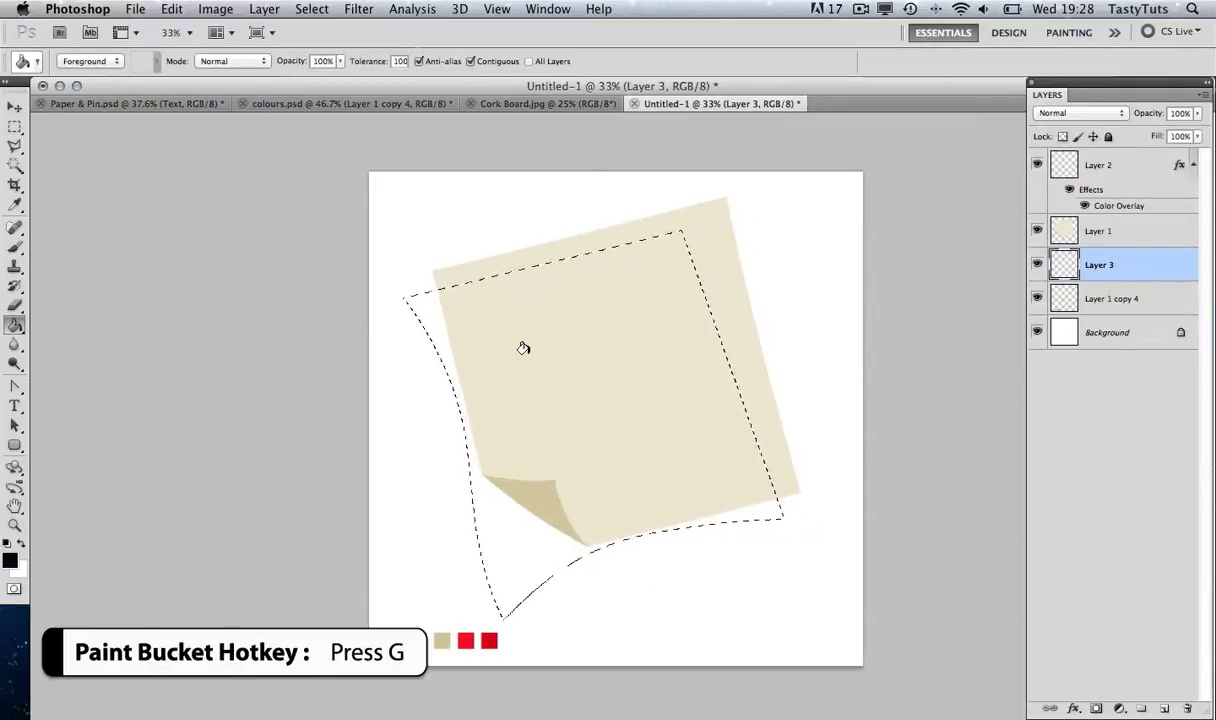
pyautogui.click(537, 348)
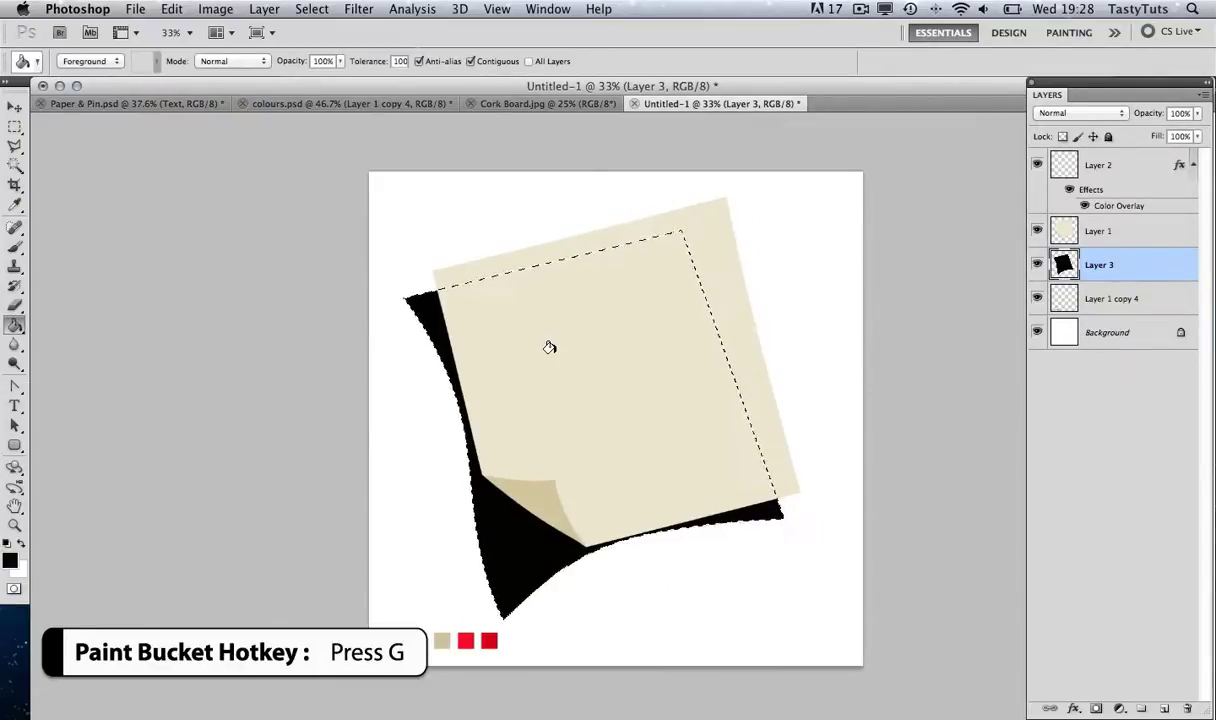
# Deselect and shift the black shadow shape slightly up and right behind the note
pyautogui.hotkey('ctrl', 'd')
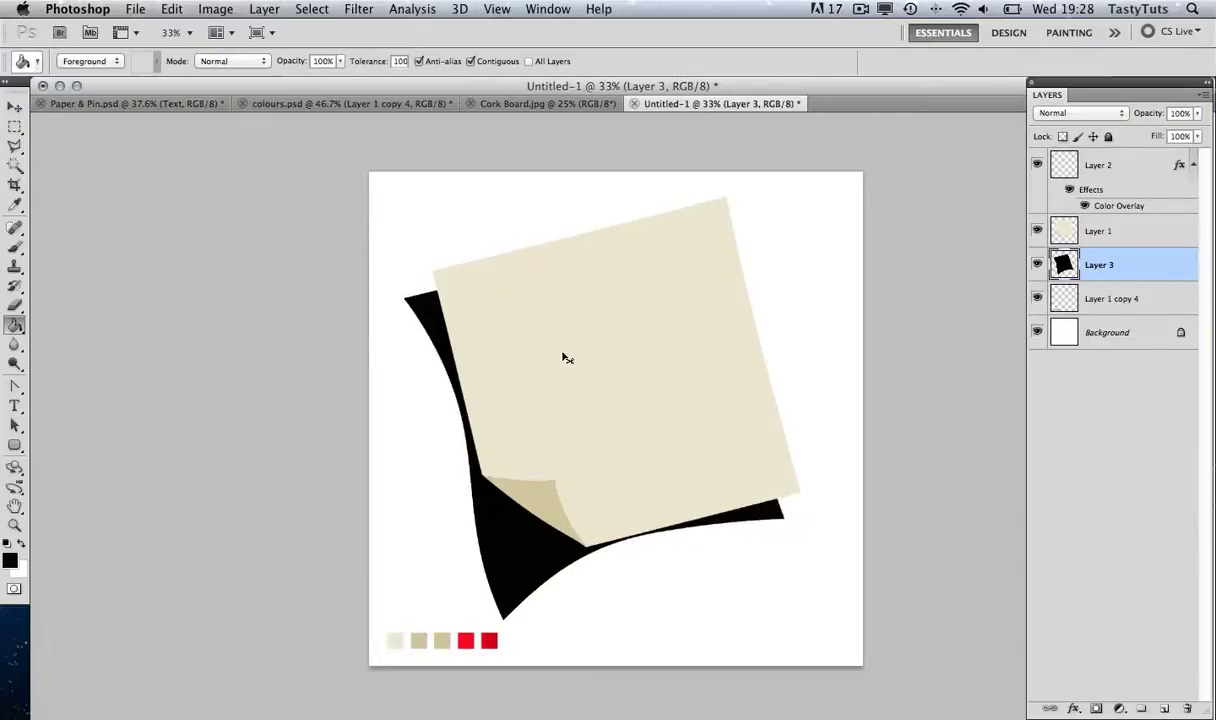
pyautogui.press('v')
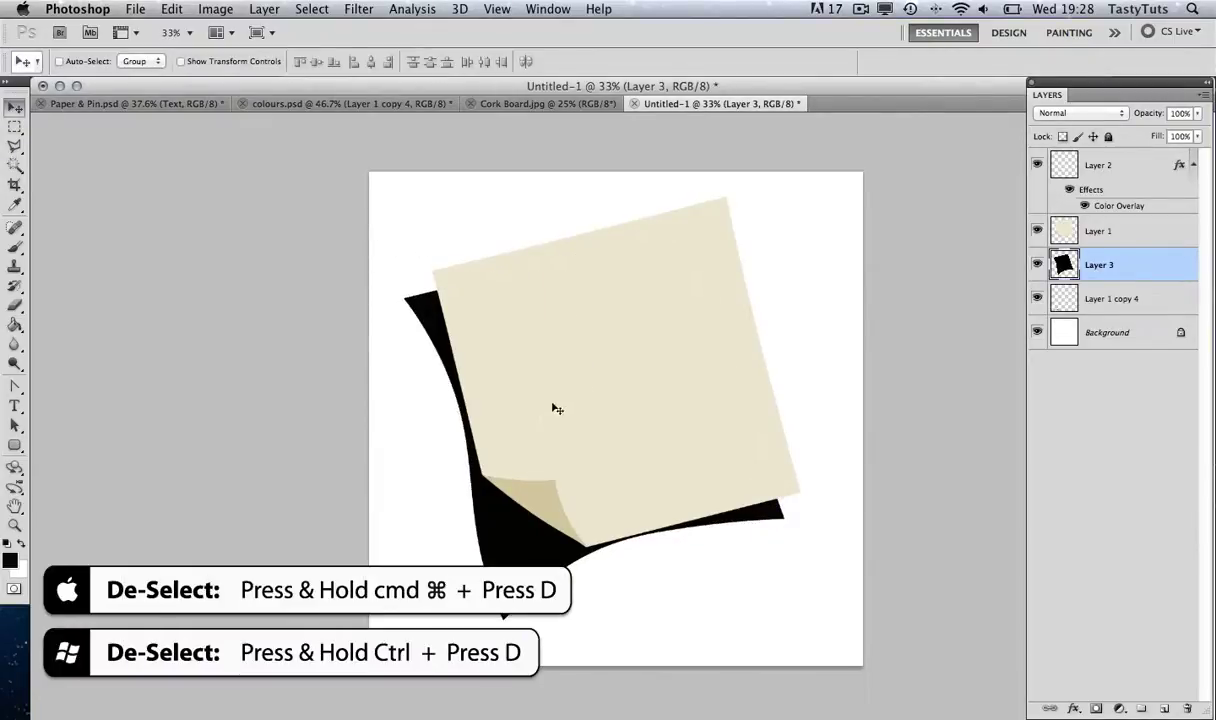
pyautogui.moveTo(540, 432); pyautogui.dragTo(597, 406)
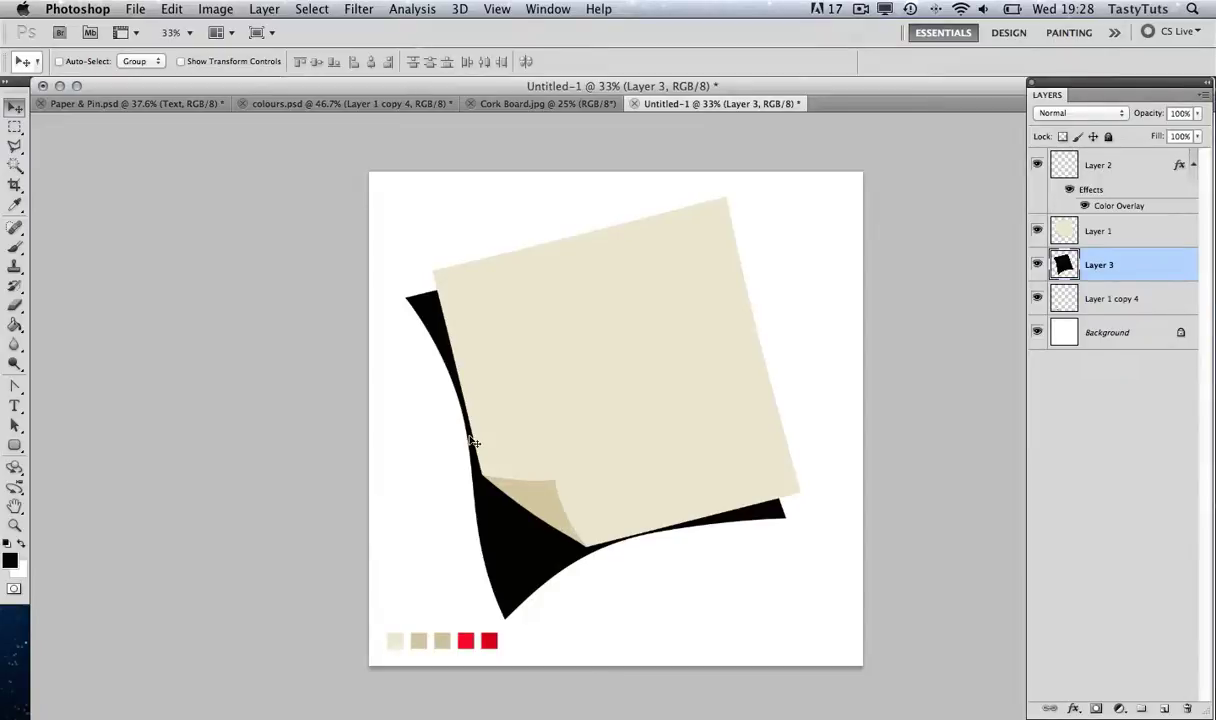
# Apply a Spin Radial Blur with amount 16 to the black shadow
pyautogui.click(357, 10)
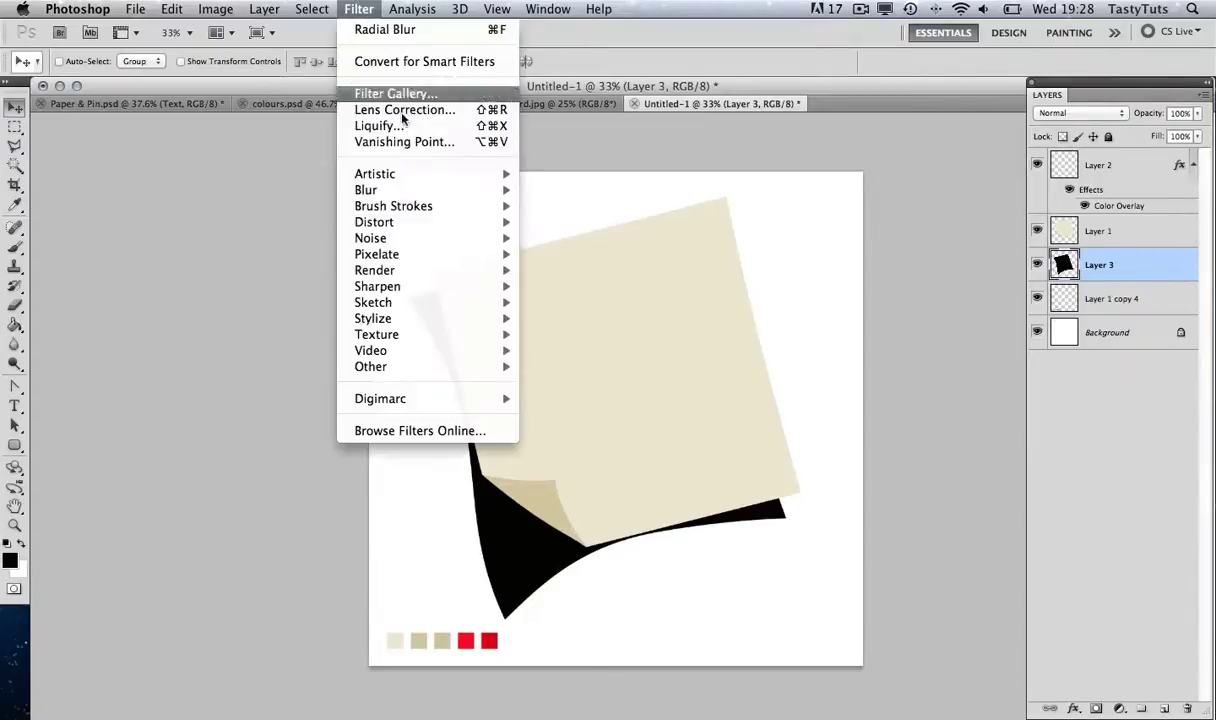
pyautogui.moveTo(412, 188)
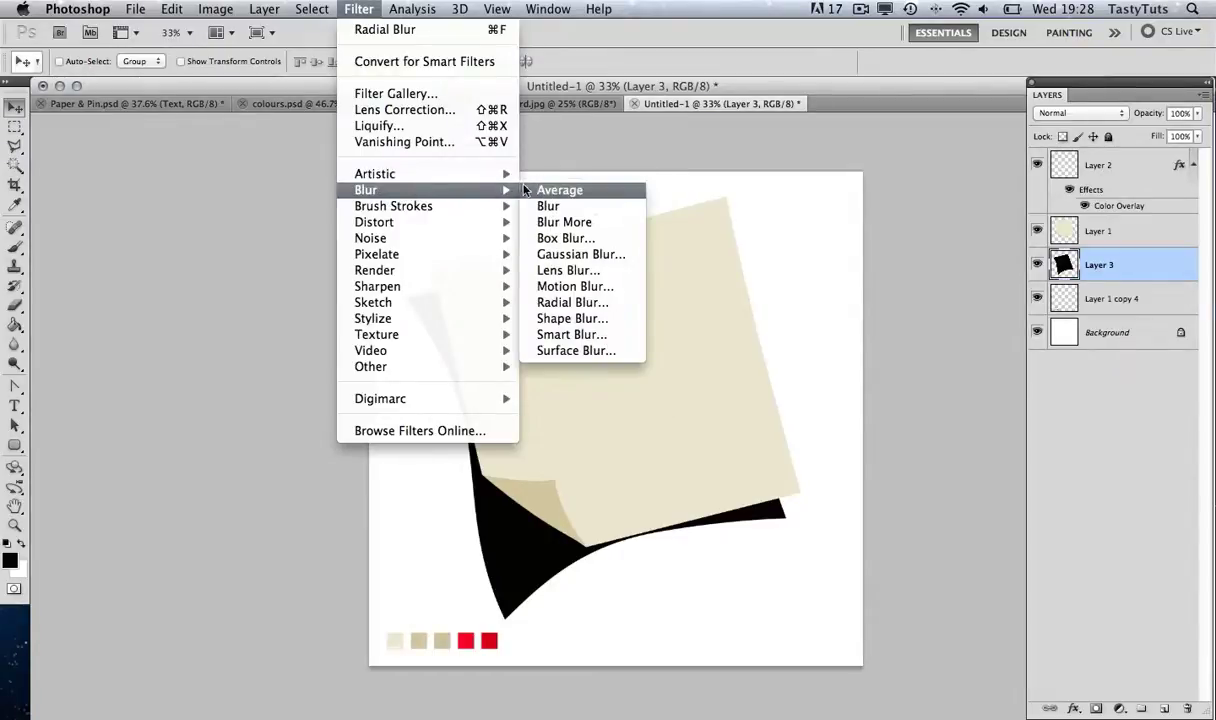
pyautogui.click(572, 302)
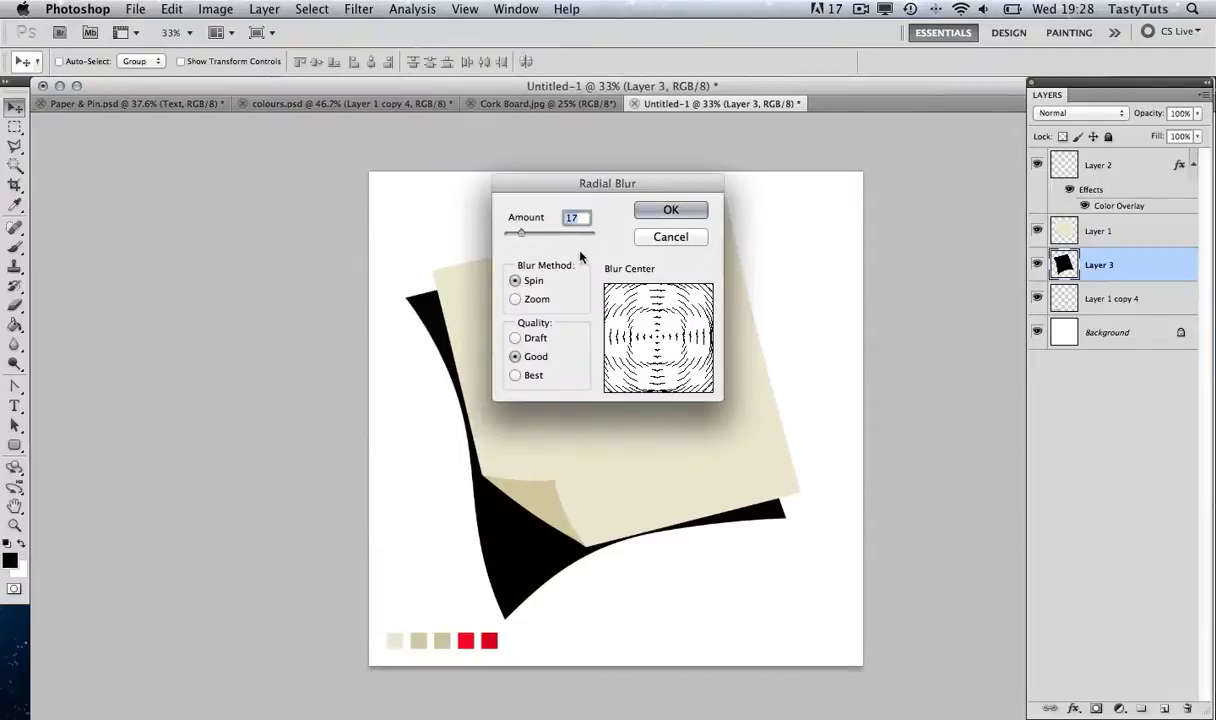
pyautogui.moveTo(521, 233); pyautogui.dragTo(520, 236)
pyautogui.click(662, 210)
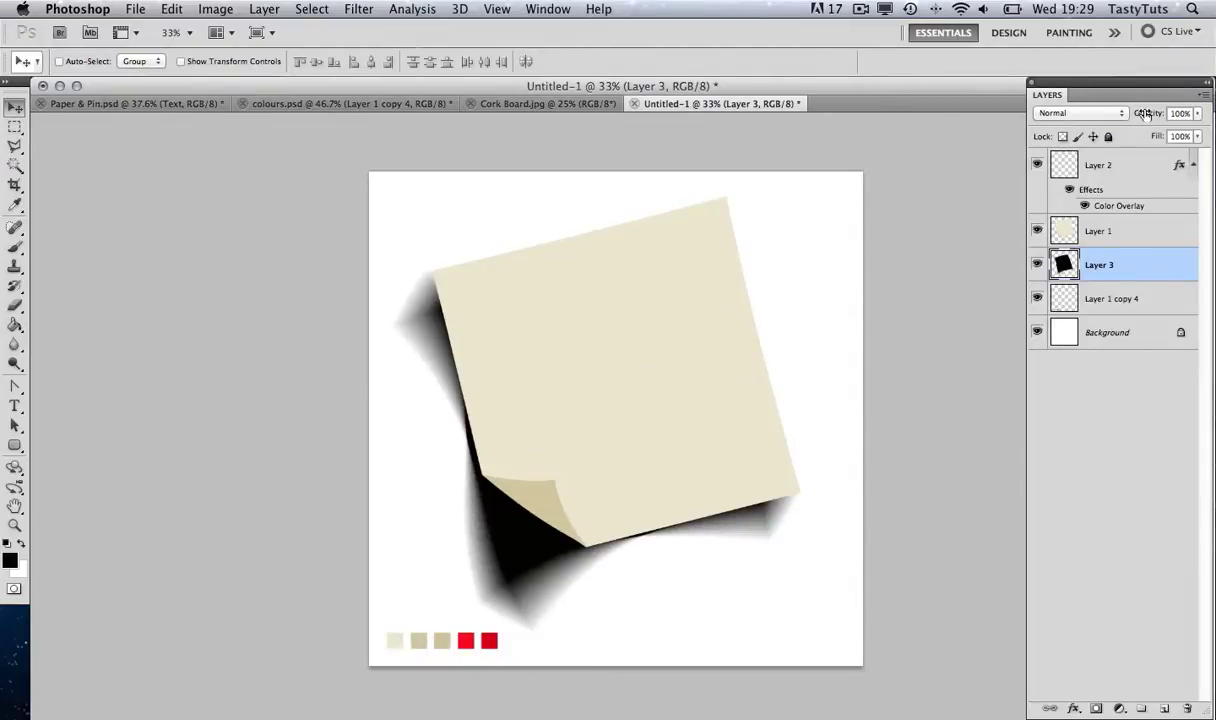
# Lower Layer 3's opacity to 39%
pyautogui.click(1198, 114)
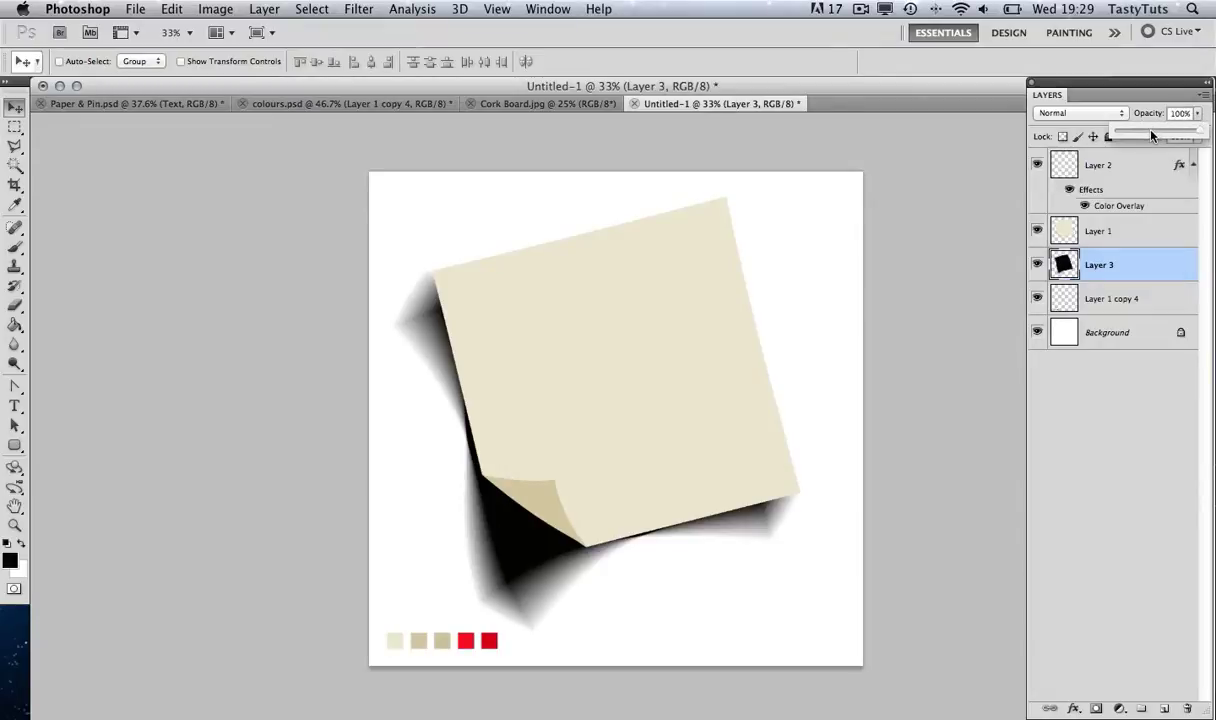
pyautogui.click(1152, 134)
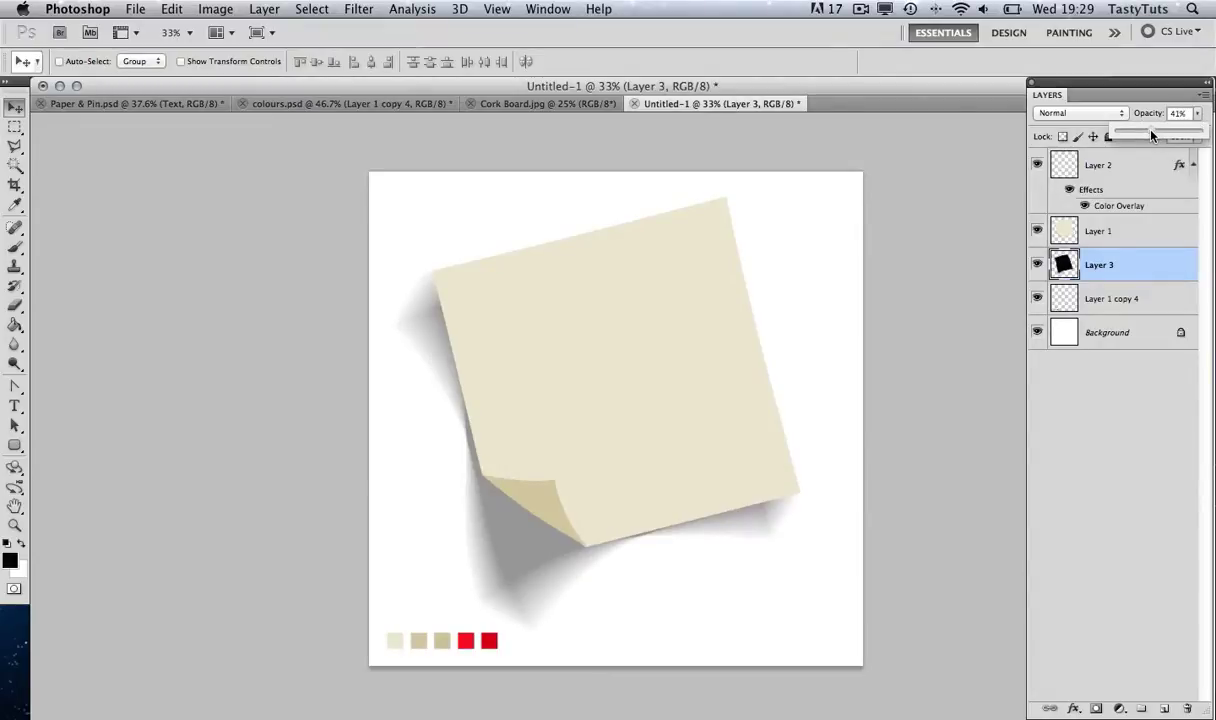
pyautogui.moveTo(1152, 134); pyautogui.dragTo(1155, 135)
pyautogui.moveTo(1151, 135); pyautogui.dragTo(1149, 135)
pyautogui.click(746, 367)
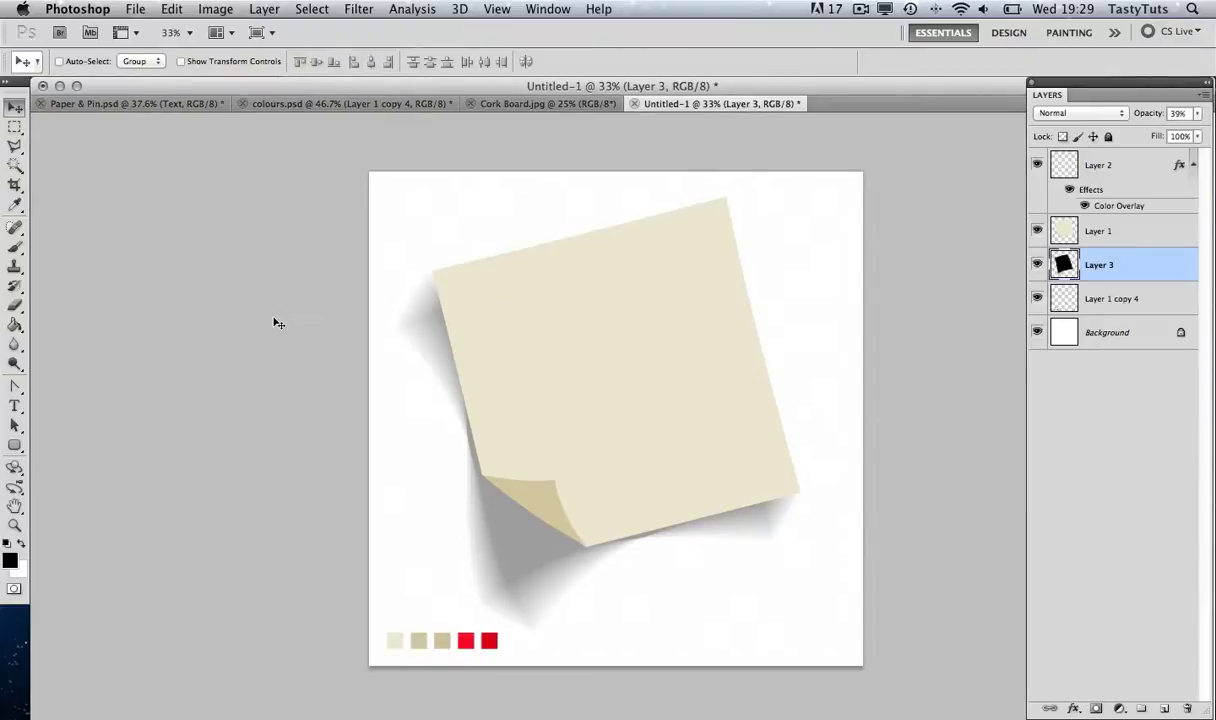
# Softly erase the shadow at the note's top-left and bottom-right corners with a 300 px eraser
pyautogui.click(15, 305)
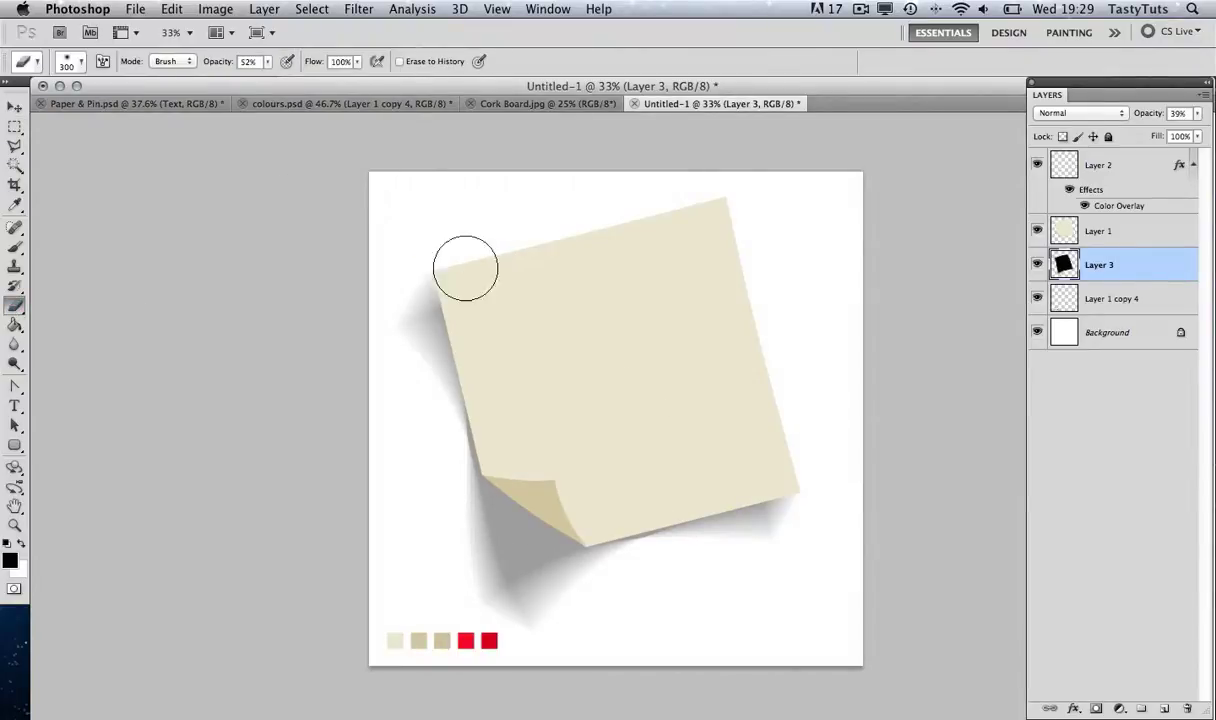
pyautogui.click(82, 61)
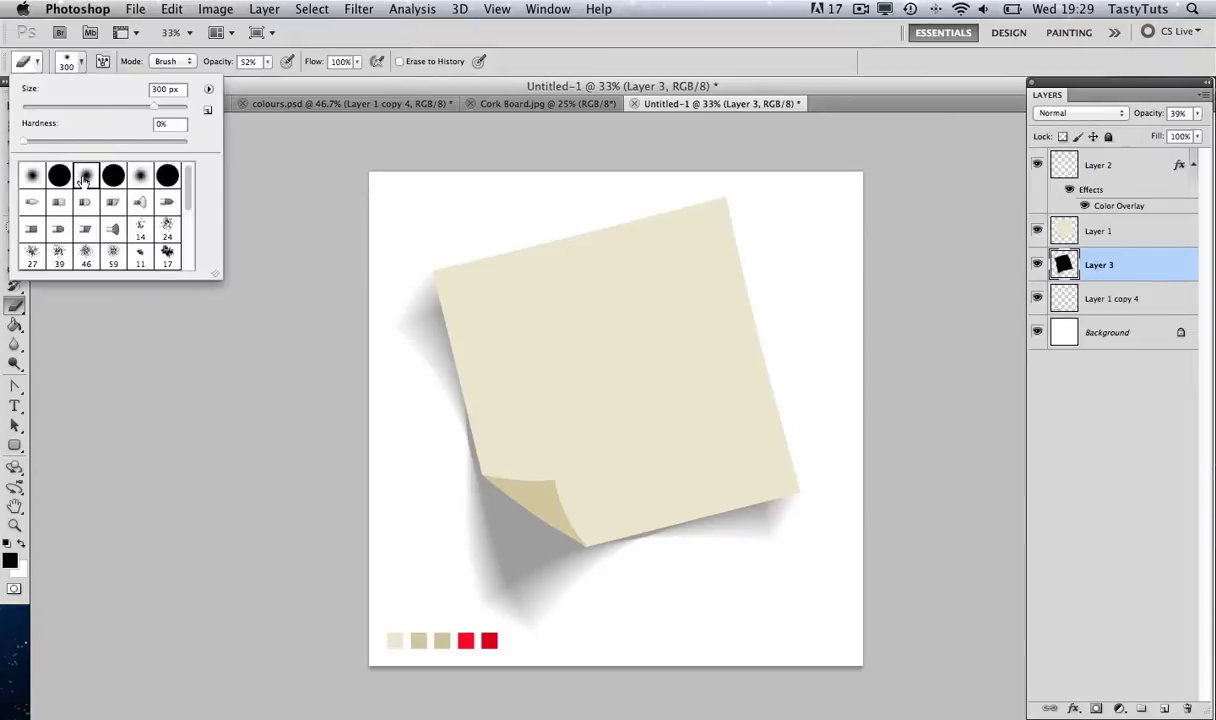
pyautogui.click(399, 258)
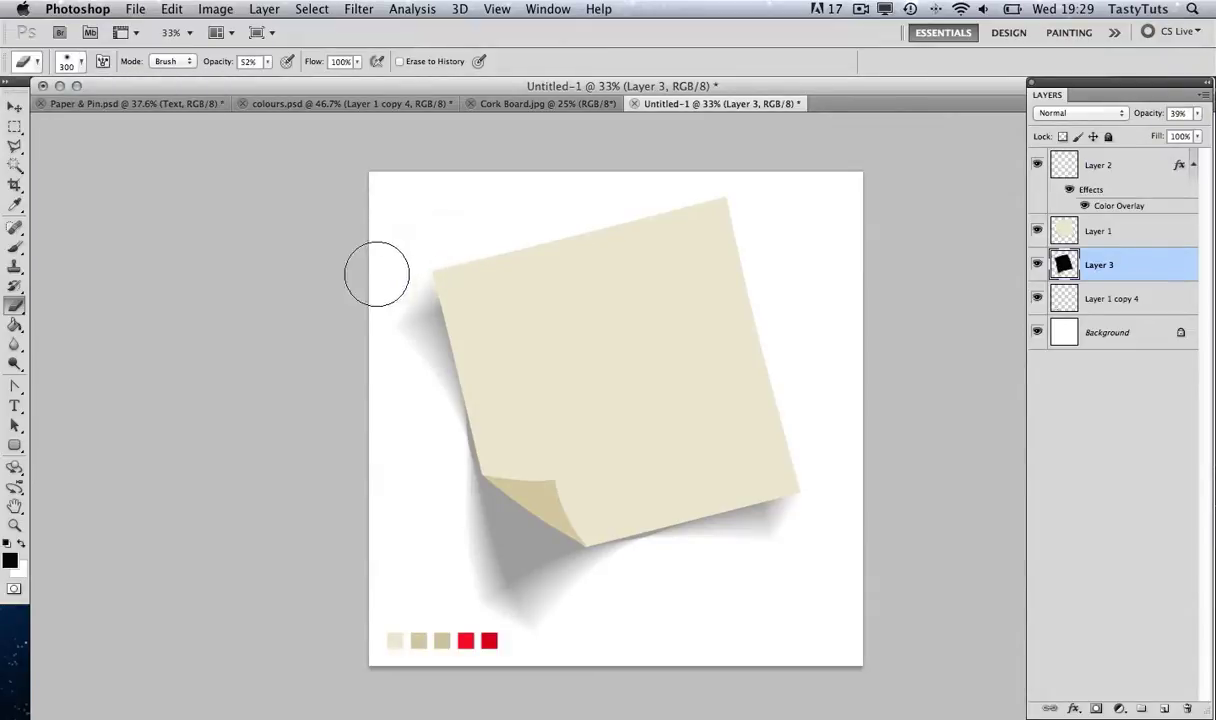
pyautogui.moveTo(412, 263)
pyautogui.mouseDown()
pyautogui.moveTo(449, 259)
pyautogui.moveTo(398, 269)
pyautogui.moveTo(472, 231)
pyautogui.mouseUp()
pyautogui.moveTo(765, 512)
pyautogui.mouseDown()
pyautogui.moveTo(817, 453)
pyautogui.moveTo(825, 489)
pyautogui.moveTo(809, 470)
pyautogui.moveTo(818, 503)
pyautogui.moveTo(806, 491)
pyautogui.moveTo(828, 497)
pyautogui.mouseUp()
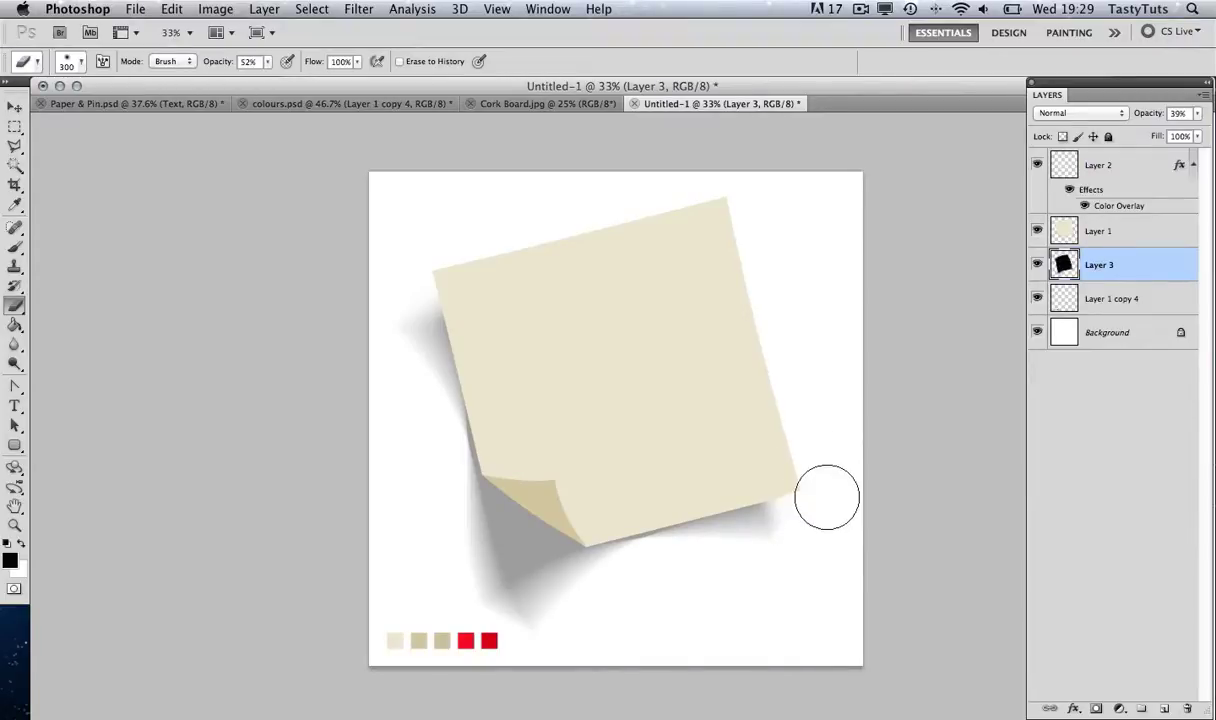
pyautogui.click(15, 106)
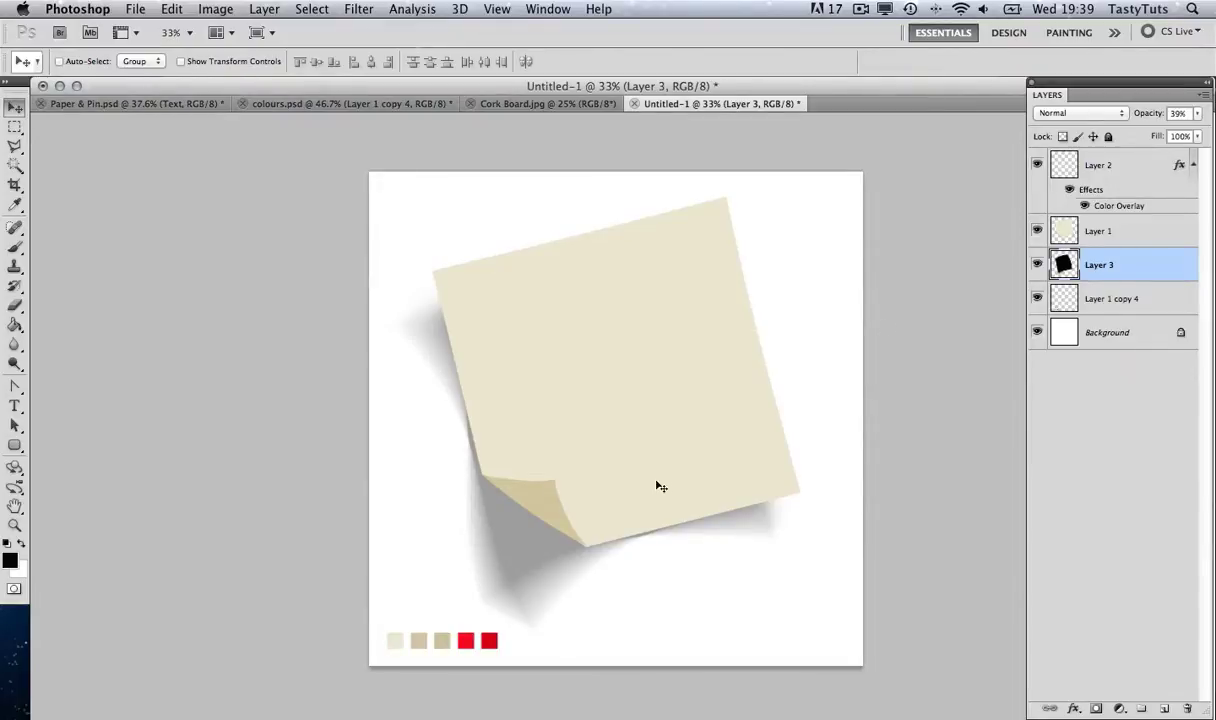
# Open Layer 1's layer style and enable Gradient Overlay
pyautogui.click(1112, 238)
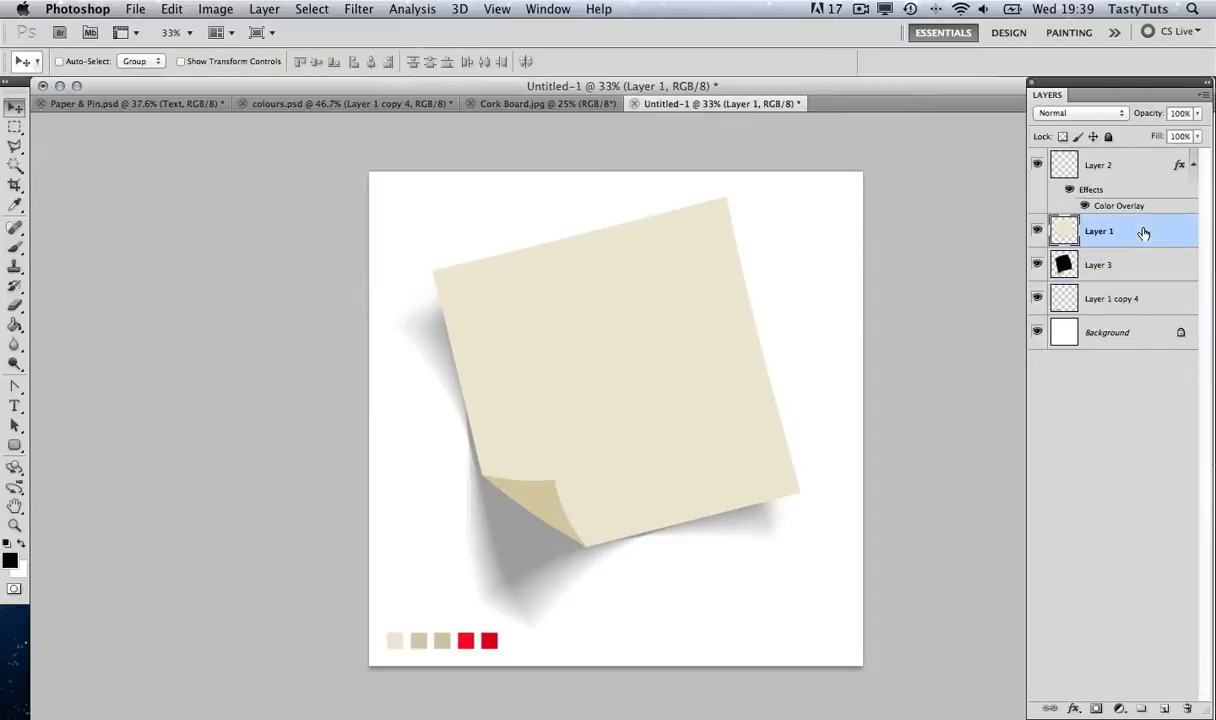
pyautogui.click(1036, 231)
pyautogui.click(1036, 231)
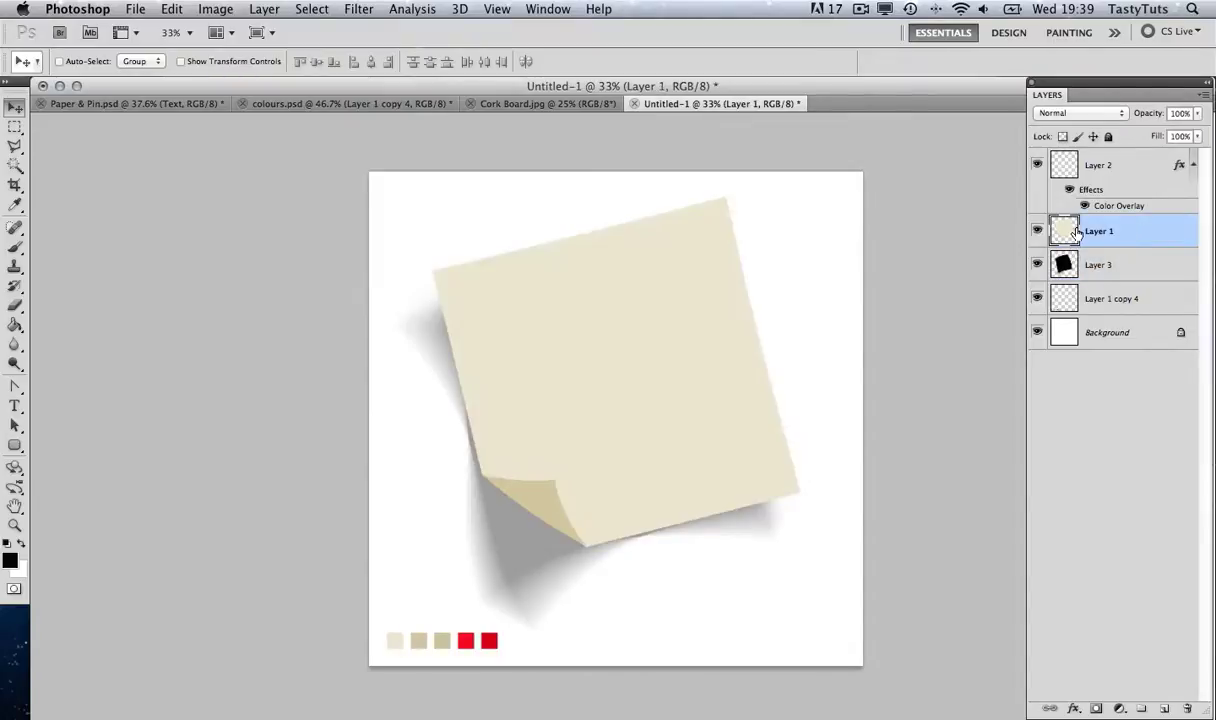
pyautogui.doubleClick(1148, 235)
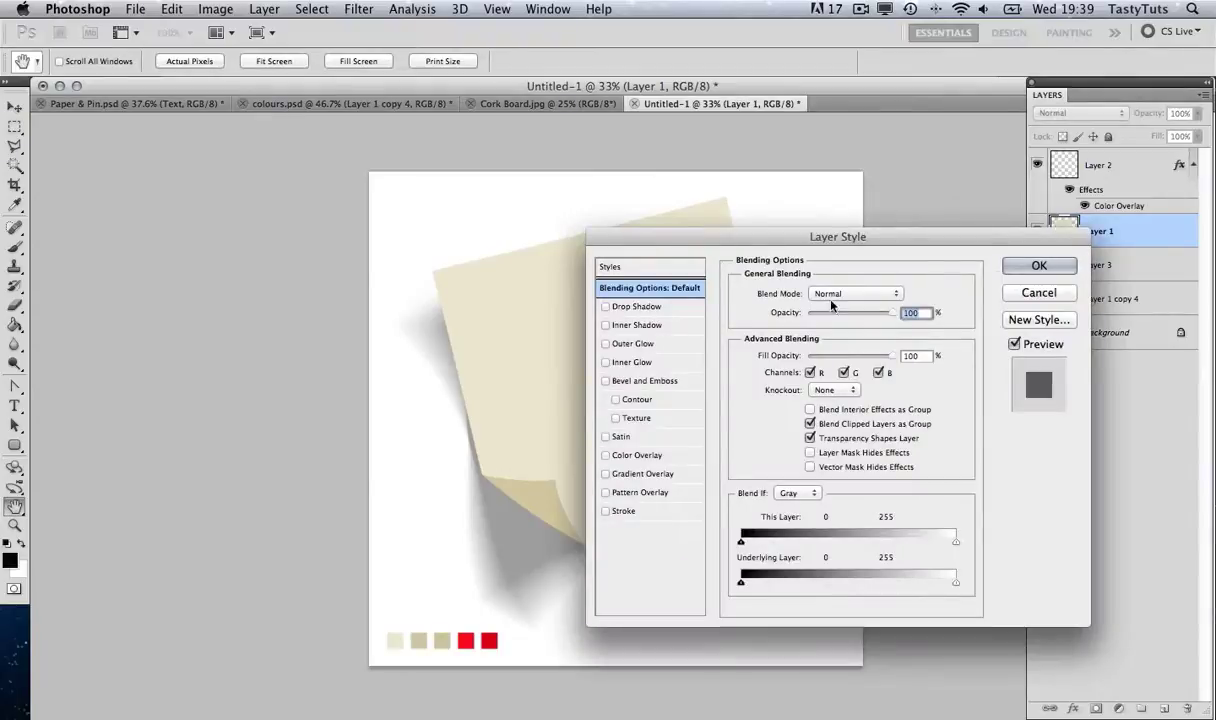
pyautogui.click(631, 475)
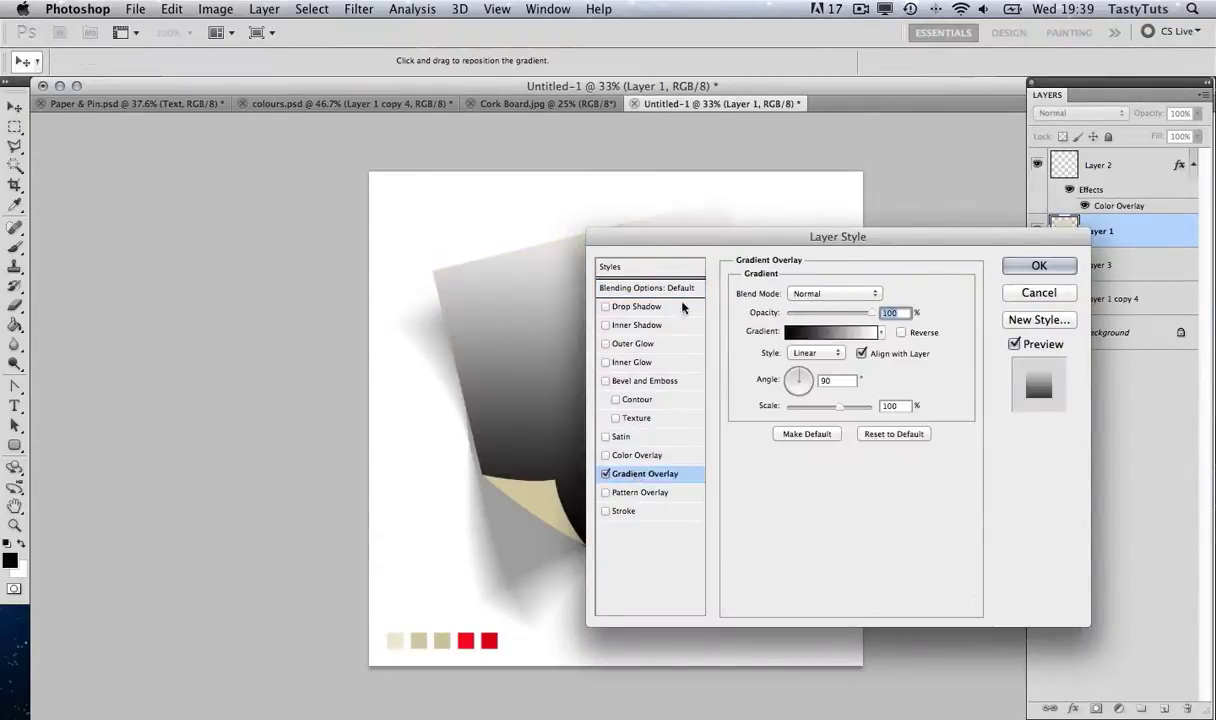
pyautogui.moveTo(656, 245); pyautogui.dragTo(806, 242)
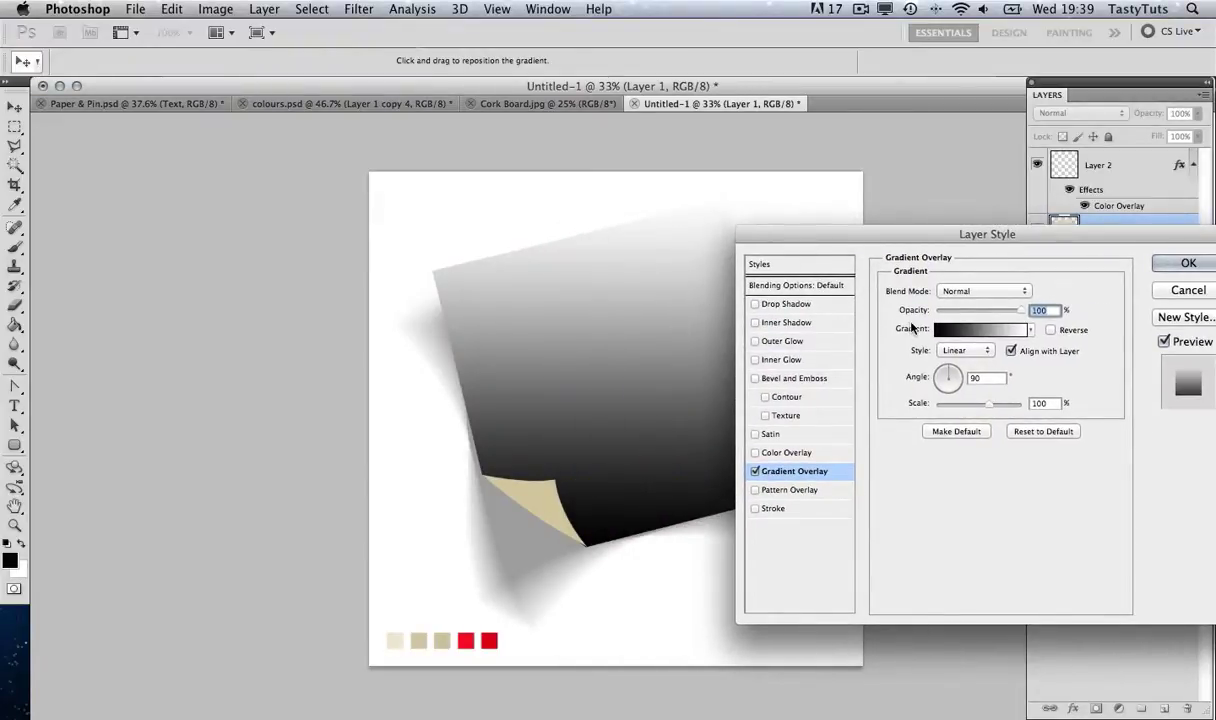
# Set the gradient's start stop to the sampled cream swatch colour
pyautogui.click(960, 333)
pyautogui.moveTo(969, 120); pyautogui.dragTo(1013, 258)
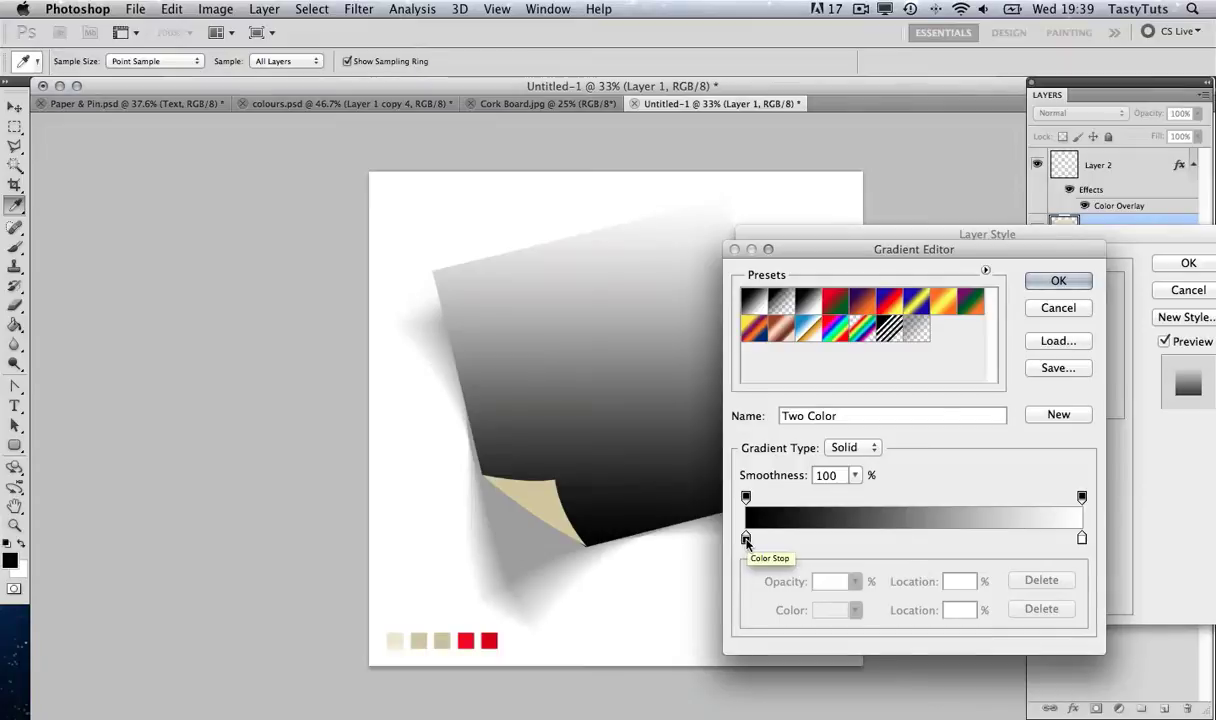
pyautogui.click(745, 539)
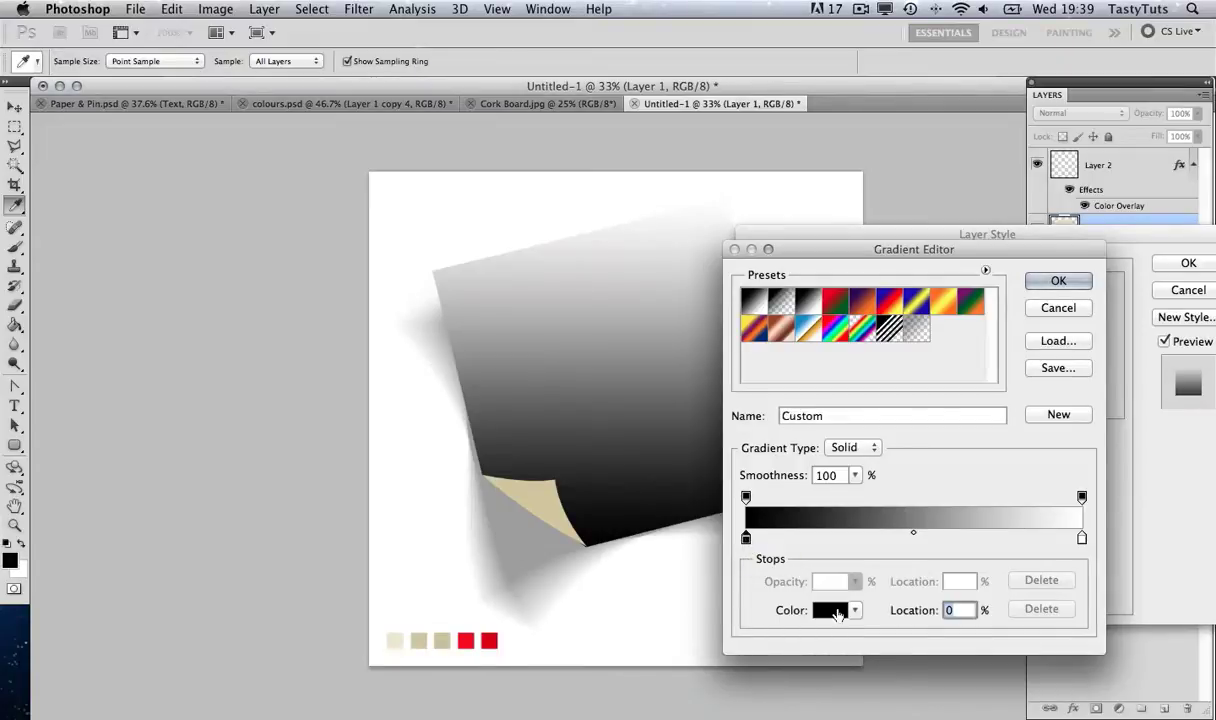
pyautogui.click(827, 612)
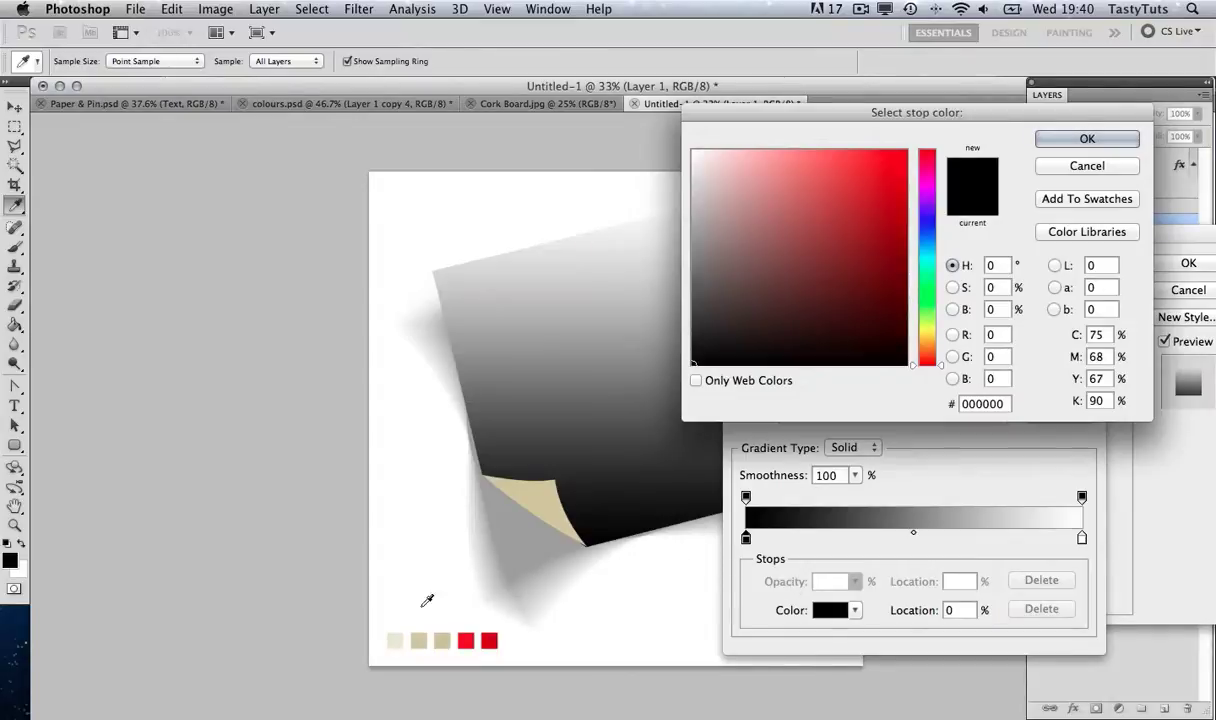
pyautogui.click(394, 637)
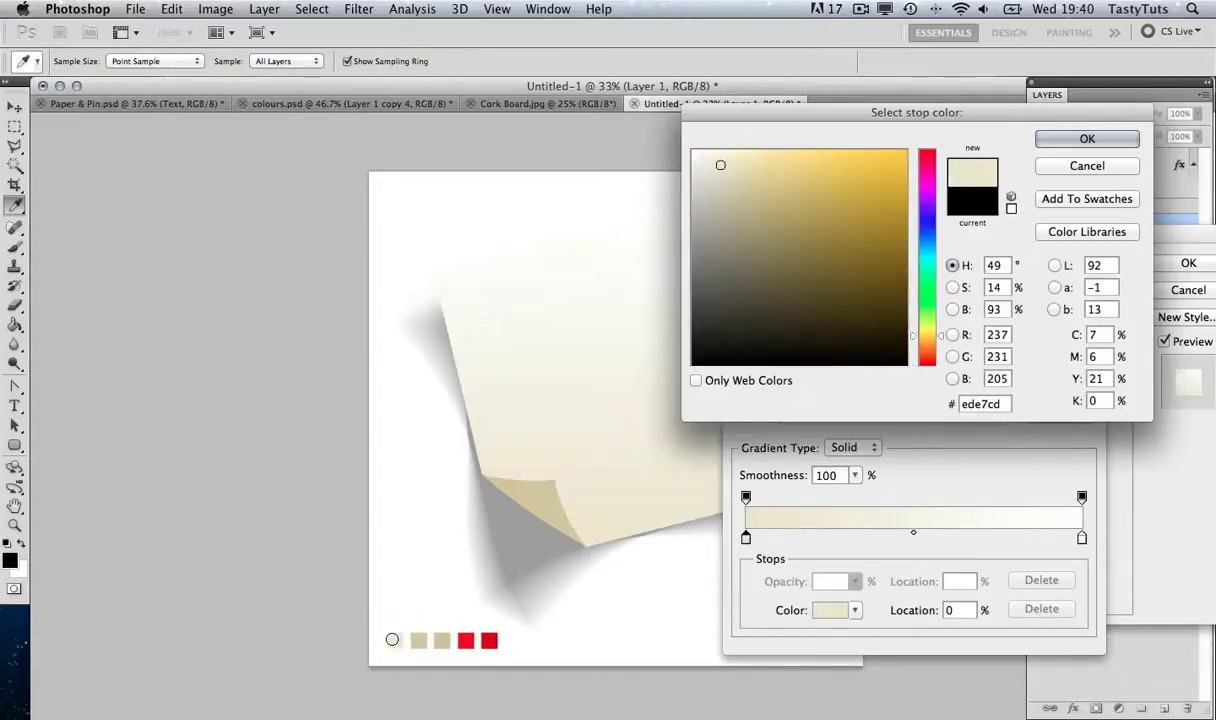
pyautogui.click(1085, 138)
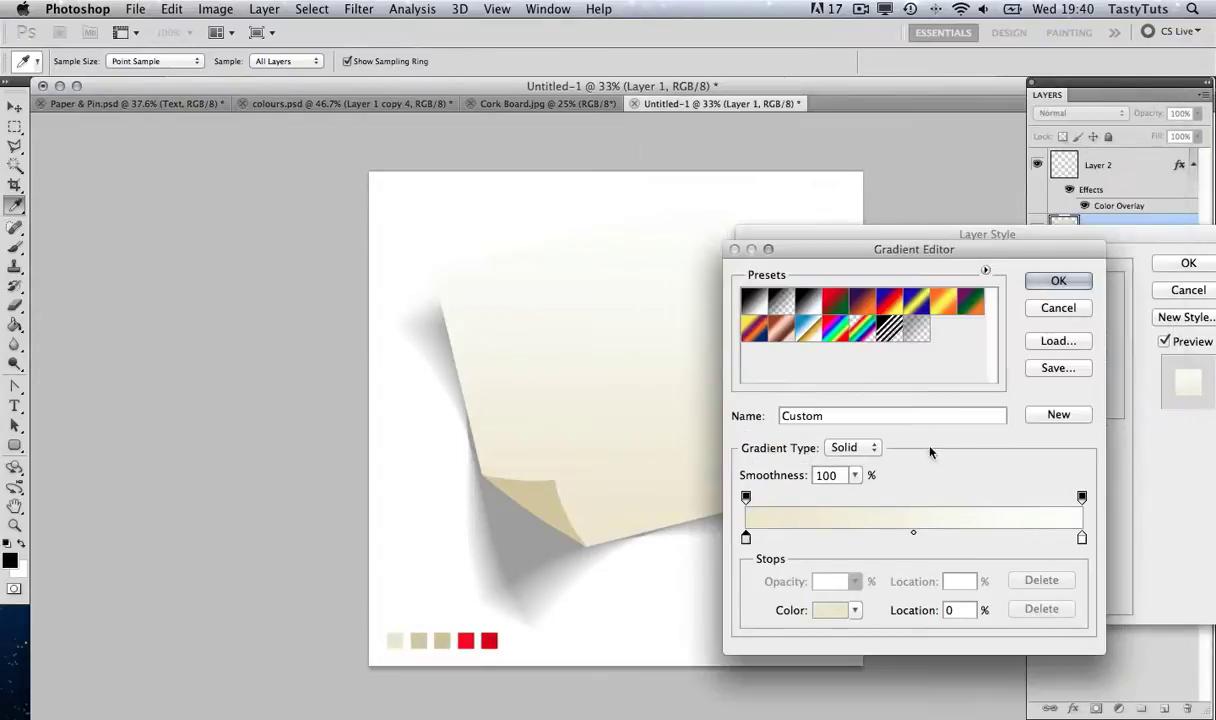
# Set the end stop to the sampled beige swatch colour and apply the gradient overlay
pyautogui.click(1082, 539)
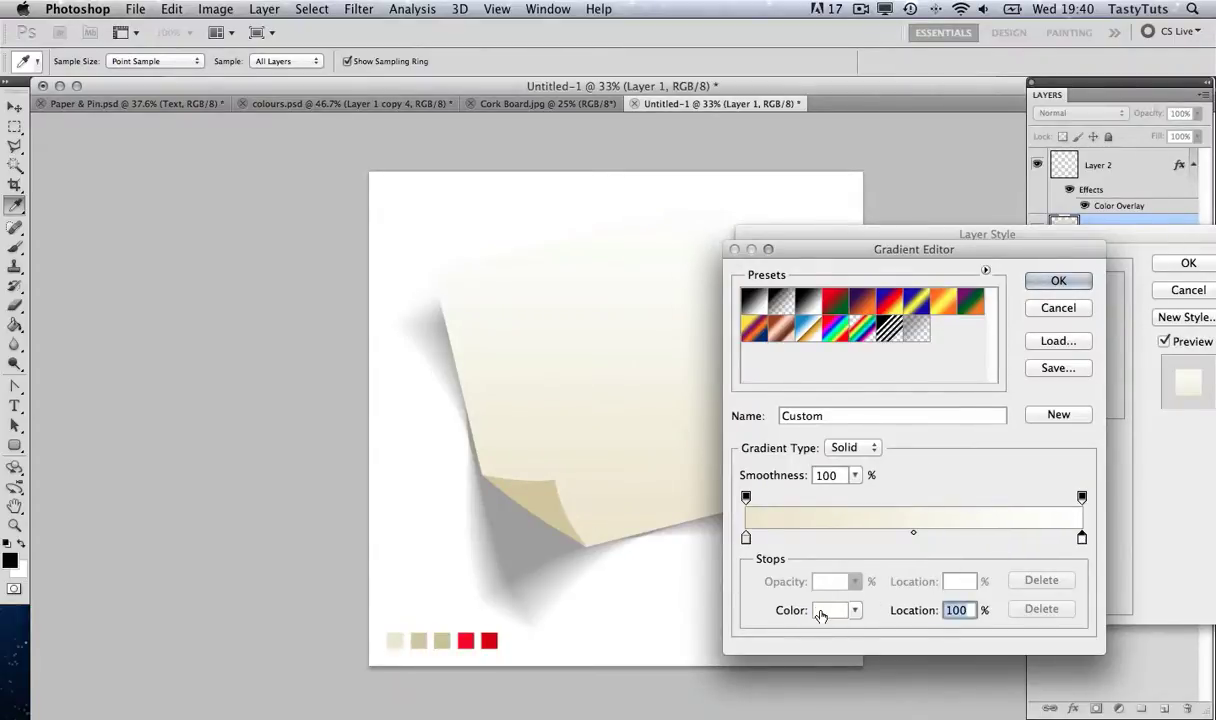
pyautogui.click(828, 611)
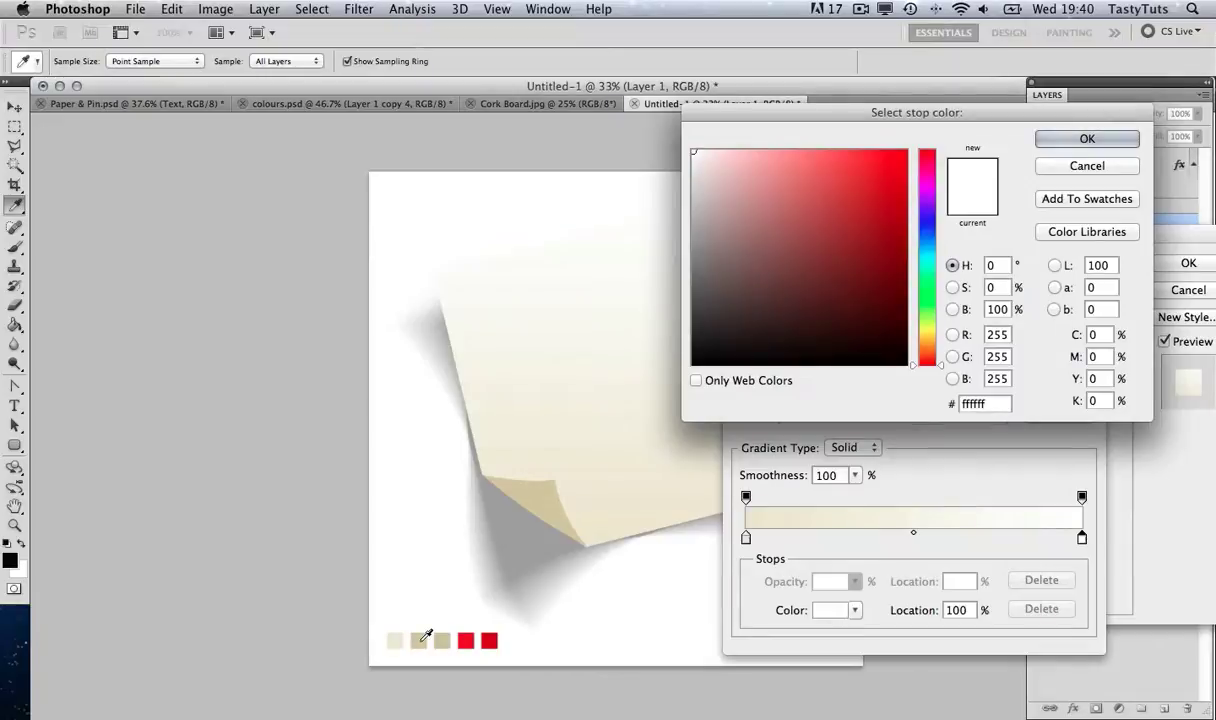
pyautogui.click(418, 639)
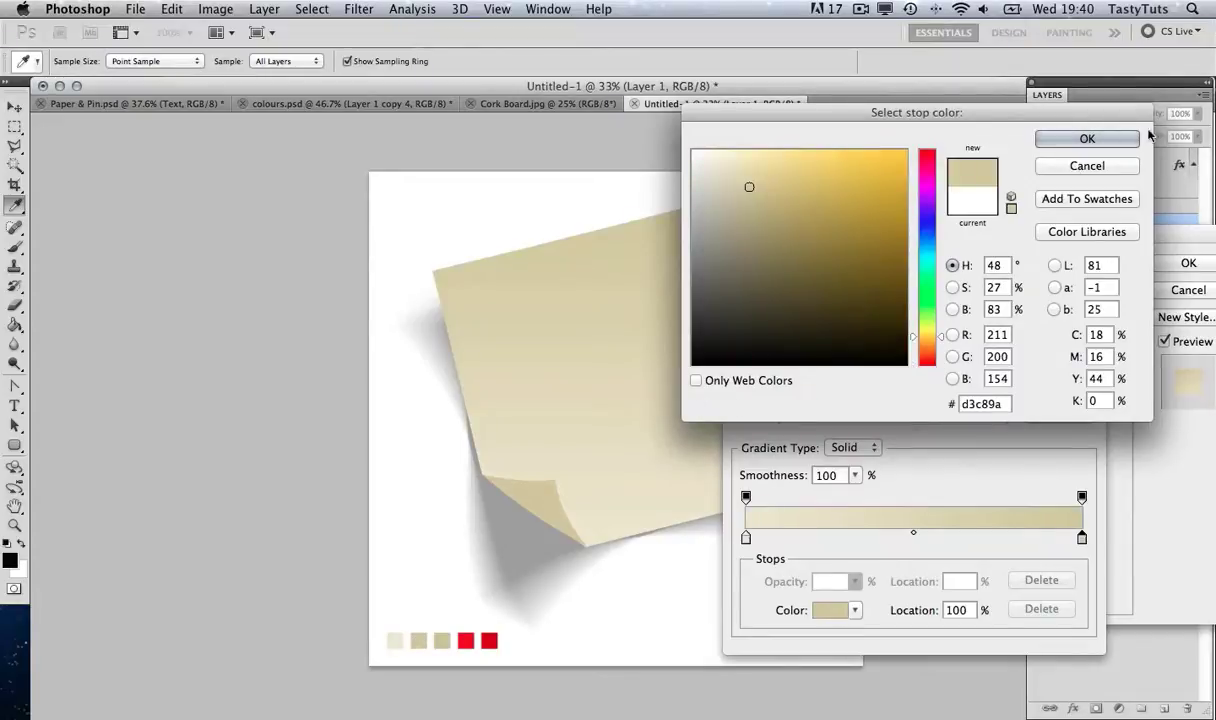
pyautogui.click(1109, 141)
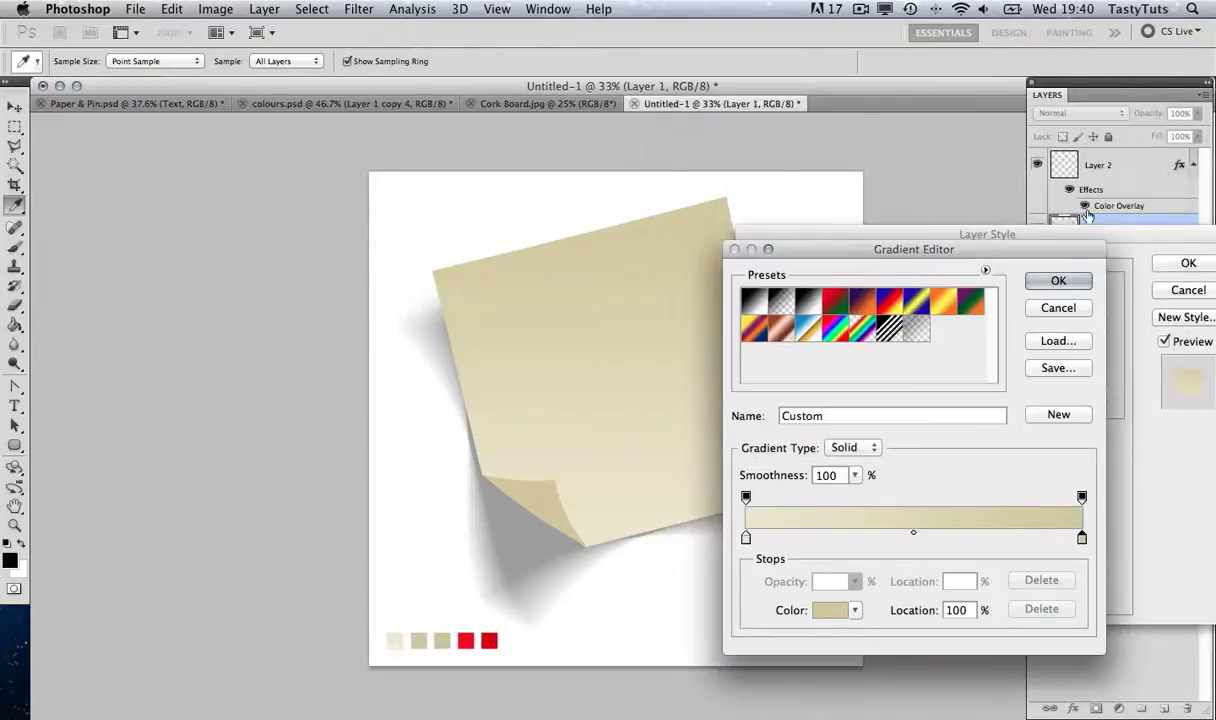
pyautogui.click(1060, 281)
pyautogui.press('Return')
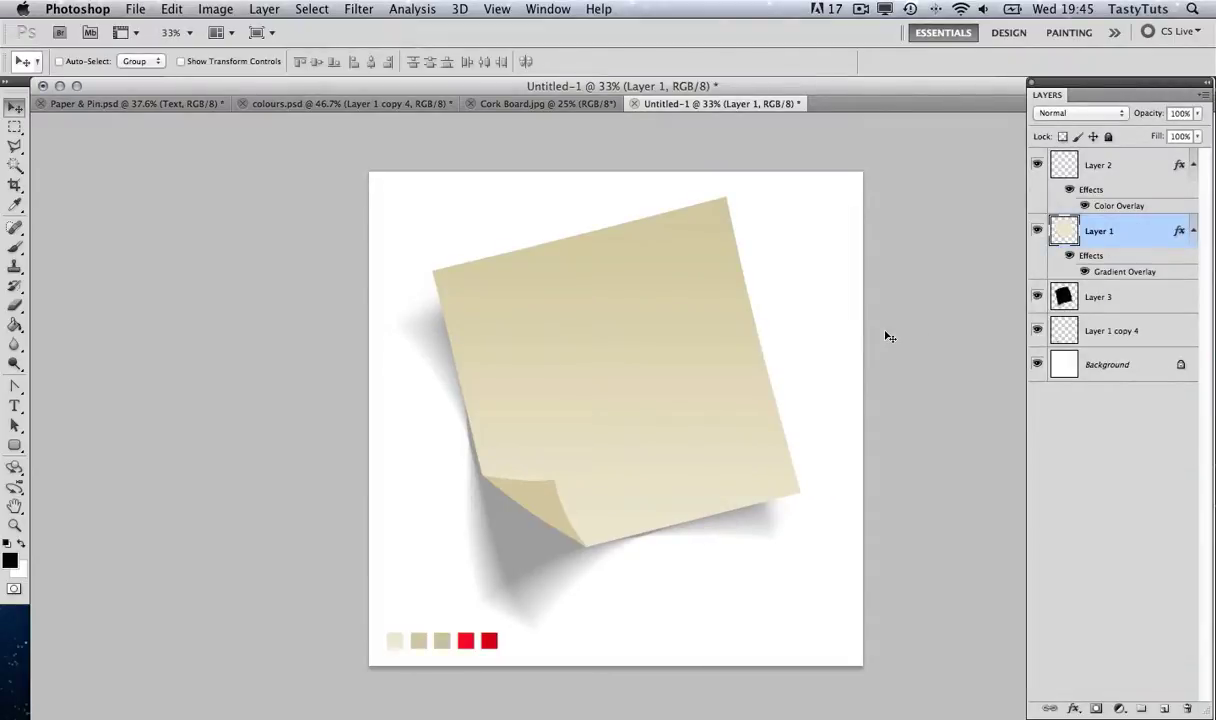
# Rename Layer 2, the curled corner, to Flap
pyautogui.click(1098, 166)
pyautogui.click(1037, 165)
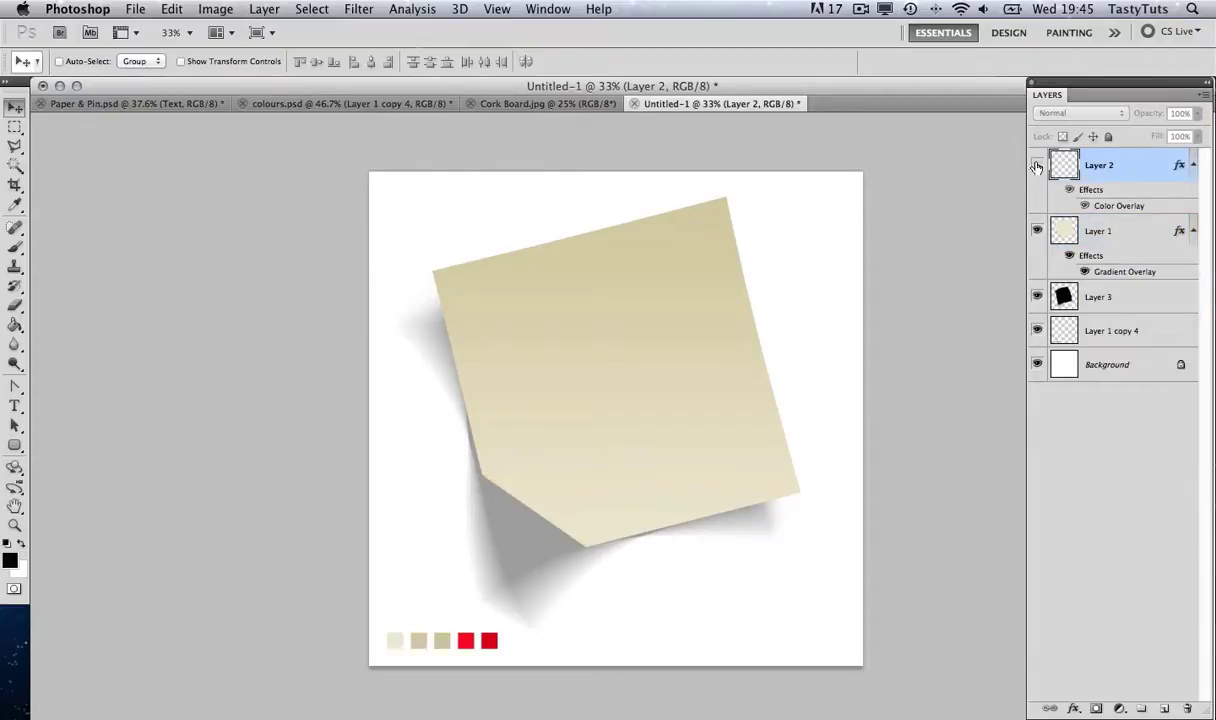
pyautogui.click(1037, 165)
pyautogui.doubleClick(1100, 165)
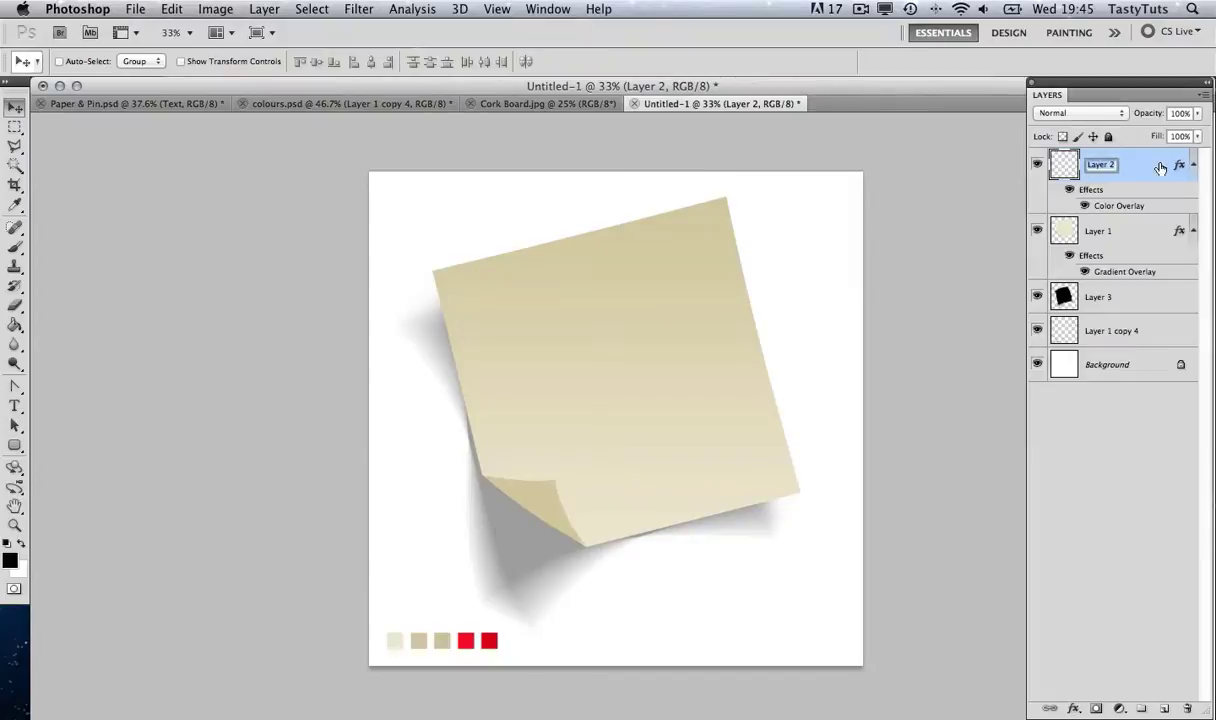
pyautogui.write('Flap')
pyautogui.press('Return')
# Rename Layer 1 to Paper Note and Layer 3 to Shadow, then group all three layers
pyautogui.doubleClick(1098, 231)
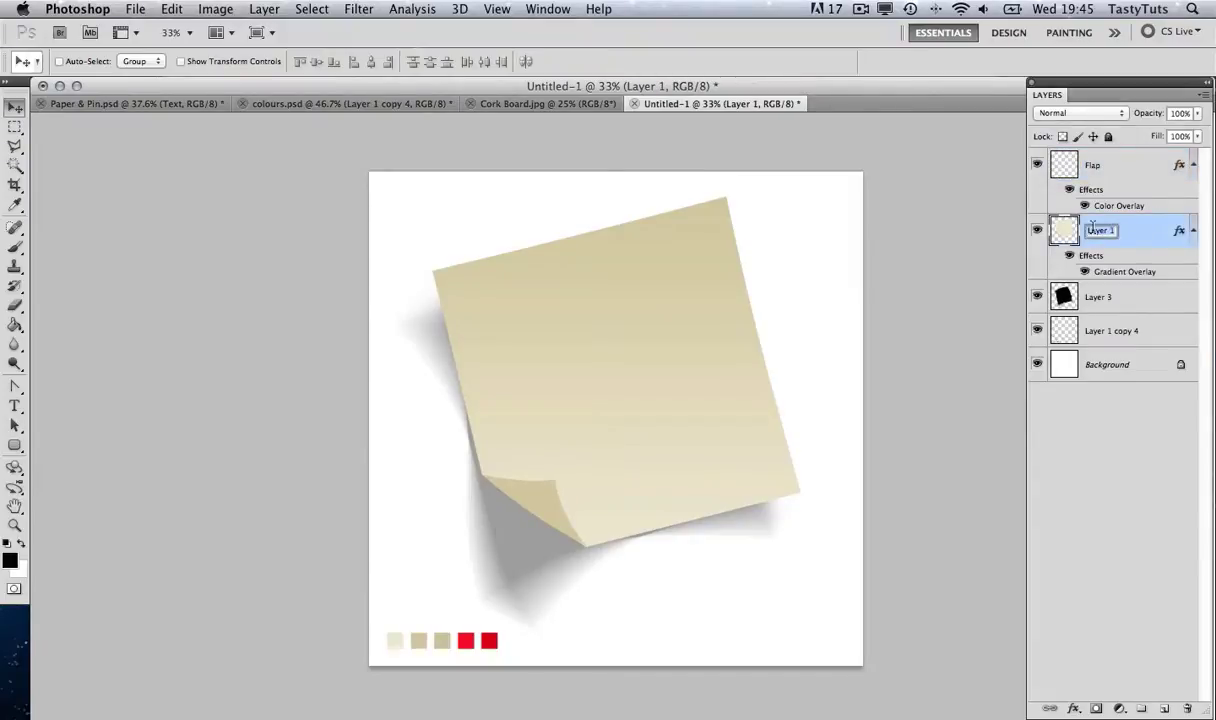
pyautogui.write('Pap')
pyautogui.click(1045, 293)
pyautogui.doubleClick(1101, 296)
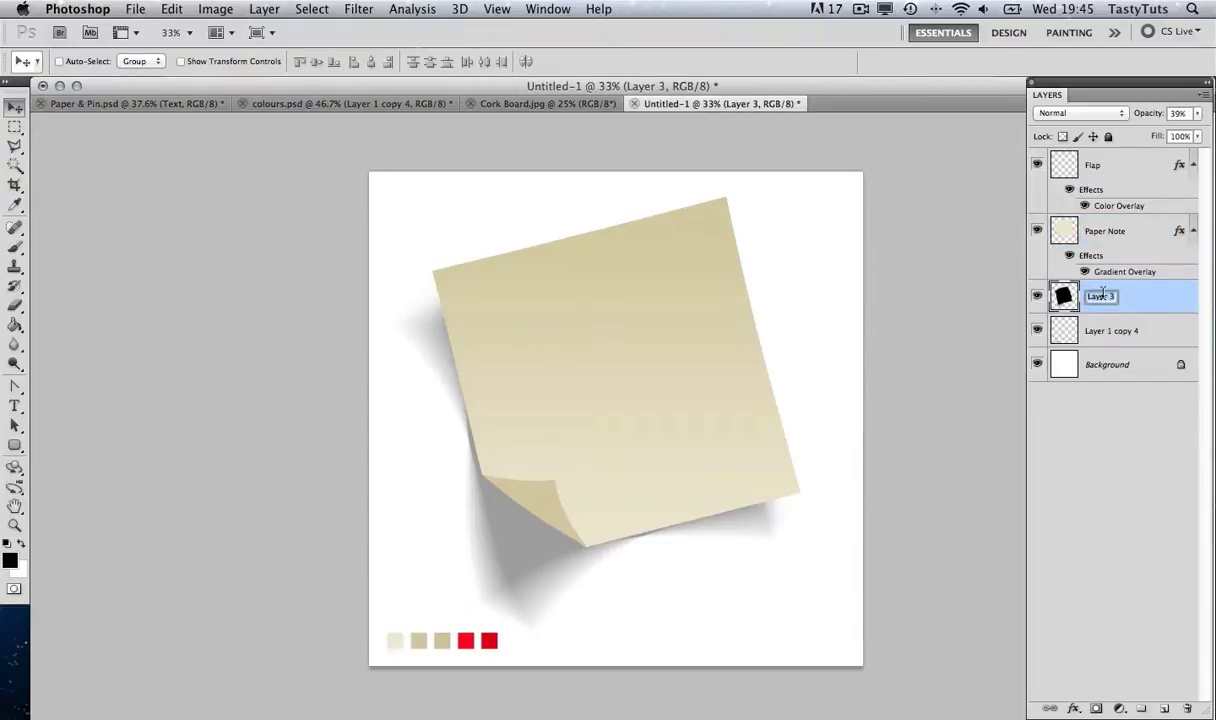
pyautogui.write('Shadow')
pyautogui.press('Return')
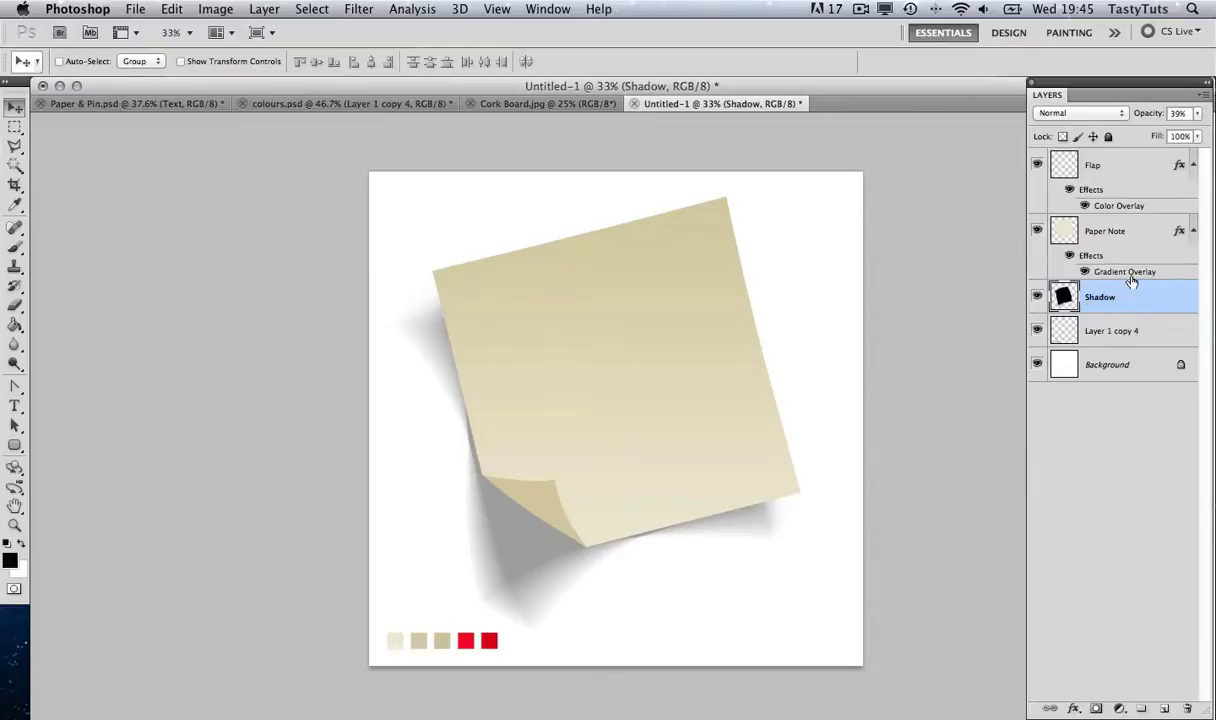
pyautogui.keyDown('shift'); pyautogui.click(1123, 169); pyautogui.keyUp('shift')
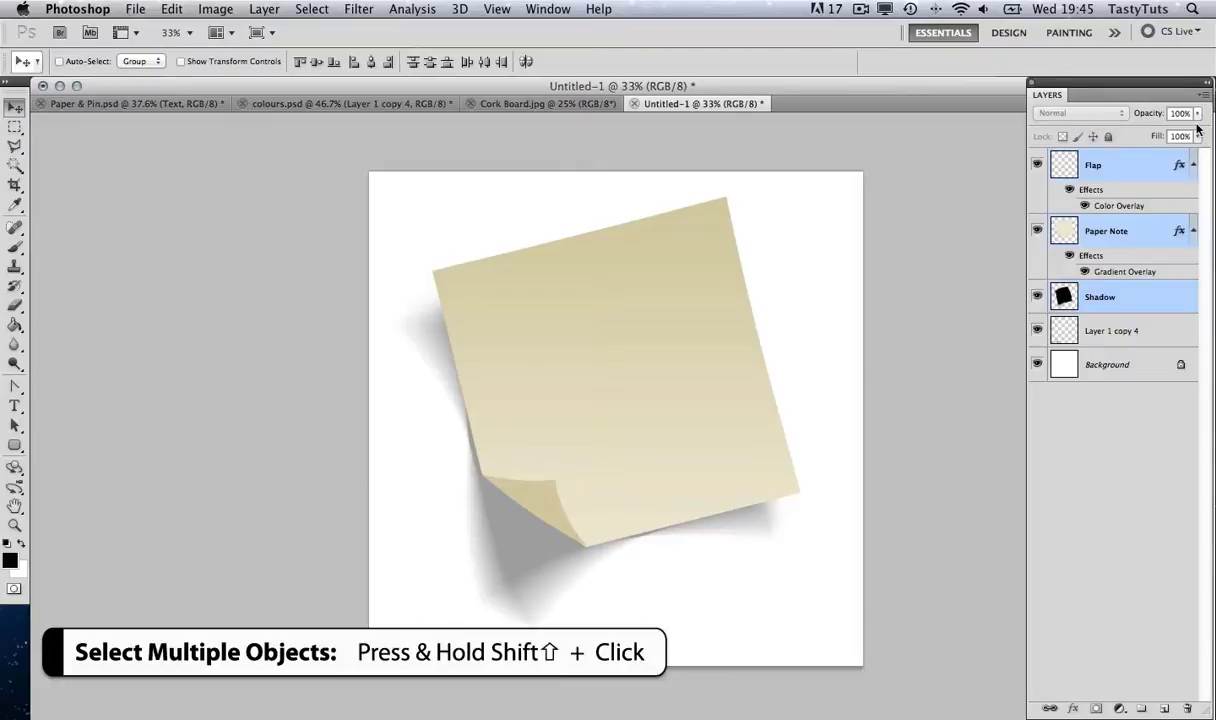
pyautogui.press('super+g')
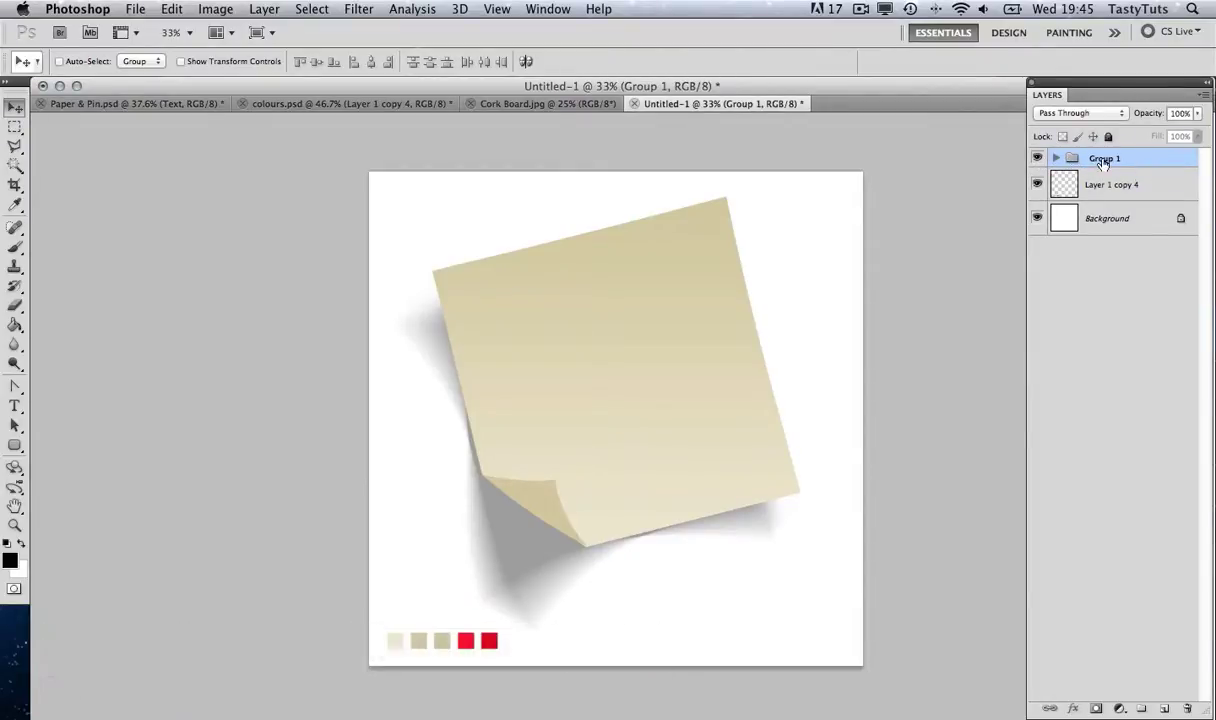
# Rename Group 1 to 'Paper note'
pyautogui.doubleClick(1106, 158)
pyautogui.write('Paper note')
pyautogui.click(1116, 188)
# Nudge the Paper note group slightly right, then bring up Paper & Pin.psd
pyautogui.click(1038, 158)
pyautogui.click(1038, 158)
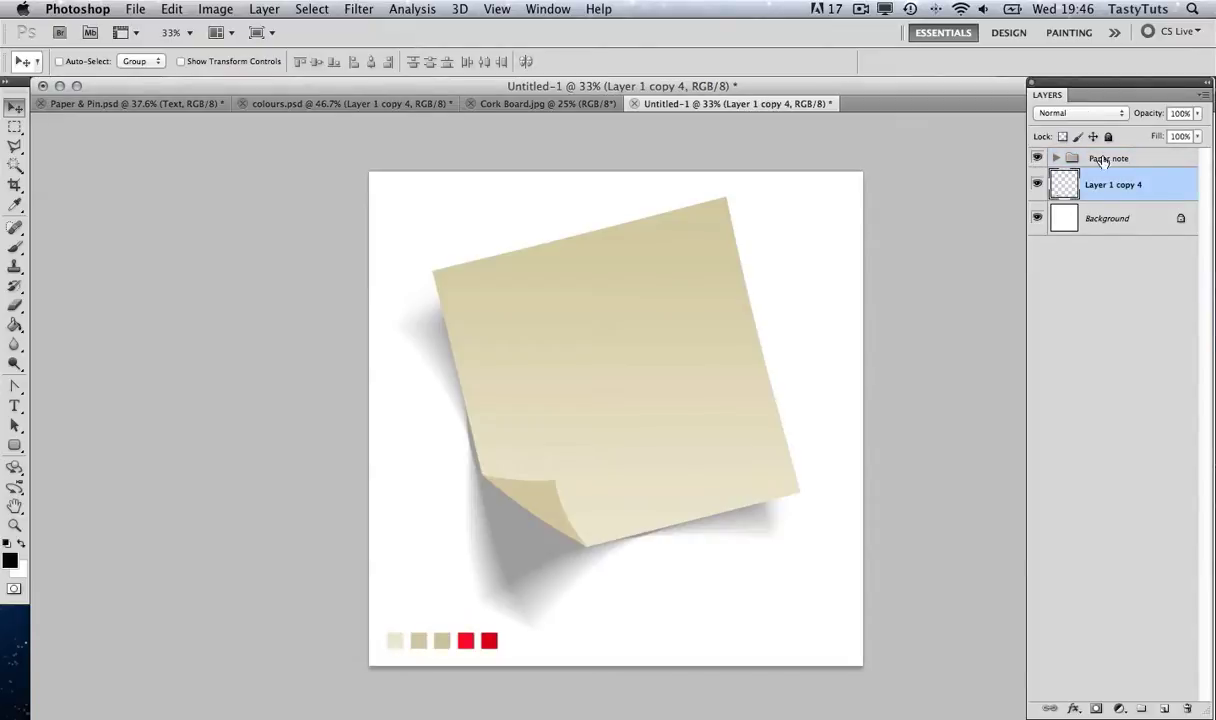
pyautogui.click(1110, 158)
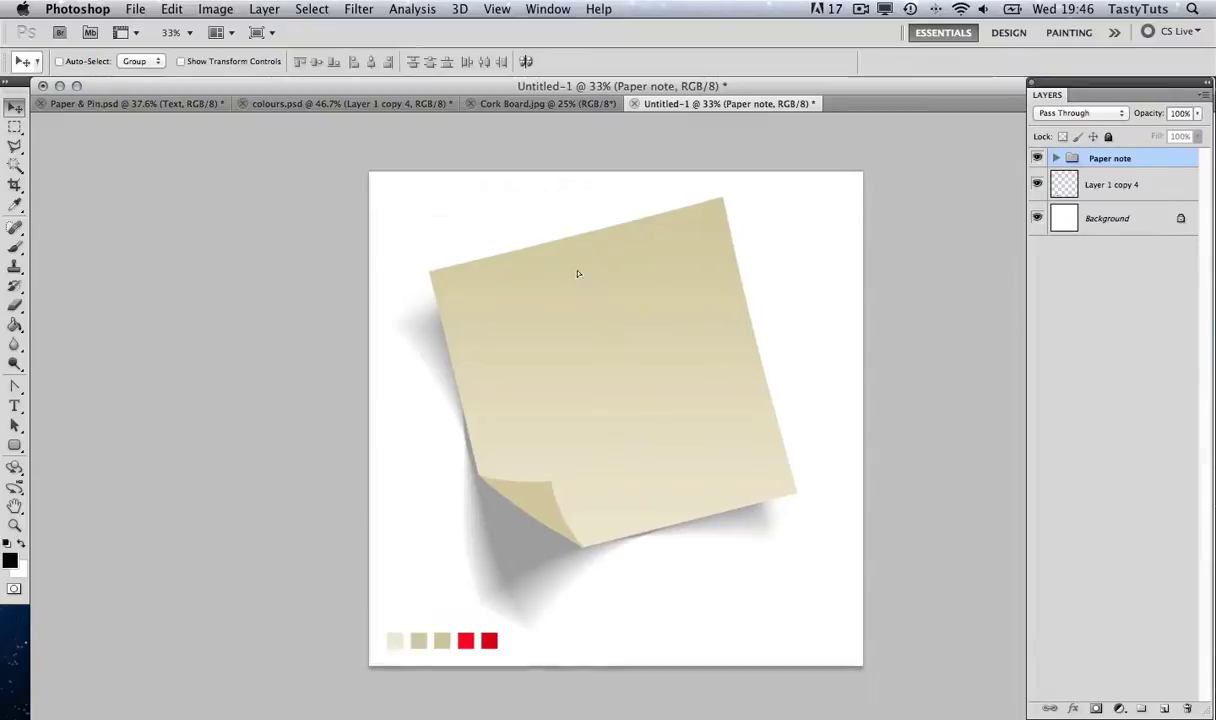
pyautogui.moveTo(578, 271); pyautogui.dragTo(620, 262)
pyautogui.moveTo(619, 320)
pyautogui.mouseDown()
pyautogui.moveTo(630, 337)
pyautogui.moveTo(613, 315)
pyautogui.moveTo(632, 319)
pyautogui.moveTo(627, 333)
pyautogui.mouseUp()
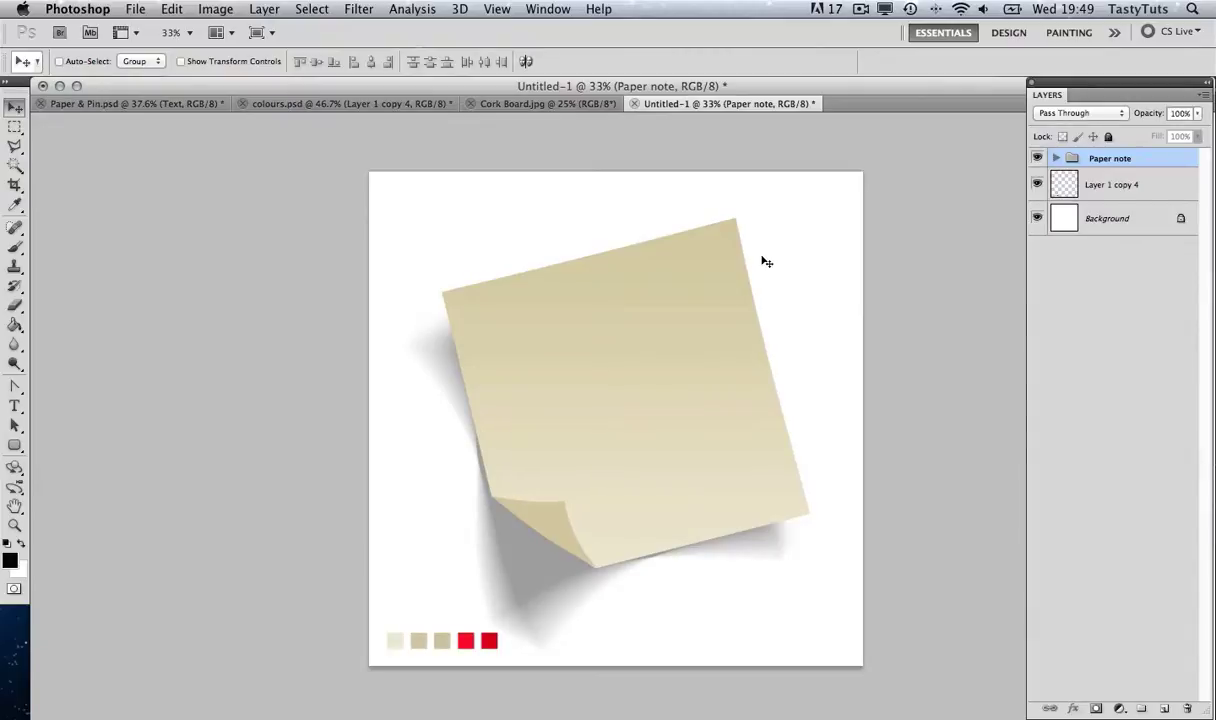
pyautogui.click(122, 104)
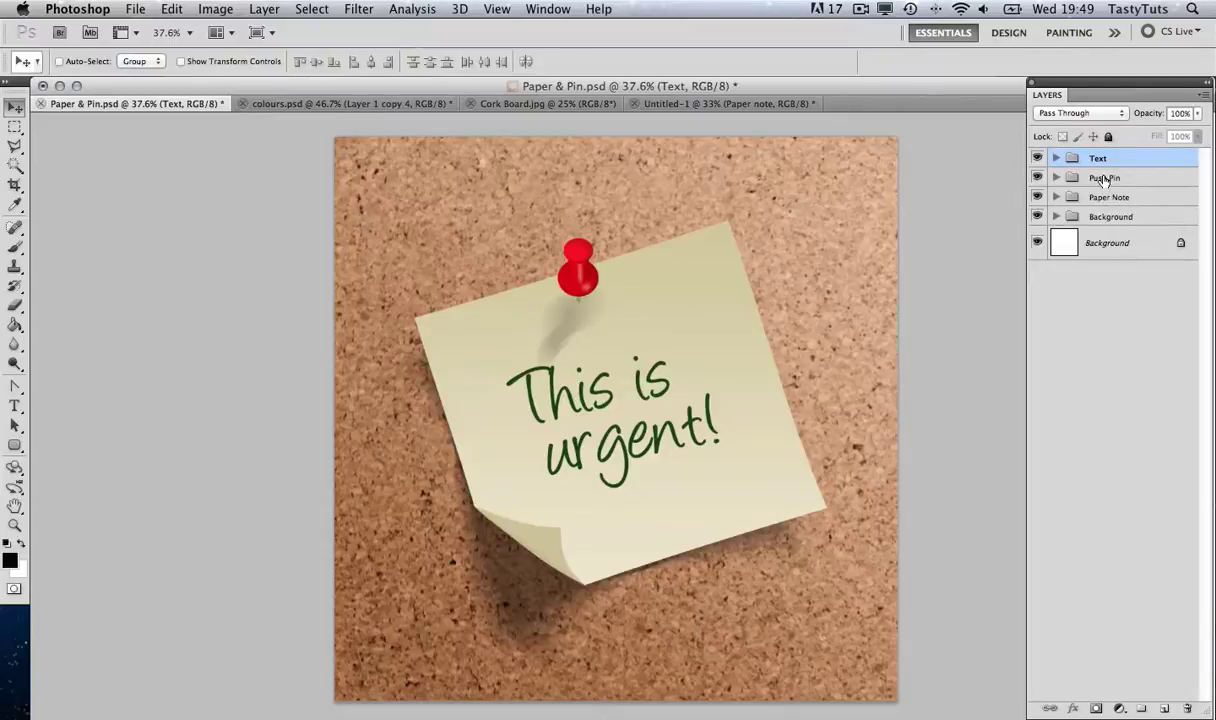
# Drag the Push Pin group onto the note's top-left corner in Untitled-1 and zoom in on it
pyautogui.click(1046, 174)
pyautogui.moveTo(606, 314); pyautogui.dragTo(544, 295)
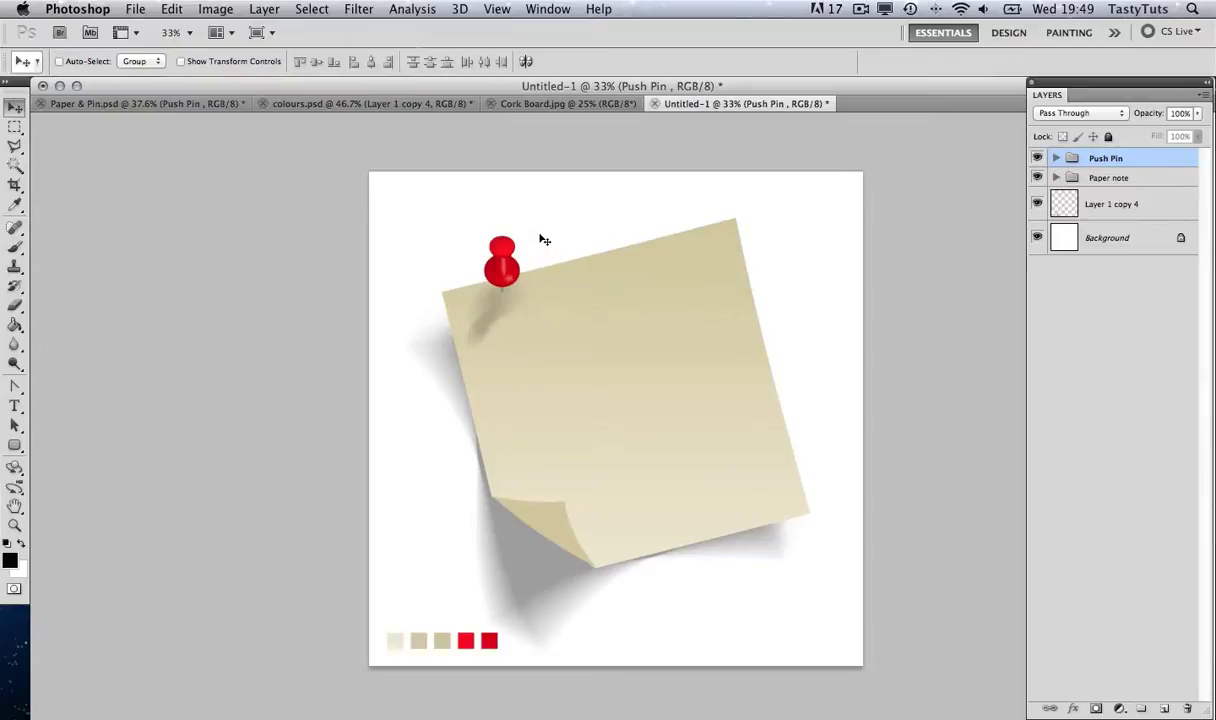
pyautogui.press('z')
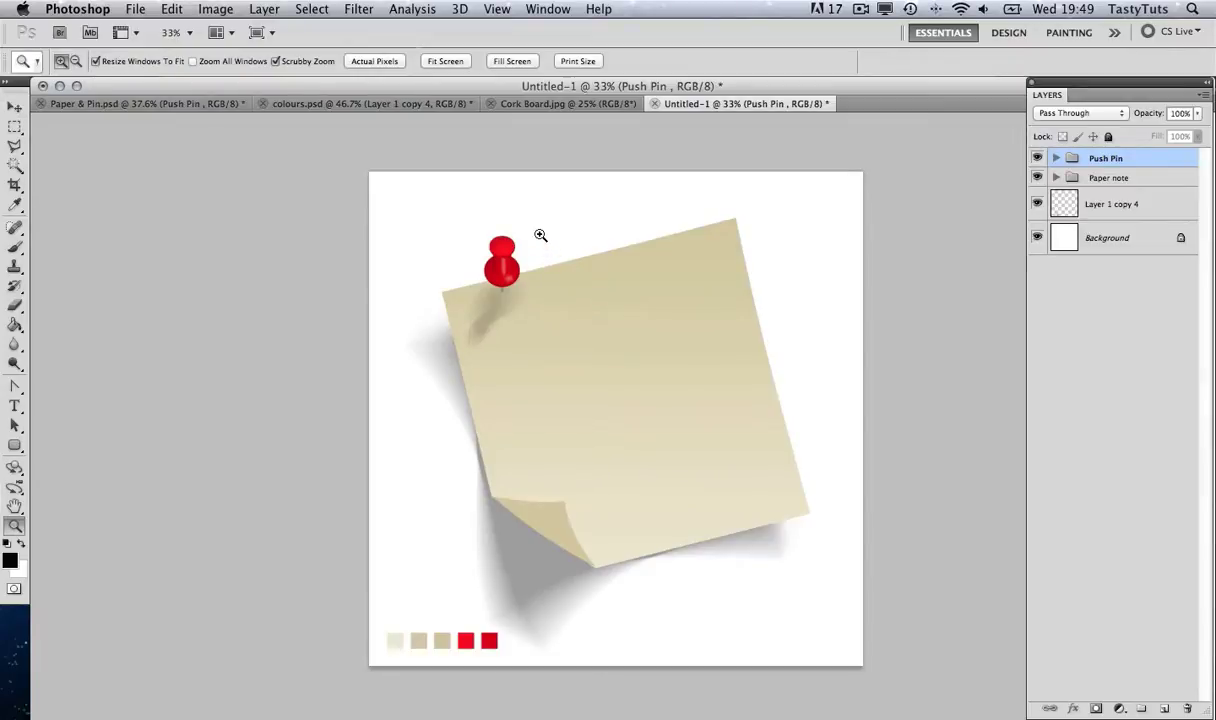
pyautogui.moveTo(475, 204); pyautogui.dragTo(545, 246)
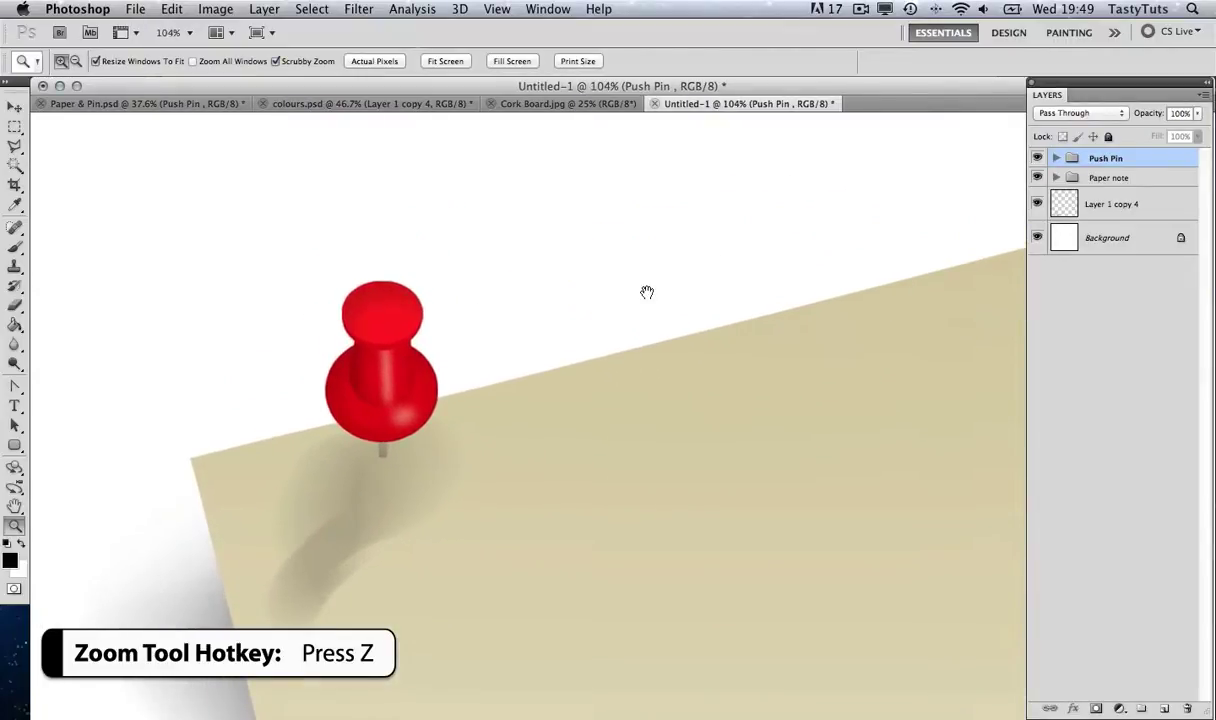
pyautogui.moveTo(647, 292); pyautogui.dragTo(499, 263)
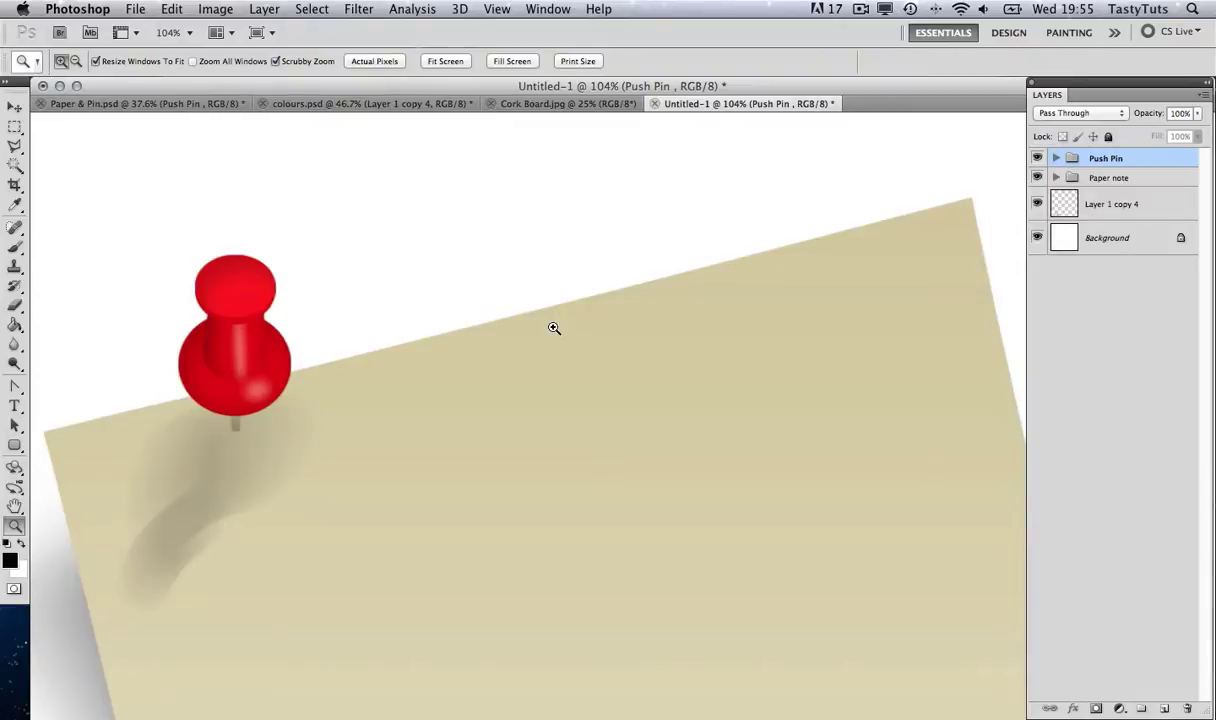
pyautogui.press('super+shift+n')
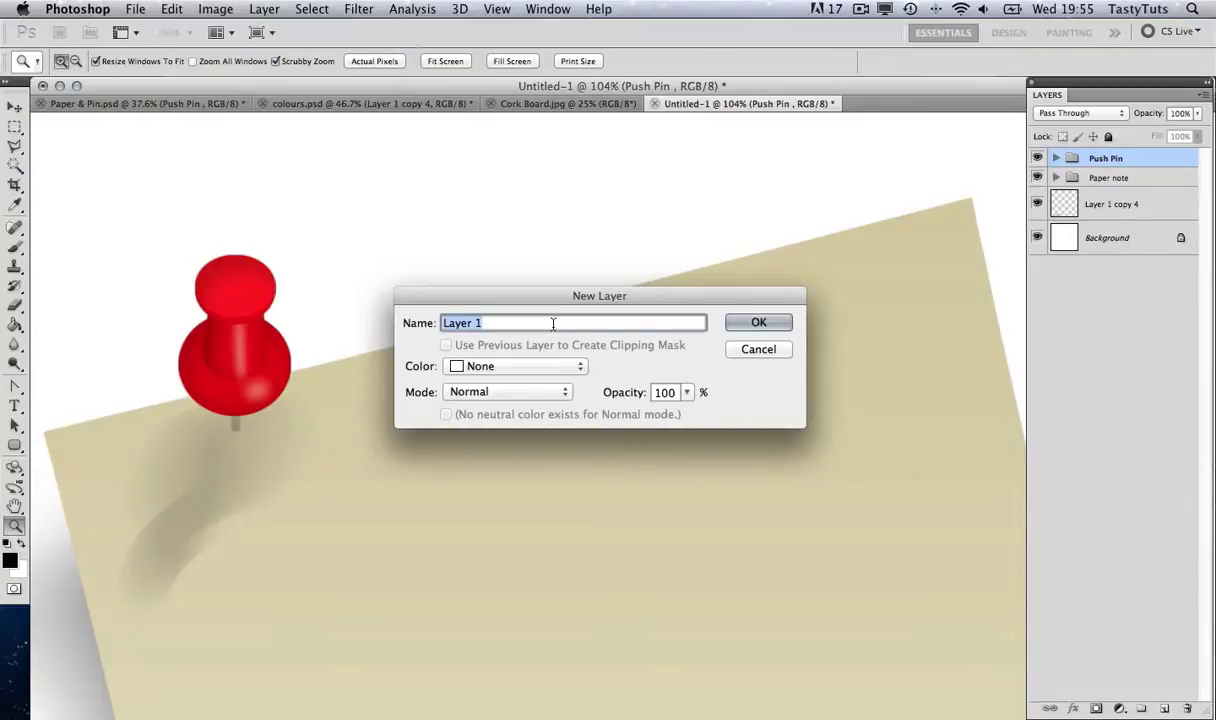
# Create a layer named Base and select a circle on the note's top edge
pyautogui.write('Base')
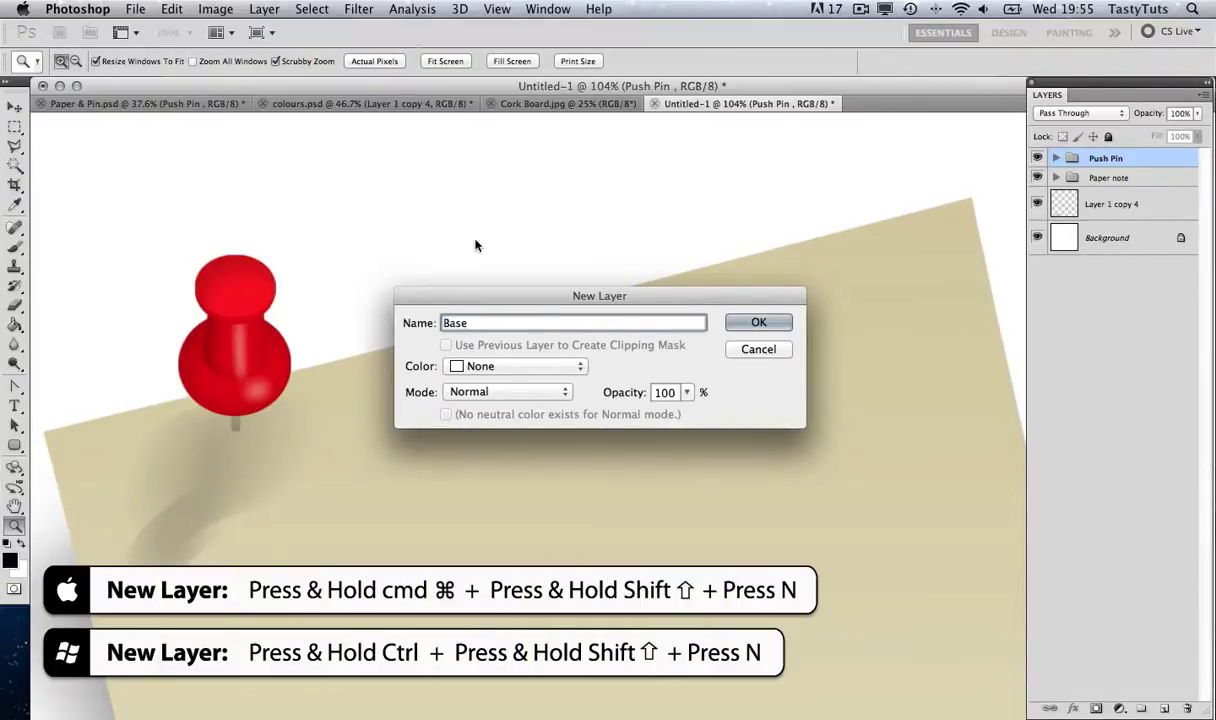
pyautogui.click(756, 322)
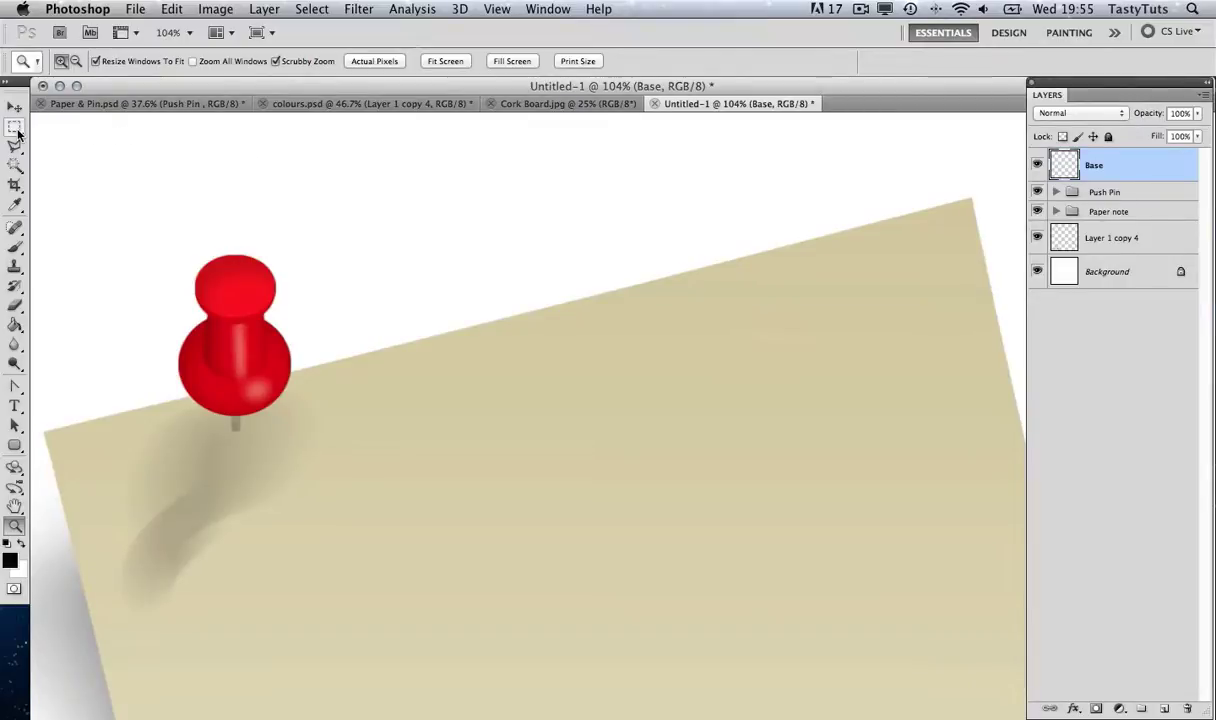
pyautogui.moveTo(17, 133); pyautogui.dragTo(92, 143)
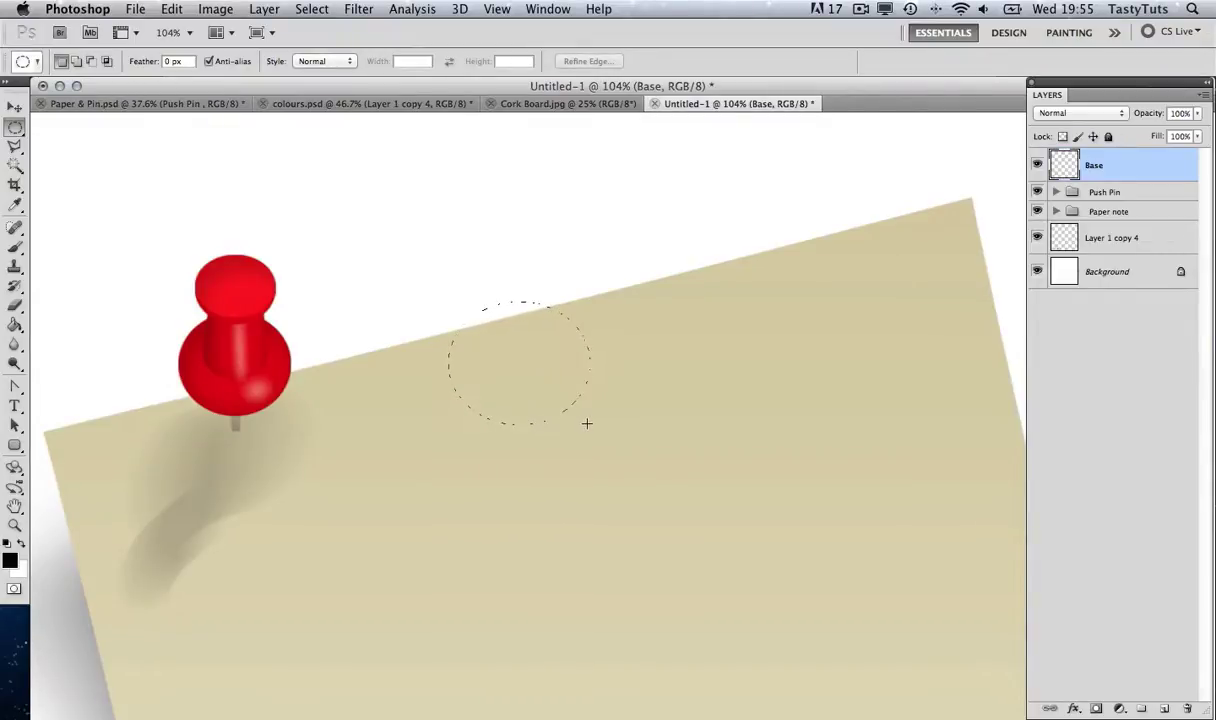
pyautogui.moveTo(586, 423); pyautogui.dragTo(587, 423)
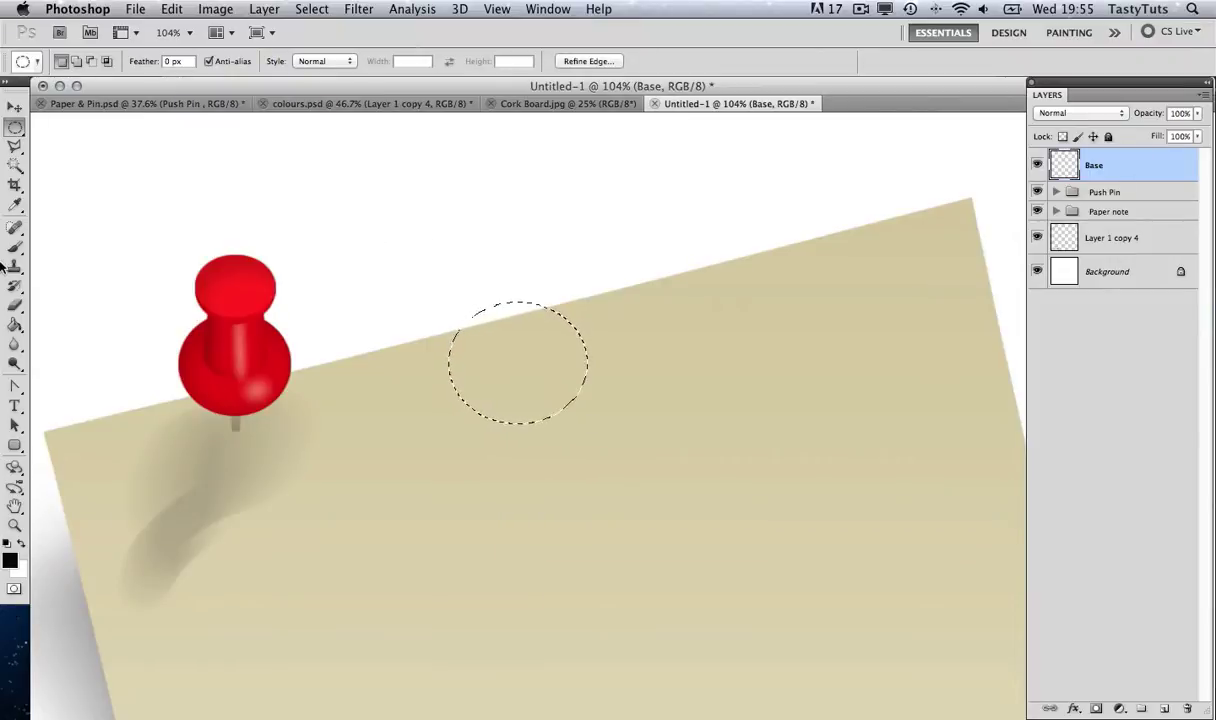
# Fill the circular selection with bright red using the Paint Bucket, then deselect
pyautogui.click(10, 558)
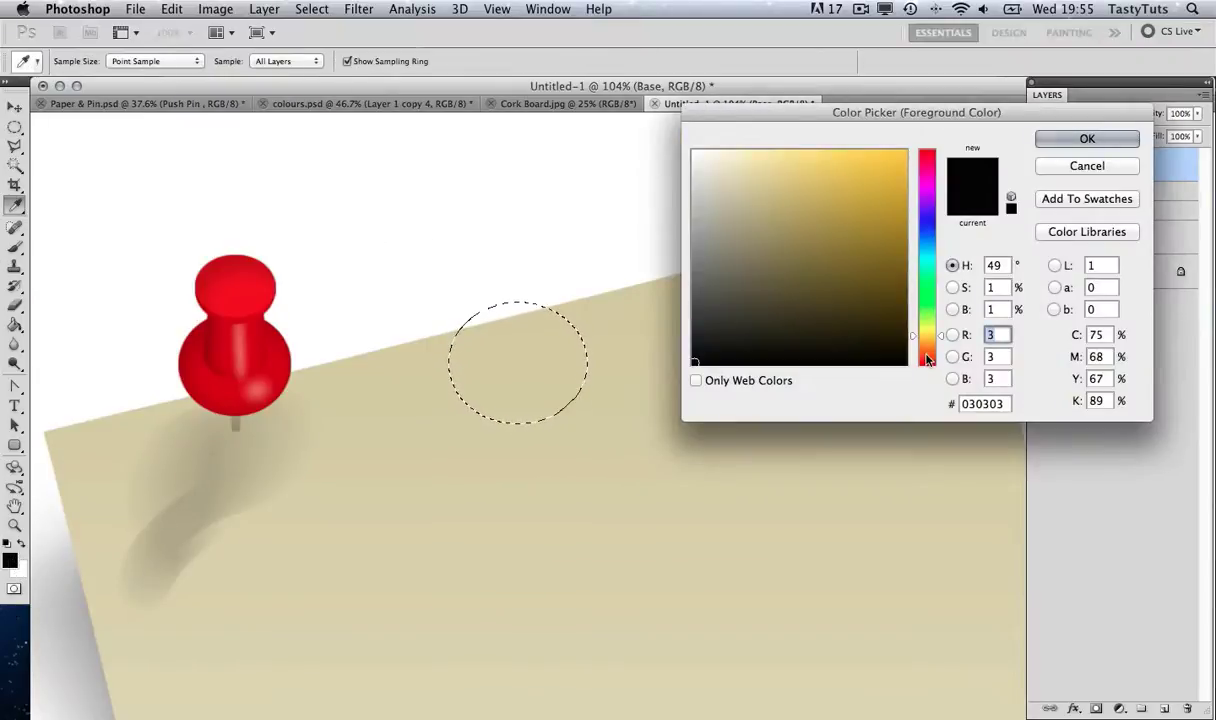
pyautogui.click(927, 355)
pyautogui.click(927, 160)
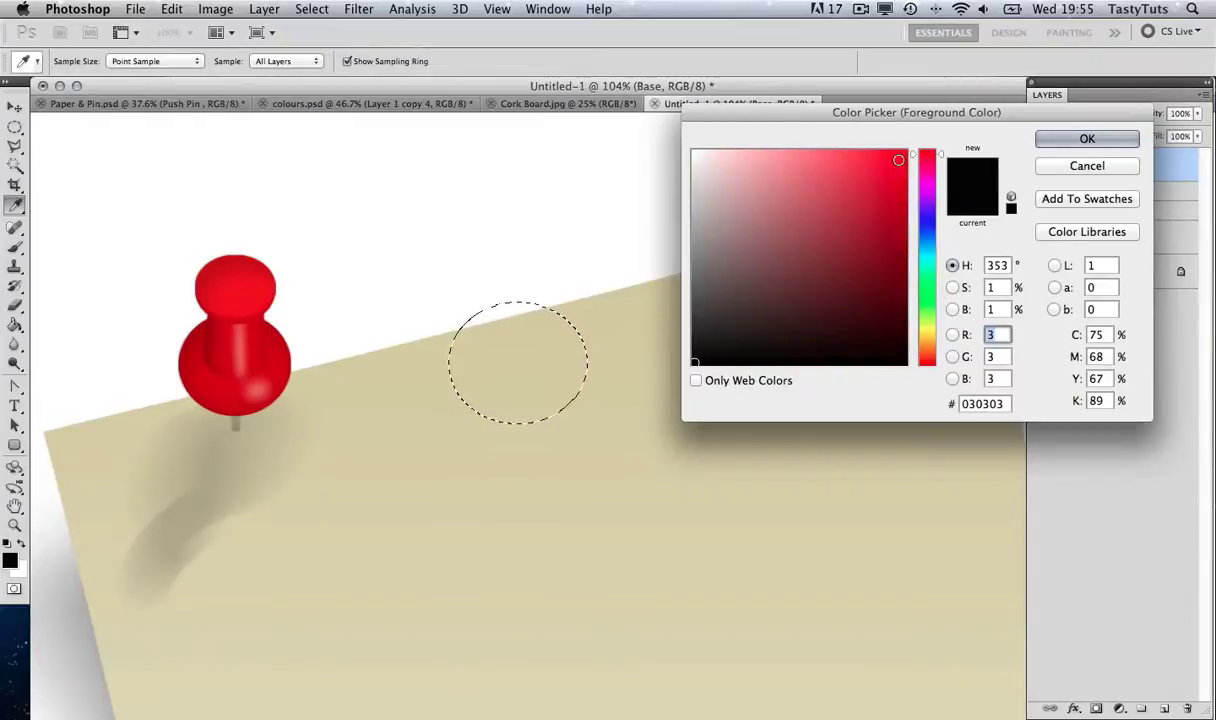
pyautogui.click(906, 160)
pyautogui.click(1063, 143)
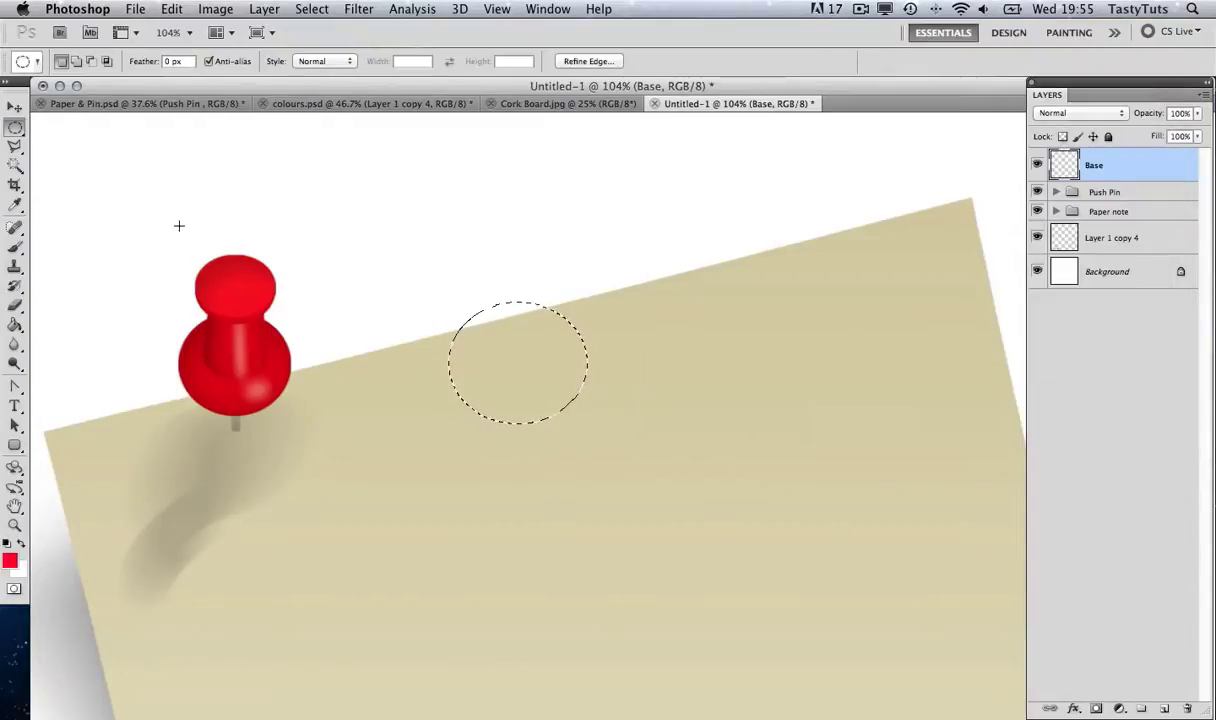
pyautogui.press('g')
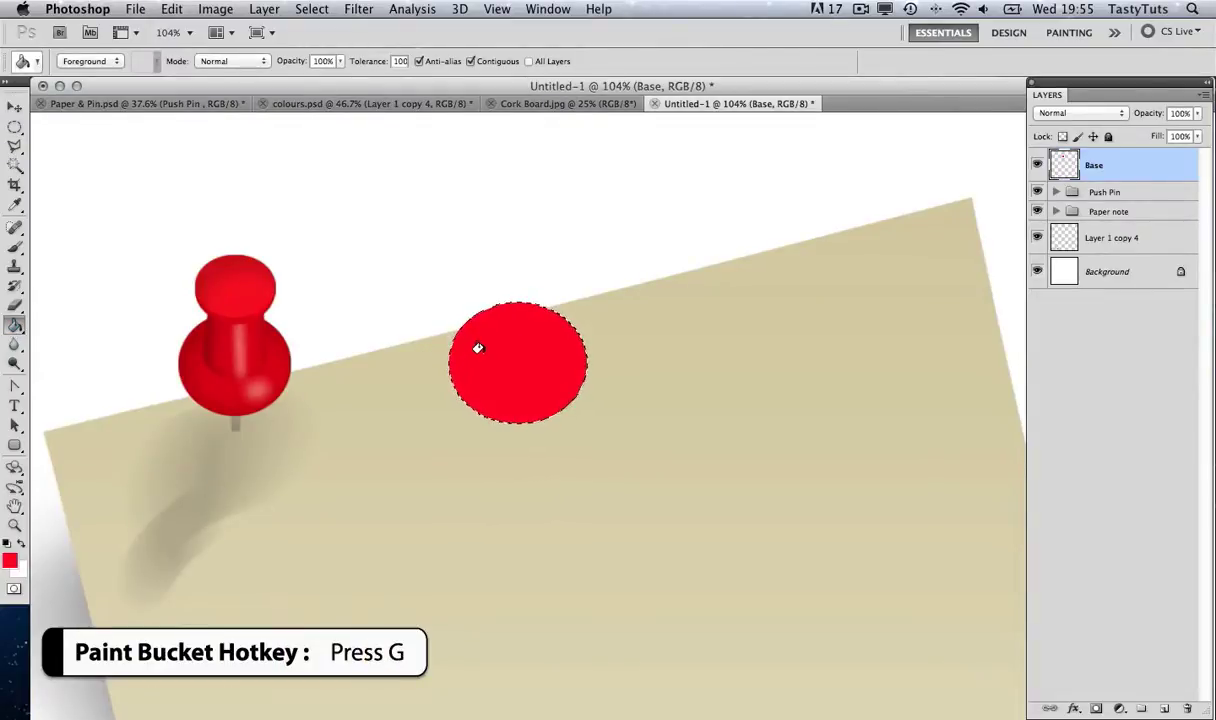
pyautogui.press('super+d')
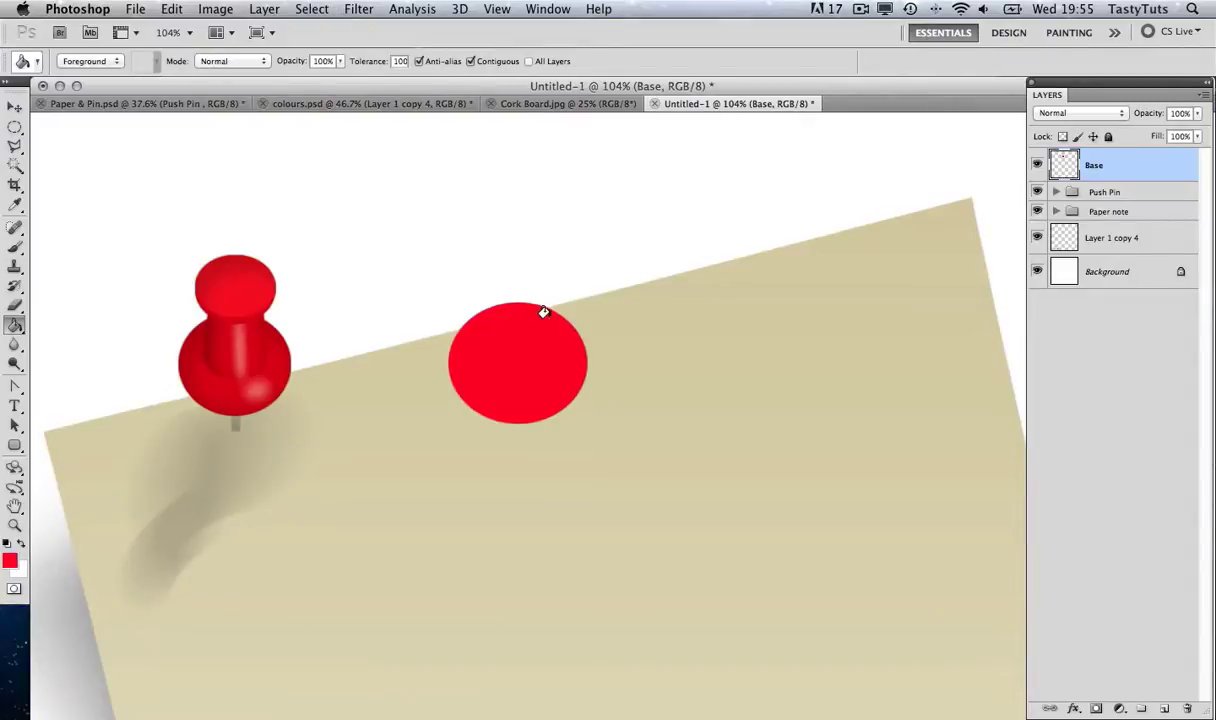
# Add an Inner Shadow to Base: distance 19, angle 90, size 40, opacity about 43%
pyautogui.doubleClick(1130, 172)
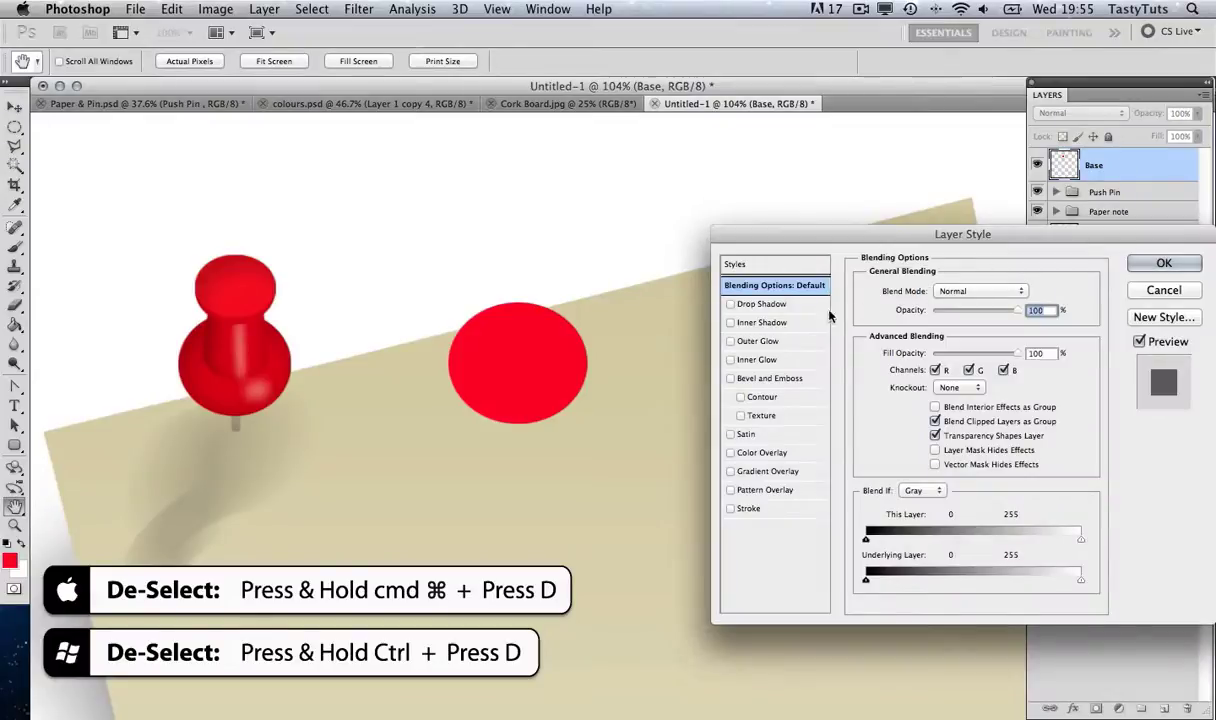
pyautogui.click(757, 327)
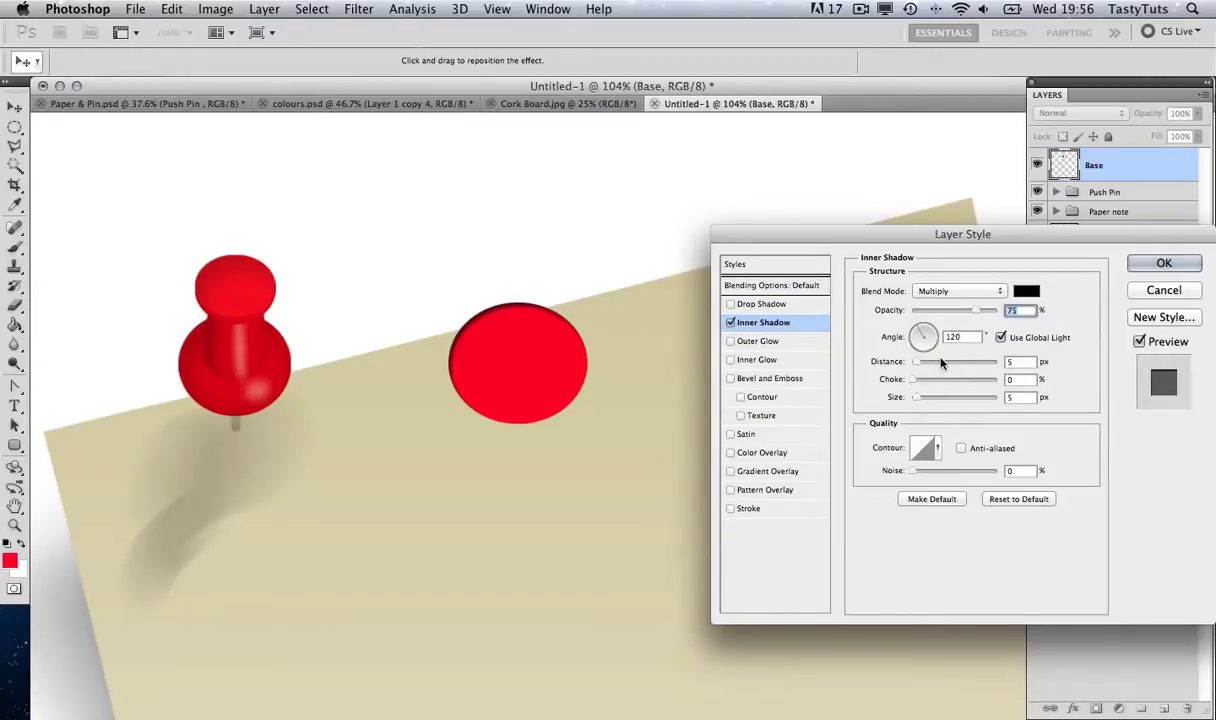
pyautogui.moveTo(915, 362); pyautogui.dragTo(928, 362)
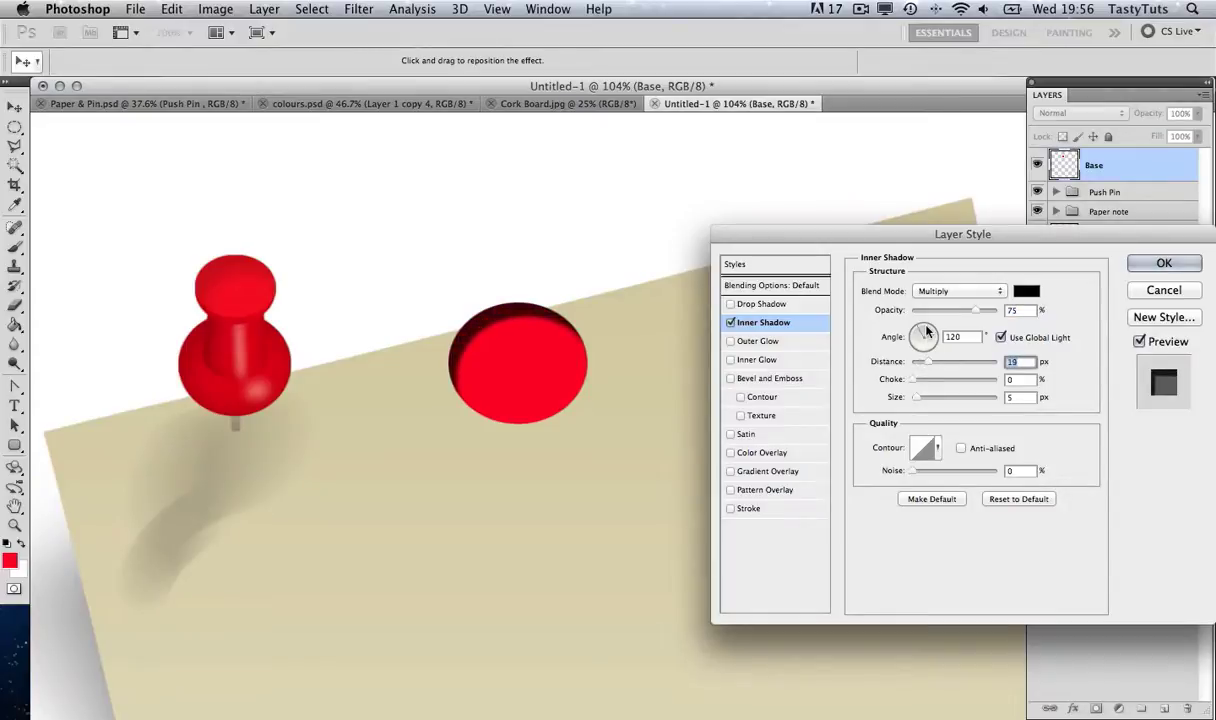
pyautogui.click(924, 328)
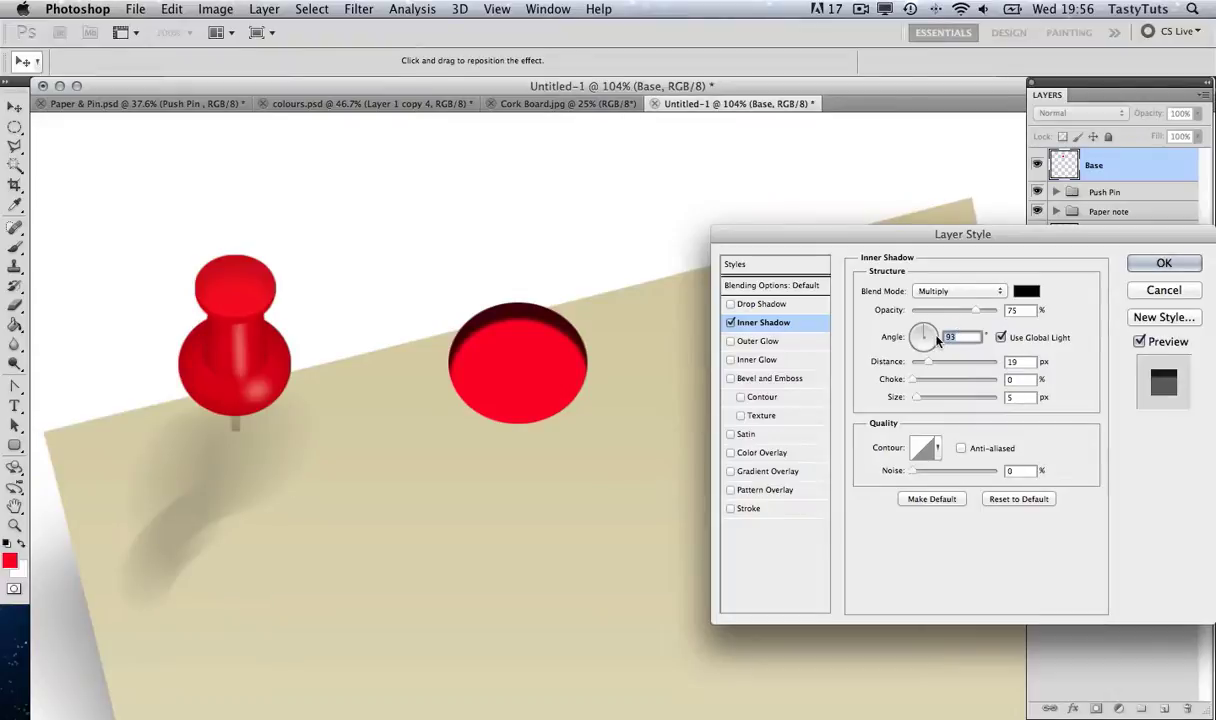
pyautogui.write('90')
pyautogui.moveTo(917, 400); pyautogui.dragTo(929, 401)
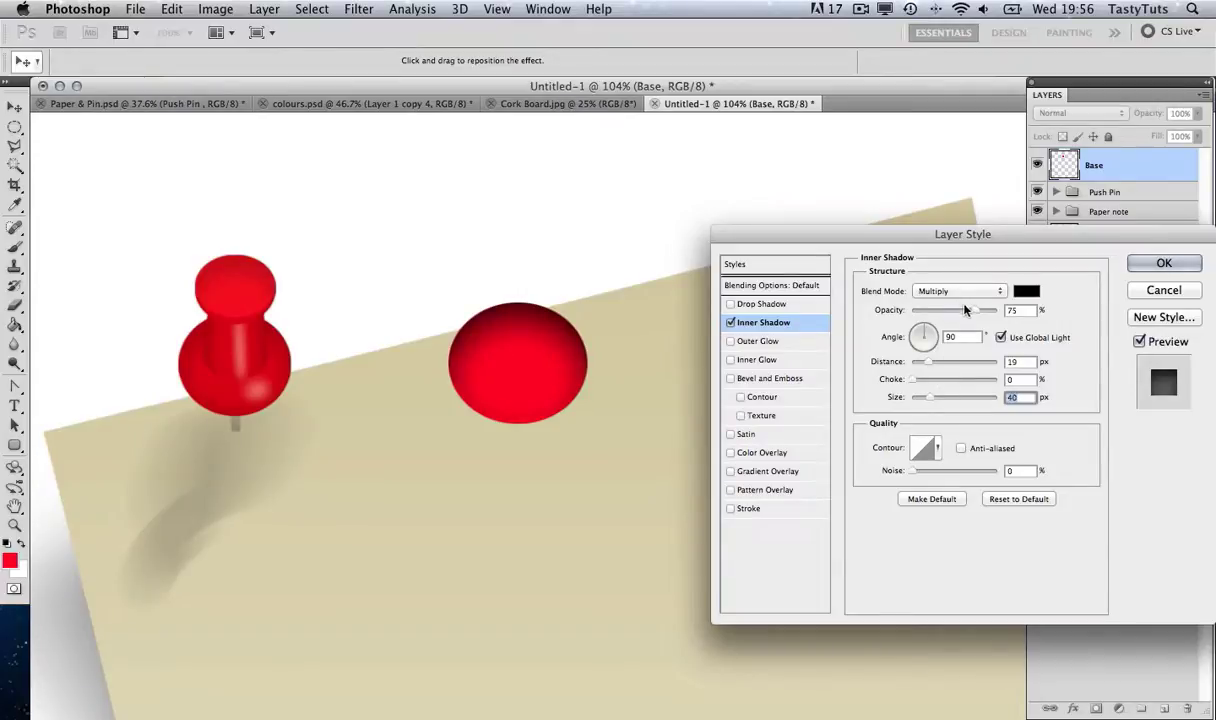
pyautogui.moveTo(976, 311); pyautogui.dragTo(951, 311)
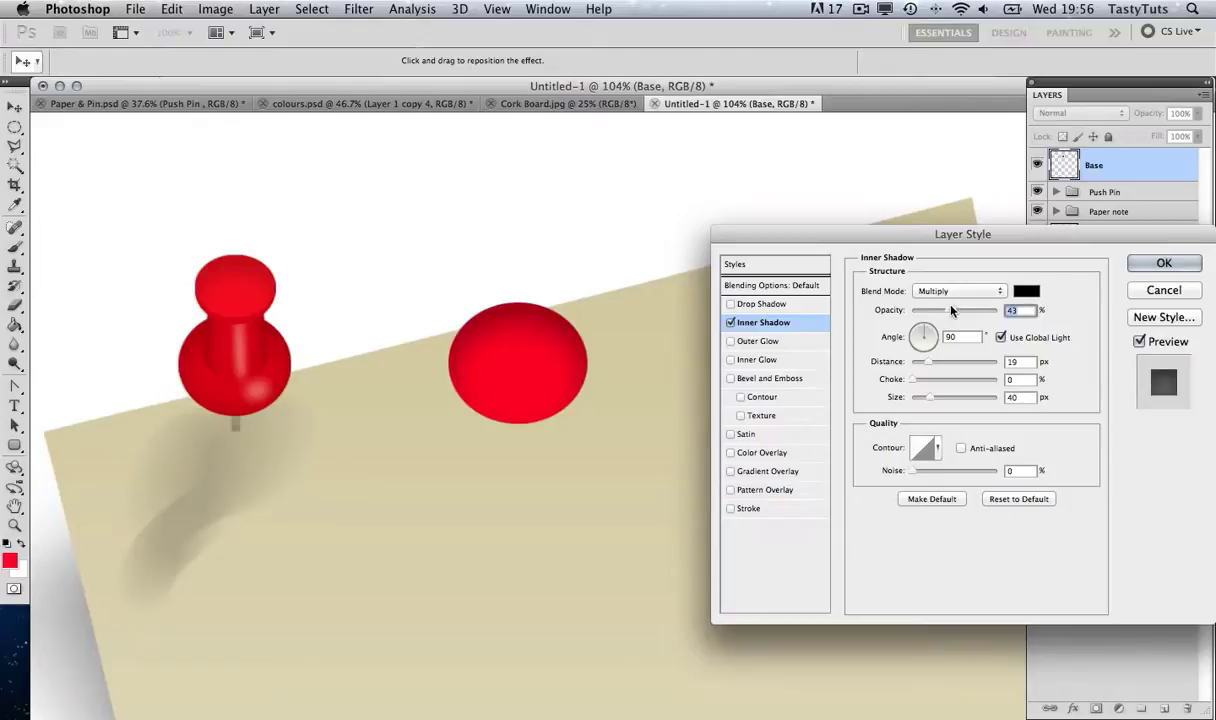
pyautogui.click(1163, 262)
pyautogui.press('g')
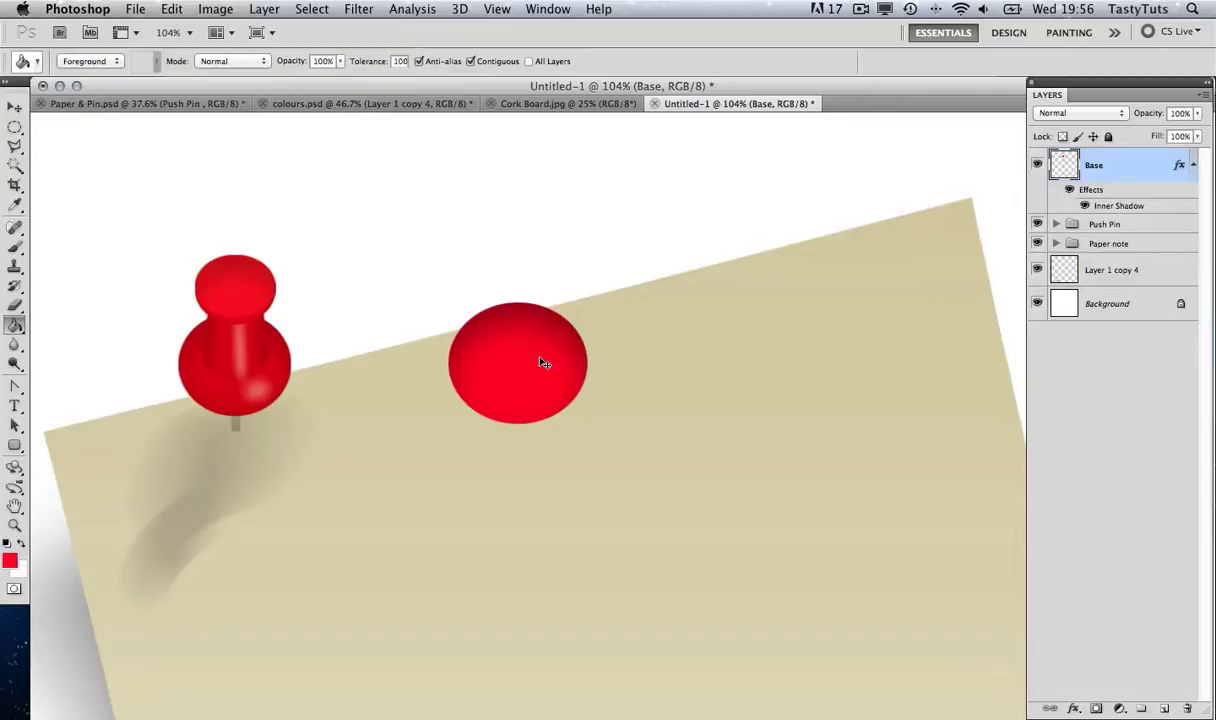
pyautogui.press('super+shift+n')
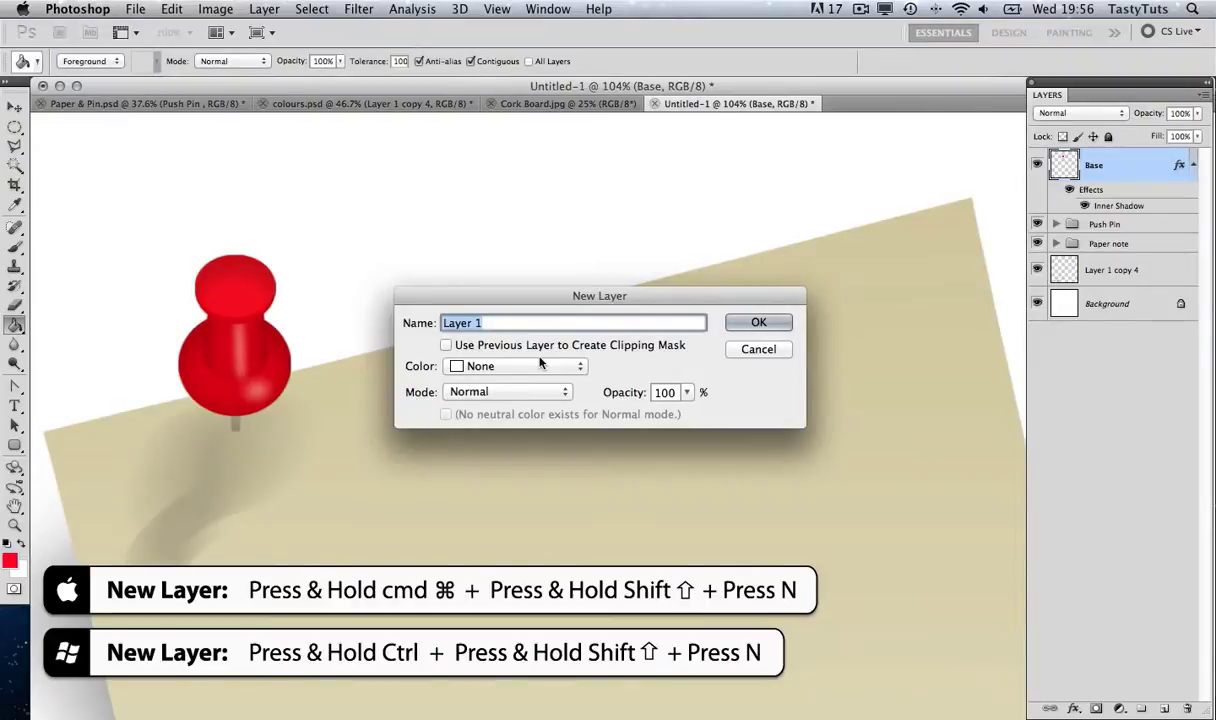
# Create a layer named middle and set the Rounded Rectangle Tool to a 40 px radius
pyautogui.write('middle')
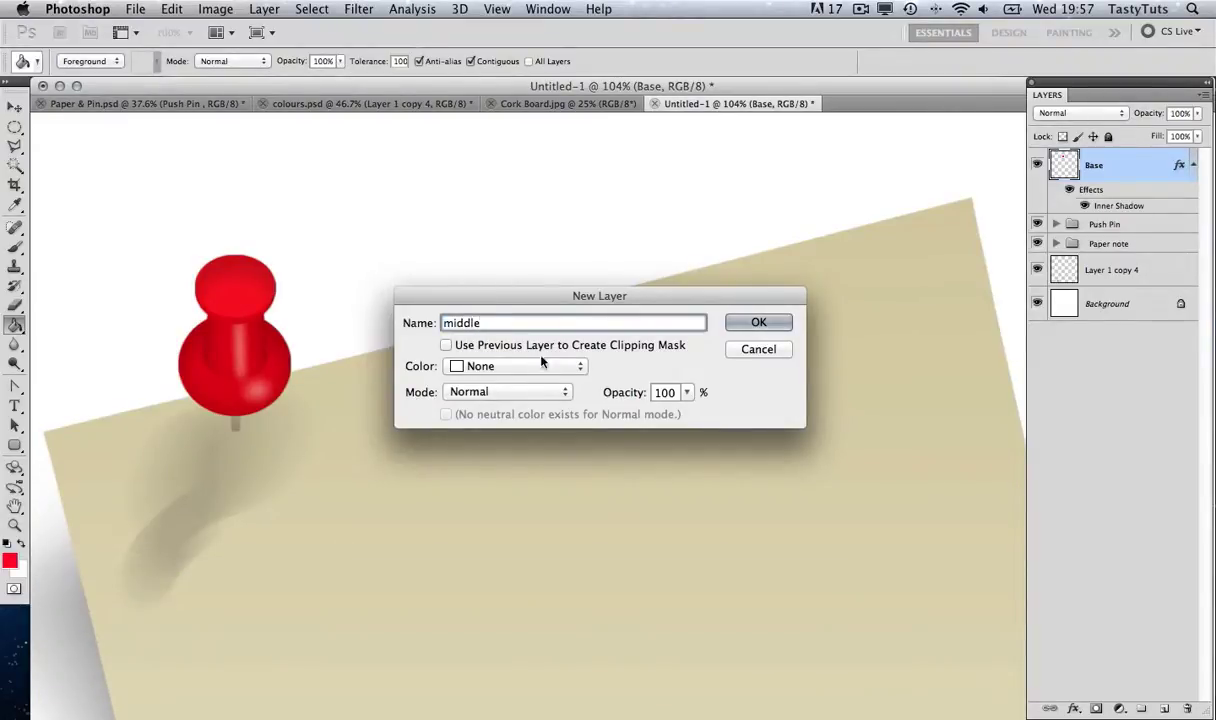
pyautogui.click(752, 318)
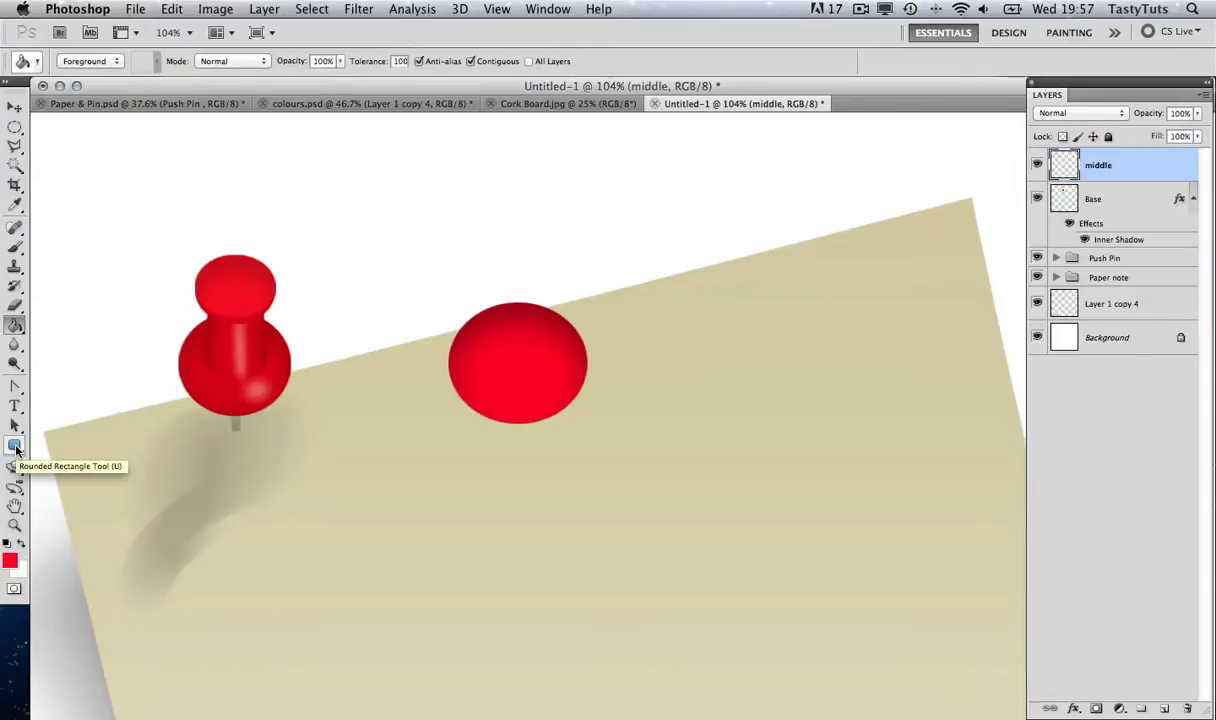
pyautogui.moveTo(15, 450); pyautogui.dragTo(123, 464)
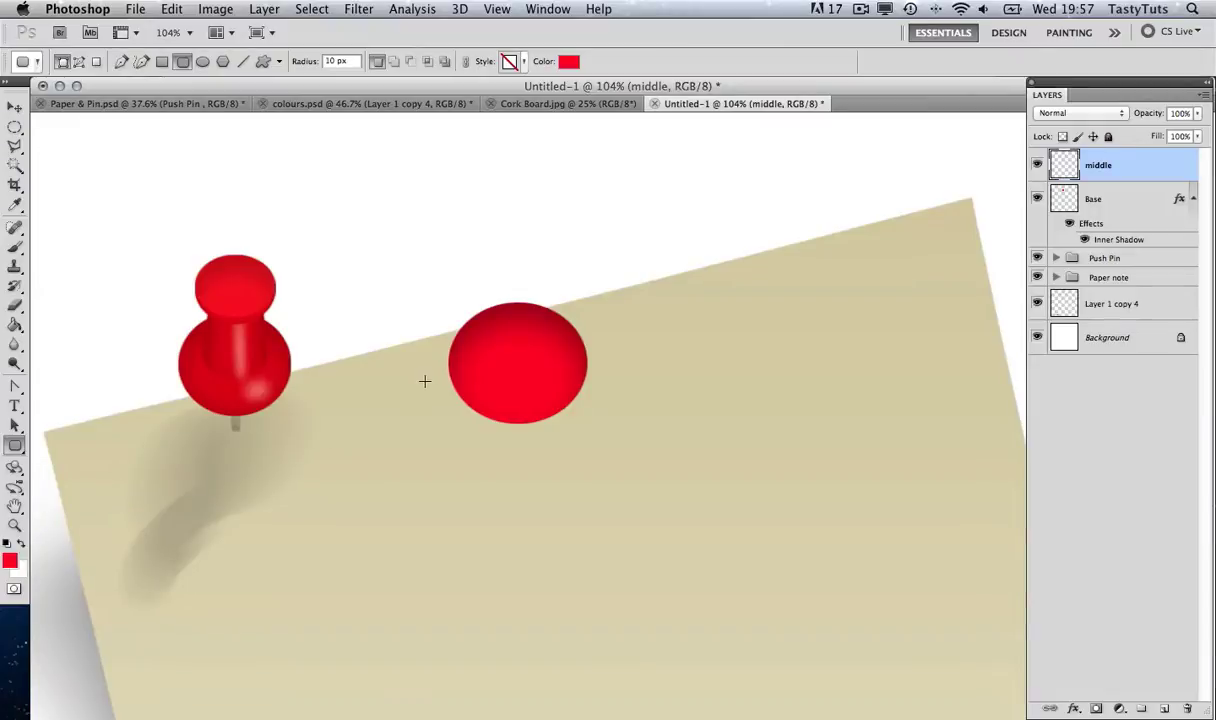
pyautogui.click(335, 61)
pyautogui.press('Return')
# Draw the red rounded stem rising from the dome and rasterize the middle layer
pyautogui.moveTo(475, 217); pyautogui.dragTo(554, 357)
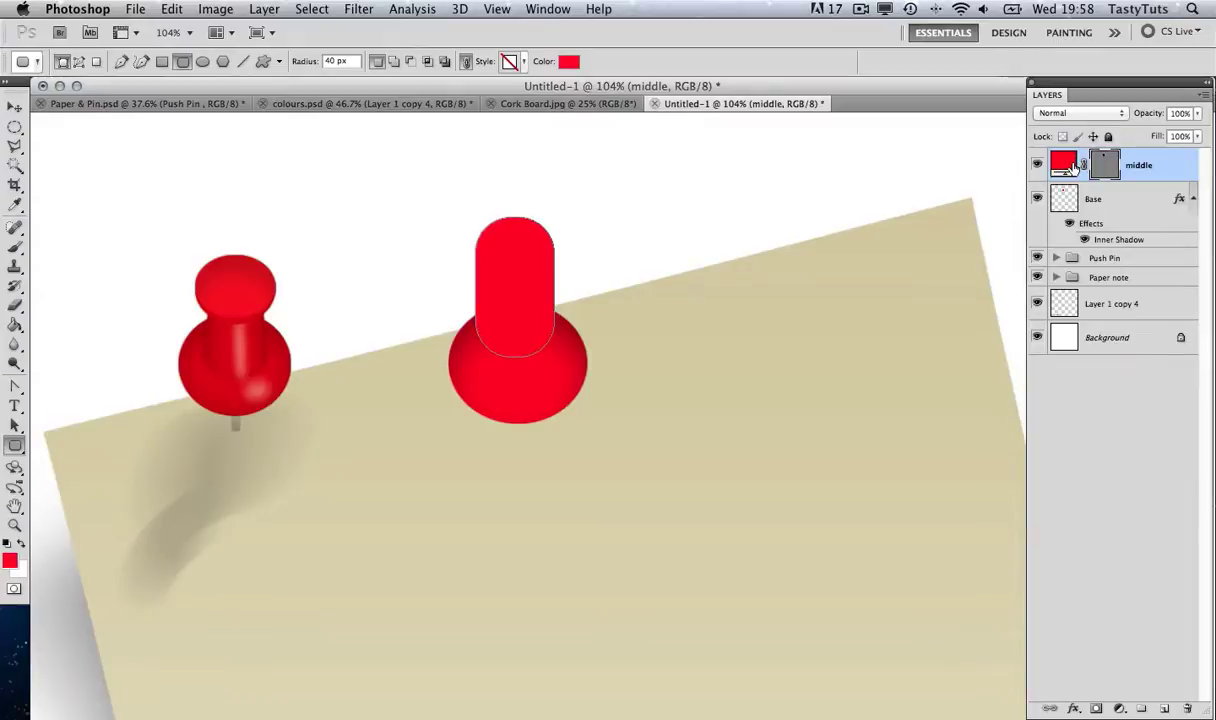
pyautogui.rightClick(1168, 169)
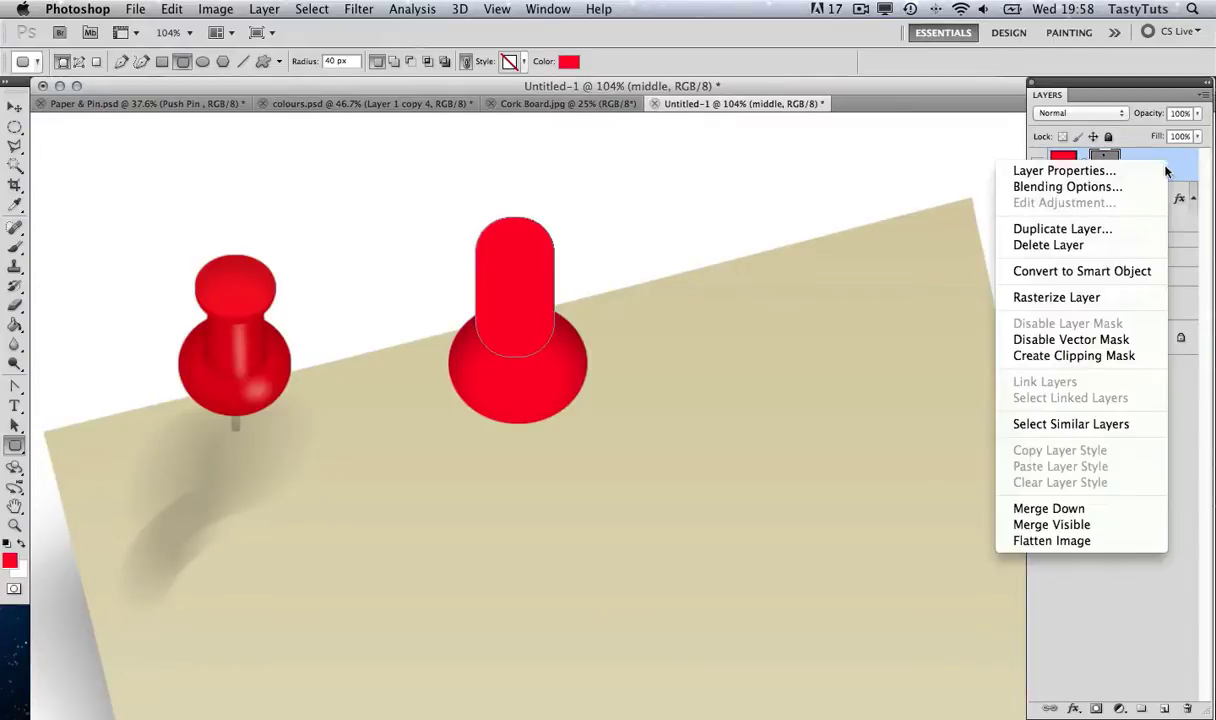
pyautogui.click(1087, 298)
# Position the red stem over the dome and narrow its top with a perspective transform
pyautogui.press('v')
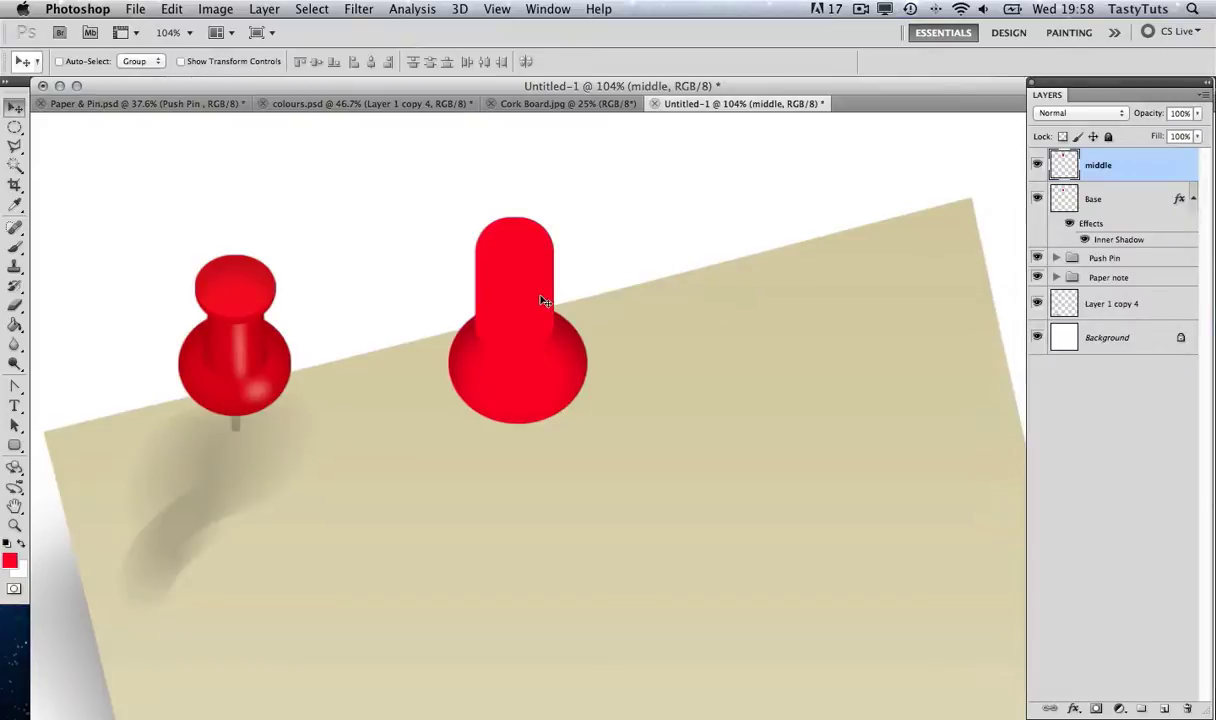
pyautogui.moveTo(543, 301); pyautogui.dragTo(418, 322)
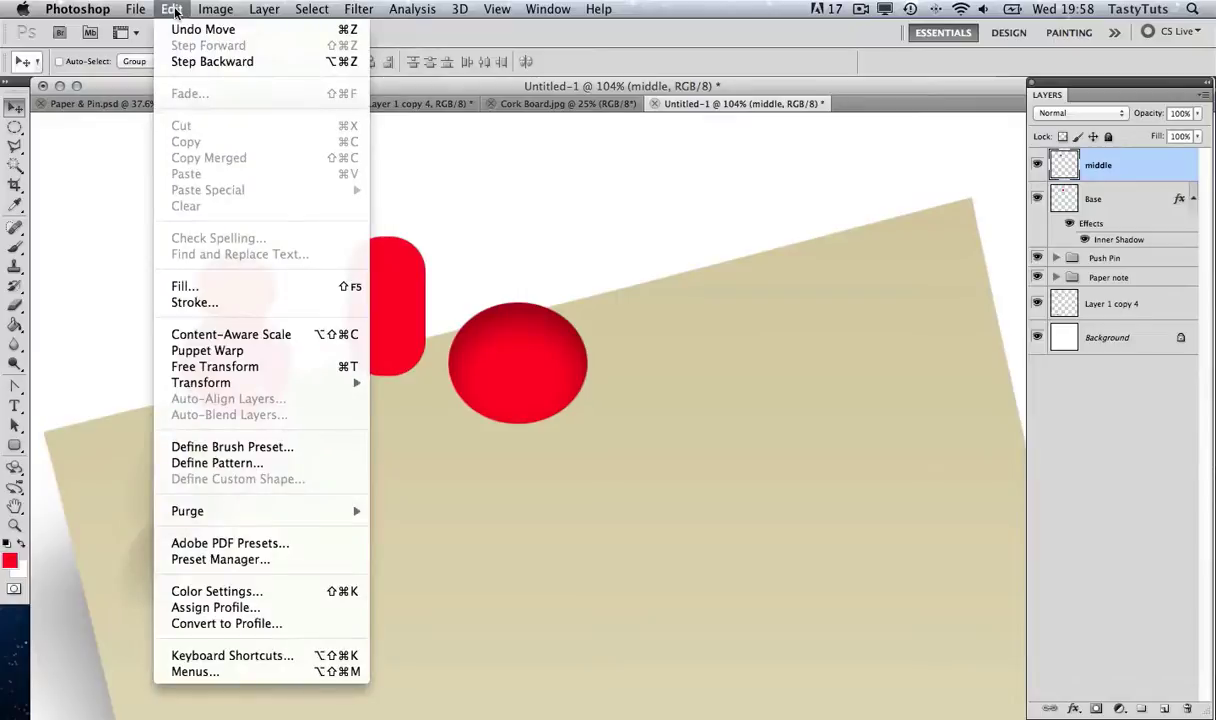
pyautogui.moveTo(302, 383)
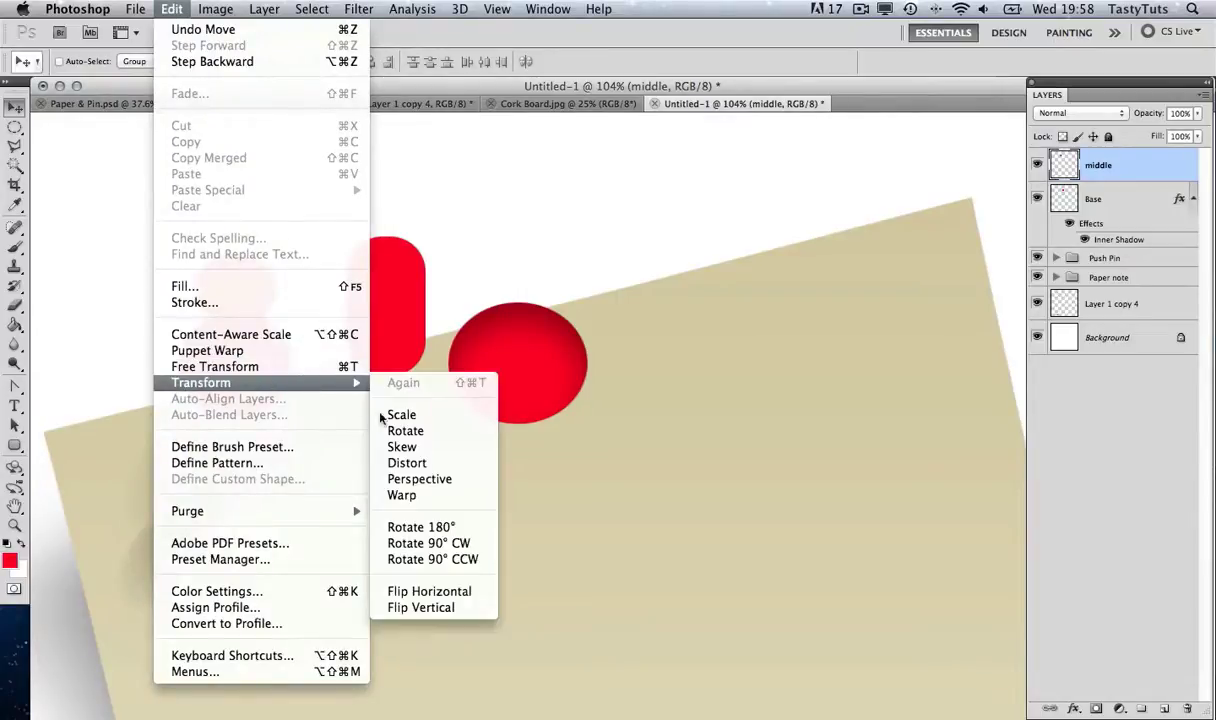
pyautogui.click(400, 479)
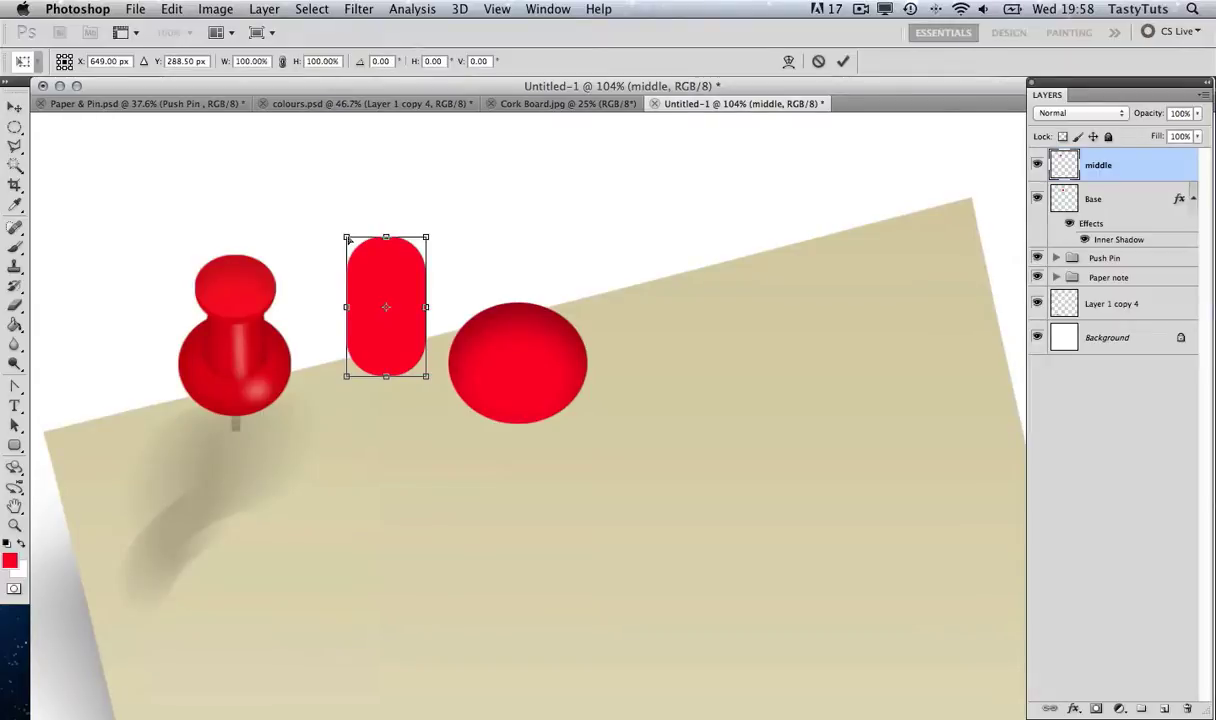
pyautogui.moveTo(347, 240); pyautogui.dragTo(355, 239)
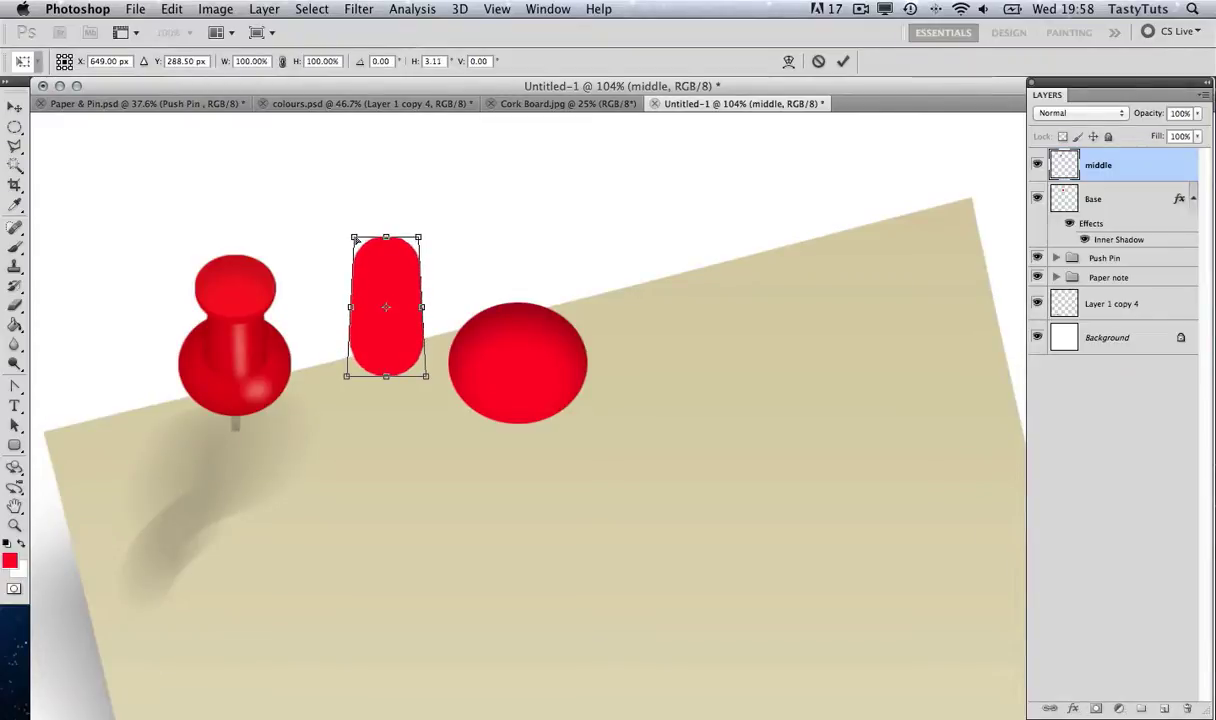
pyautogui.press('Return')
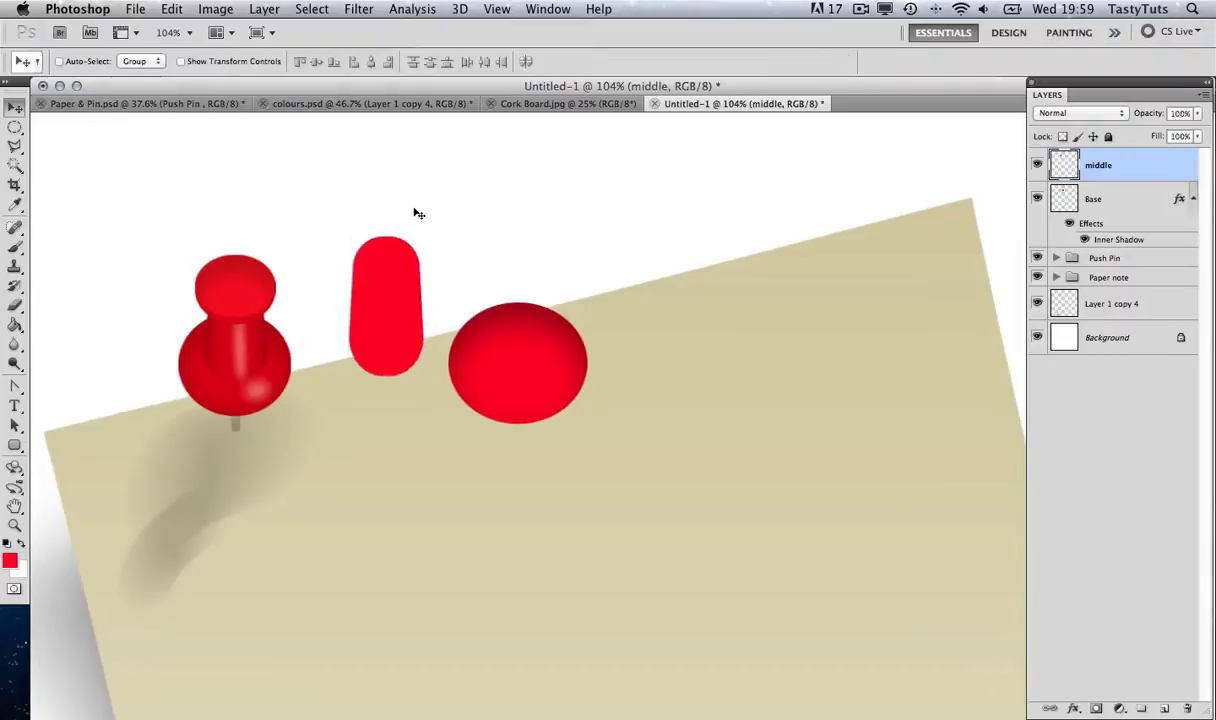
# Shorten the capsule from the top and place it onto the round base
pyautogui.press('super+t')
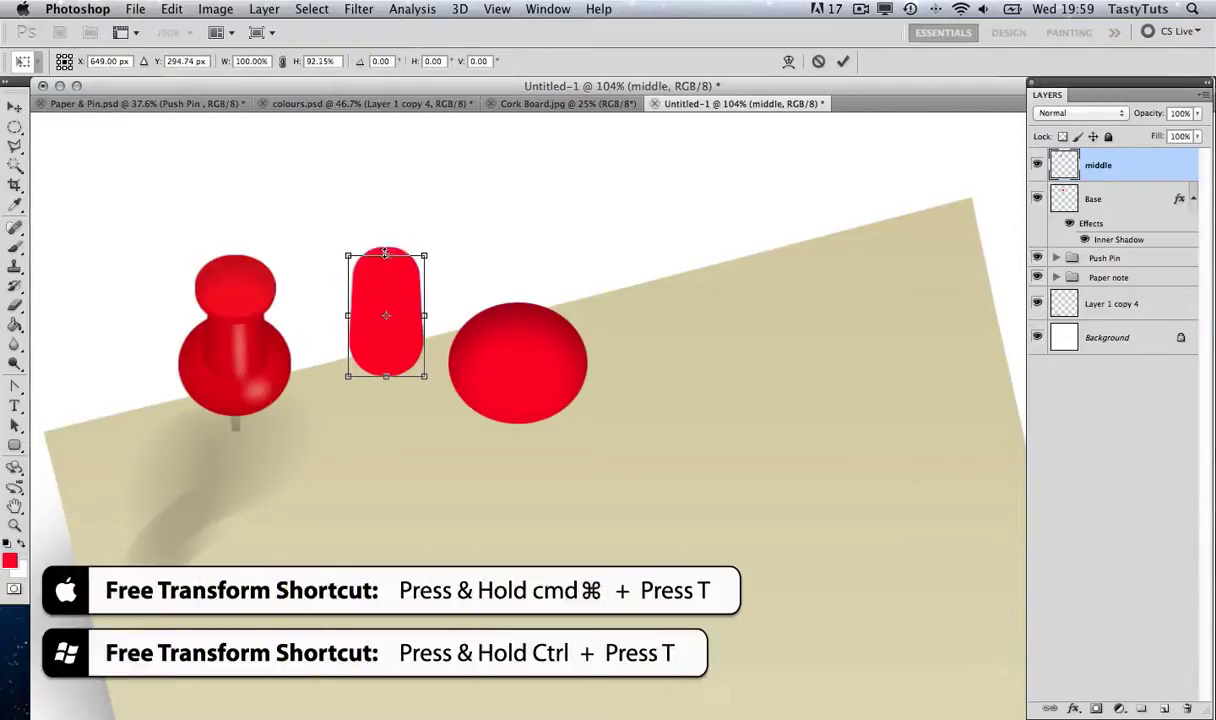
pyautogui.moveTo(386, 239); pyautogui.dragTo(385, 255)
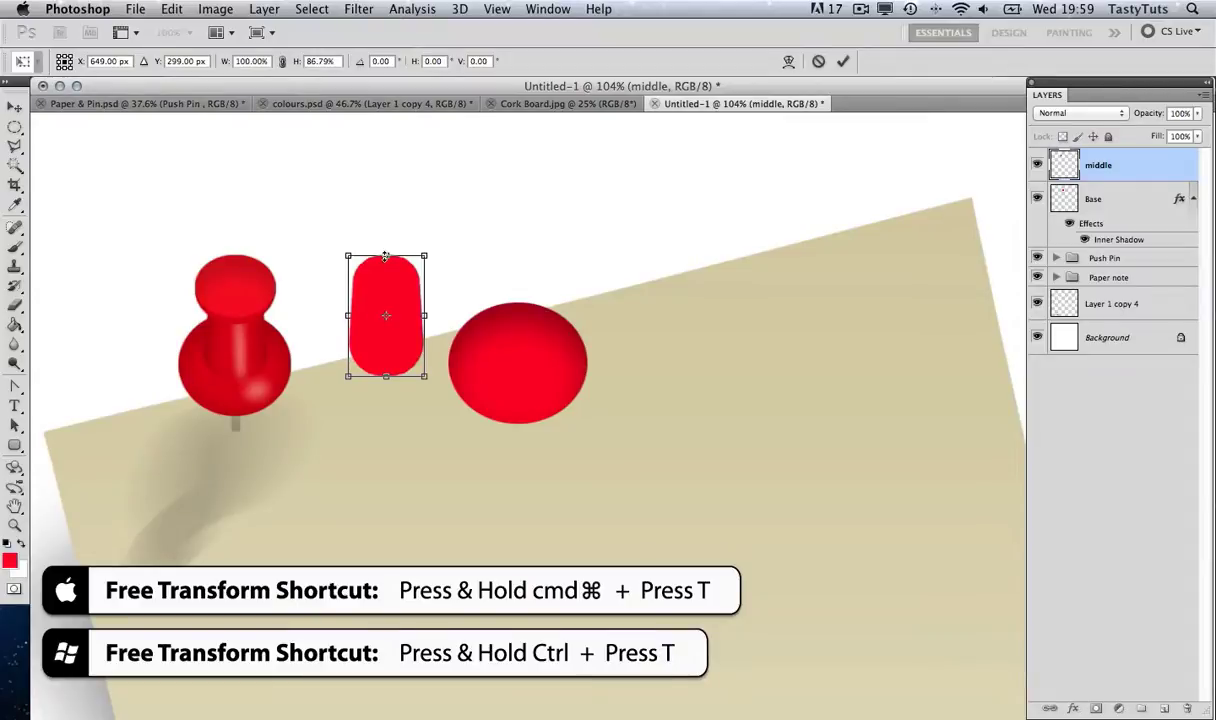
pyautogui.press('Return')
pyautogui.moveTo(392, 294); pyautogui.dragTo(381, 221)
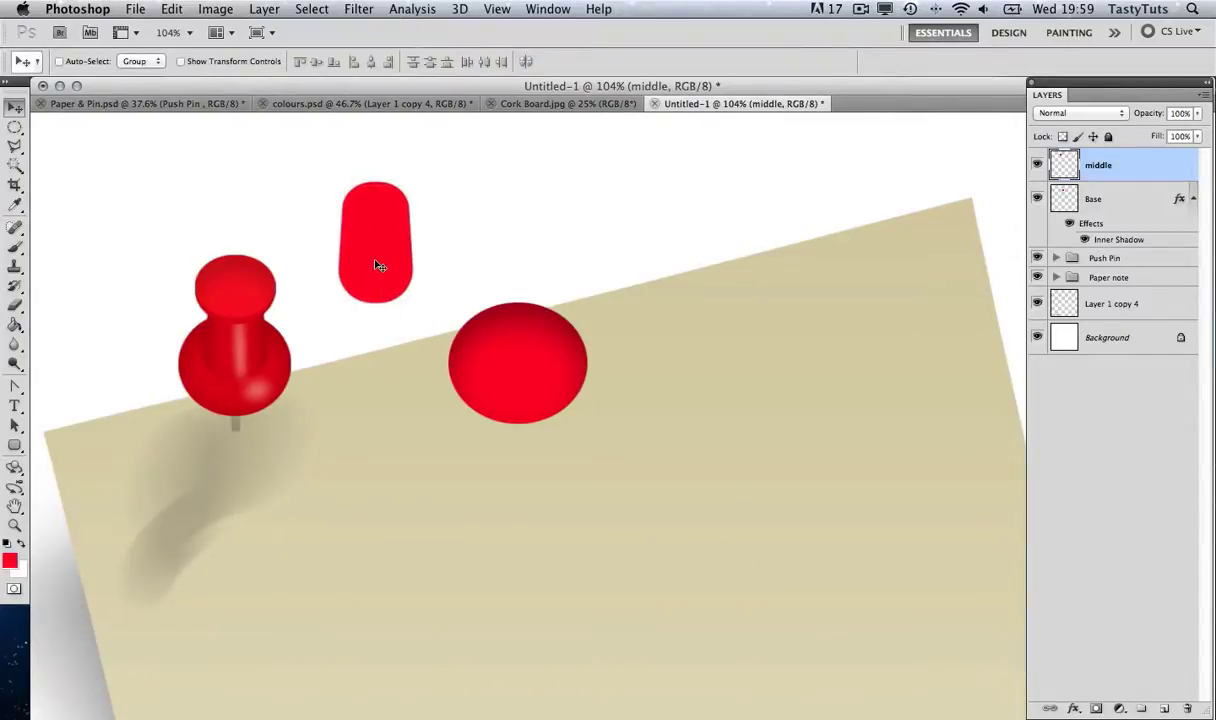
pyautogui.moveTo(383, 266); pyautogui.dragTo(512, 336)
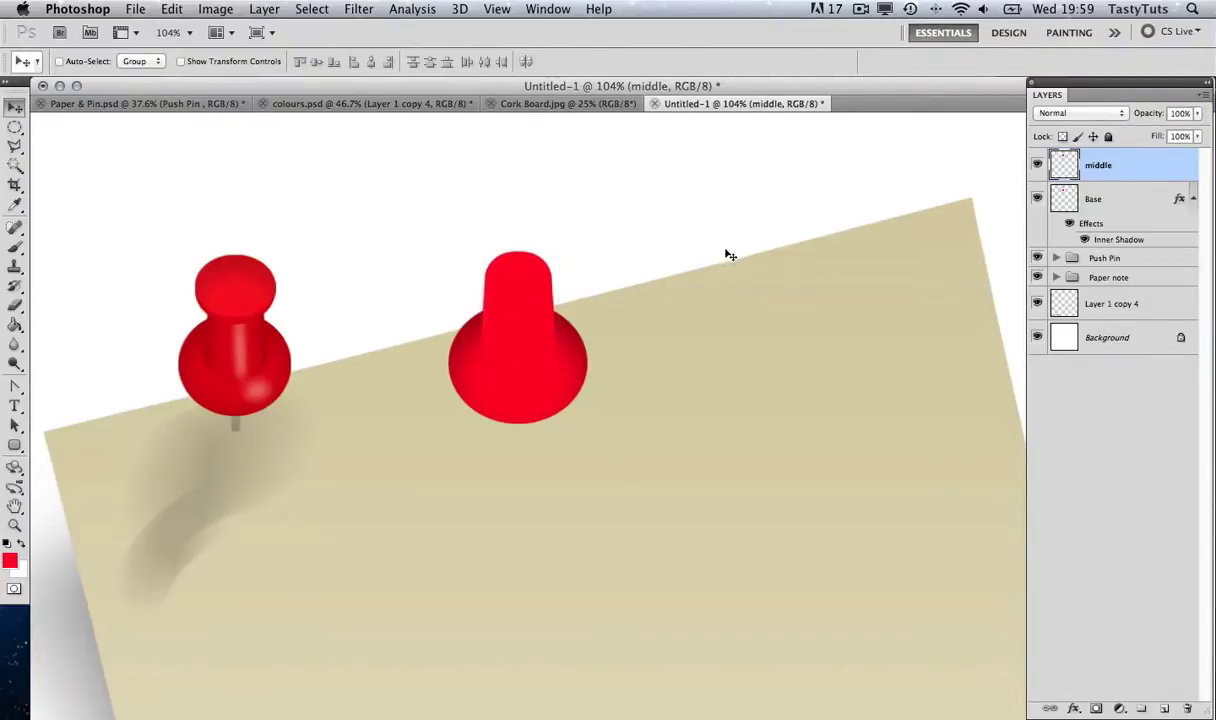
# Give the middle stem an Inner Shadow: distance 12, choke 3, size 29, opacity 49%, then nudge it down
pyautogui.doubleClick(1135, 170)
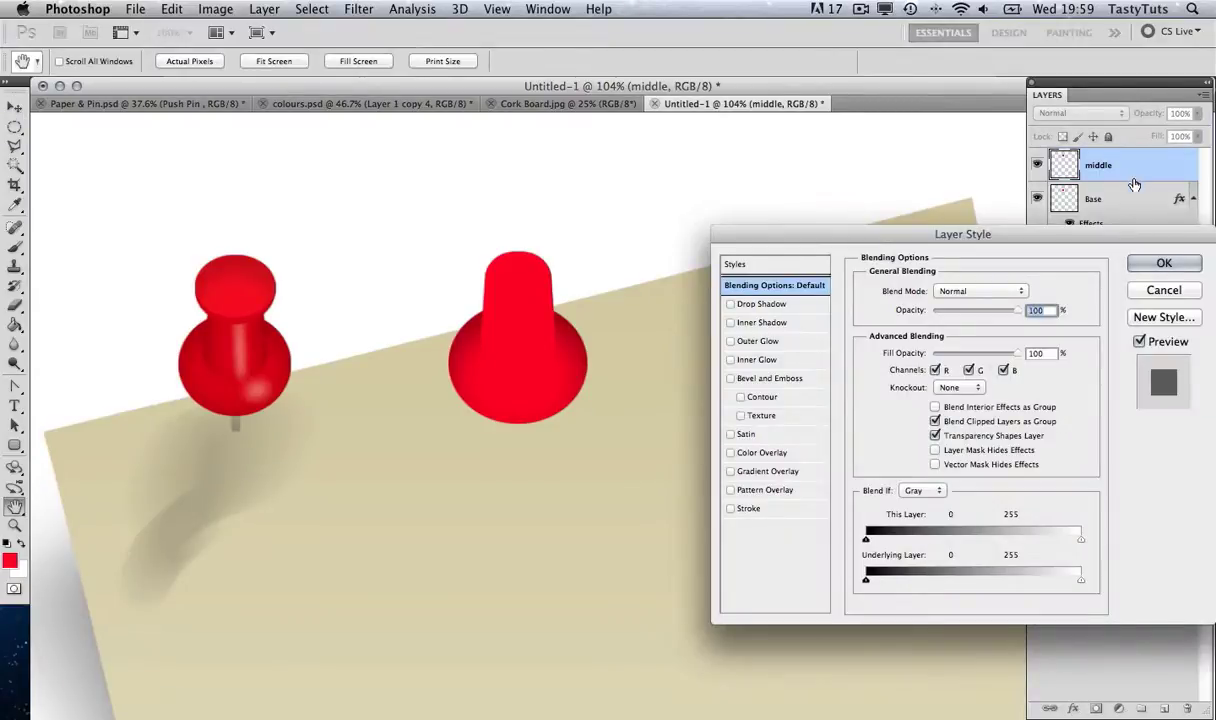
pyautogui.click(762, 324)
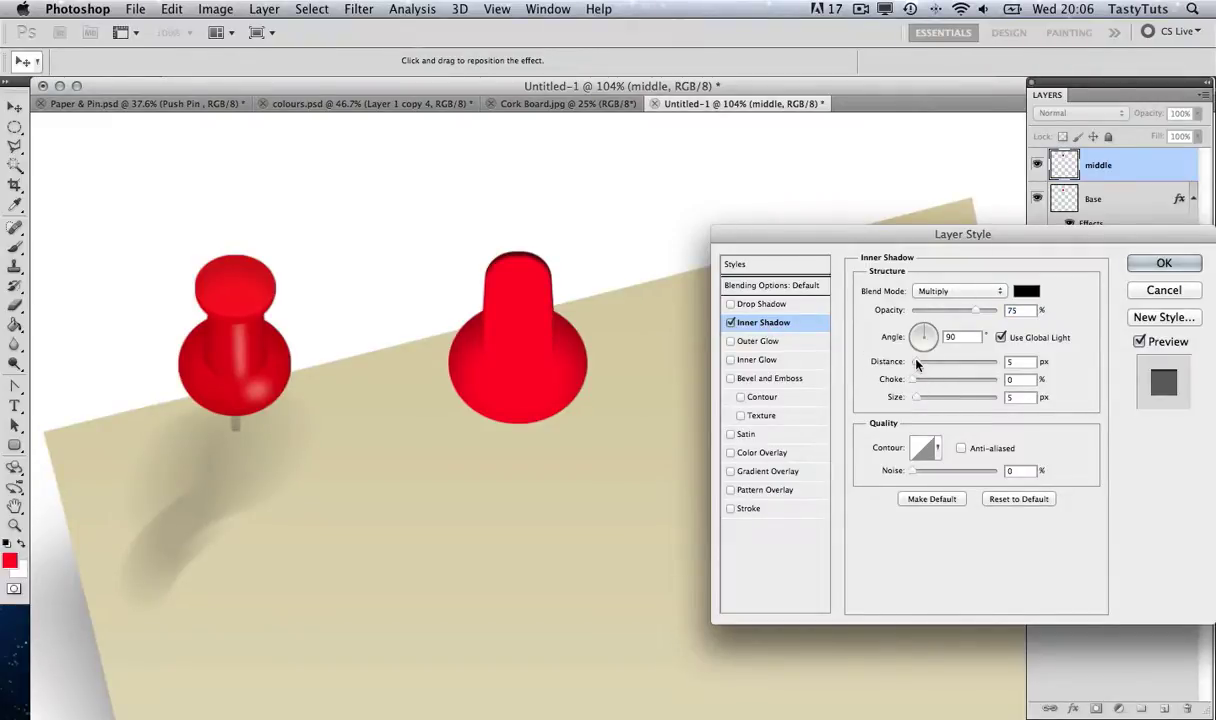
pyautogui.moveTo(917, 365); pyautogui.dragTo(921, 365)
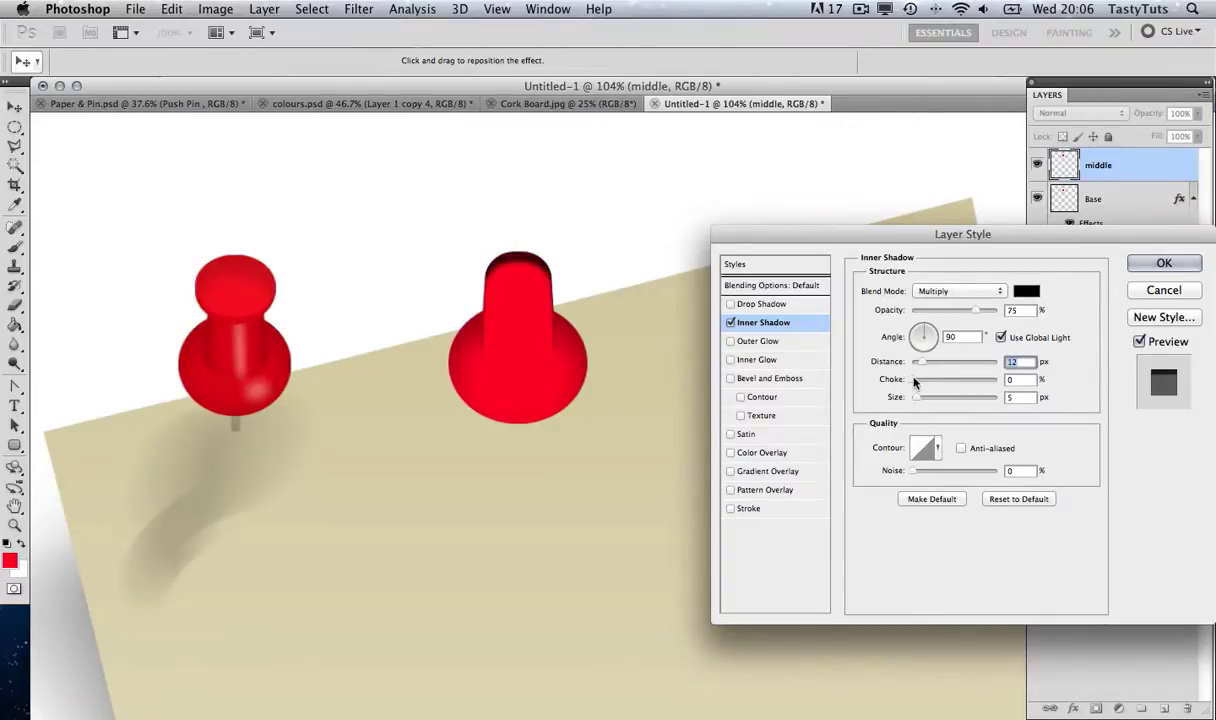
pyautogui.moveTo(912, 381); pyautogui.dragTo(914, 381)
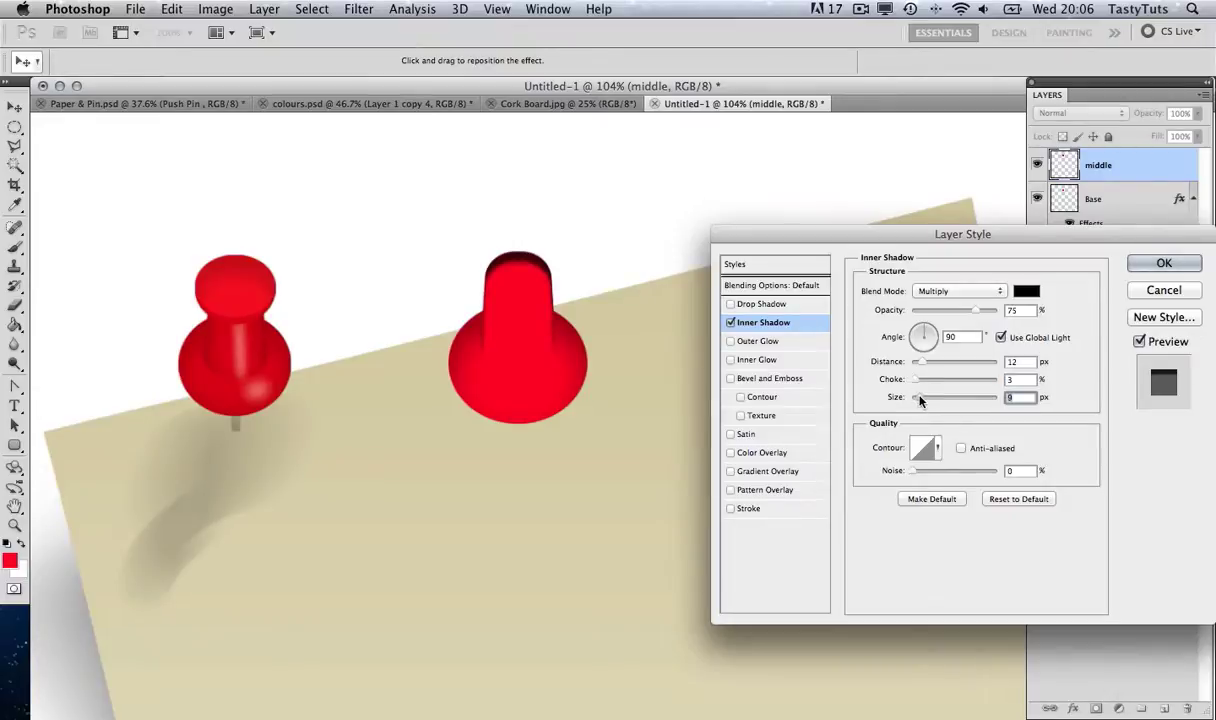
pyautogui.moveTo(918, 399); pyautogui.dragTo(926, 399)
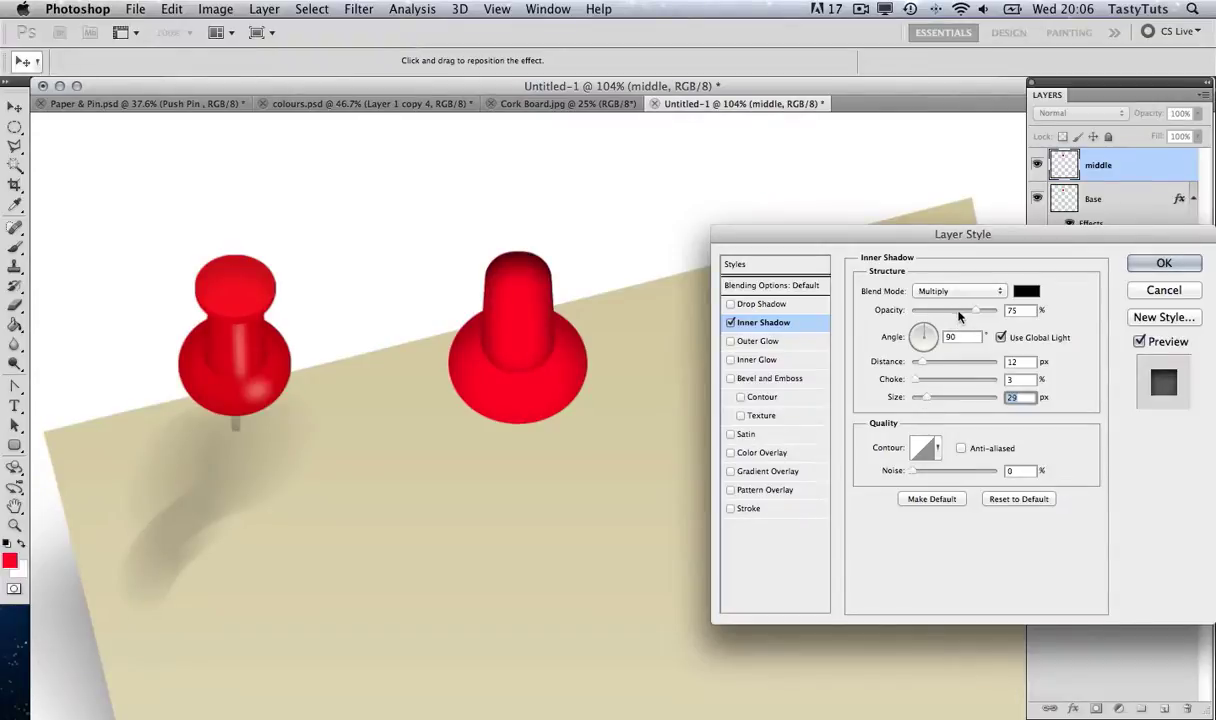
pyautogui.moveTo(975, 312); pyautogui.dragTo(948, 318)
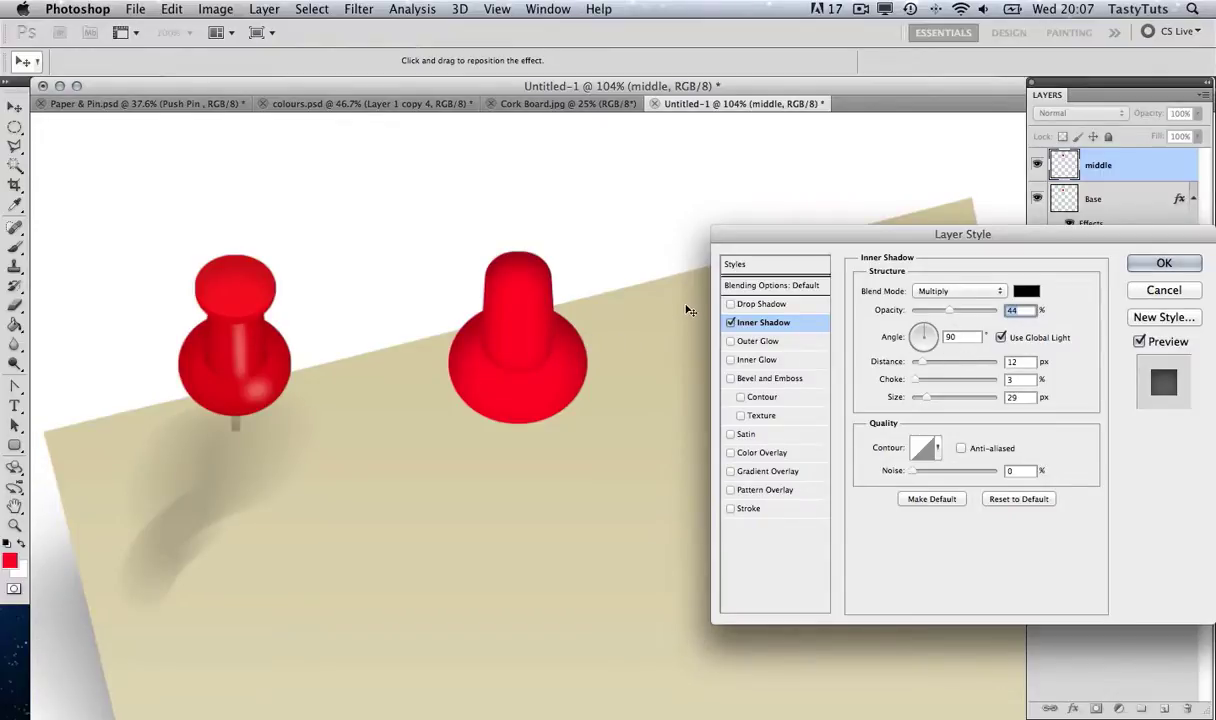
pyautogui.moveTo(941, 311); pyautogui.dragTo(953, 311)
pyautogui.click(1158, 263)
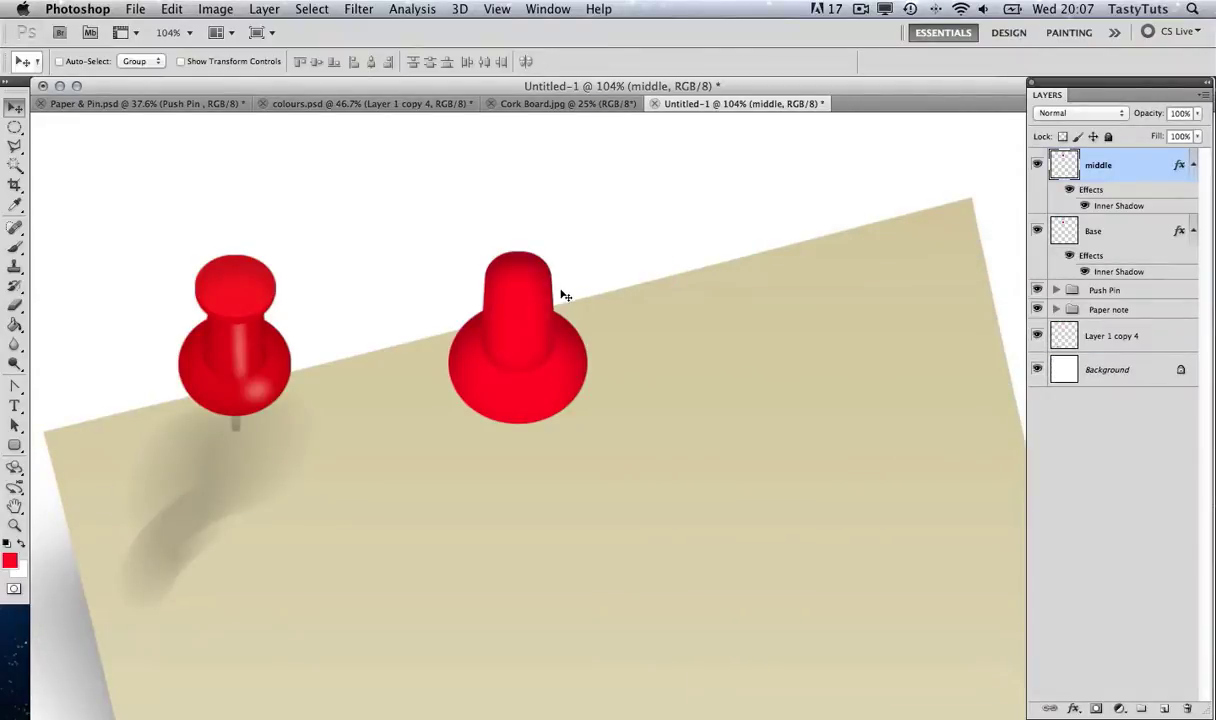
pyautogui.press('Down')
pyautogui.press('Down')
pyautogui.press('Down')
pyautogui.press('Down')
pyautogui.press('Down')
pyautogui.press('Down')
pyautogui.press('Down')
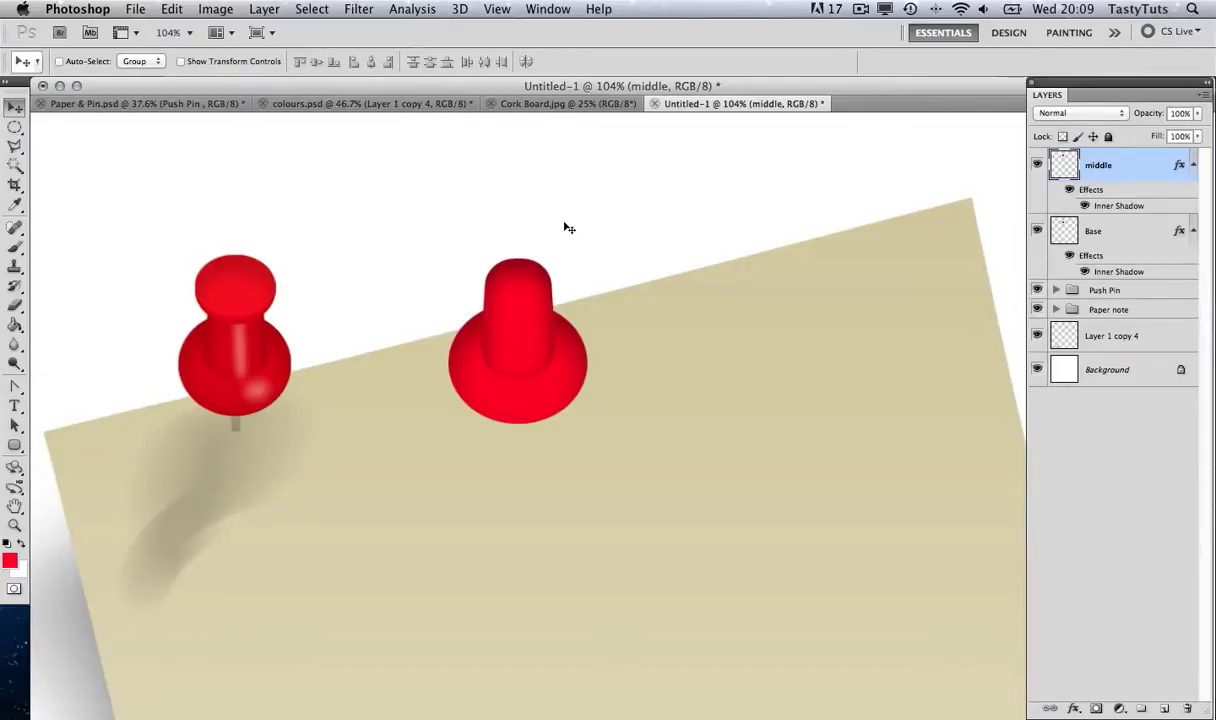
pyautogui.press('super+shift+n')
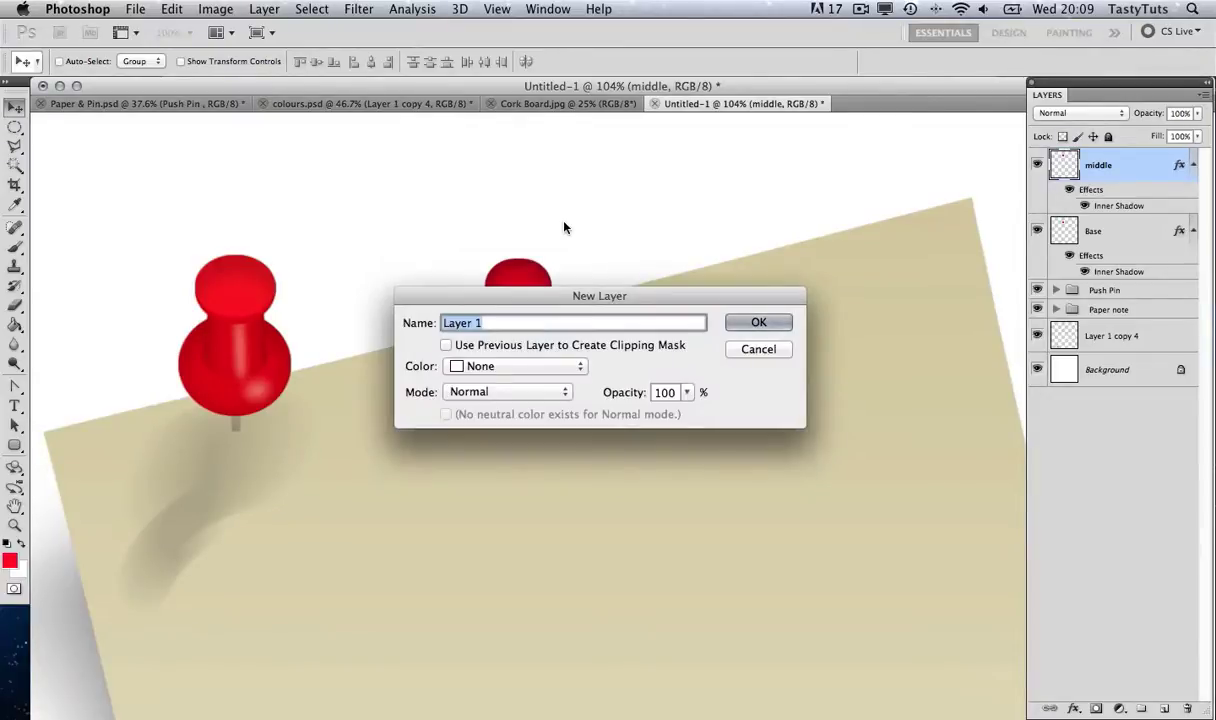
# Create a layer named Head base and select an ellipse over the stem top
pyautogui.press('BackSpace')
pyautogui.write('Head base')
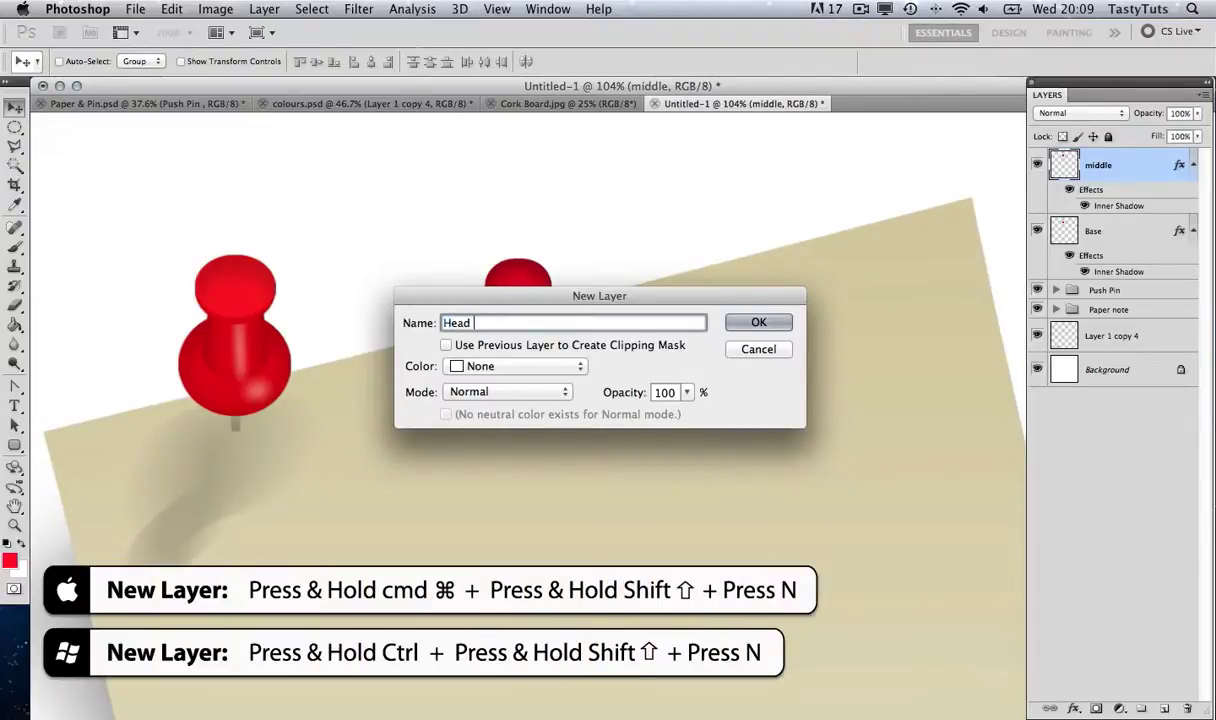
pyautogui.click(755, 322)
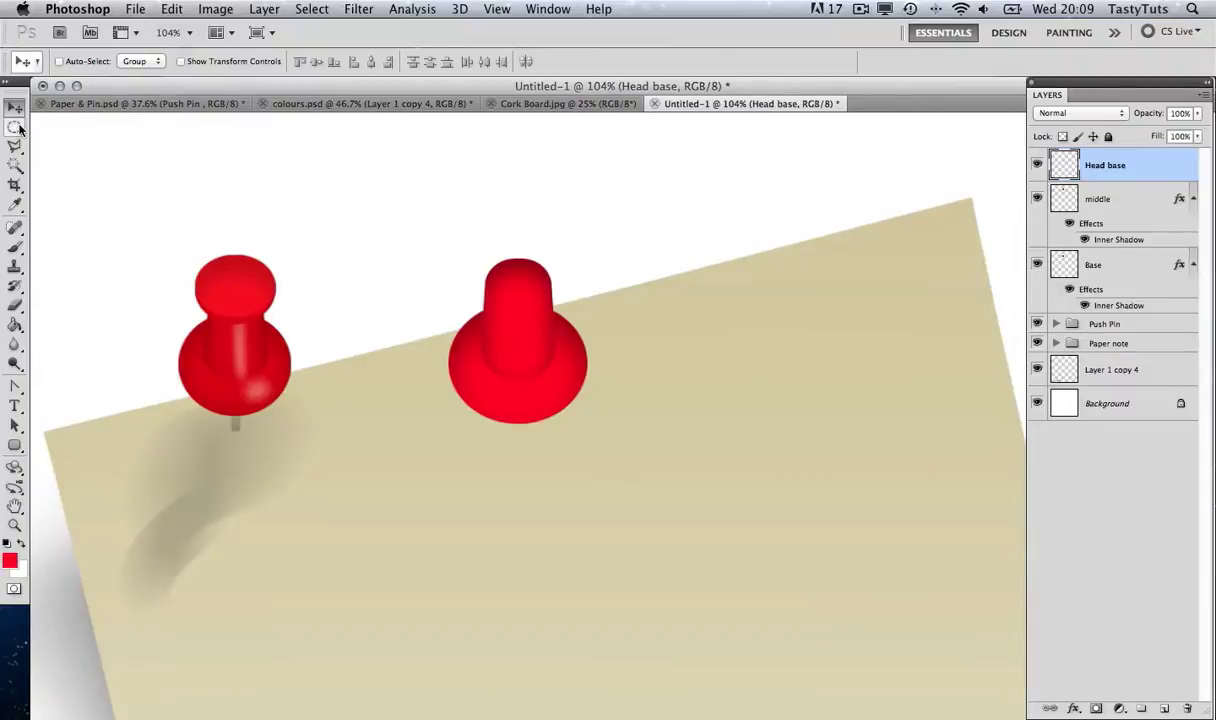
pyautogui.moveTo(15, 128); pyautogui.dragTo(80, 141)
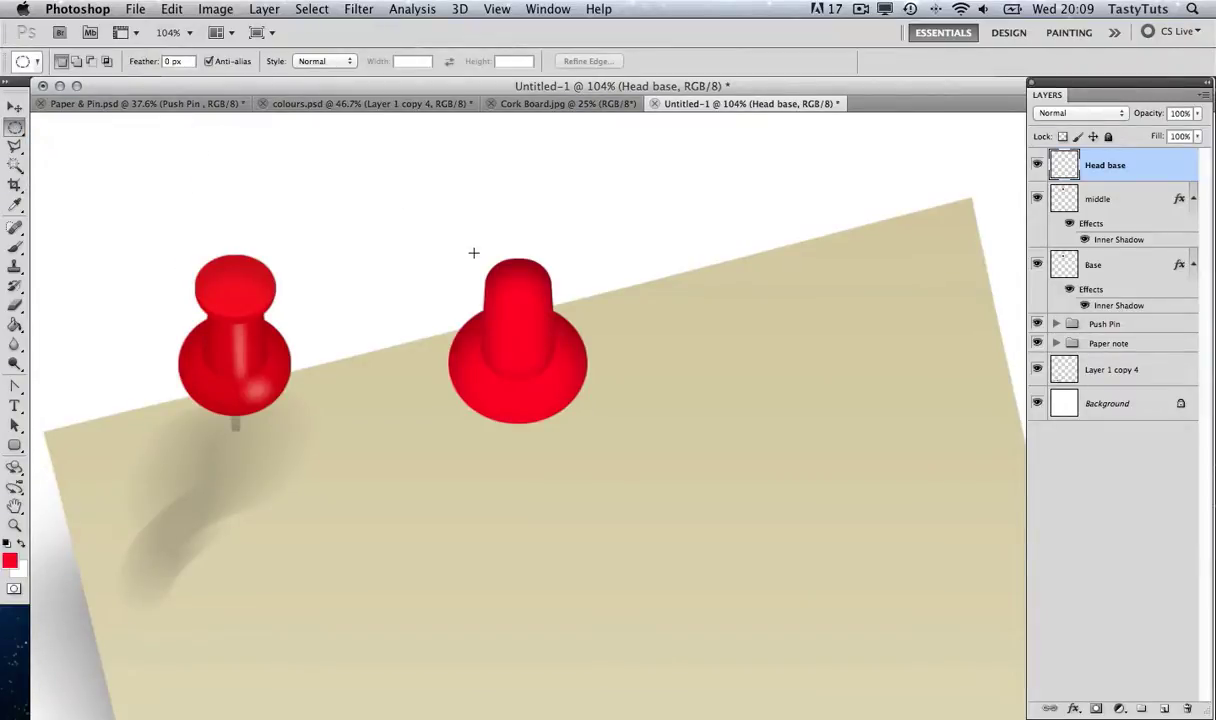
pyautogui.moveTo(540, 292)
pyautogui.mouseDown()
pyautogui.moveTo(557, 315)
pyautogui.moveTo(522, 296)
pyautogui.mouseUp()
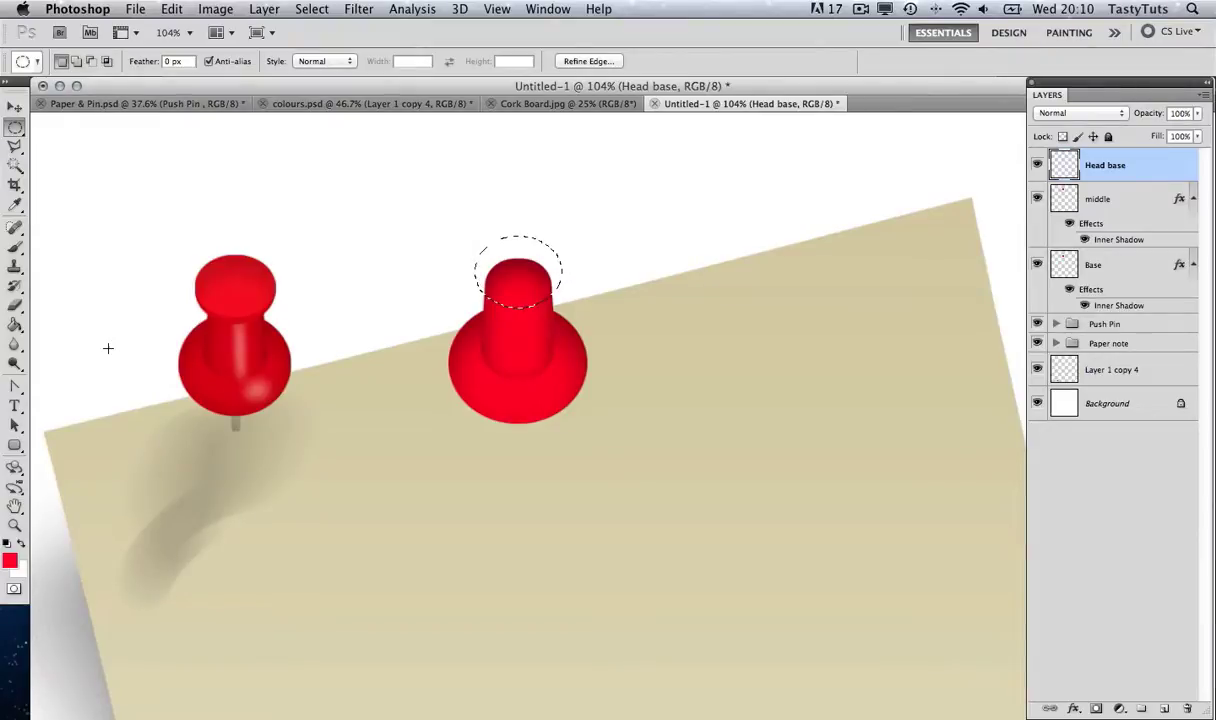
# Fill the ellipse with a slightly darker red as the pin head, then deselect
pyautogui.click(18, 206)
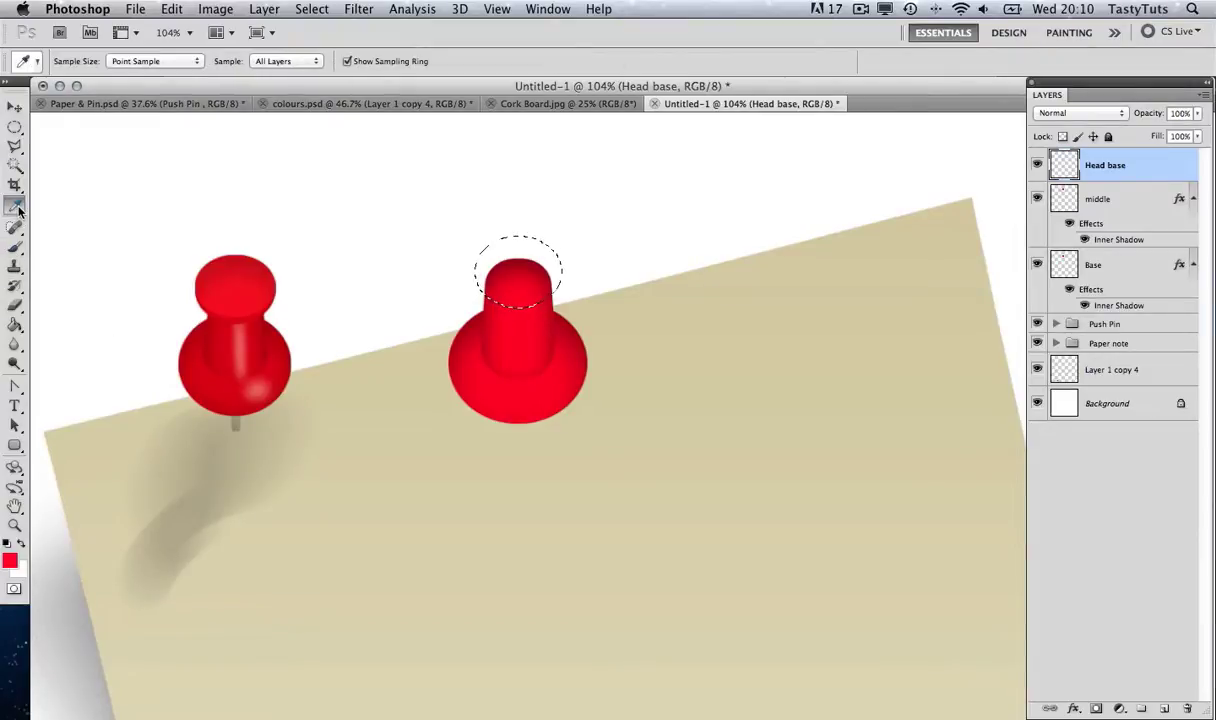
pyautogui.click(10, 563)
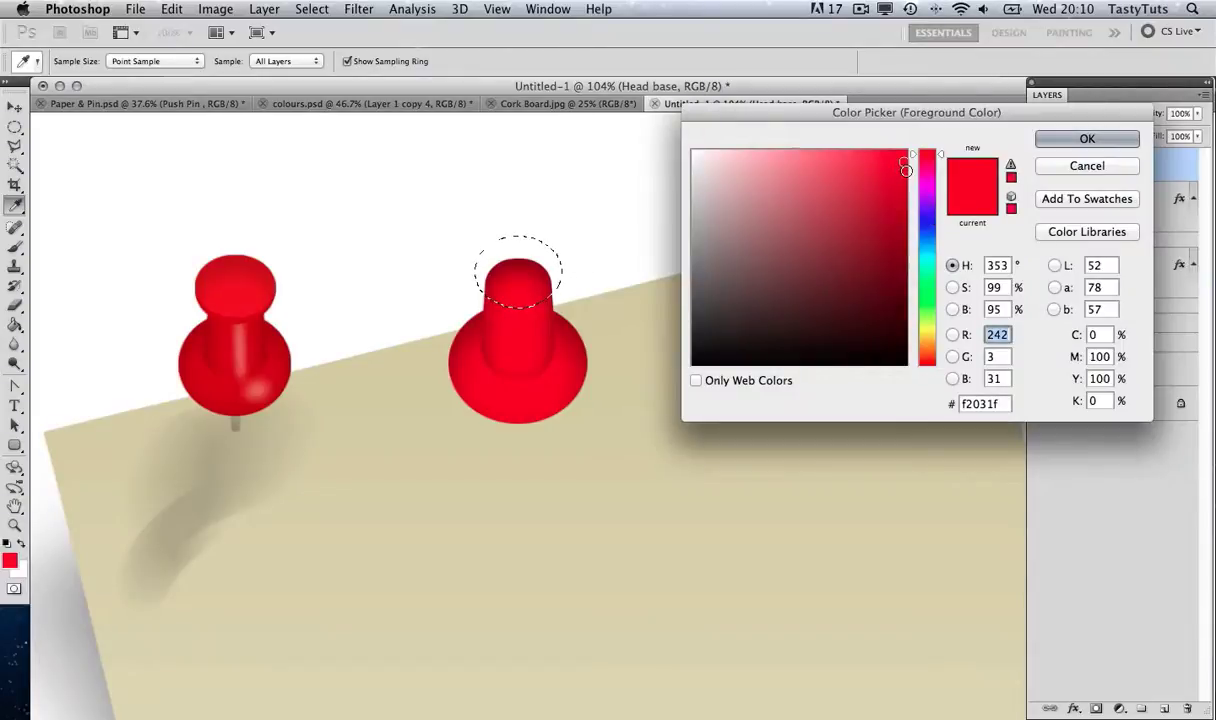
pyautogui.click(906, 172)
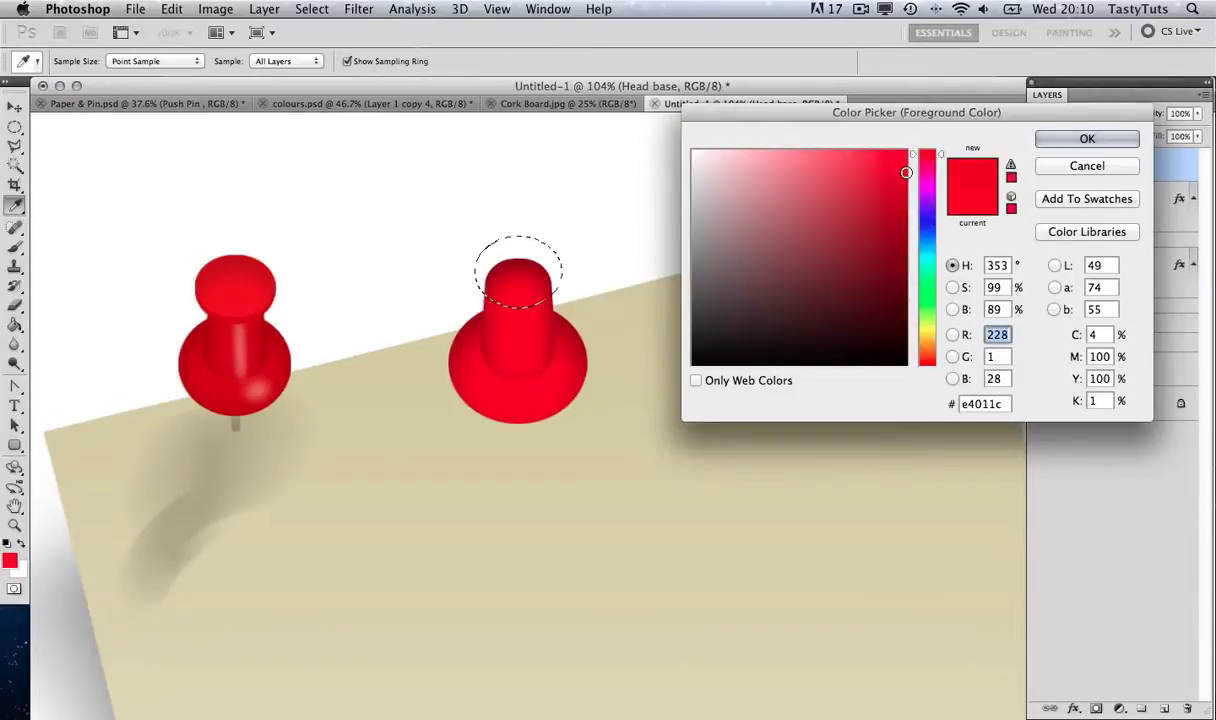
pyautogui.click(1055, 141)
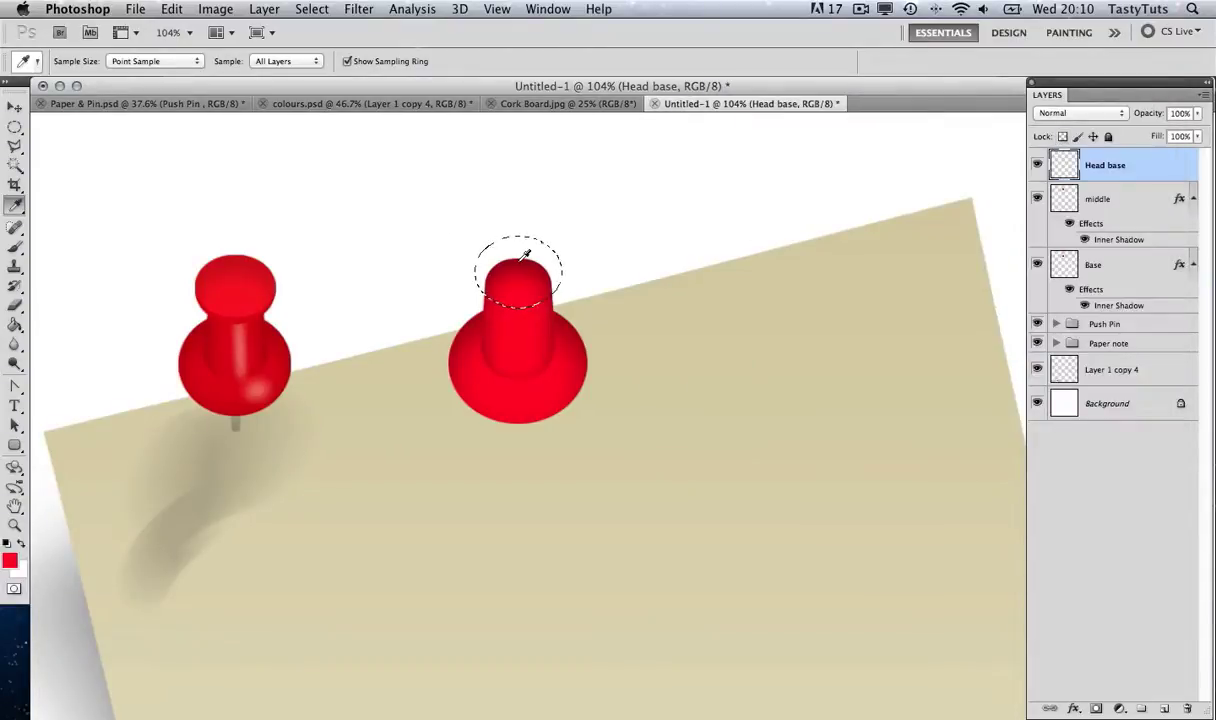
pyautogui.press('g')
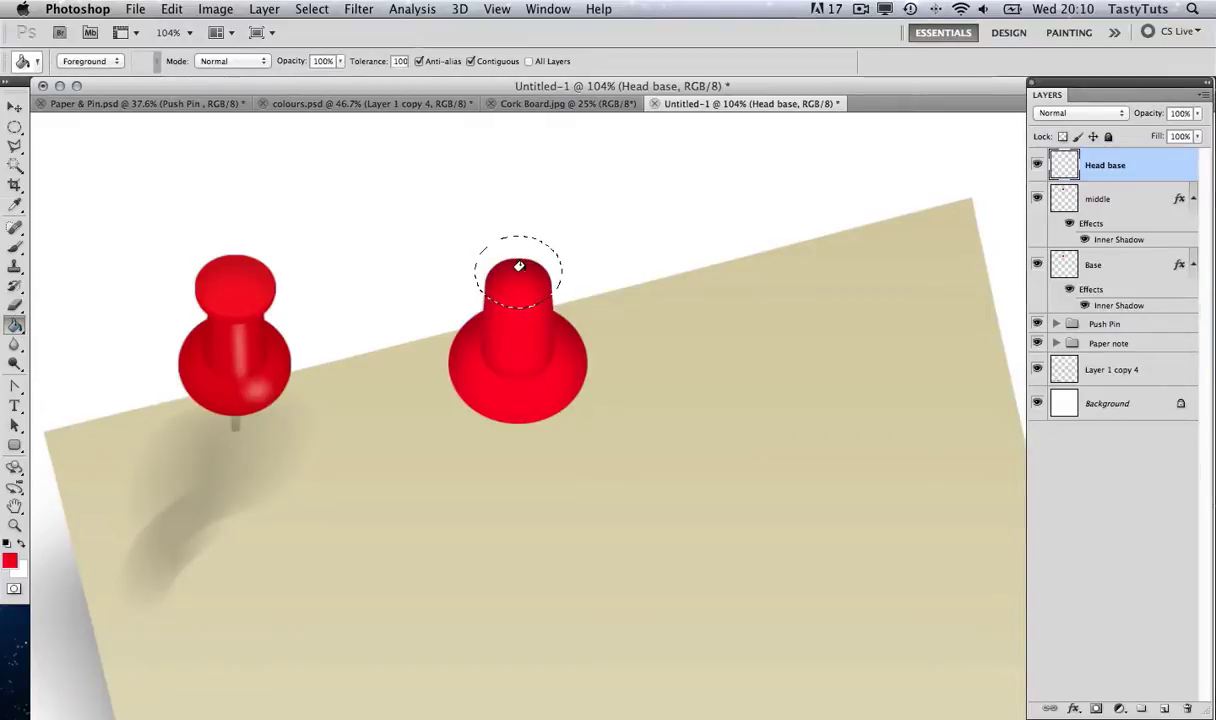
pyautogui.click(523, 265)
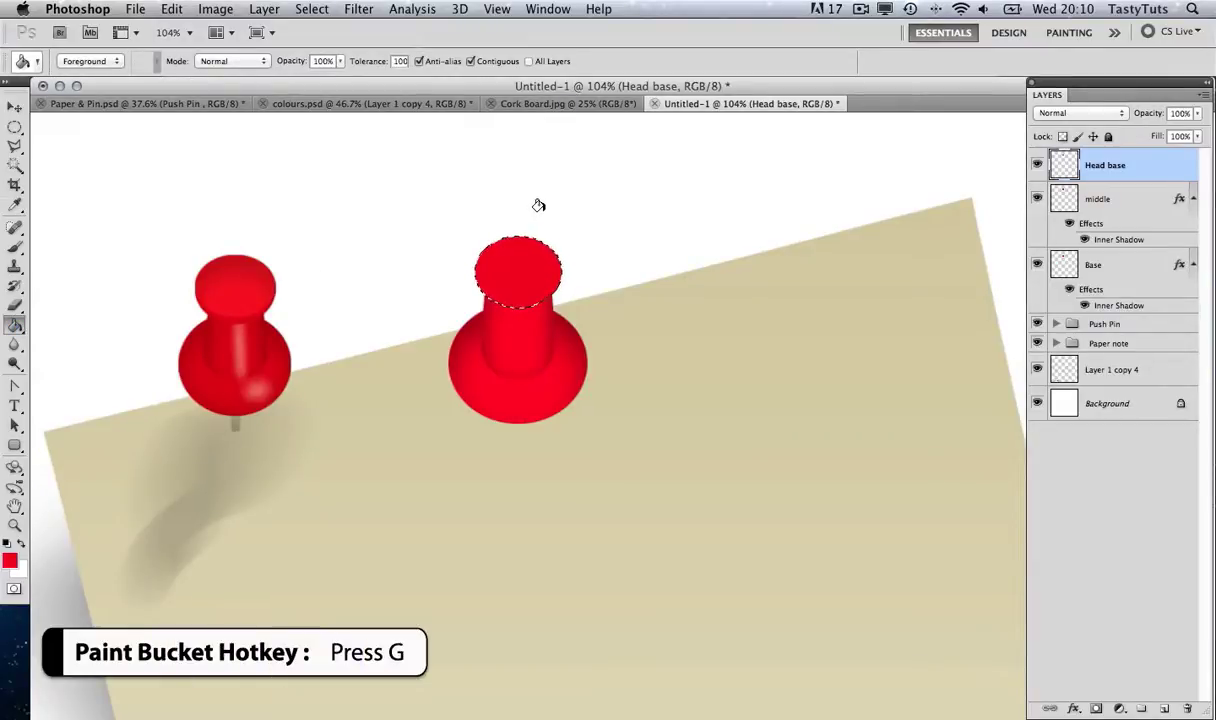
pyautogui.press('super+d')
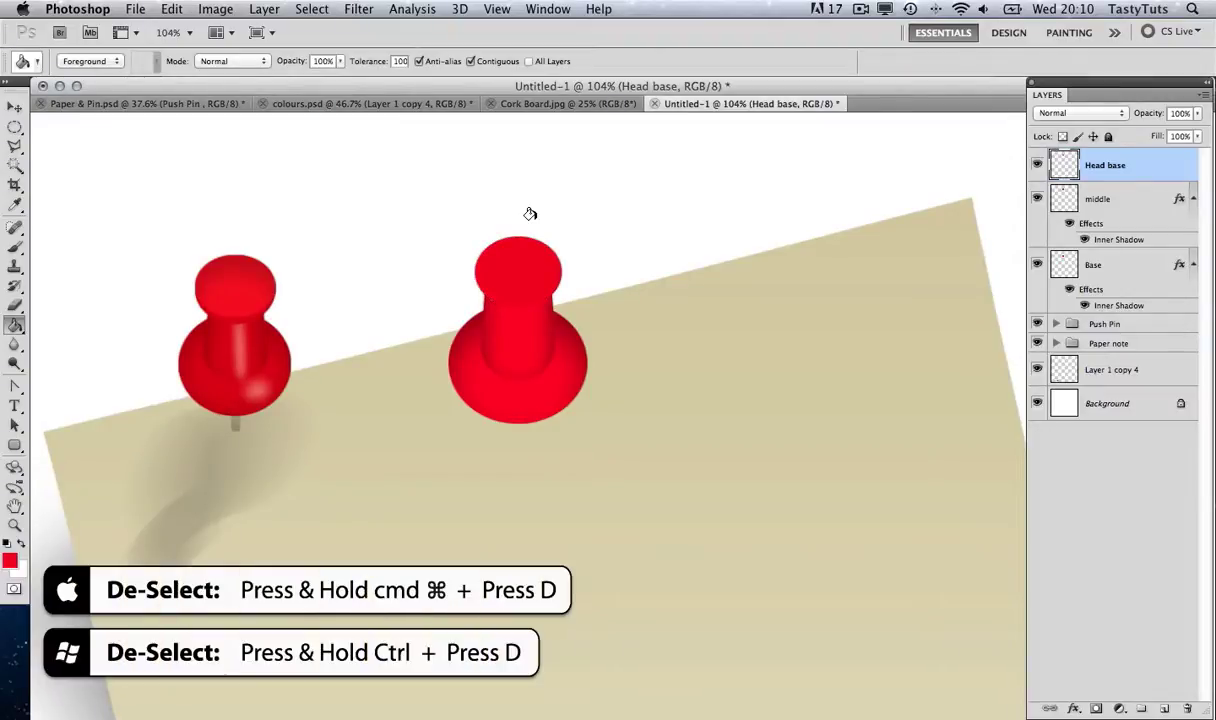
# Raise the red head on the stem and nudge it into exact position
pyautogui.press('v')
pyautogui.moveTo(520, 281)
pyautogui.mouseDown()
pyautogui.moveTo(524, 261)
pyautogui.moveTo(502, 239)
pyautogui.moveTo(524, 261)
pyautogui.moveTo(518, 273)
pyautogui.mouseUp()
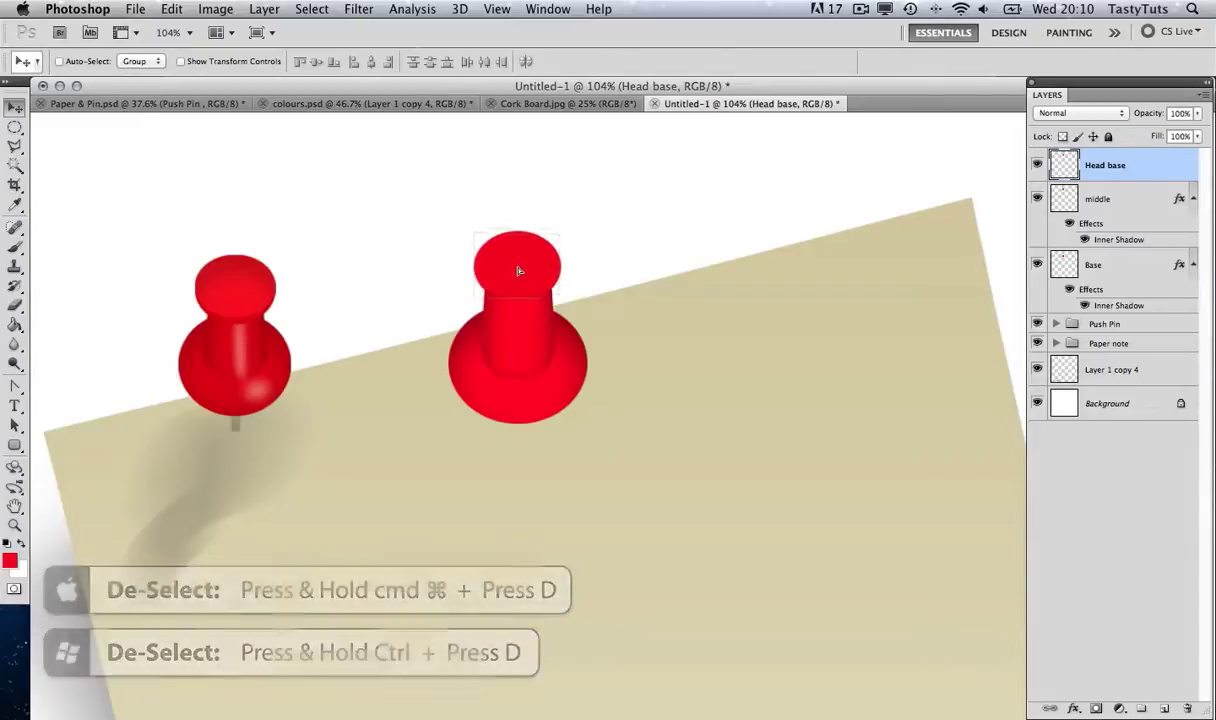
pyautogui.press('Right')
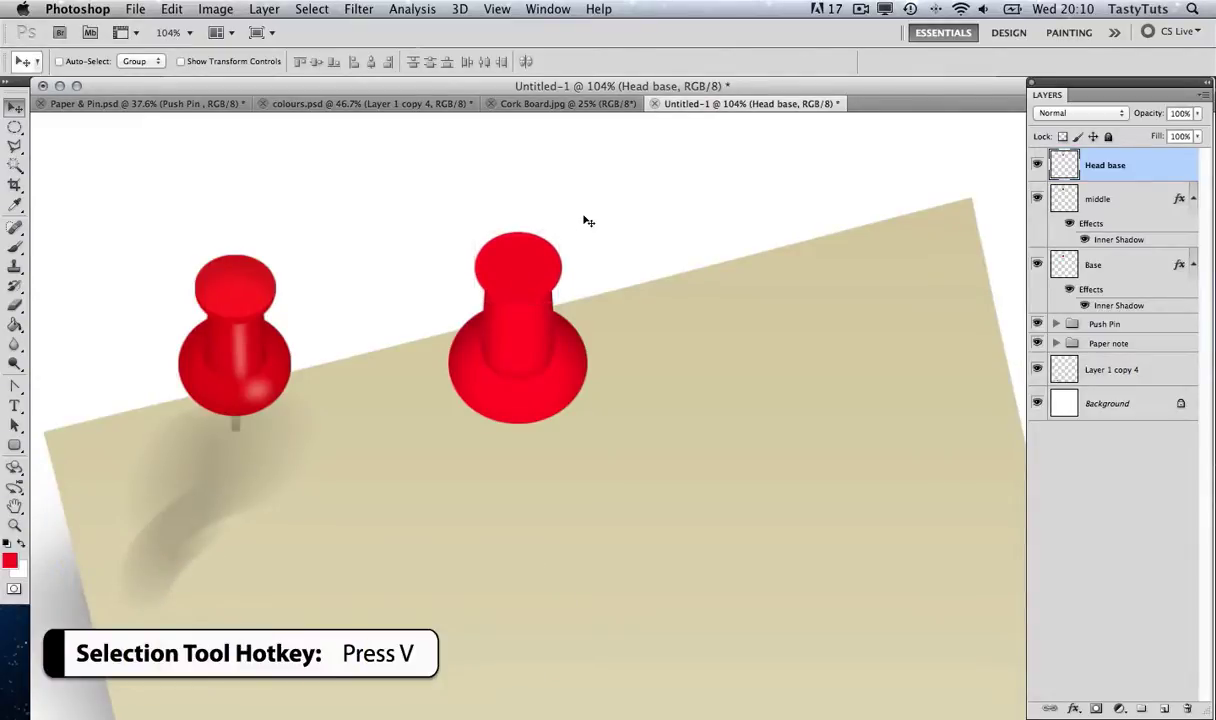
pyautogui.press('Right')
pyautogui.press('Down')
pyautogui.press('Left')
pyautogui.press('Left')
pyautogui.press('Right')
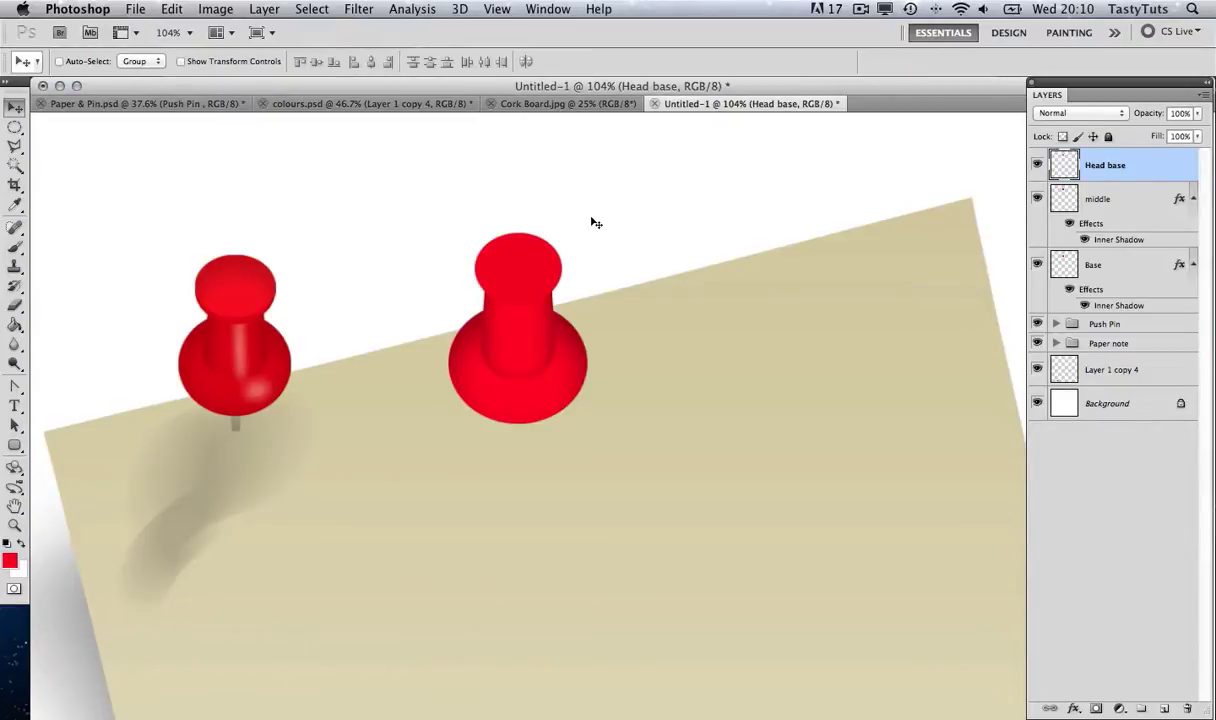
# Add an Inner Shadow to Head base with 12 px distance, 5% choke and 18 px size
pyautogui.doubleClick(1150, 166)
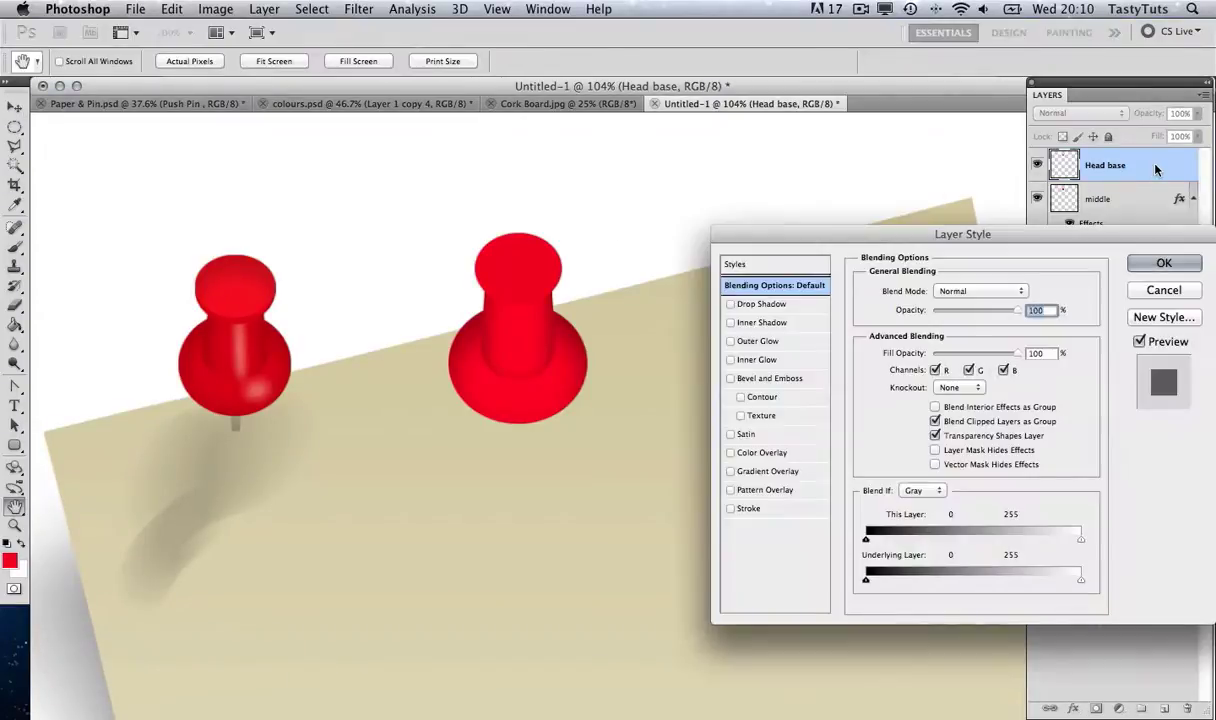
pyautogui.click(763, 322)
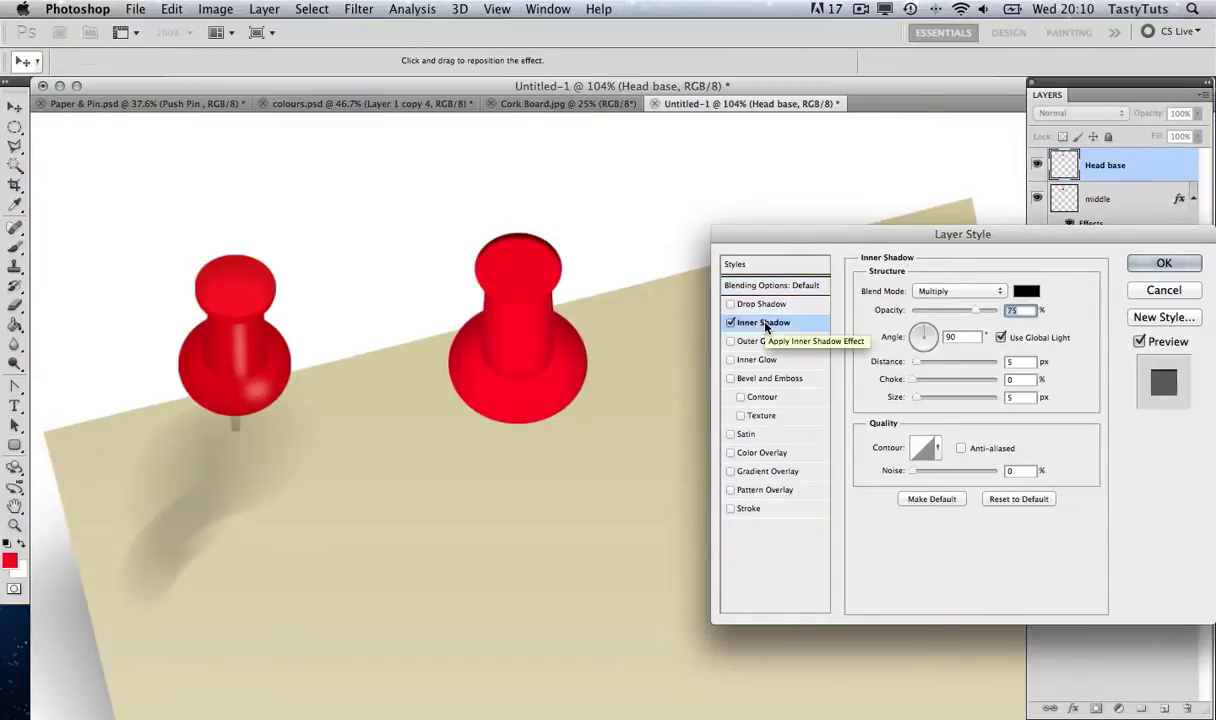
pyautogui.moveTo(918, 397)
pyautogui.mouseDown()
pyautogui.moveTo(923, 362)
pyautogui.moveTo(923, 398)
pyautogui.mouseUp()
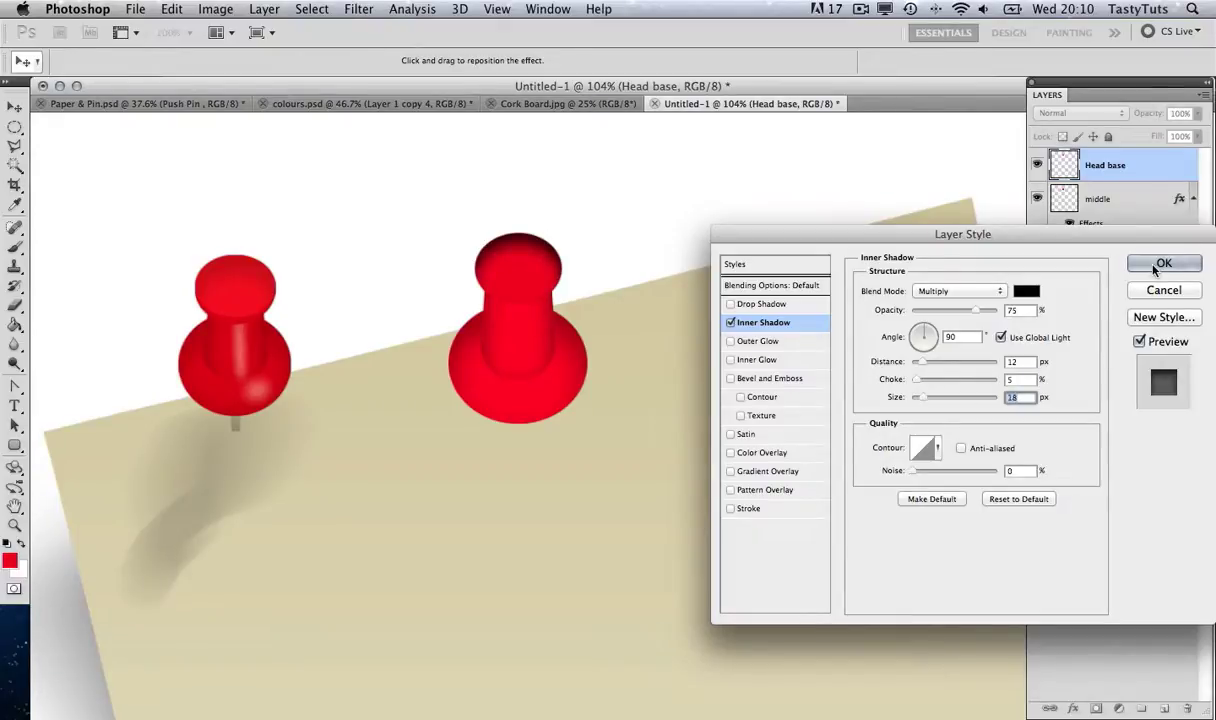
pyautogui.press('Return')
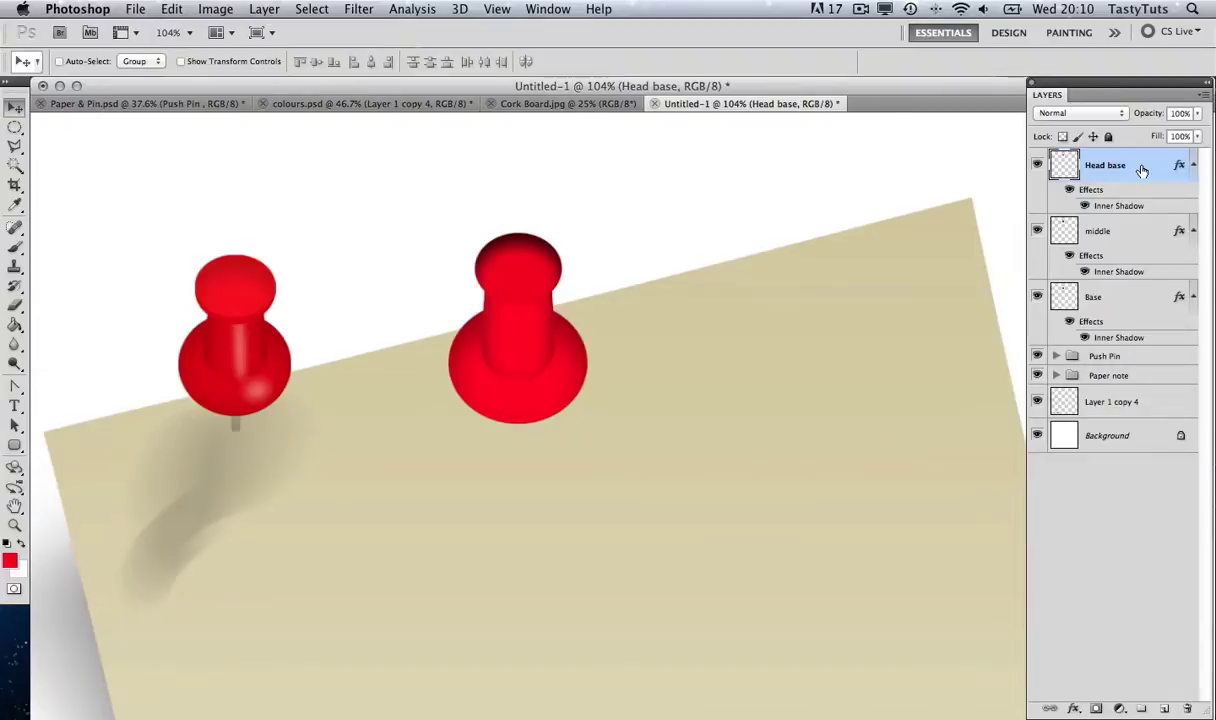
# Duplicate the Head base layer as a new layer named Head
pyautogui.rightClick(1142, 171)
pyautogui.click(1141, 167)
pyautogui.rightClick(1143, 173)
pyautogui.click(1027, 231)
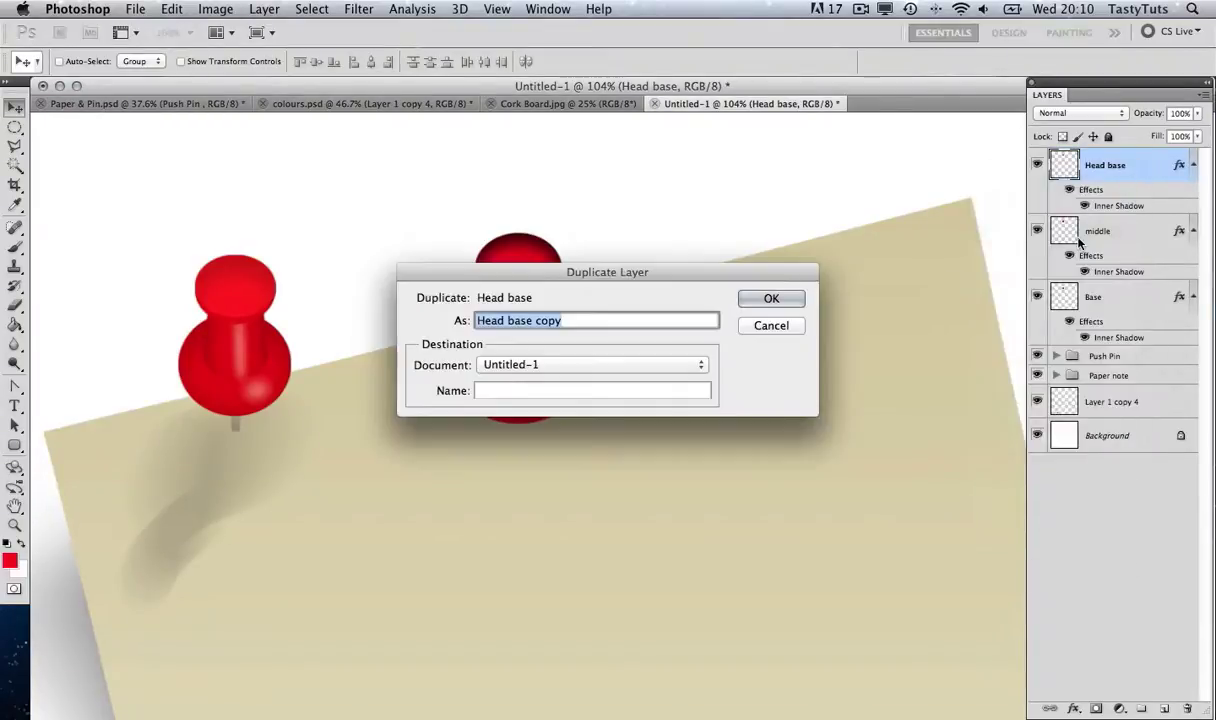
pyautogui.write('Head')
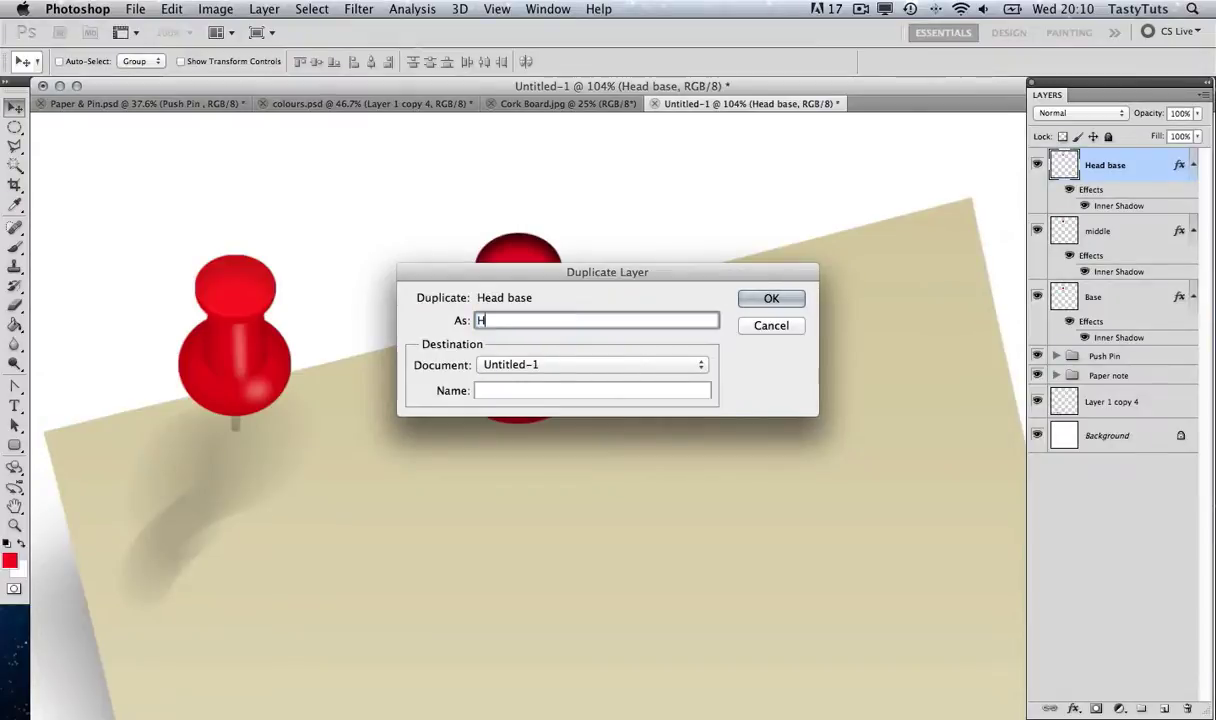
pyautogui.click(772, 299)
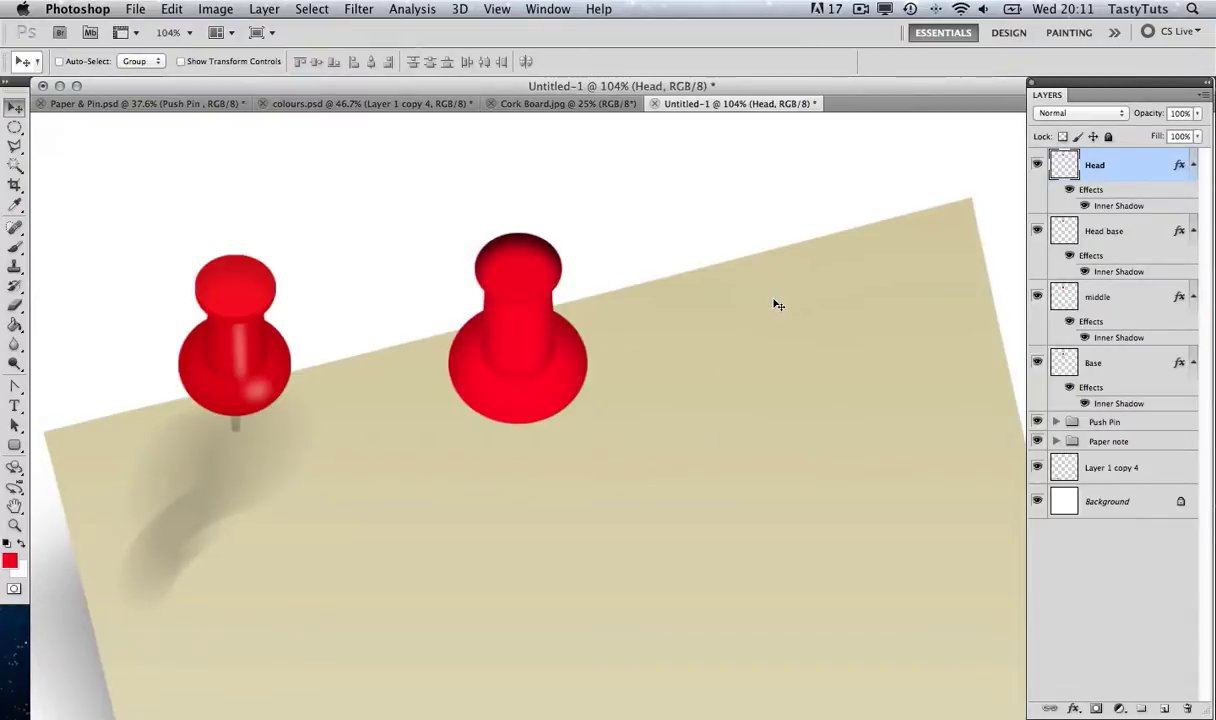
# Squash the Head shape to about 90.61% height, then bring the second pin back into view
pyautogui.press('z')
pyautogui.click(522, 276)
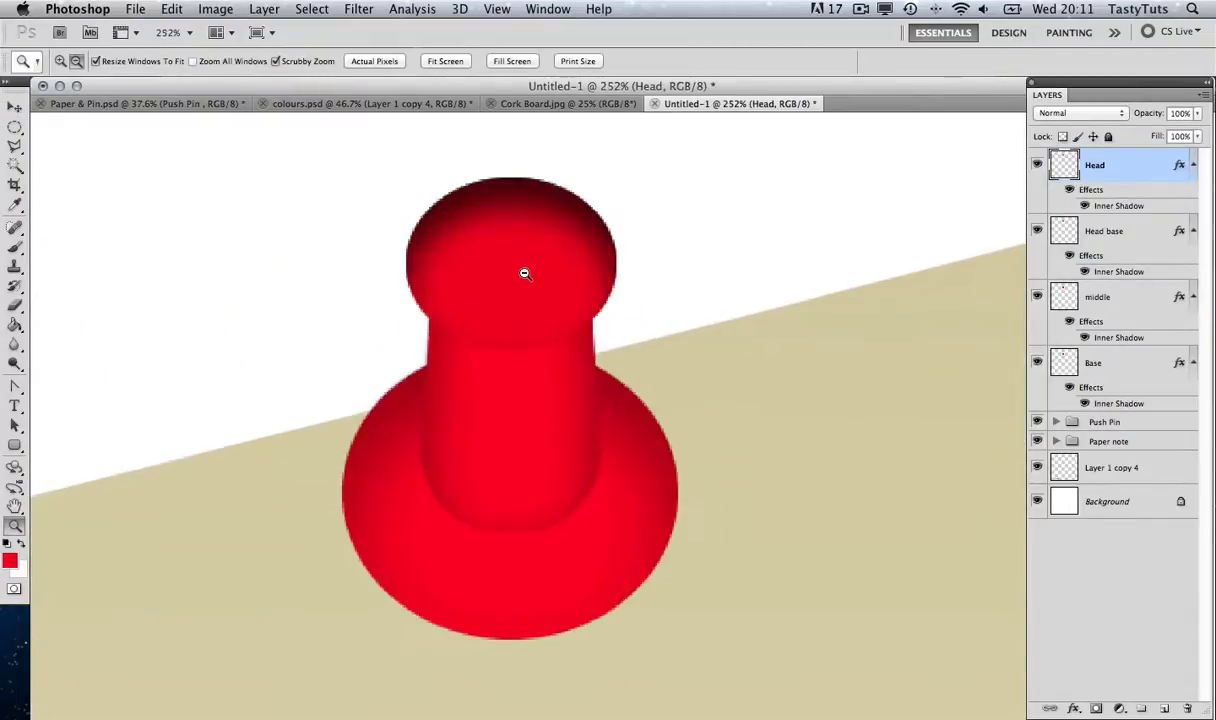
pyautogui.hotkey('ctrl', 't')
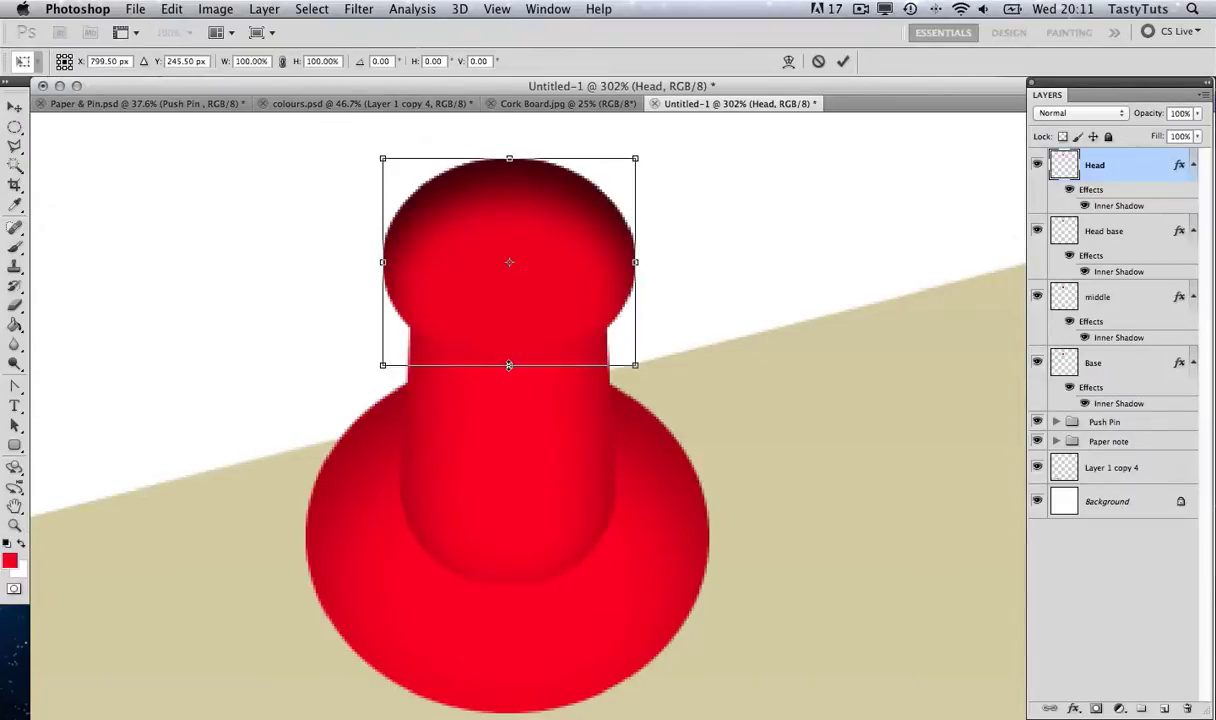
pyautogui.moveTo(509, 365); pyautogui.dragTo(510, 346)
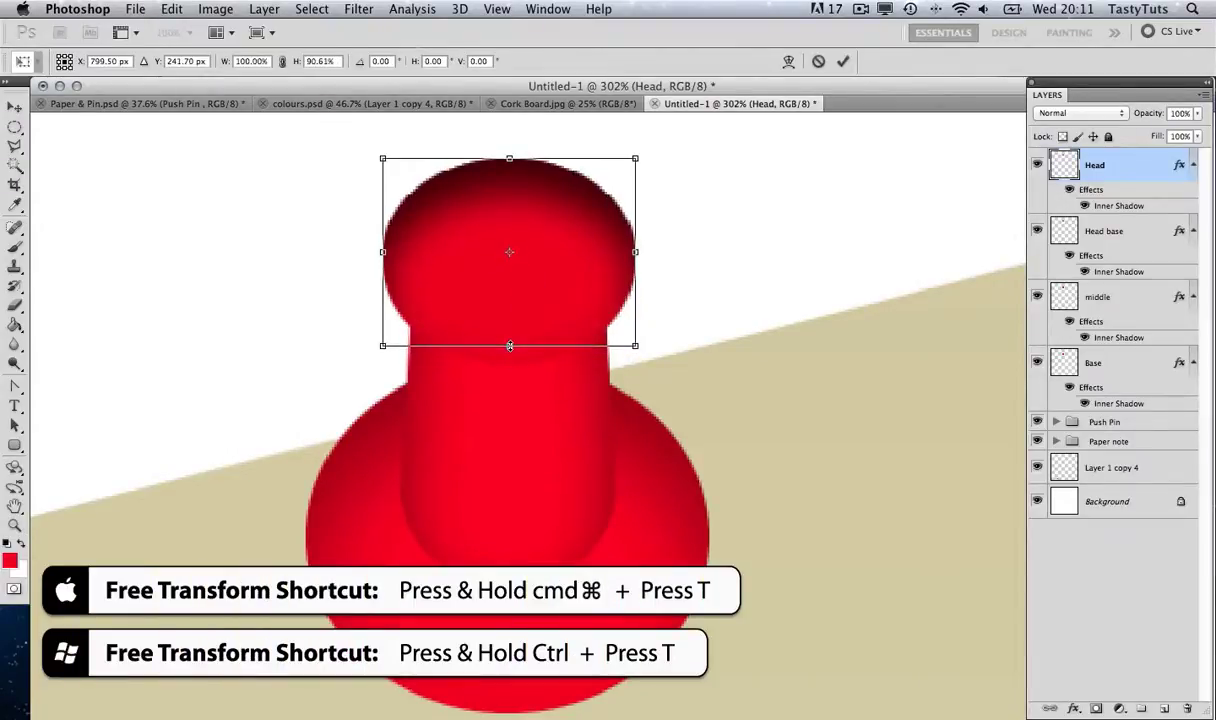
pyautogui.scroll(-3, 509, 346)
pyautogui.press('Return')
pyautogui.press('z')
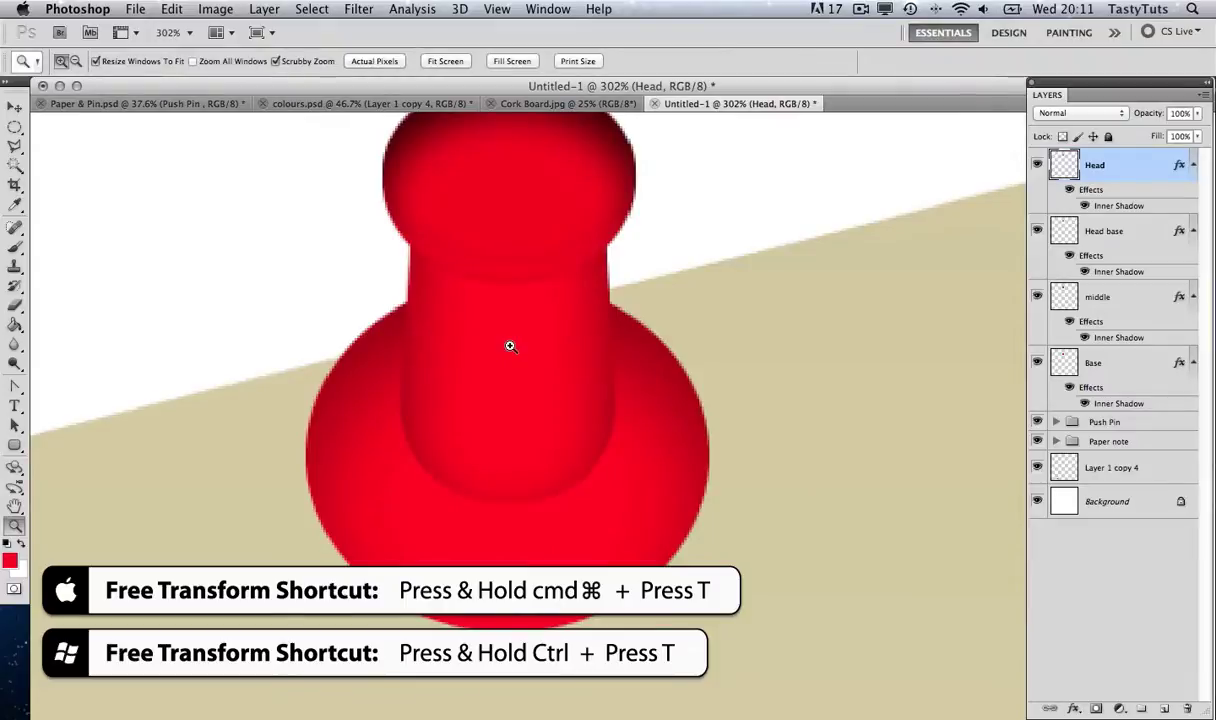
pyautogui.moveTo(629, 227); pyautogui.dragTo(768, 261)
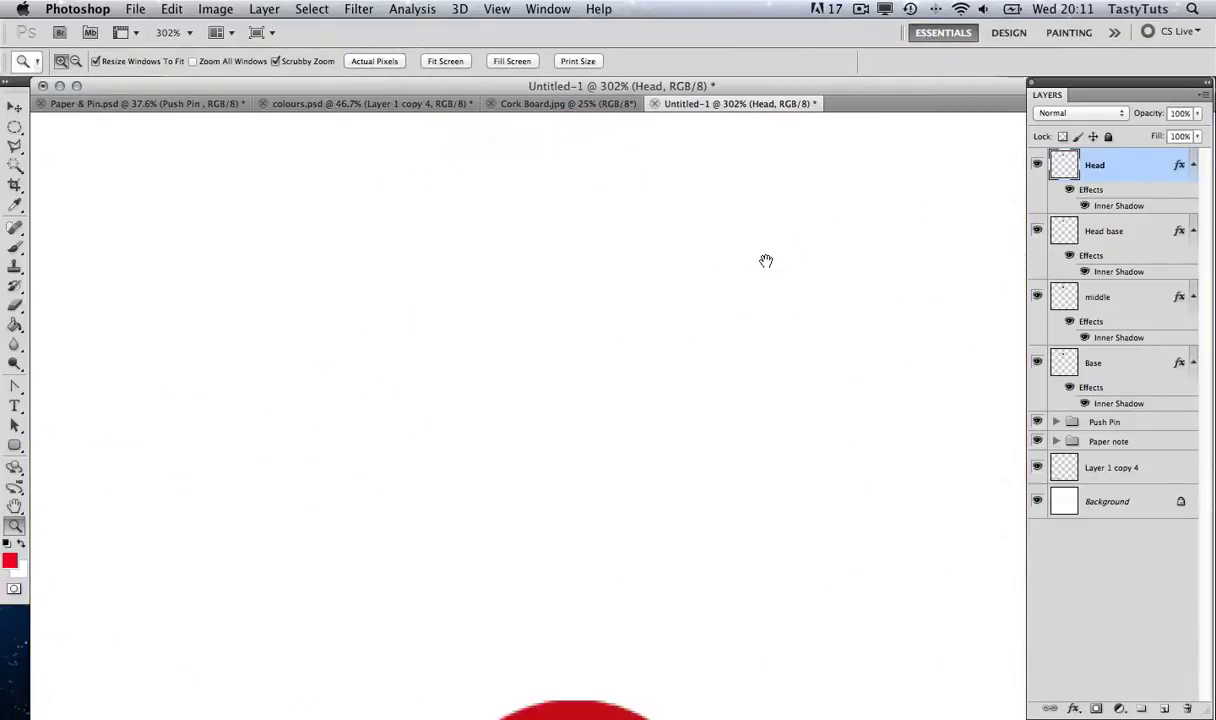
pyautogui.moveTo(844, 402); pyautogui.dragTo(63, 177)
pyautogui.moveTo(991, 476); pyautogui.dragTo(454, 278)
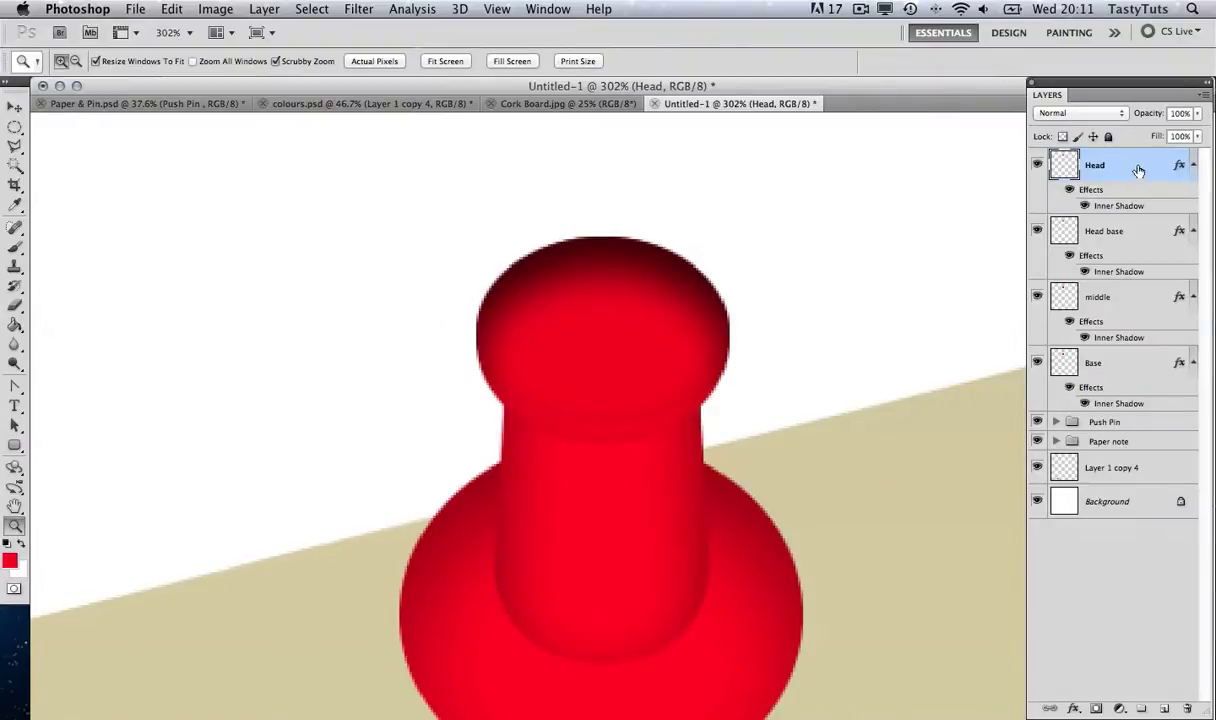
# Lower the Head layer's Inner Shadow opacity to 25%
pyautogui.doubleClick(1135, 167)
pyautogui.click(745, 322)
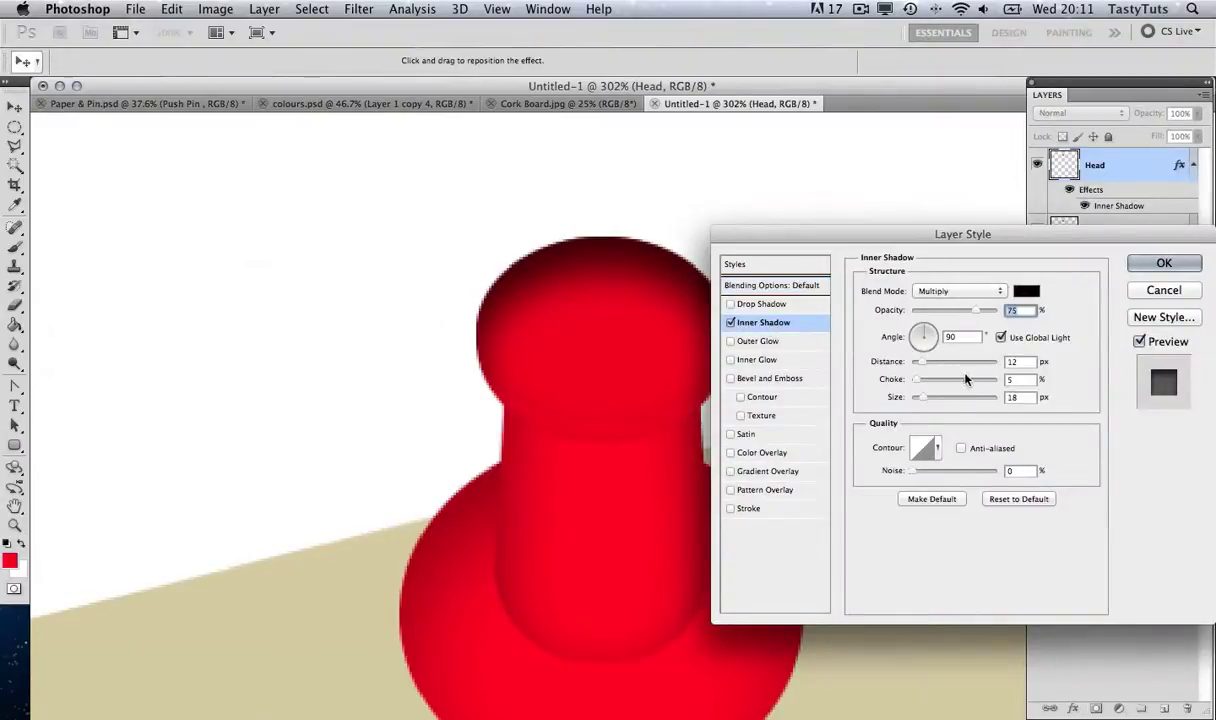
pyautogui.click(925, 312)
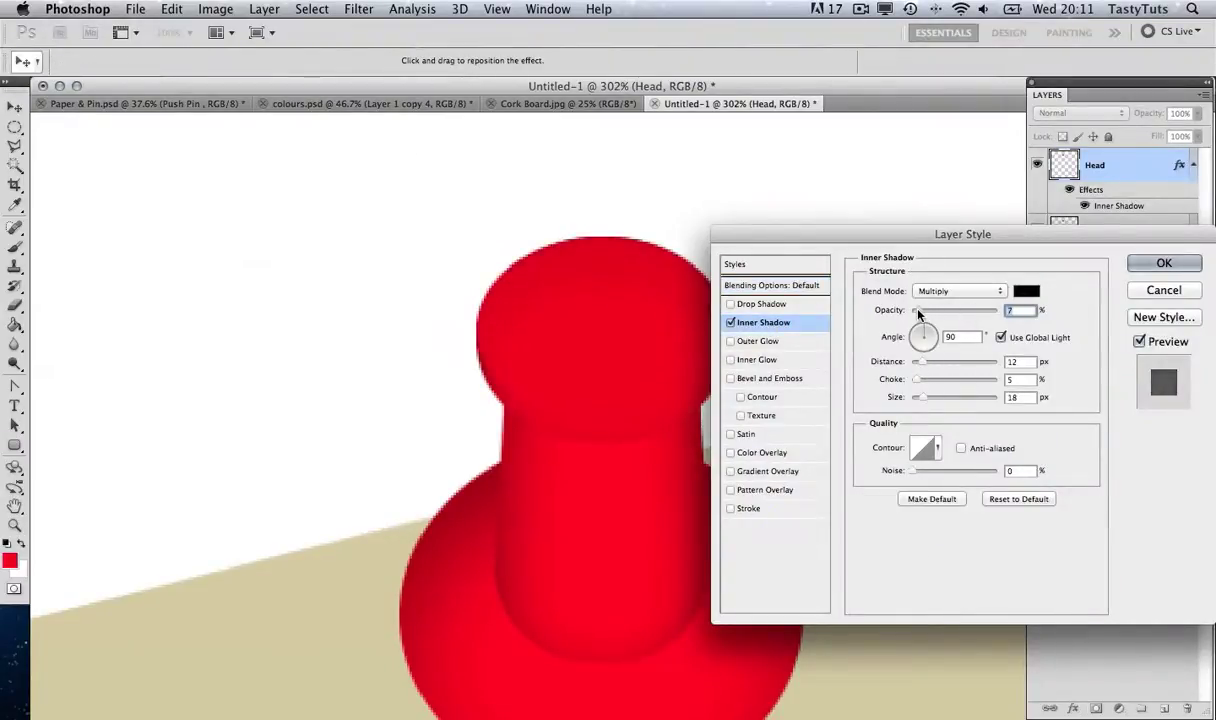
pyautogui.moveTo(925, 313); pyautogui.dragTo(931, 312)
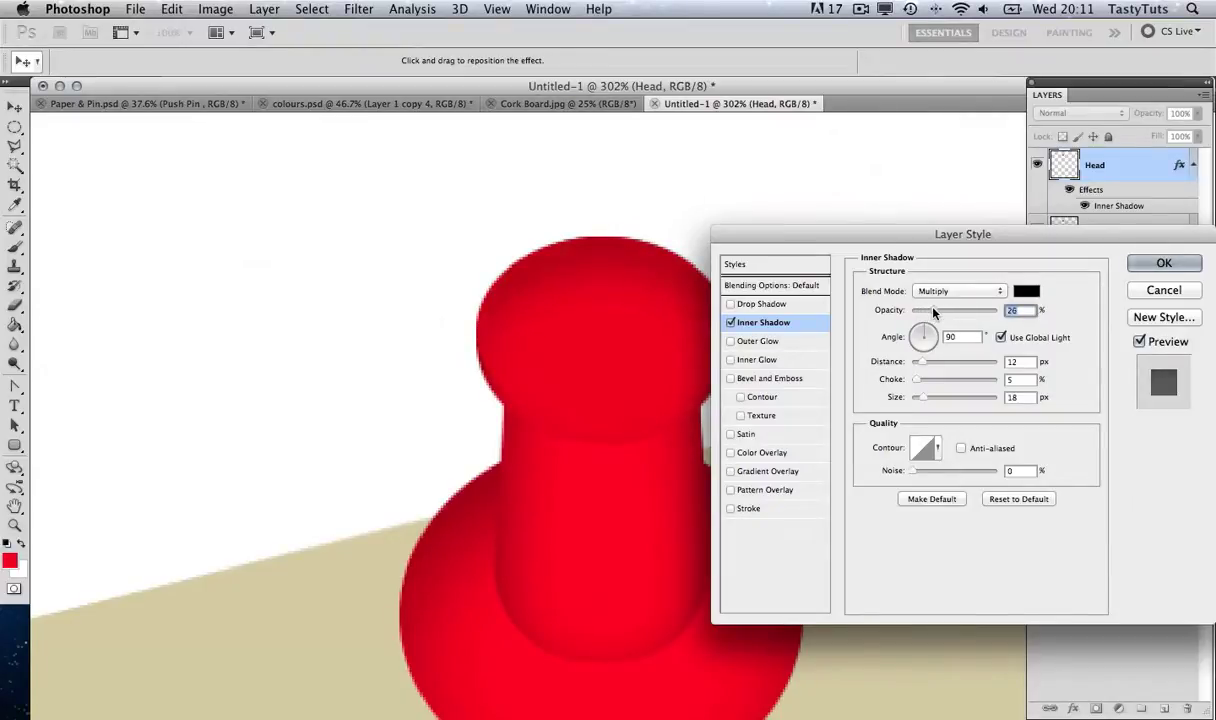
# Add a Color Overlay to Head using the sampled pin red #f2031f
pyautogui.click(763, 452)
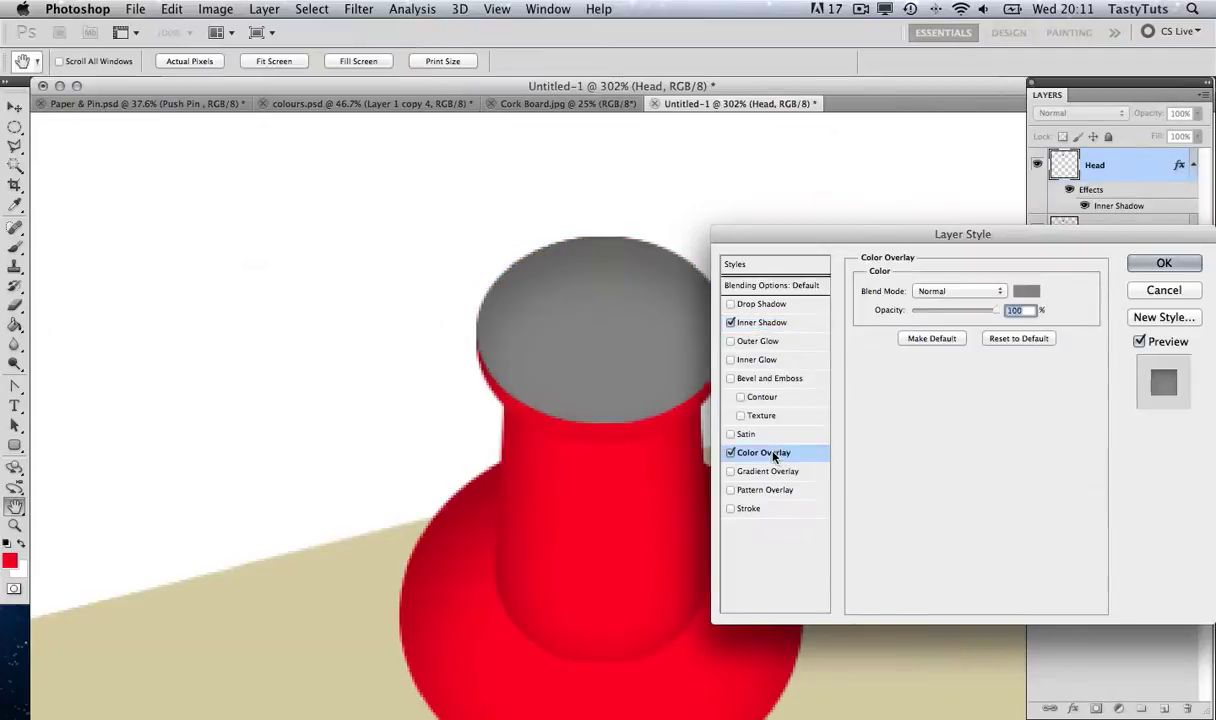
pyautogui.click(1026, 291)
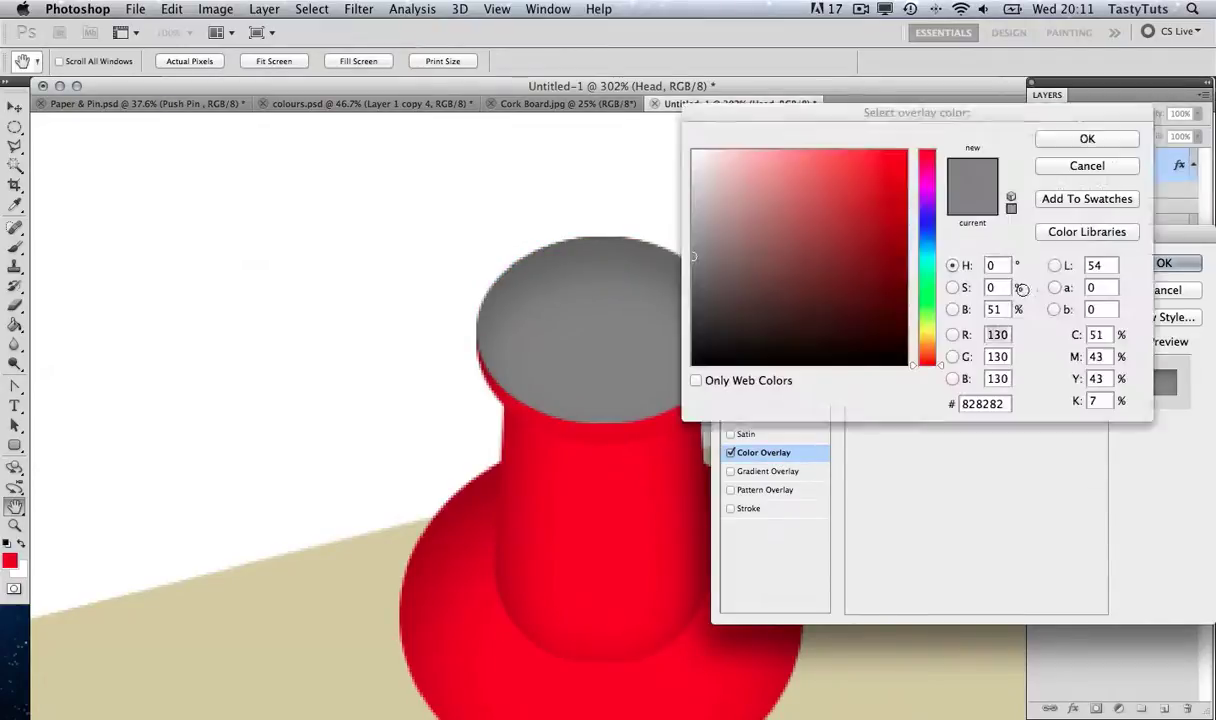
pyautogui.click(500, 620)
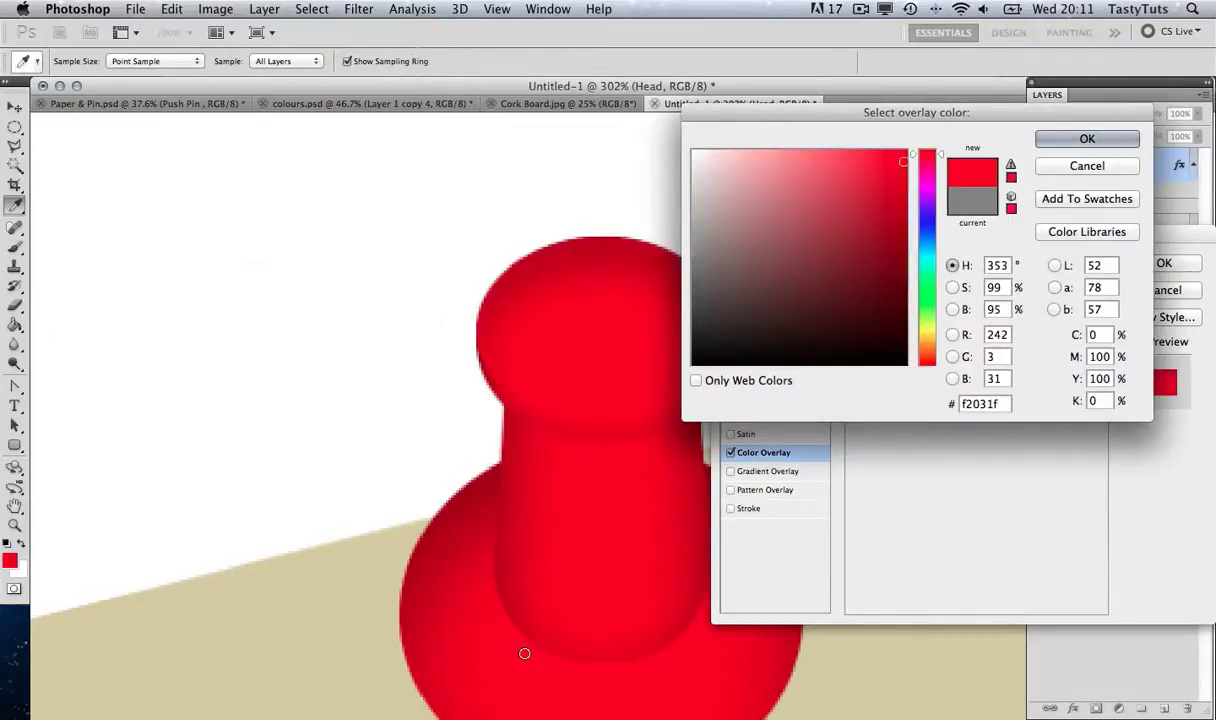
pyautogui.click(1058, 140)
pyautogui.click(1140, 265)
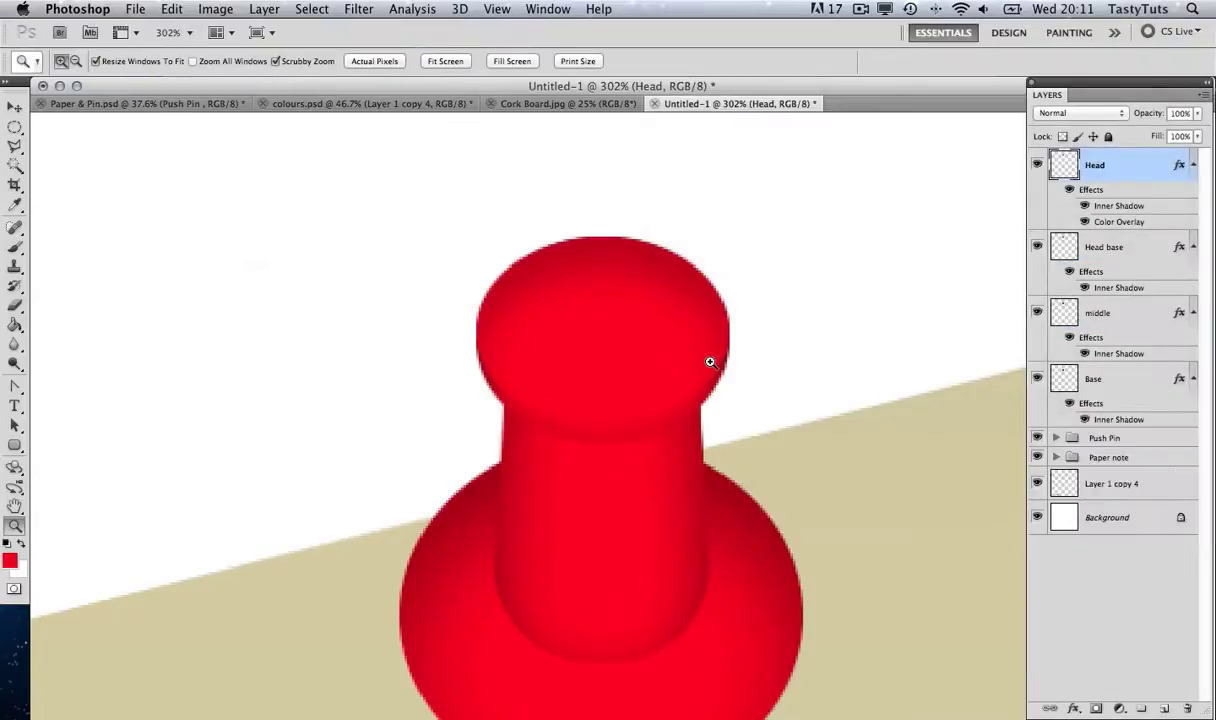
pyautogui.keyDown('alt'); pyautogui.click(657, 336); pyautogui.keyUp('alt')
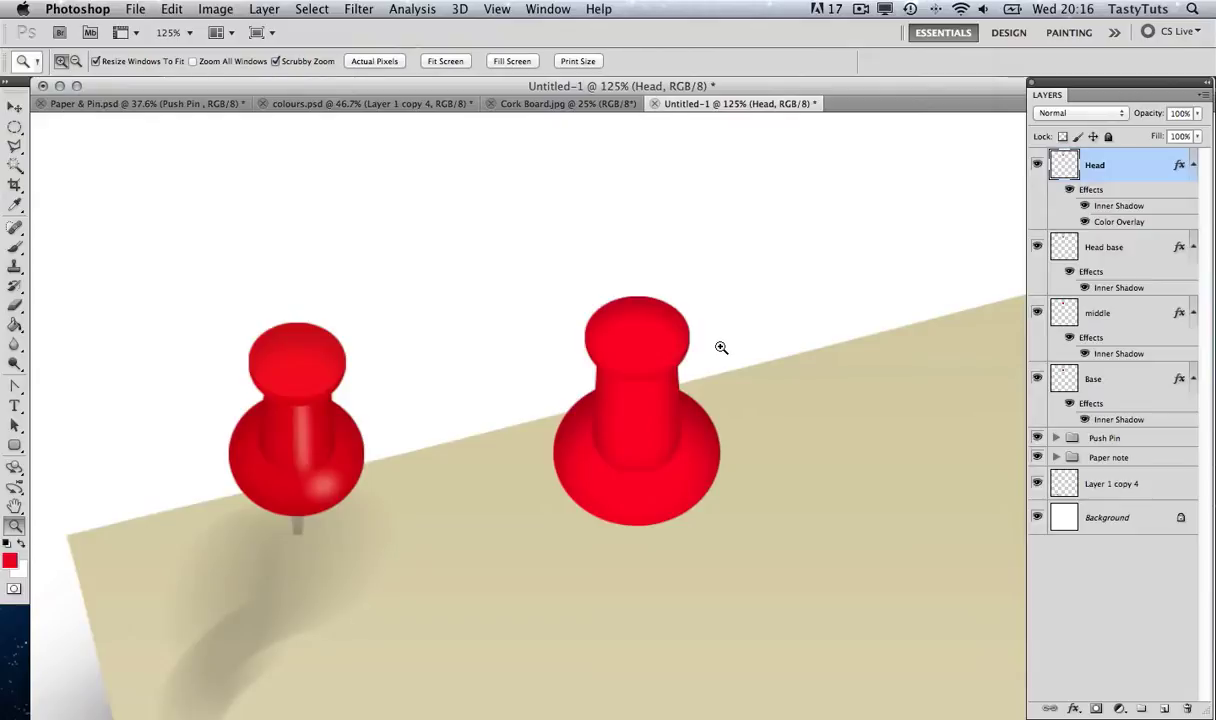
# Give Head base a Color Overlay sampled from the pin red and darkened to #ca021a
pyautogui.click(1131, 247)
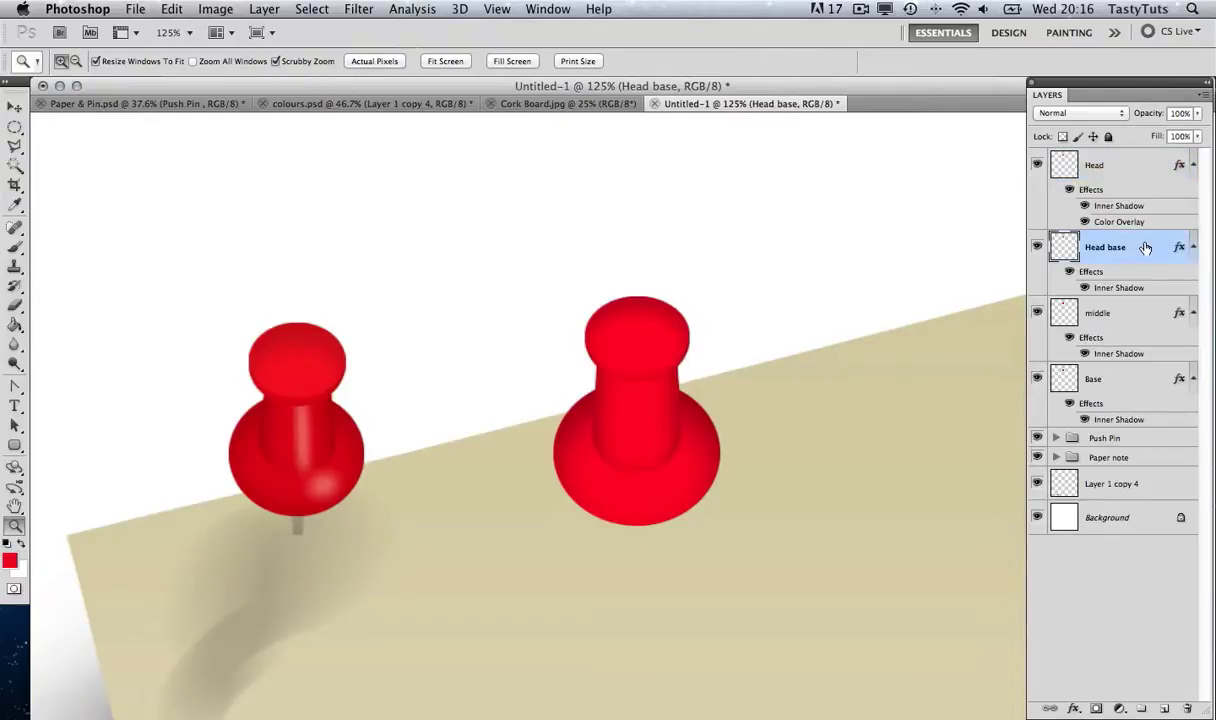
pyautogui.doubleClick(1131, 247)
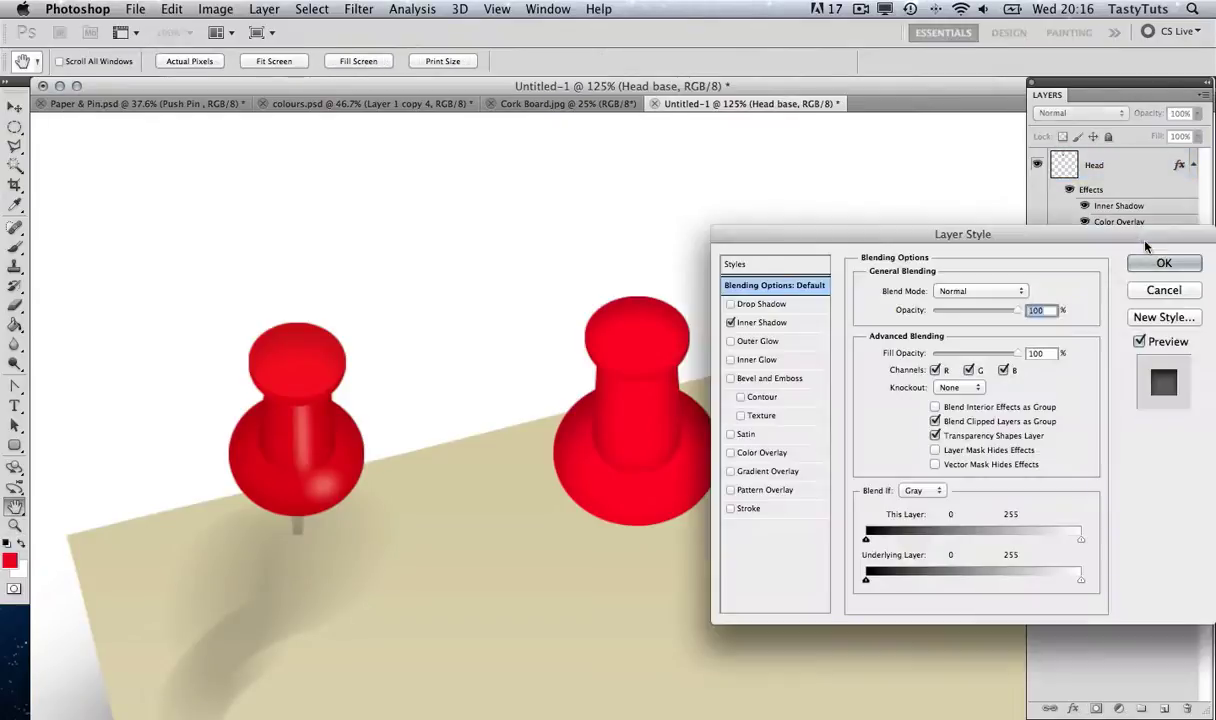
pyautogui.click(760, 452)
pyautogui.click(1027, 293)
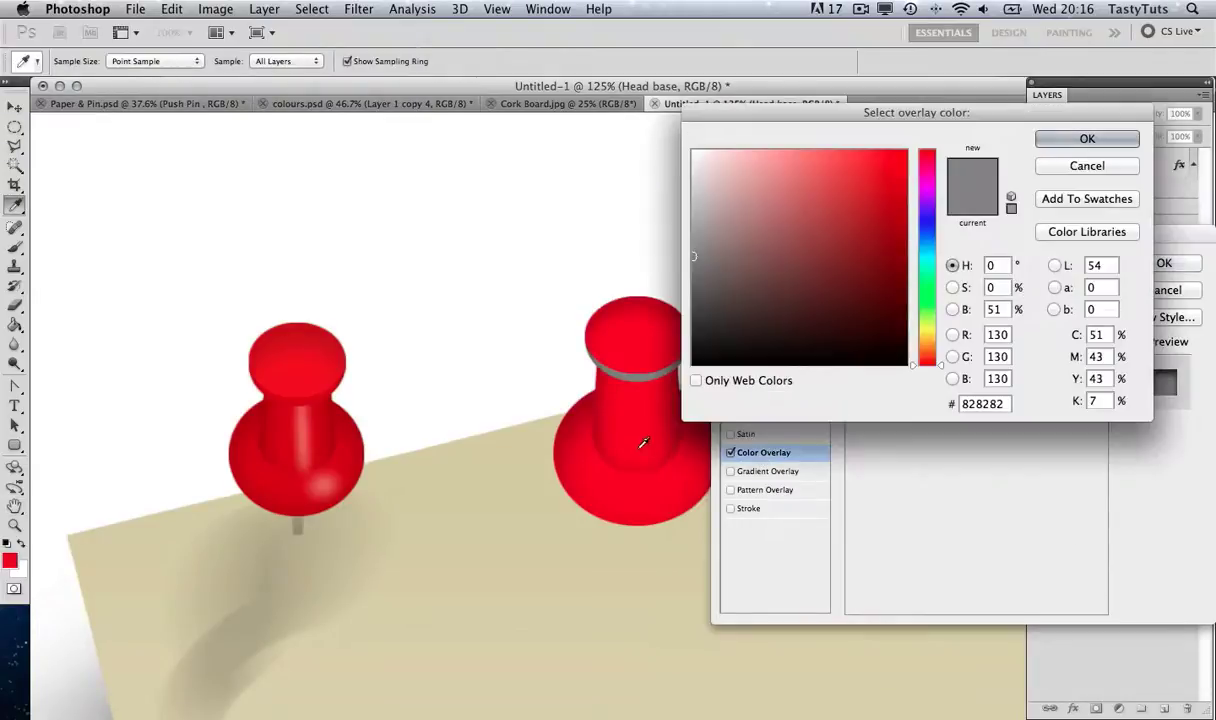
pyautogui.click(605, 460)
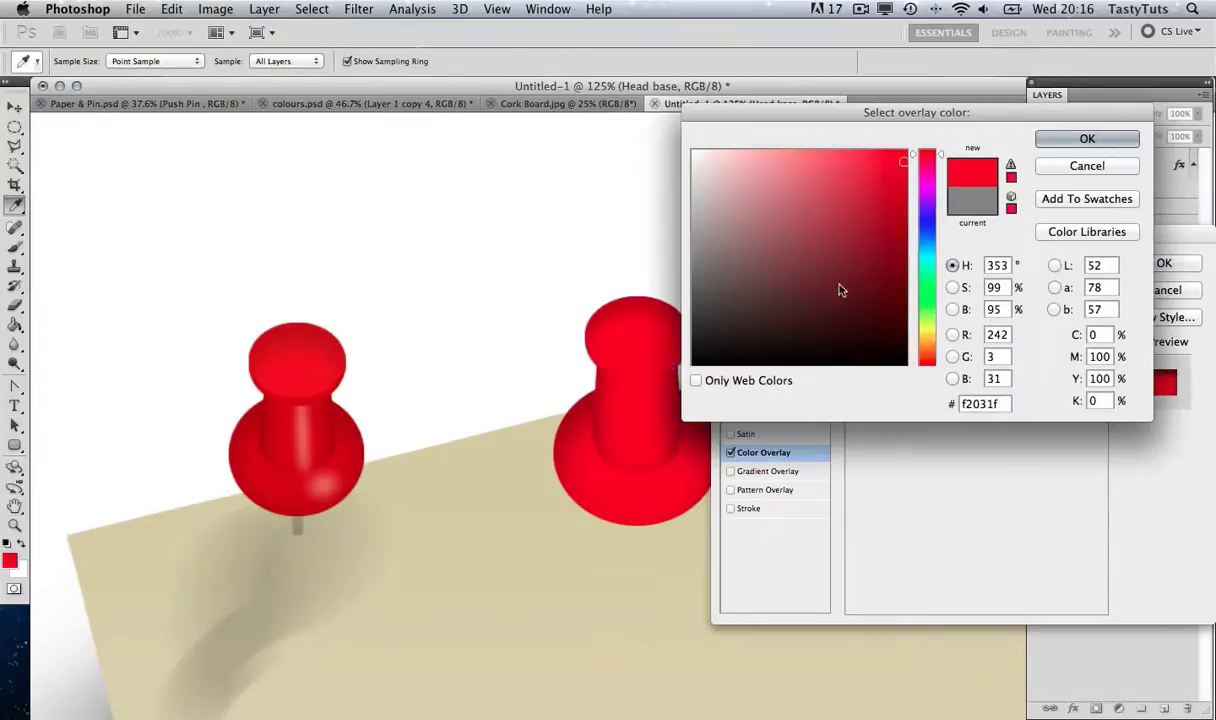
pyautogui.click(905, 186)
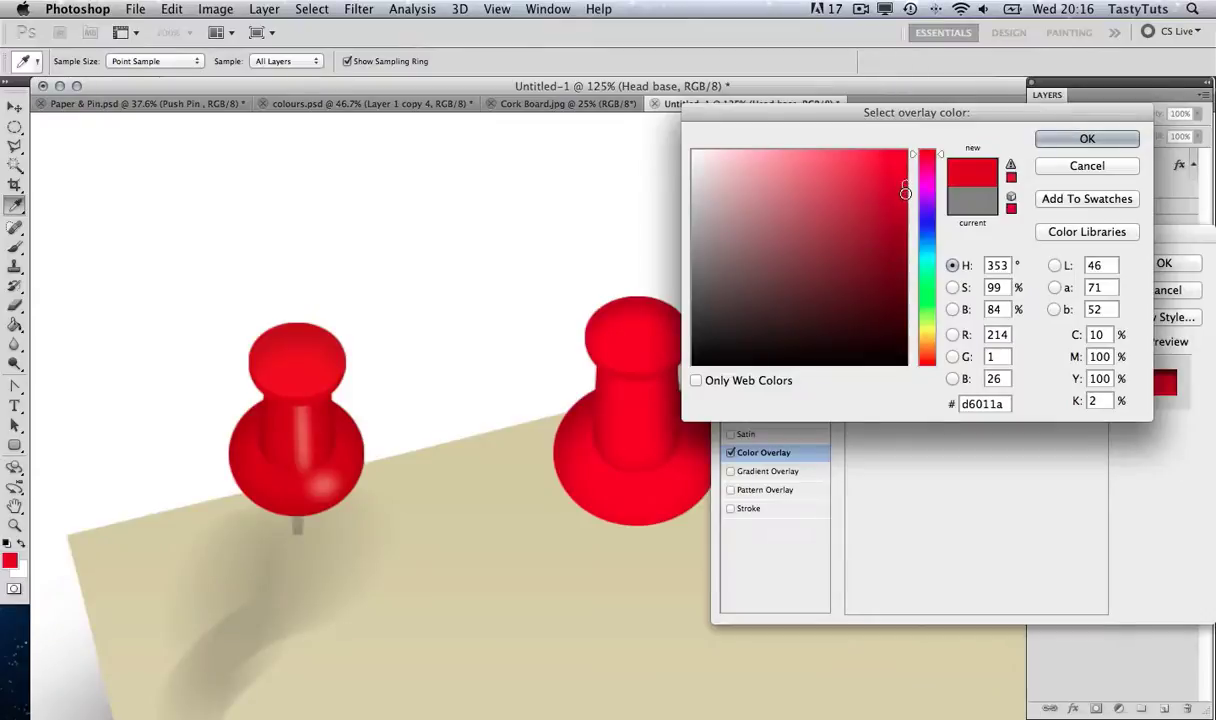
pyautogui.click(903, 194)
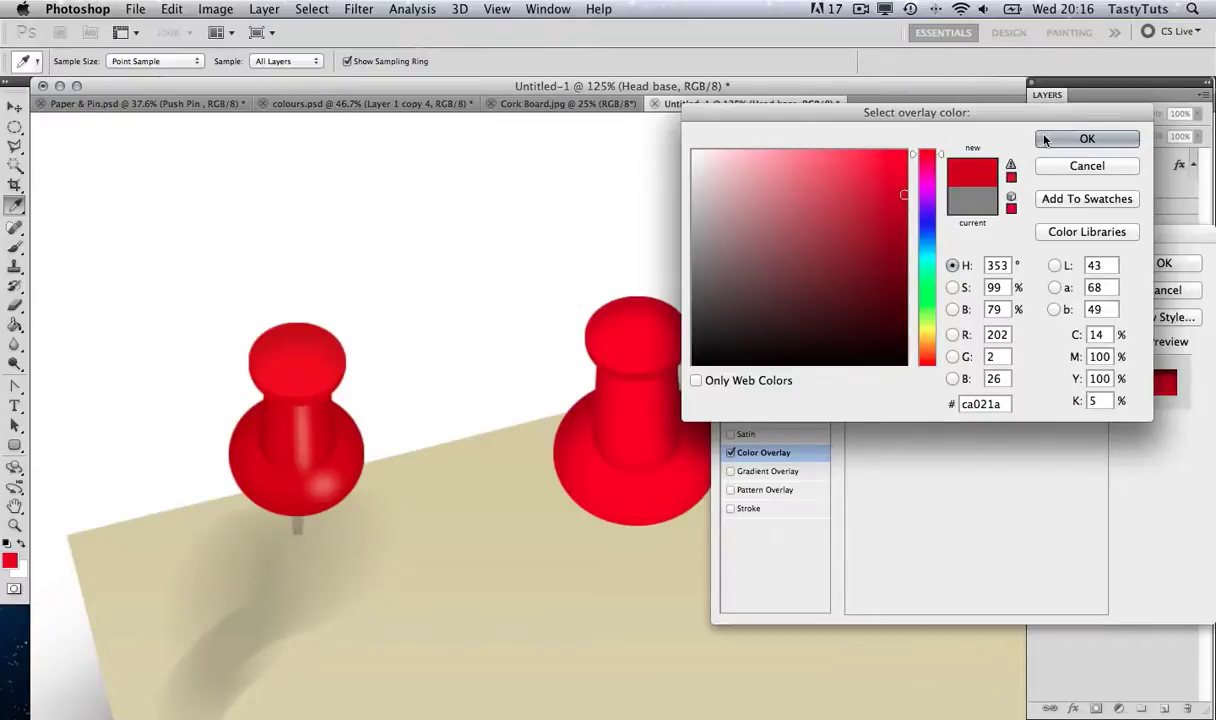
pyautogui.click(1087, 139)
pyautogui.click(1163, 263)
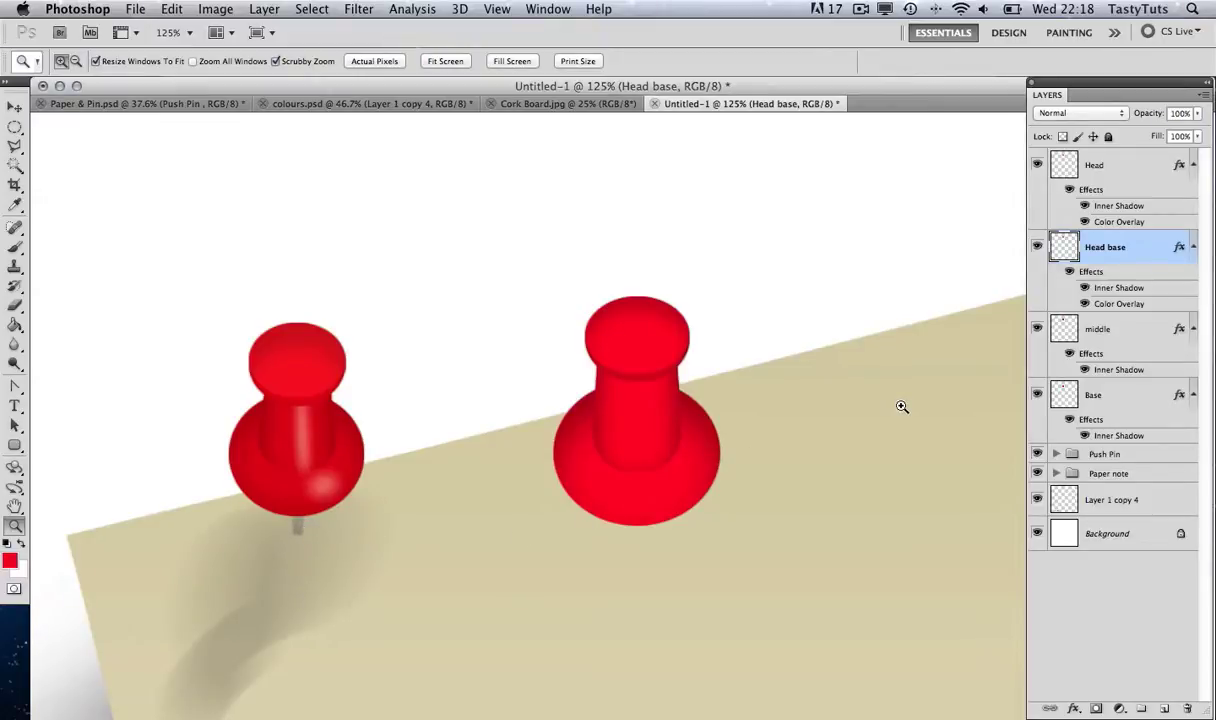
# Create a new layer named 'Pin Point'
pyautogui.press('super+shift+n')
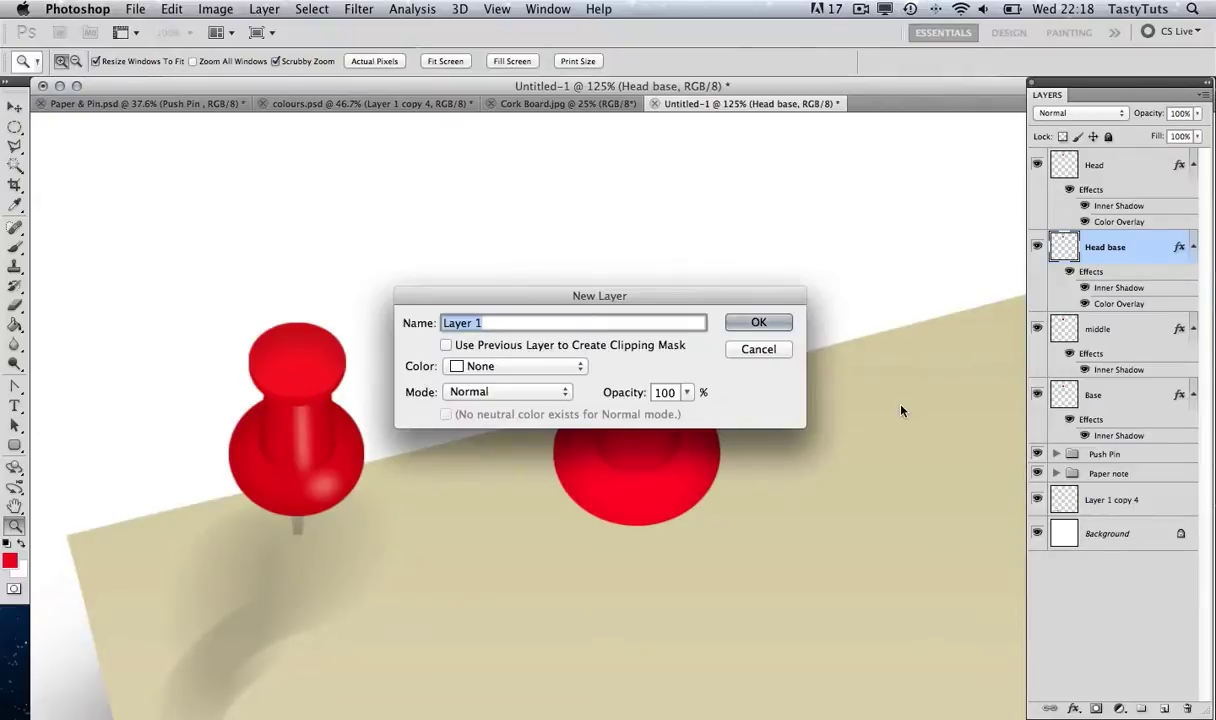
pyautogui.write('Pin Point')
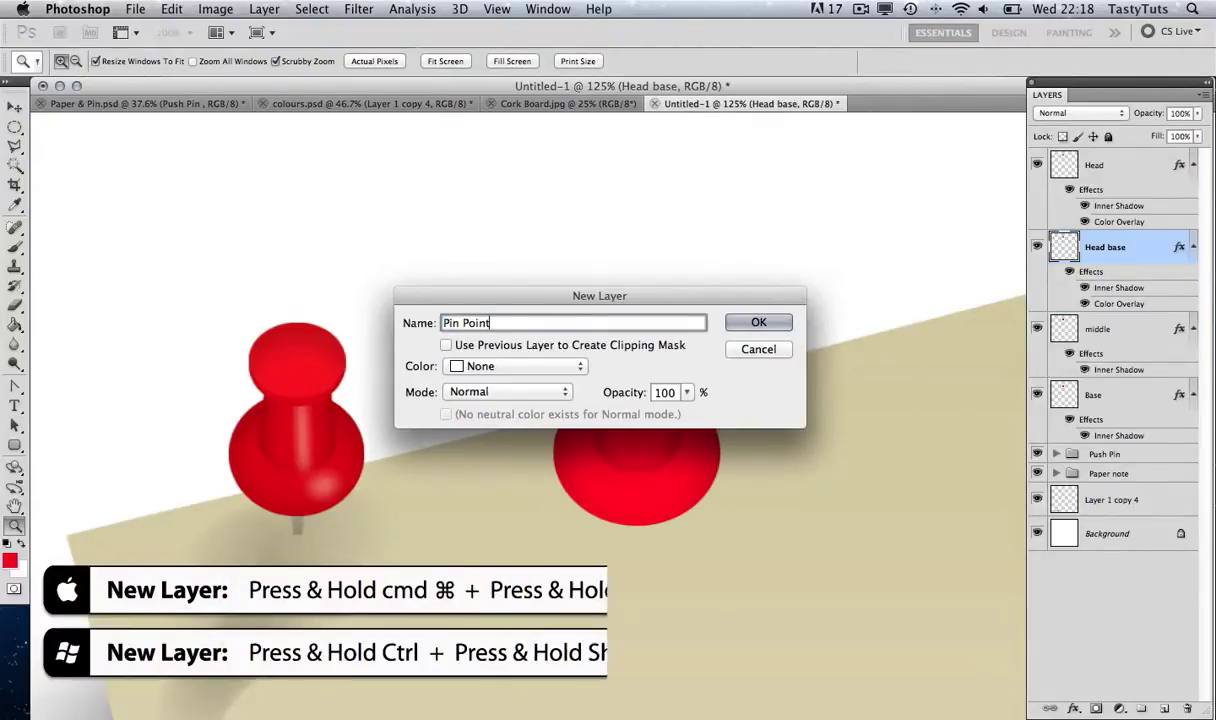
pyautogui.click(744, 321)
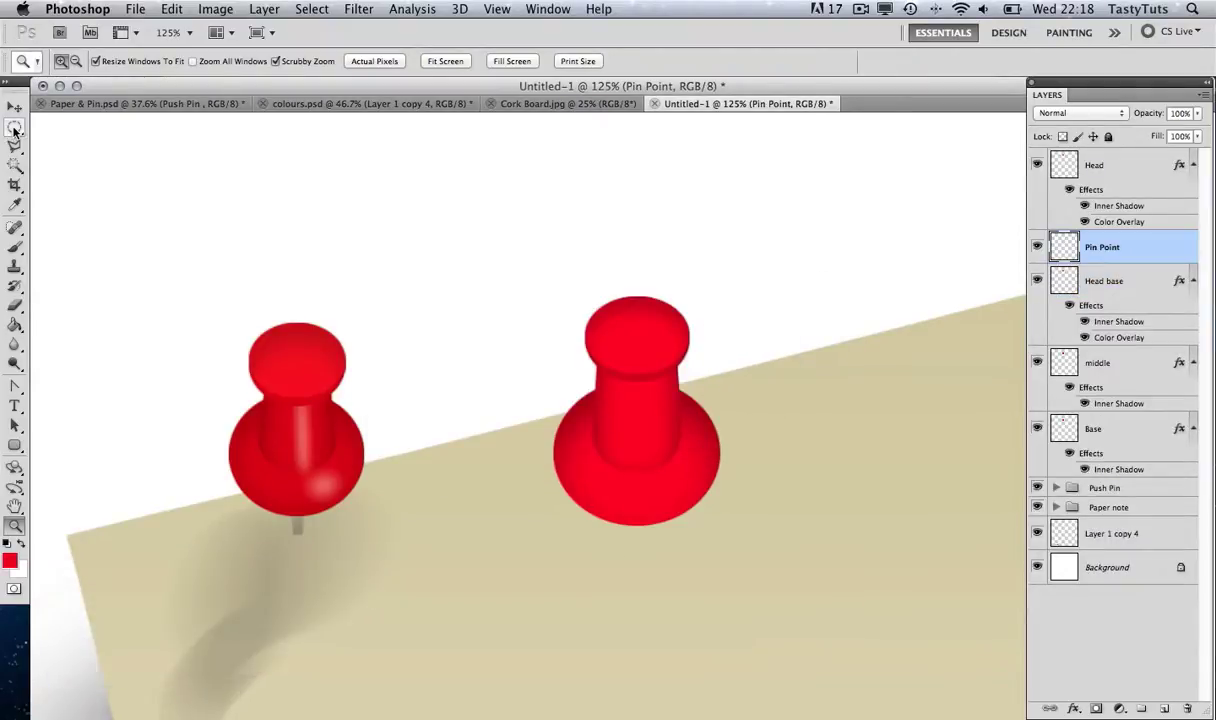
# Fill a narrow white rectangle below the right pin's base and position it as the needle
pyautogui.moveTo(14, 130); pyautogui.dragTo(53, 126)
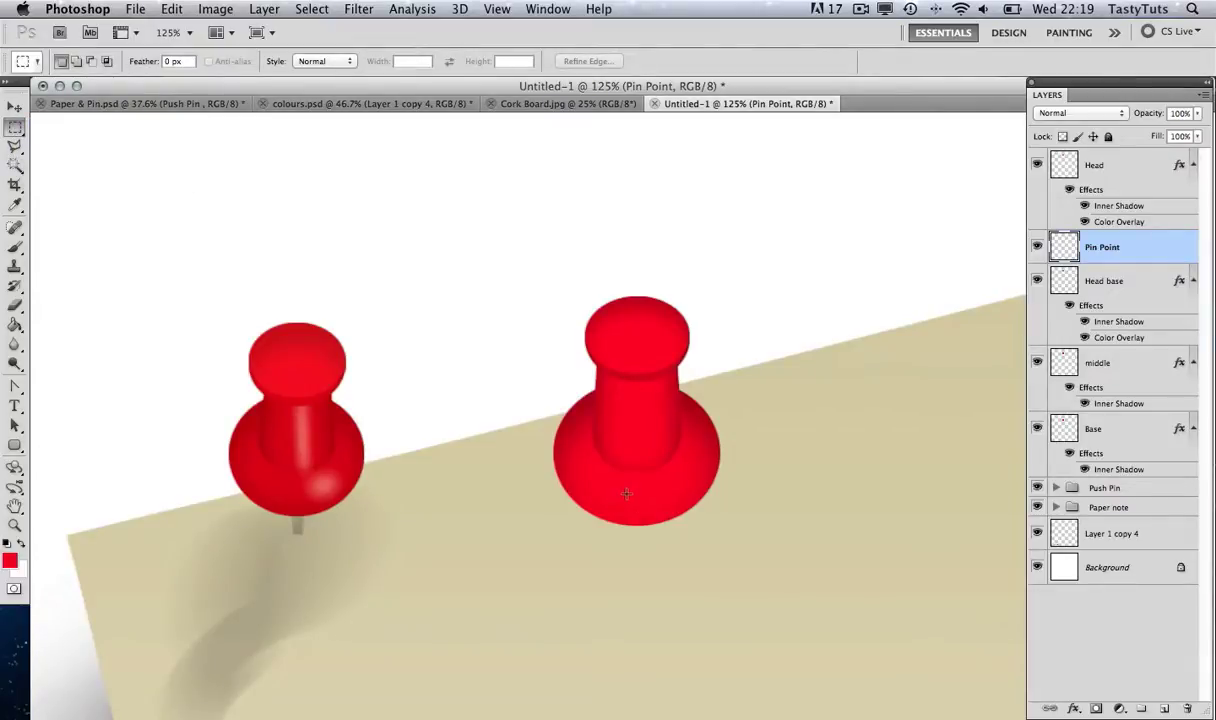
pyautogui.moveTo(626, 493); pyautogui.dragTo(643, 572)
pyautogui.click(20, 544)
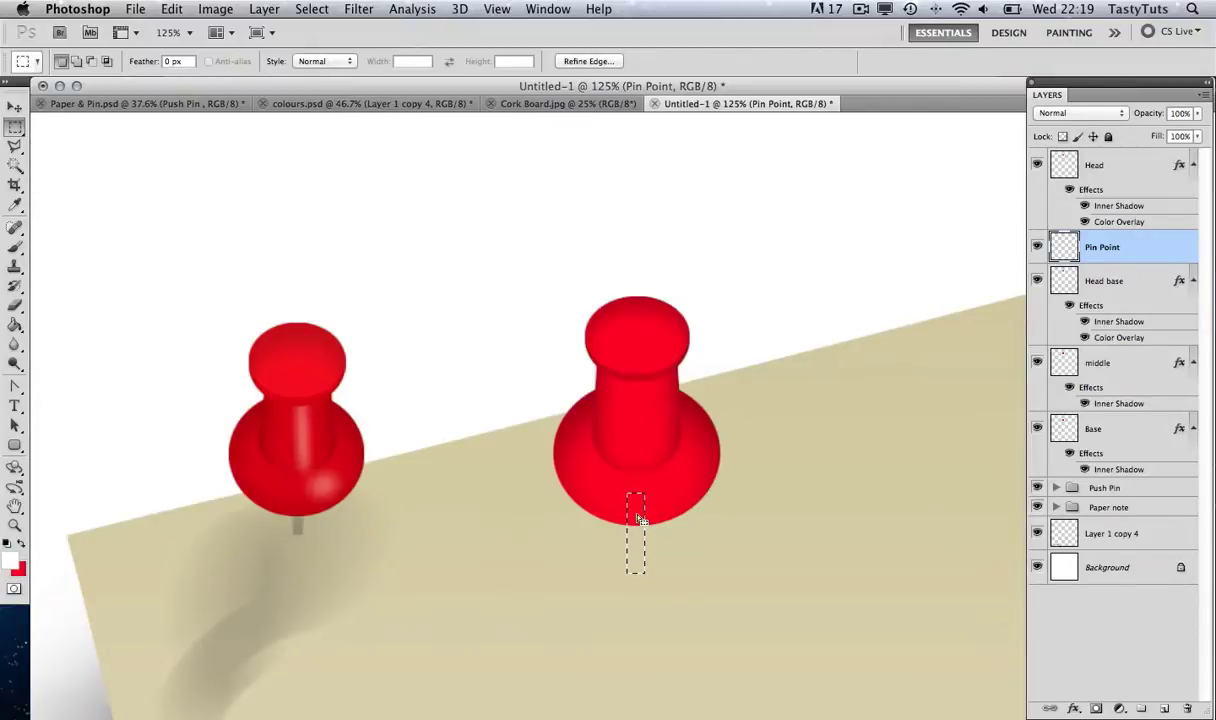
pyautogui.press('g')
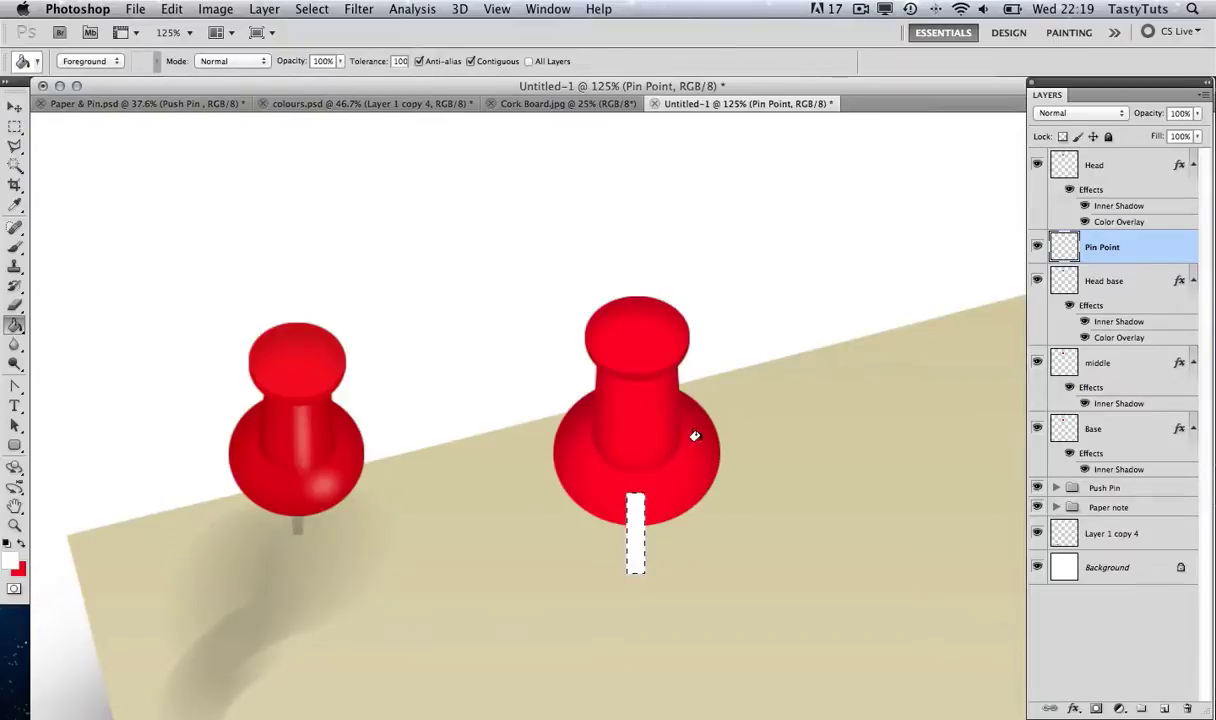
pyautogui.hotkey('ctrl', 'd')
pyautogui.press('v')
pyautogui.moveTo(641, 540)
pyautogui.mouseDown()
pyautogui.moveTo(640, 446)
pyautogui.moveTo(643, 527)
pyautogui.mouseUp()
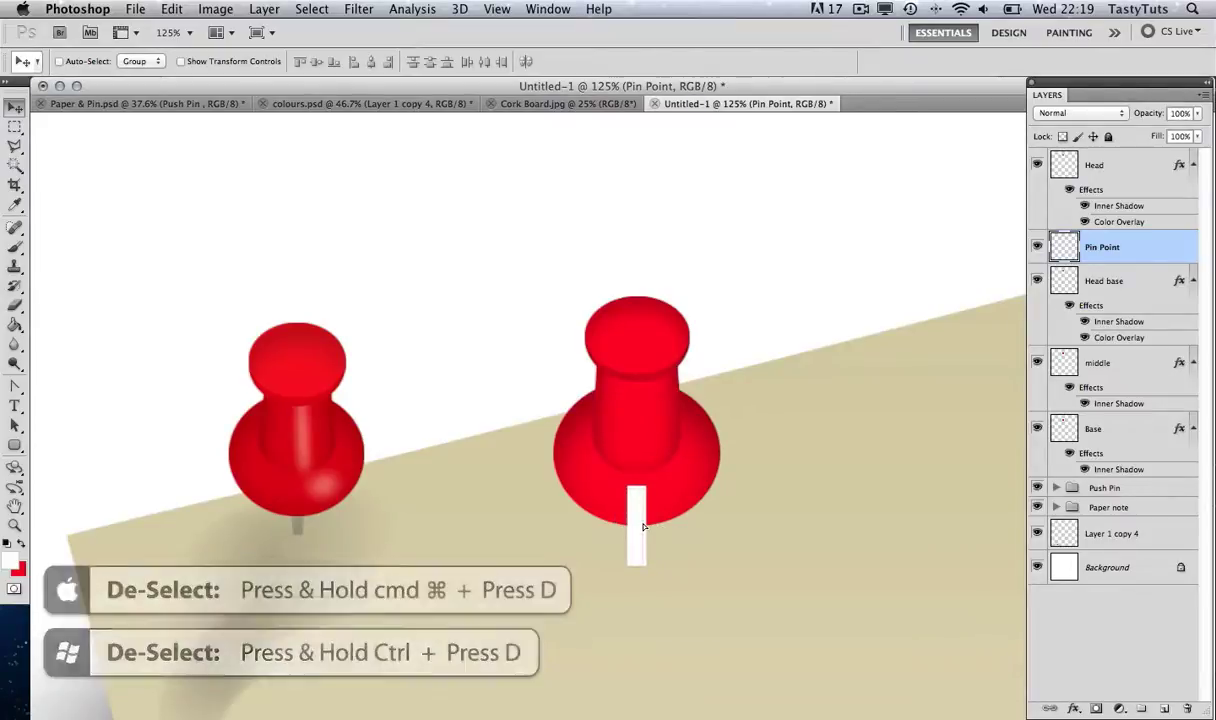
# Taper the needle's bottom end to a point with a Perspective transform
pyautogui.click(172, 9)
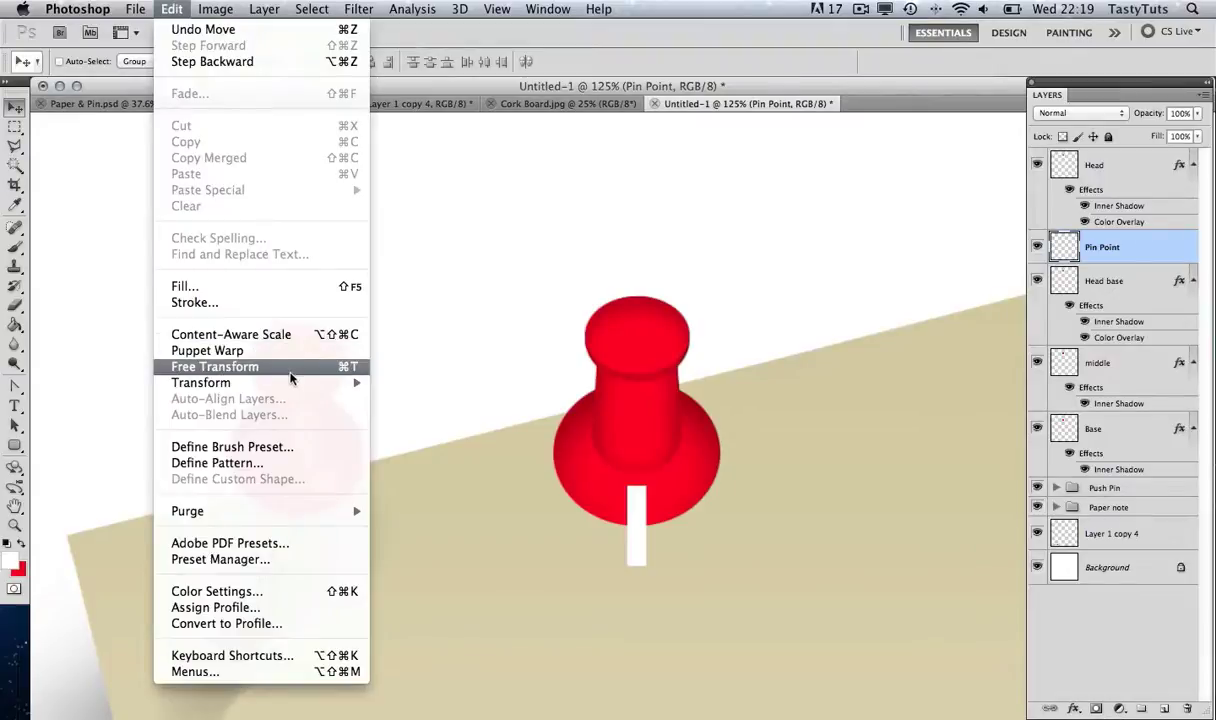
pyautogui.moveTo(291, 383)
pyautogui.click(405, 474)
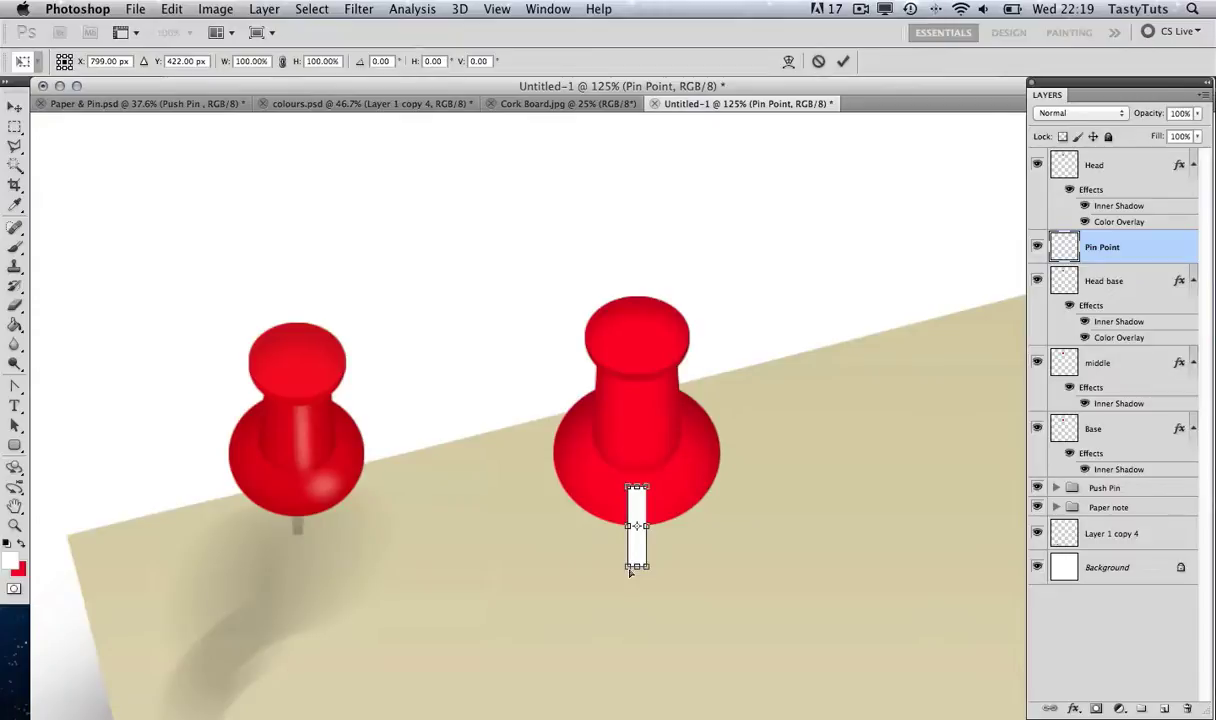
pyautogui.moveTo(630, 572); pyautogui.dragTo(632, 572)
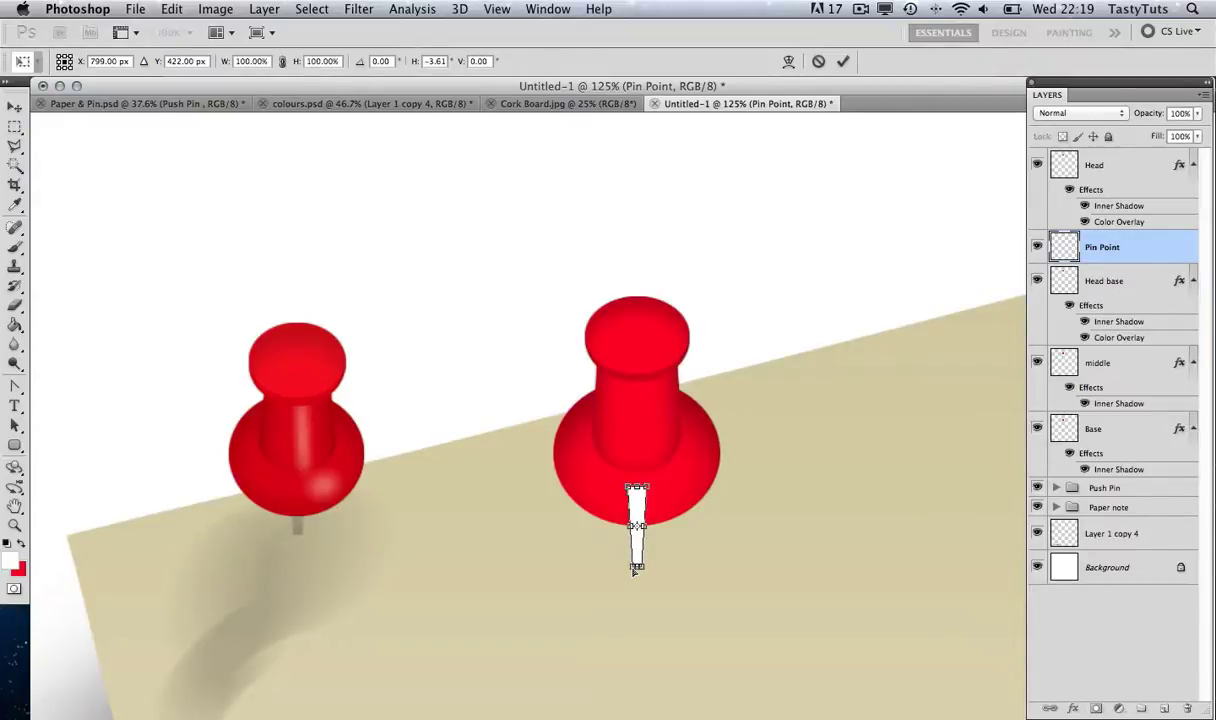
pyautogui.press('Return')
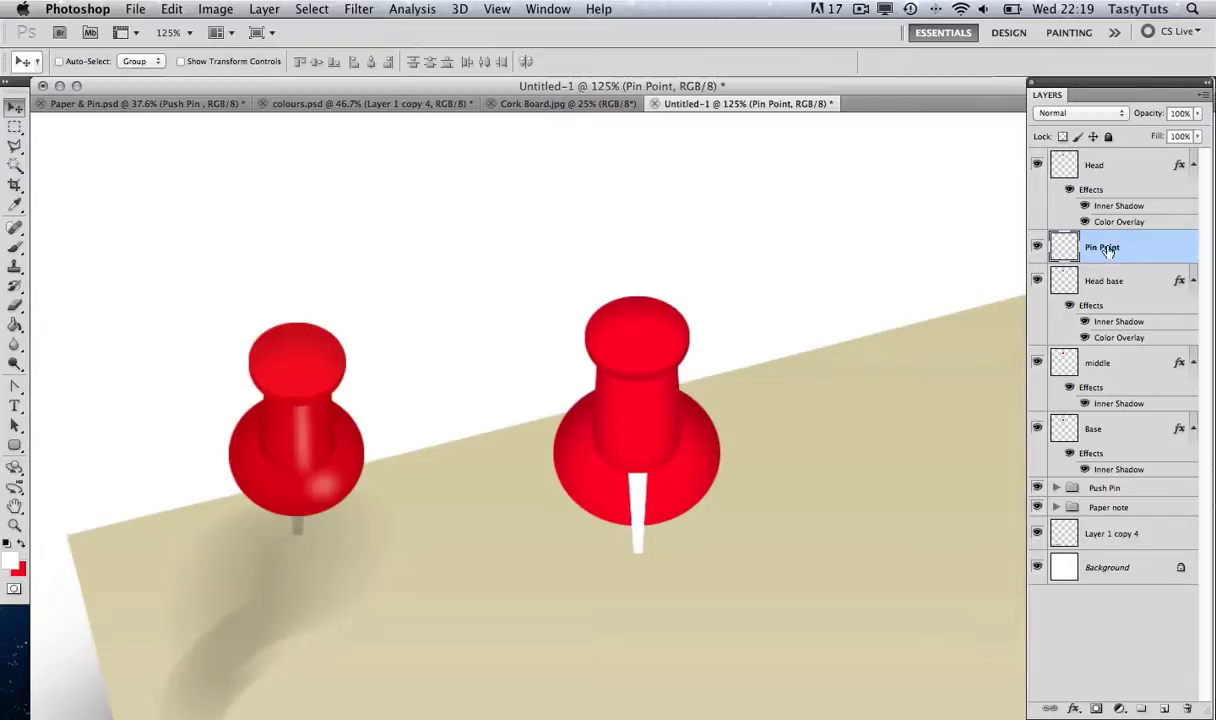
# Move the Pin Point layer below Base and nudge the needle into place
pyautogui.moveTo(1107, 251); pyautogui.dragTo(1110, 469)
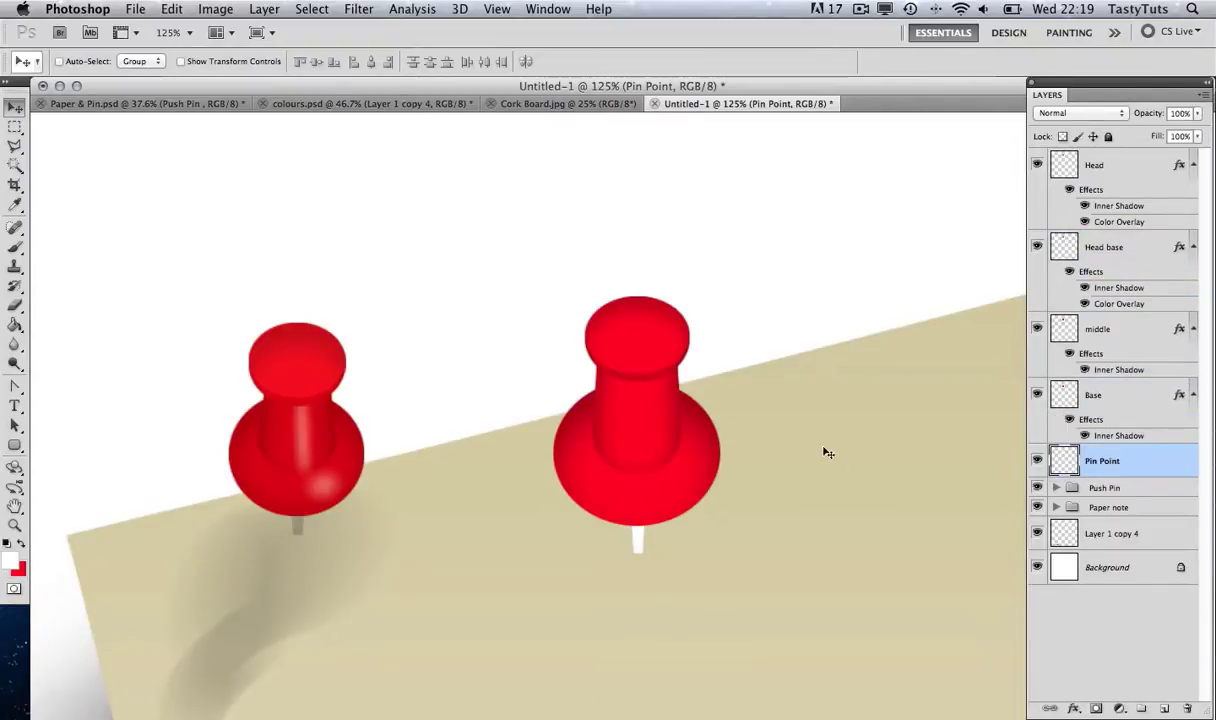
pyautogui.press('Left')
pyautogui.press('Left')
pyautogui.press('Down')
pyautogui.press('Down')
pyautogui.press('Right')
pyautogui.press('Up')
pyautogui.press('Up')
pyautogui.press('Up')
# Give Pin Point a Gradient Overlay at 51% opacity and an 80° angle
pyautogui.doubleClick(1145, 463)
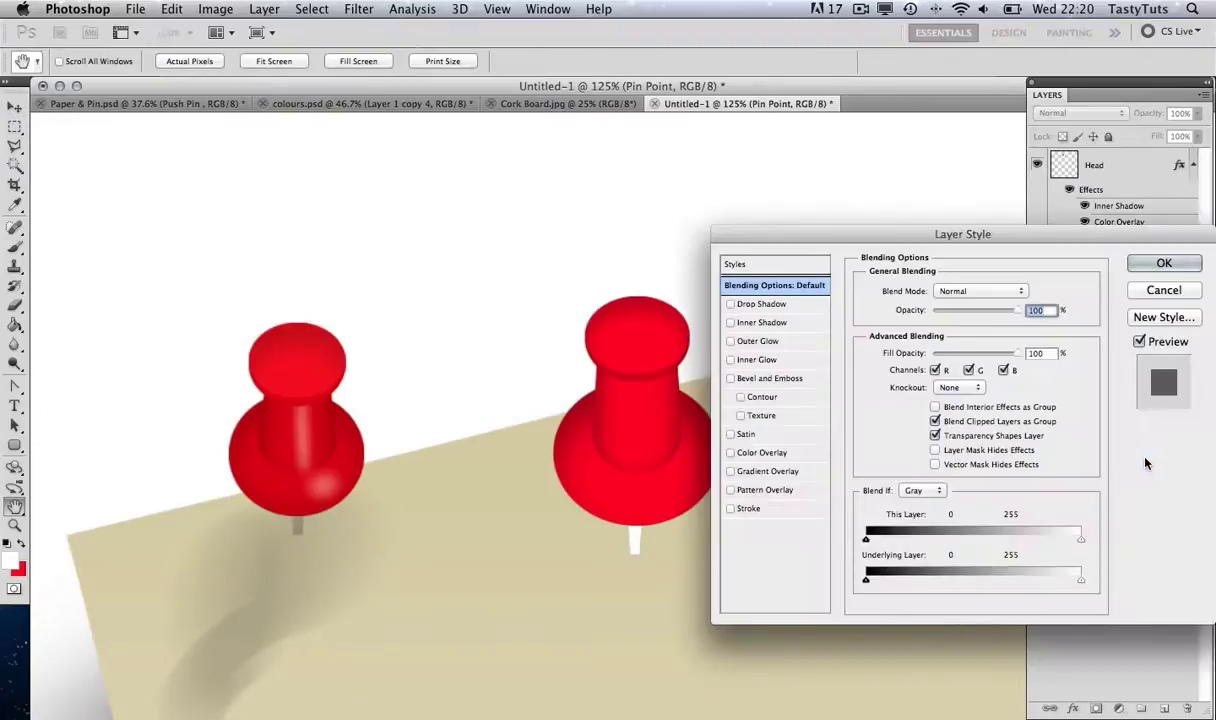
pyautogui.click(768, 473)
pyautogui.click(768, 473)
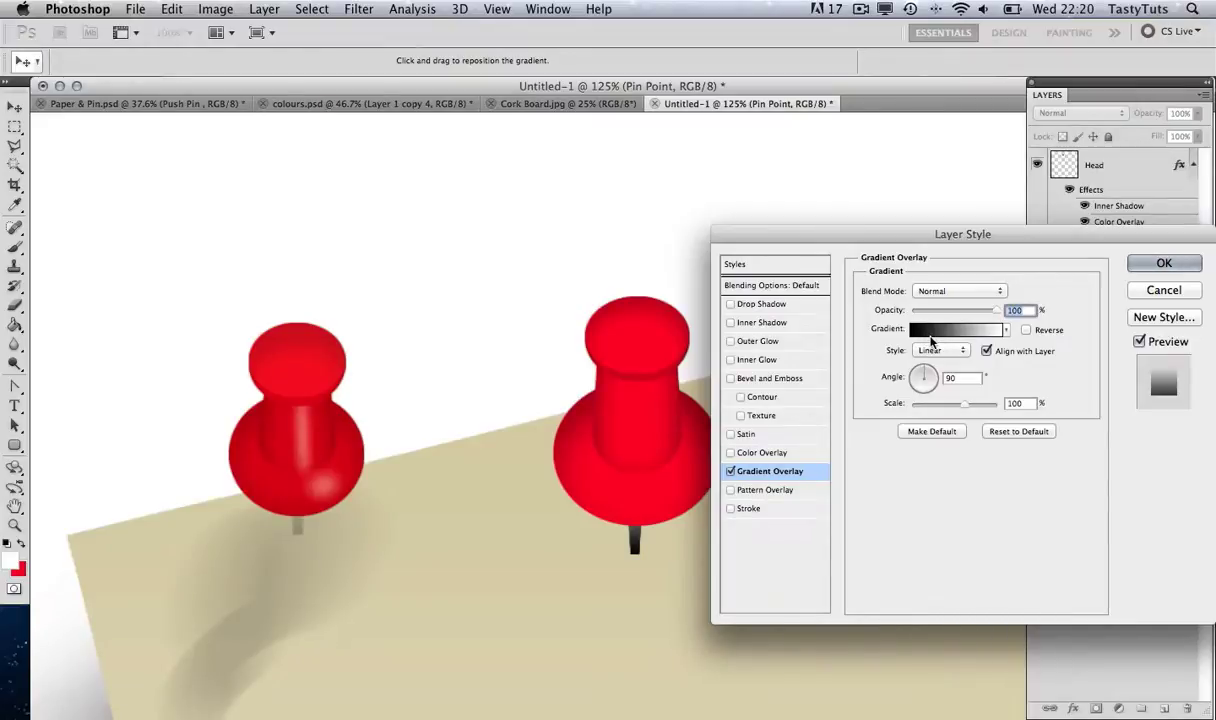
pyautogui.moveTo(998, 312); pyautogui.dragTo(955, 313)
pyautogui.moveTo(930, 372)
pyautogui.mouseDown()
pyautogui.moveTo(882, 362)
pyautogui.moveTo(868, 376)
pyautogui.moveTo(918, 388)
pyautogui.moveTo(881, 352)
pyautogui.moveTo(938, 368)
pyautogui.mouseUp()
pyautogui.write('45')
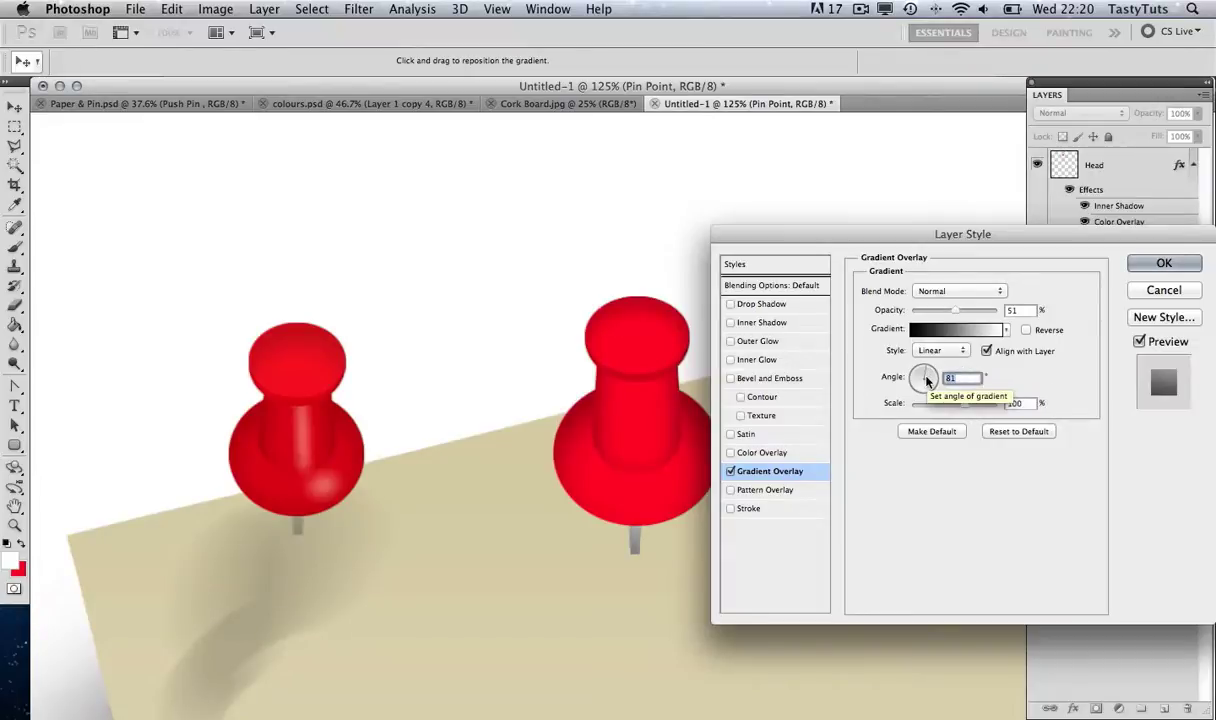
pyautogui.press('Down')
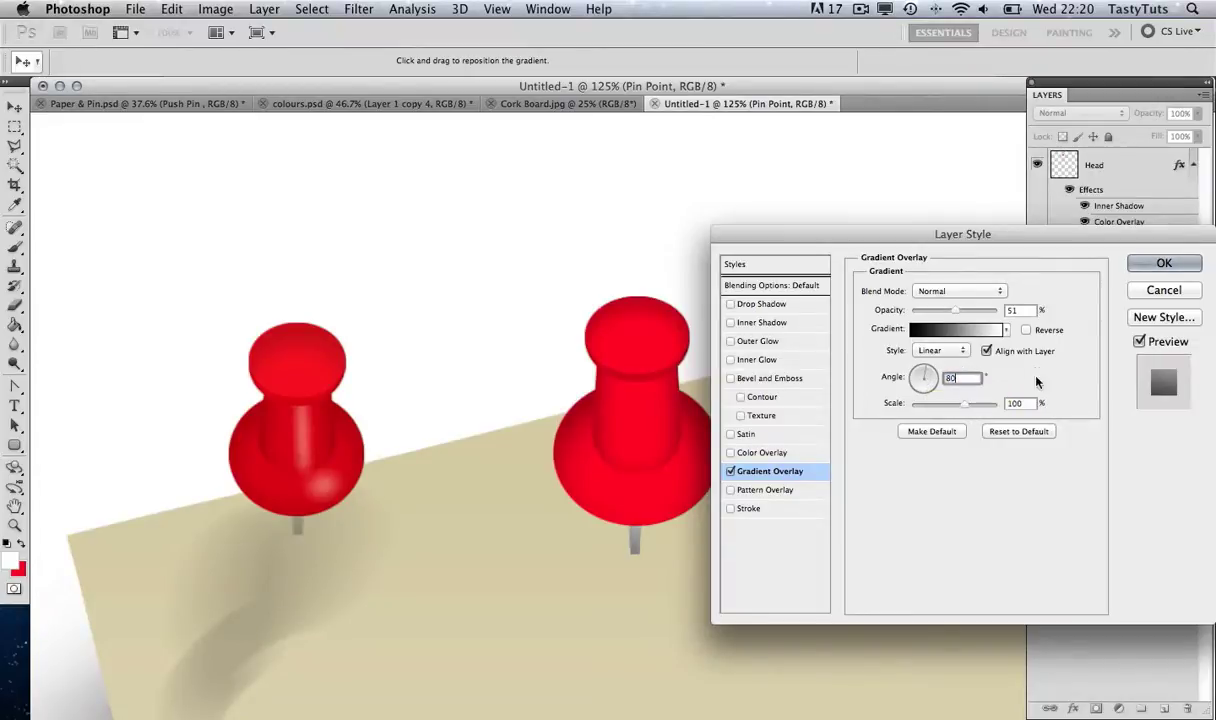
pyautogui.click(1160, 268)
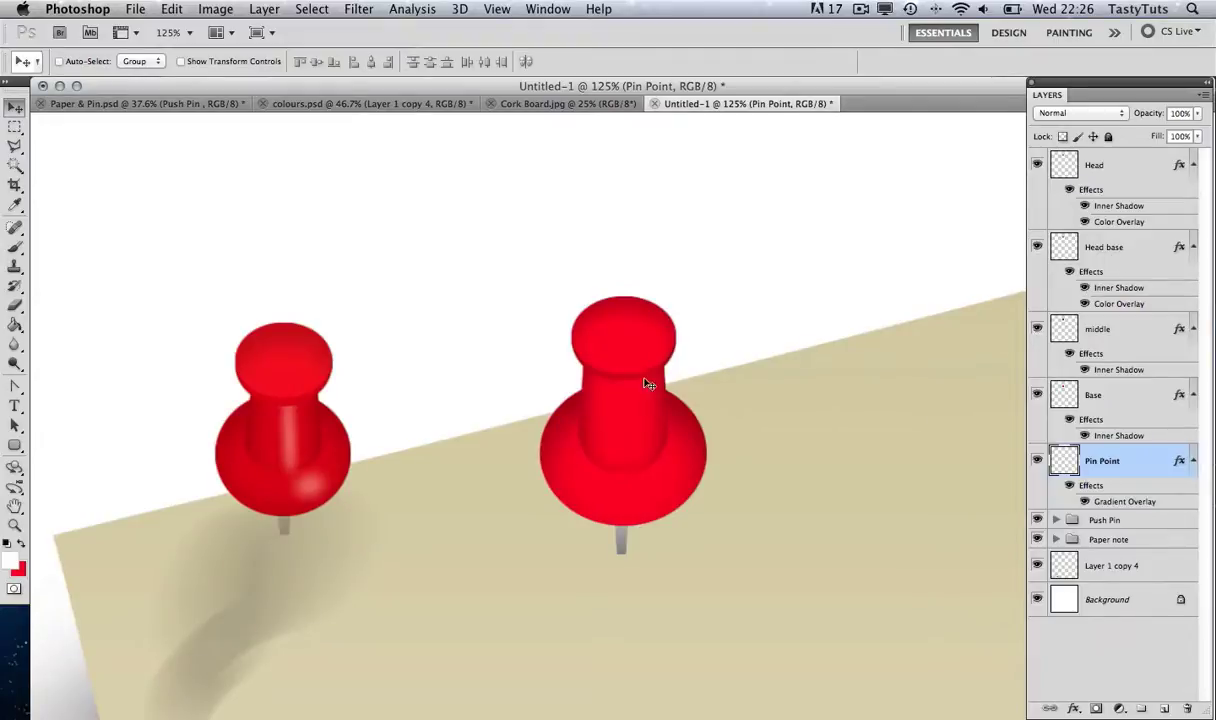
# Add a 'Highlight 1' layer above middle with a narrow white strip down the right pin's stem
pyautogui.click(1135, 331)
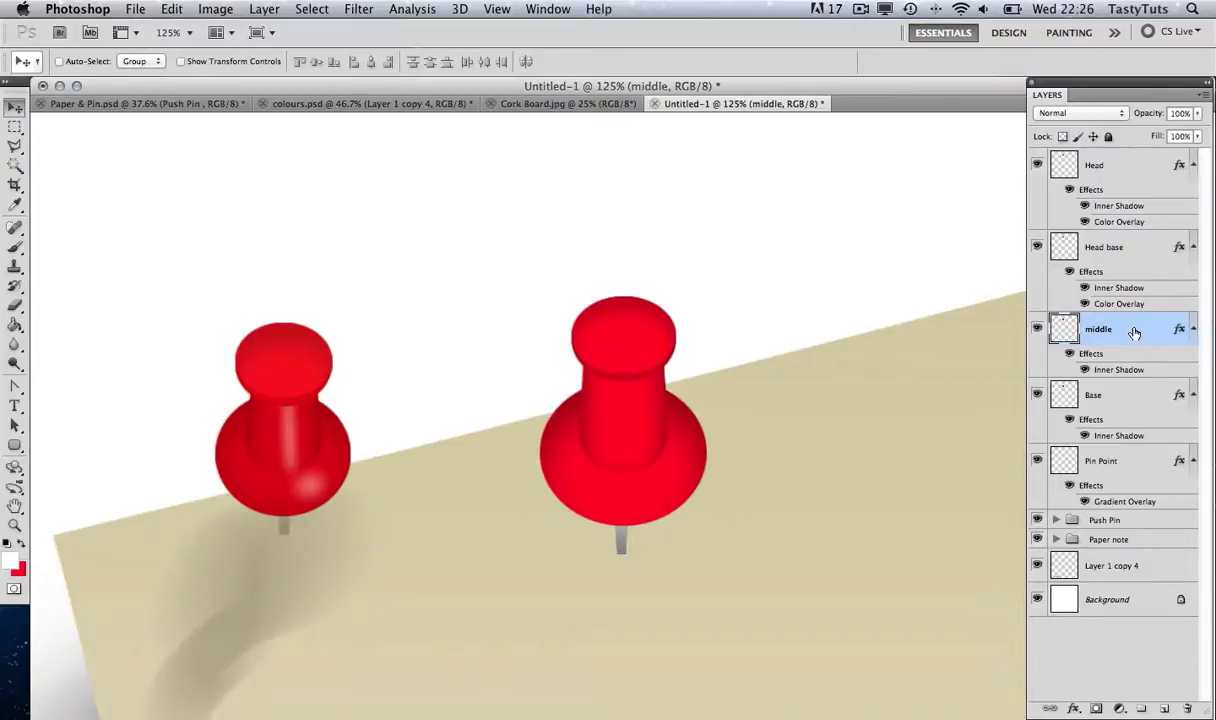
pyautogui.press('super+shift+n')
pyautogui.write('H')
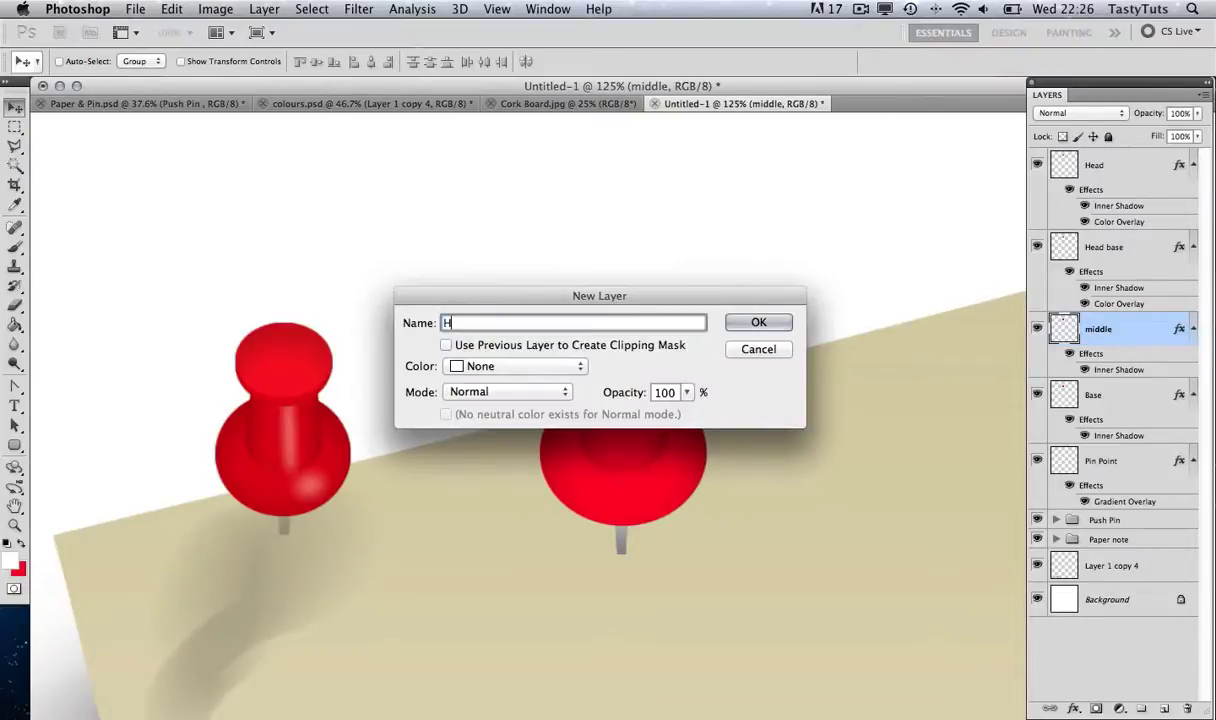
pyautogui.write('ighlight 1')
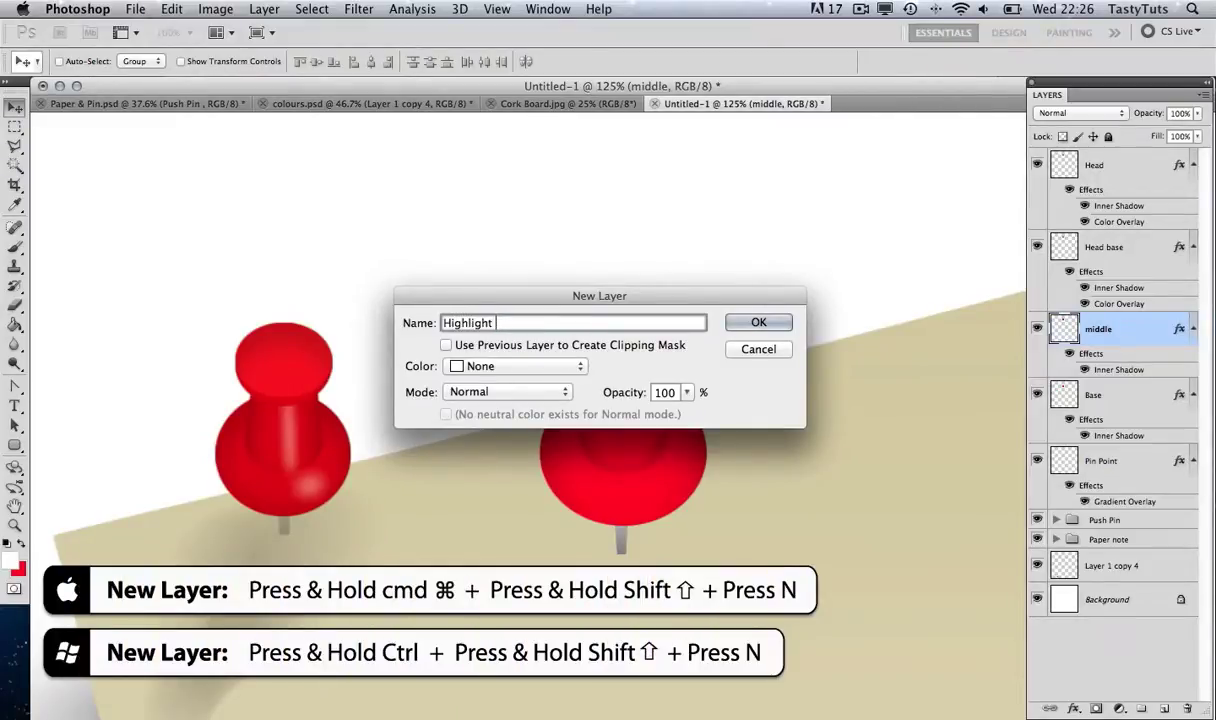
pyautogui.click(759, 322)
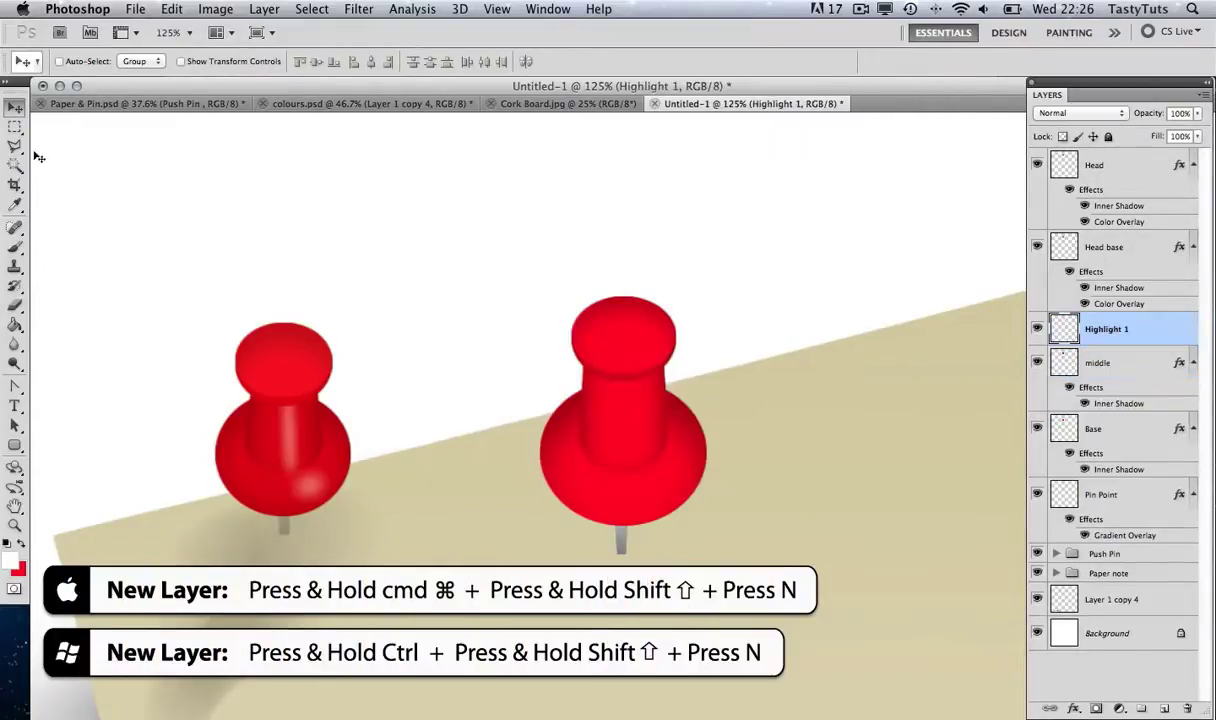
pyautogui.click(15, 127)
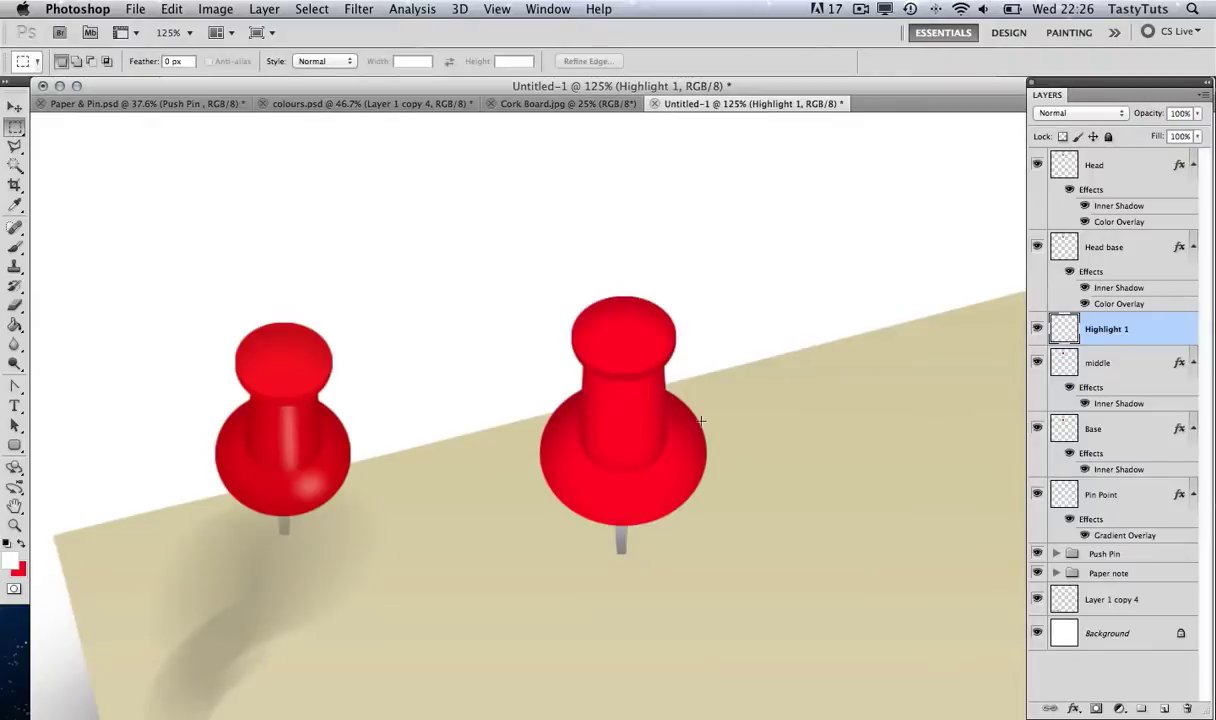
pyautogui.moveTo(622, 360); pyautogui.dragTo(634, 483)
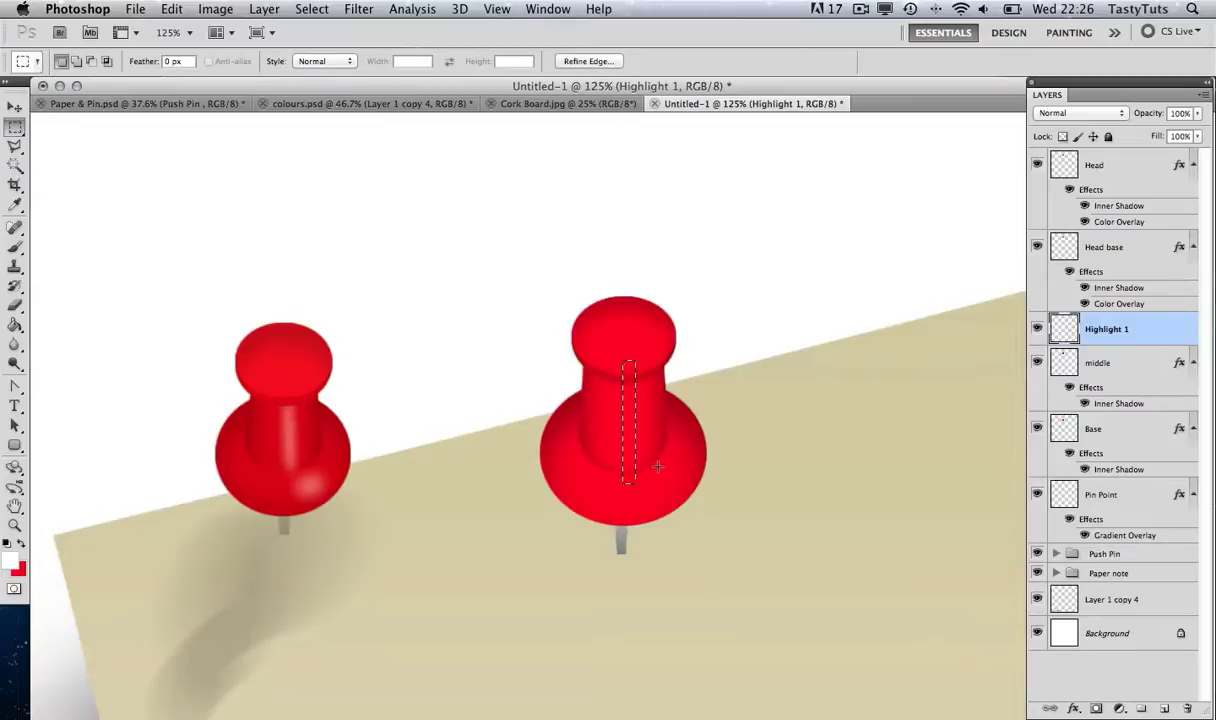
pyautogui.press('g')
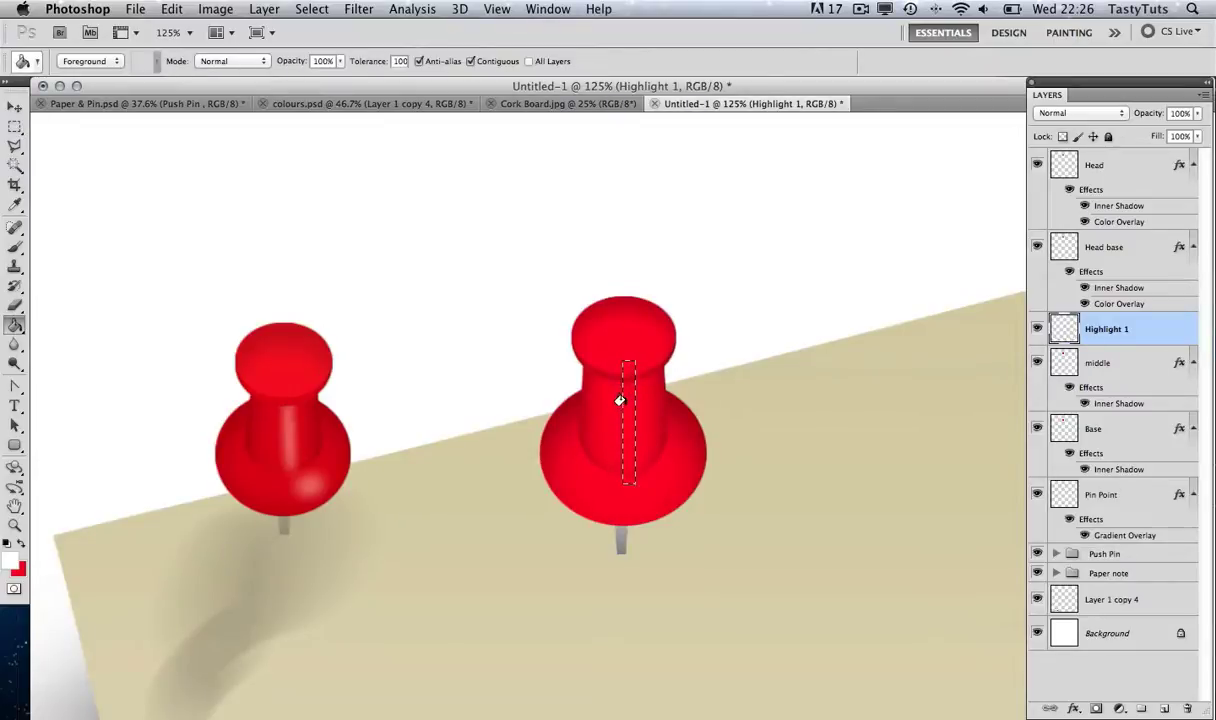
pyautogui.click(619, 400)
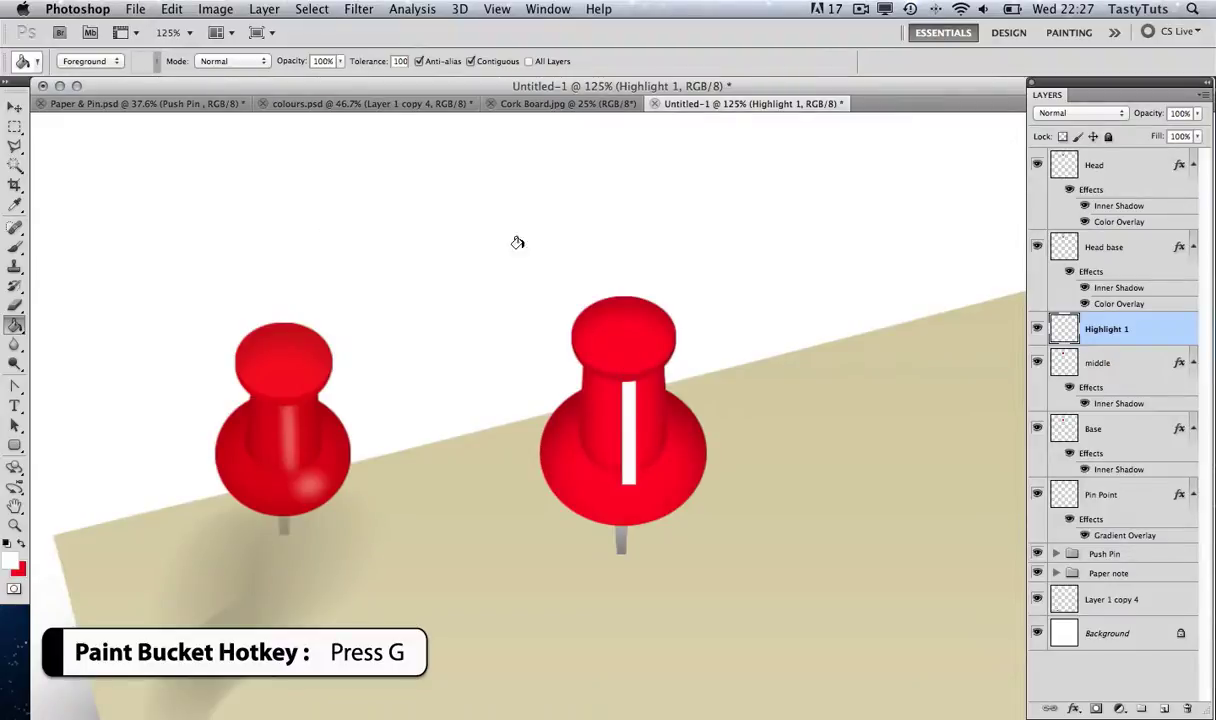
pyautogui.press('super+d')
# Soften the white strip with a 7-pixel Gaussian Blur
pyautogui.click(358, 9)
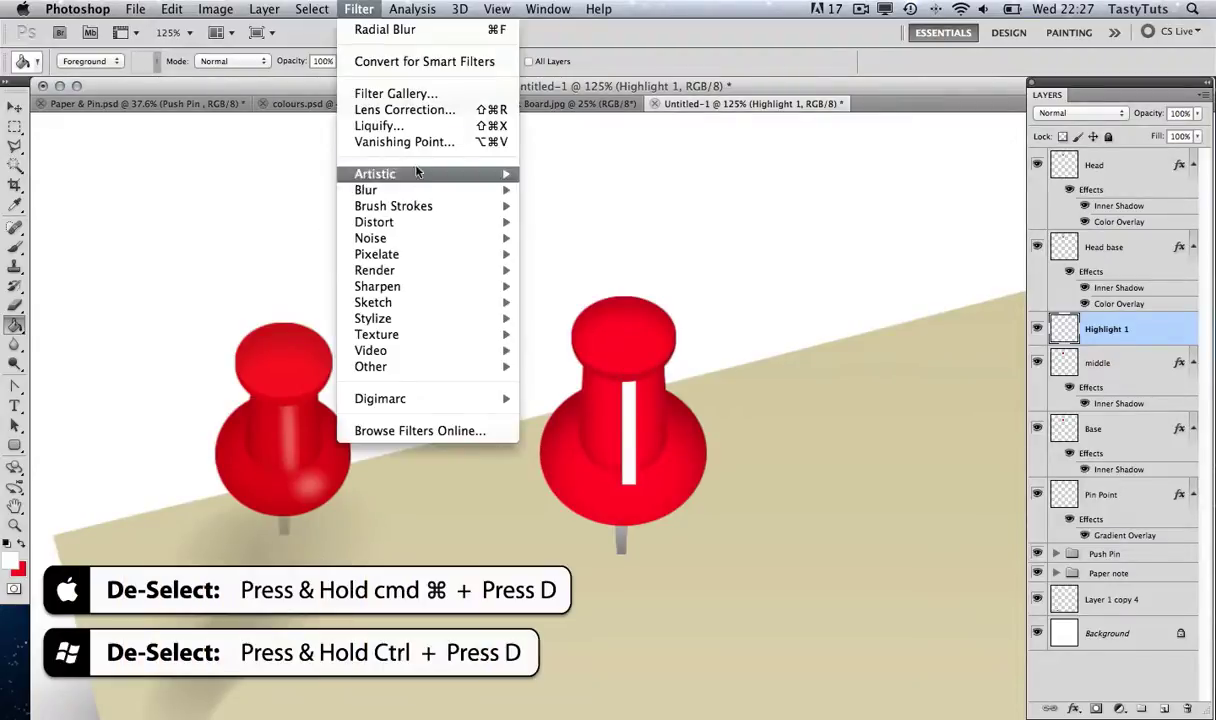
pyautogui.moveTo(420, 189)
pyautogui.click(580, 256)
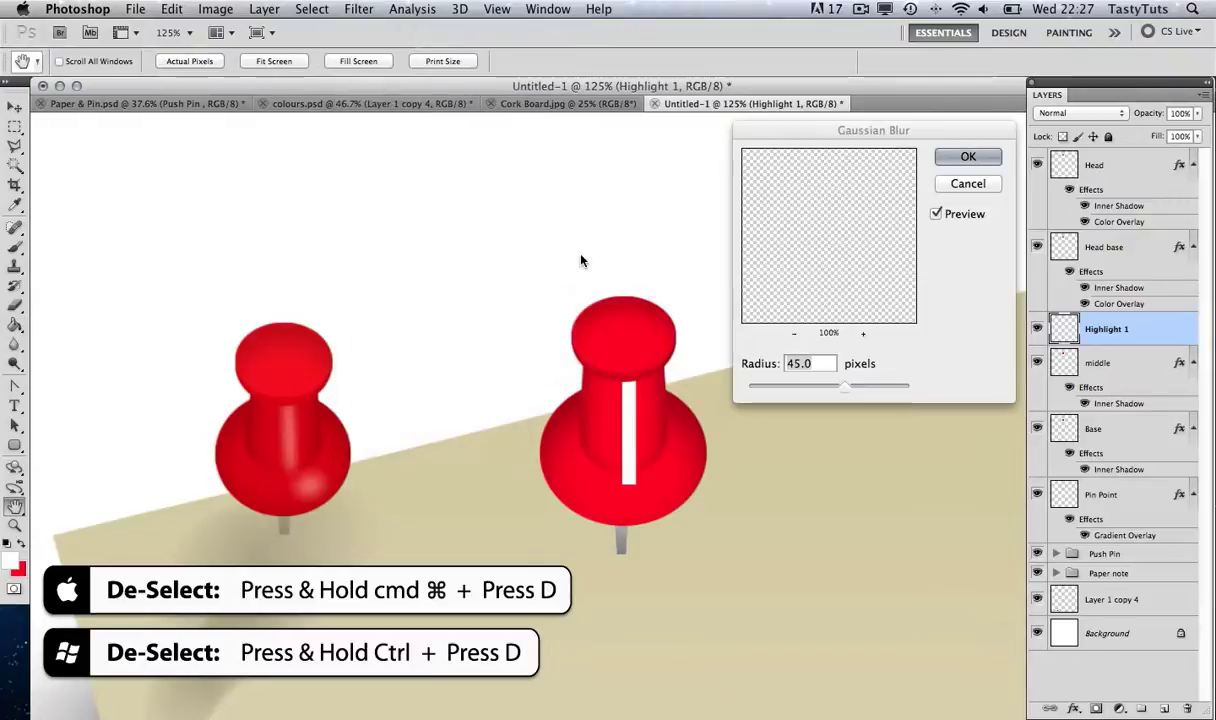
pyautogui.moveTo(790, 386)
pyautogui.mouseDown()
pyautogui.moveTo(772, 388)
pyautogui.moveTo(810, 391)
pyautogui.moveTo(798, 390)
pyautogui.mouseUp()
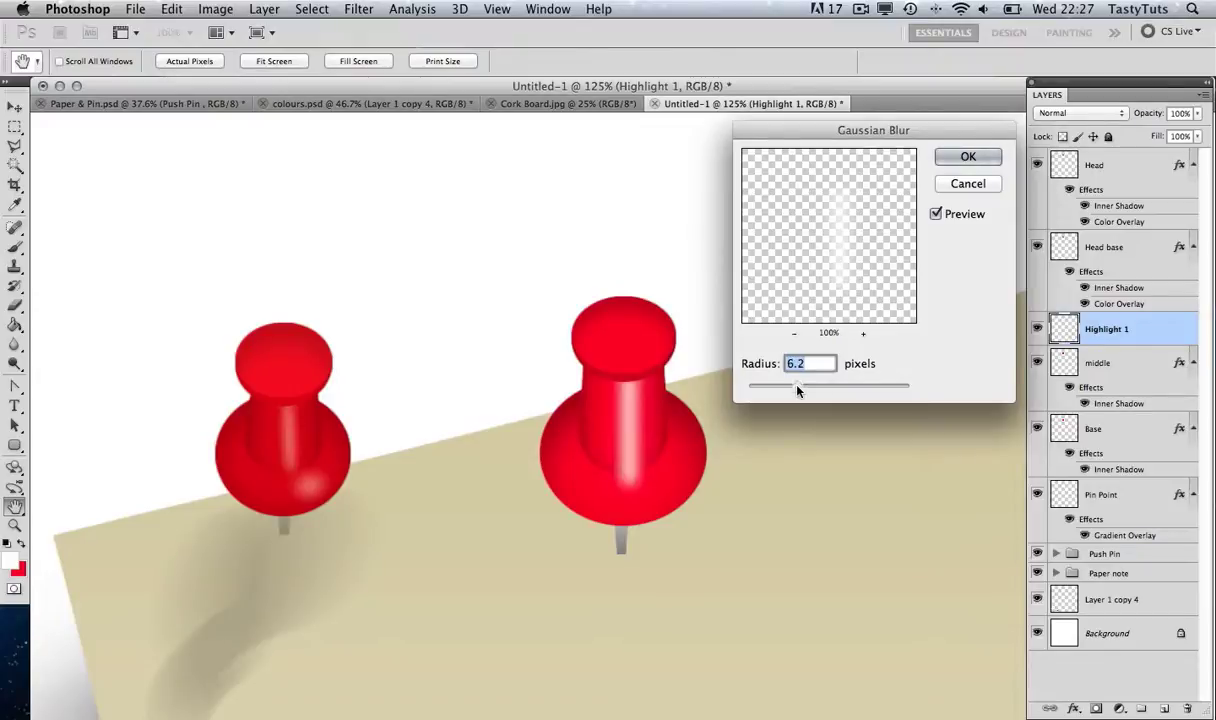
pyautogui.moveTo(782, 390); pyautogui.dragTo(790, 389)
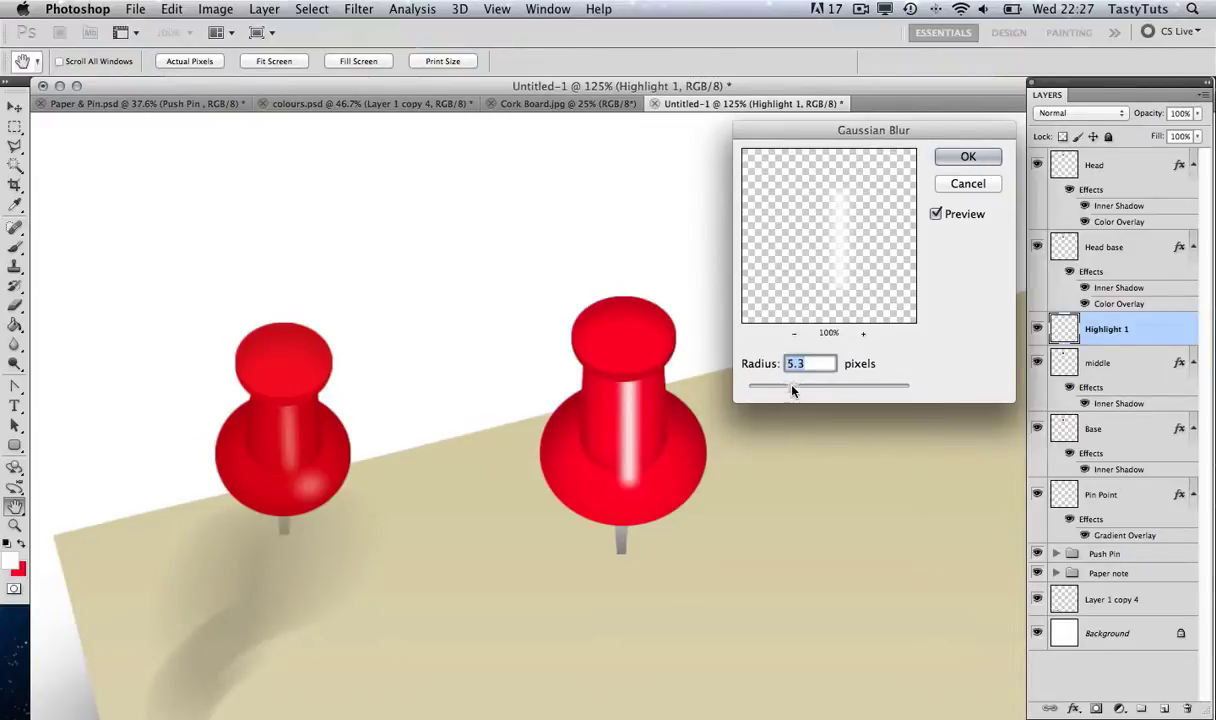
pyautogui.moveTo(793, 390); pyautogui.dragTo(799, 390)
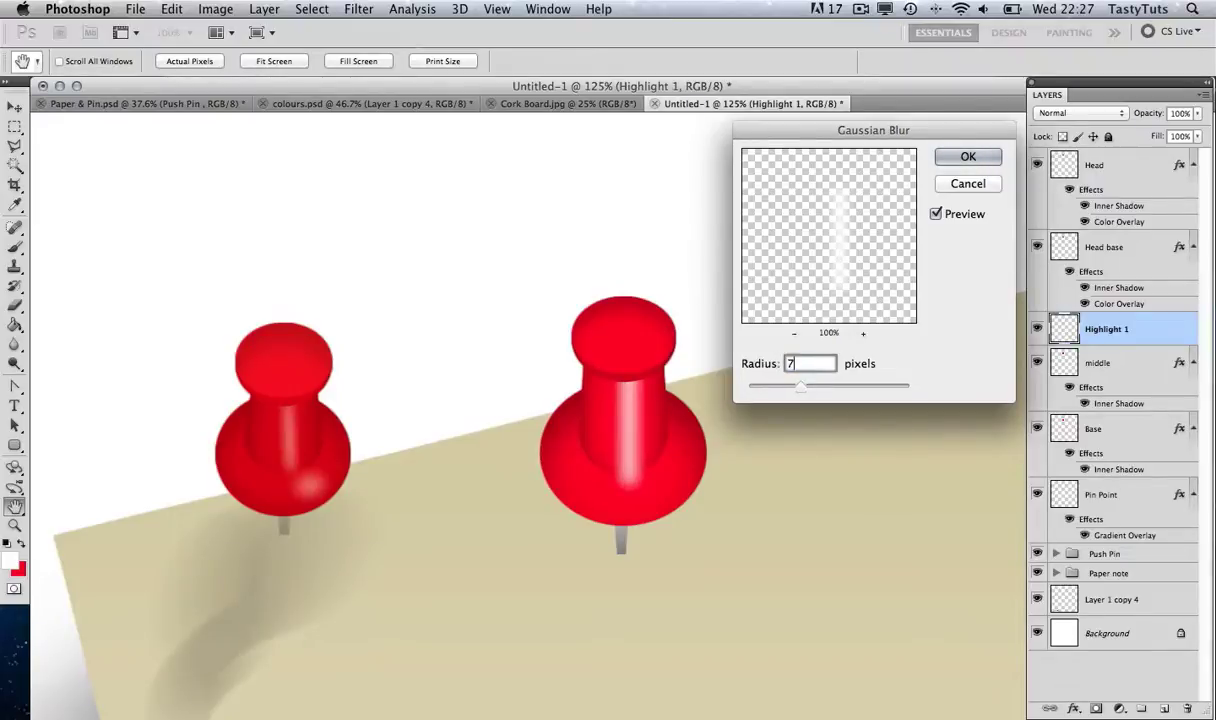
pyautogui.click(964, 157)
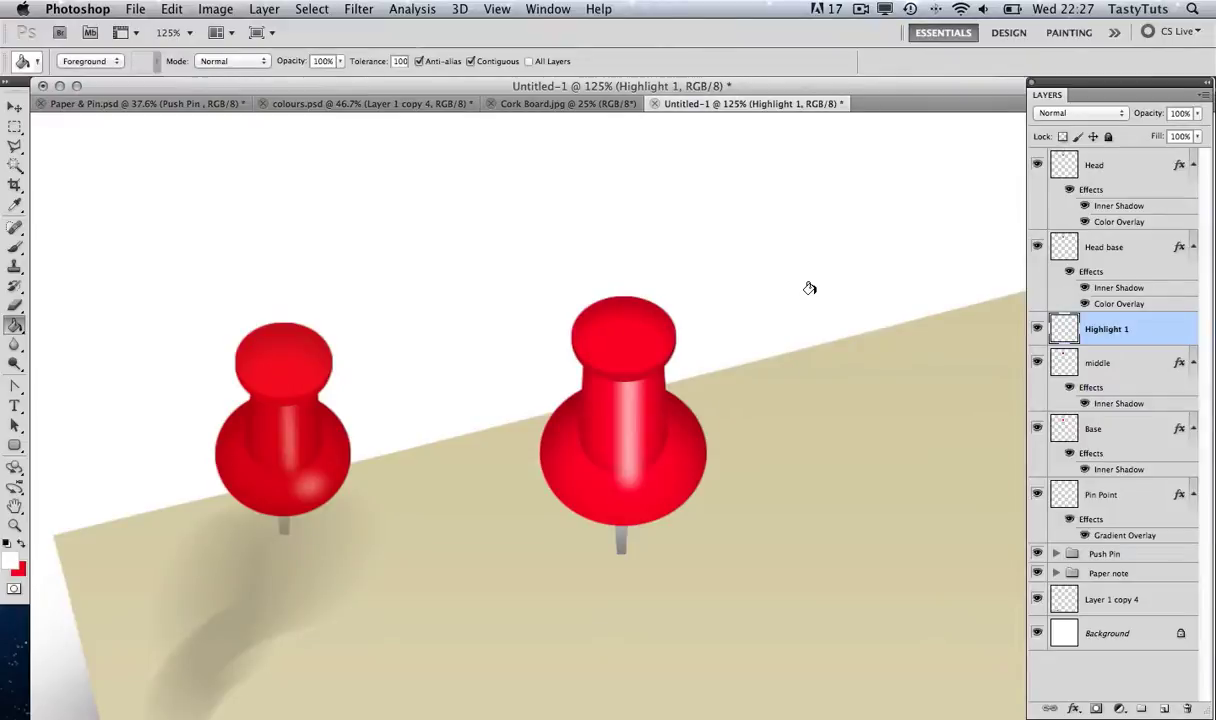
# Lower the Highlight 1 layer's opacity to 60%
pyautogui.press('v')
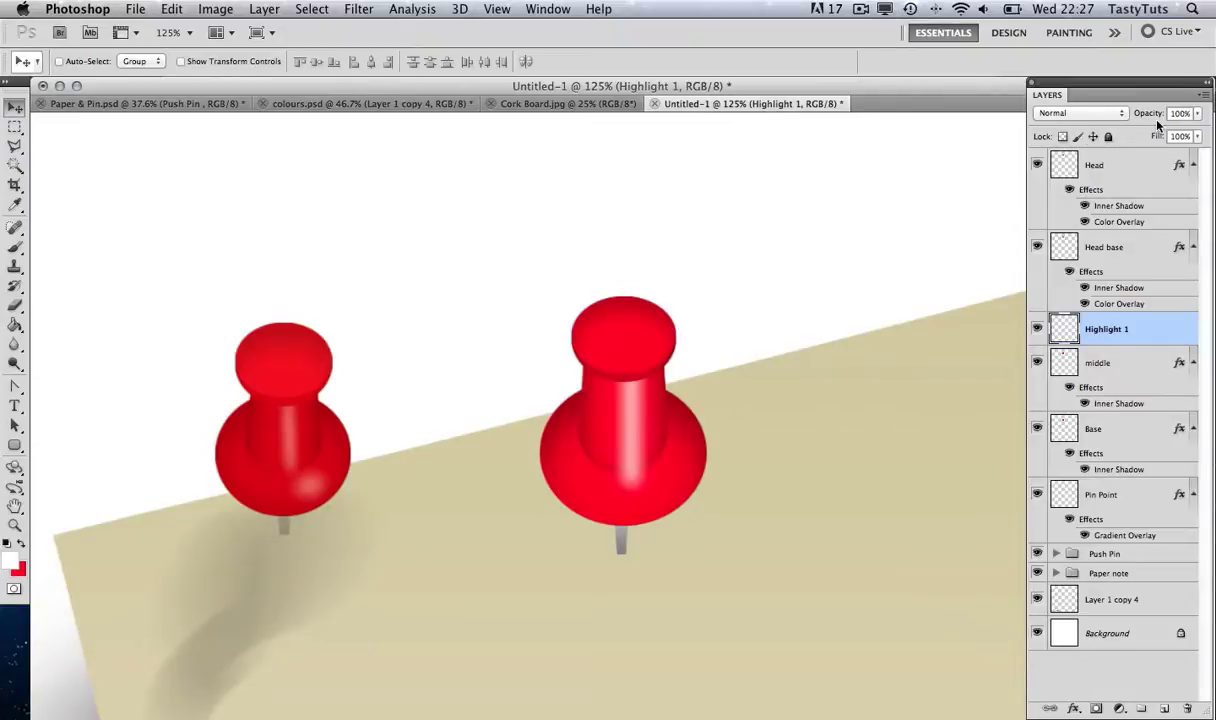
pyautogui.click(1196, 113)
pyautogui.moveTo(1198, 132); pyautogui.dragTo(1168, 135)
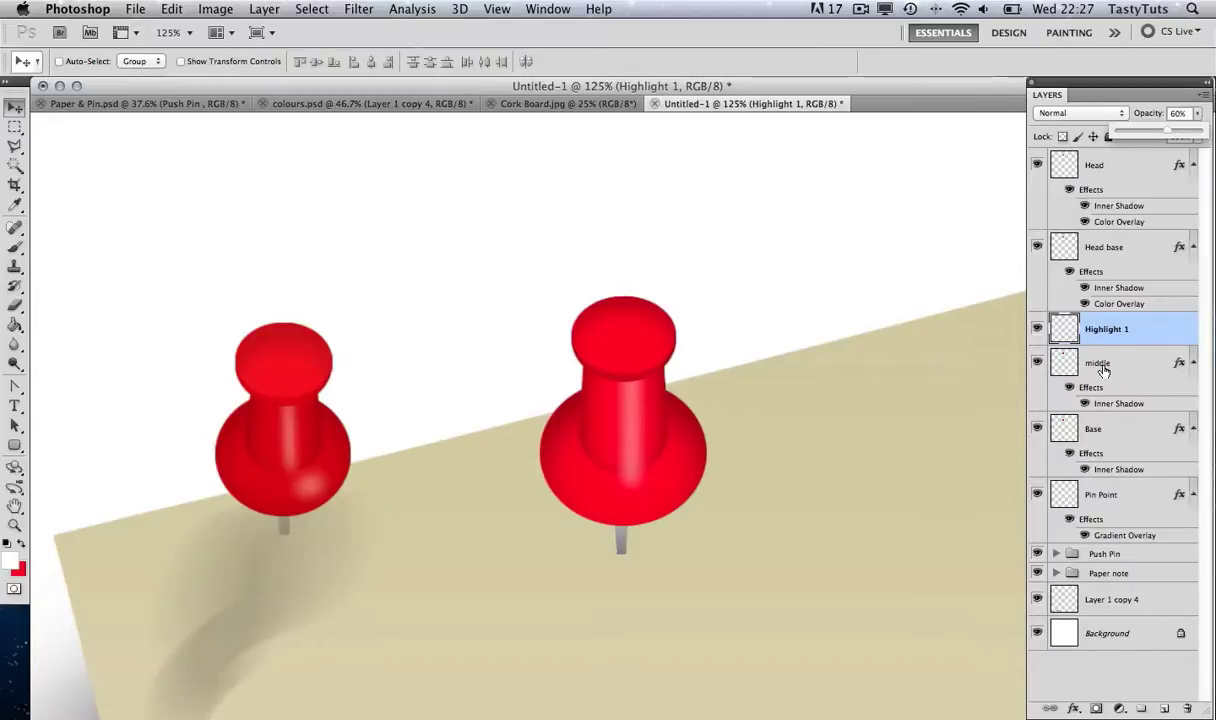
pyautogui.click(1050, 355)
# Magic-wand select the right pin's middle cylinder, return to Highlight 1, and deselect
pyautogui.click(1046, 358)
pyautogui.click(1038, 363)
pyautogui.click(1038, 363)
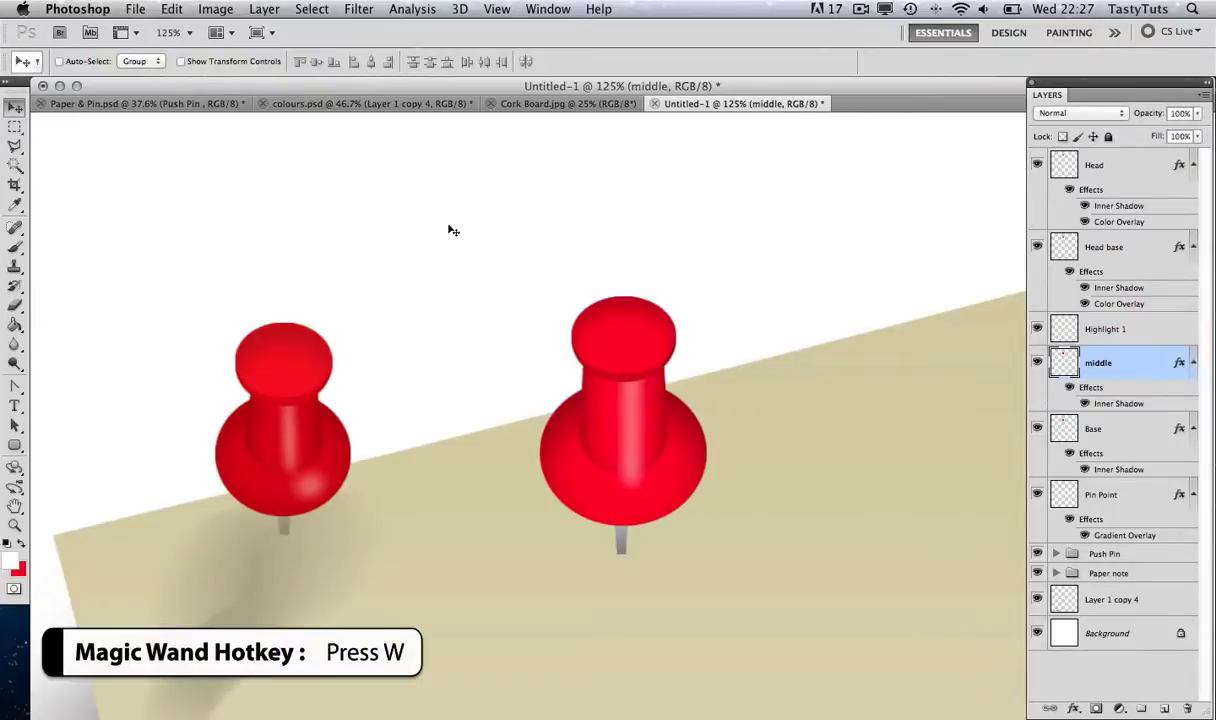
pyautogui.press('w')
pyautogui.click(467, 280)
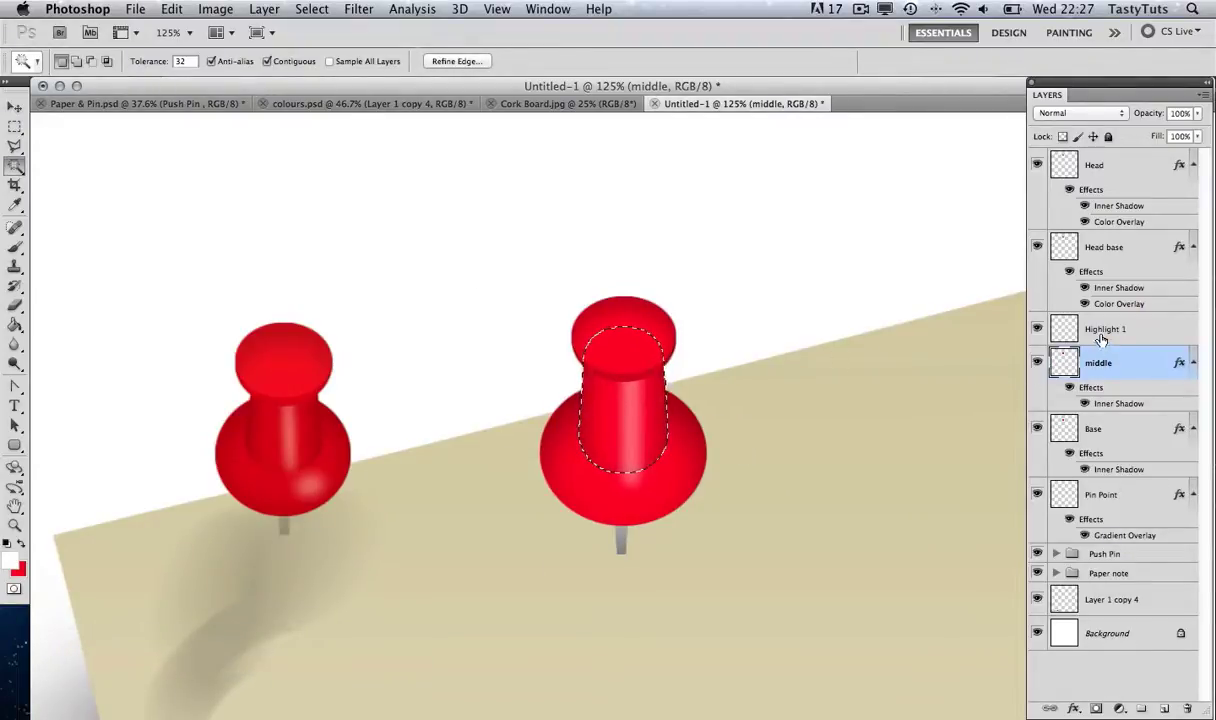
pyautogui.hotkey('alt', ']')
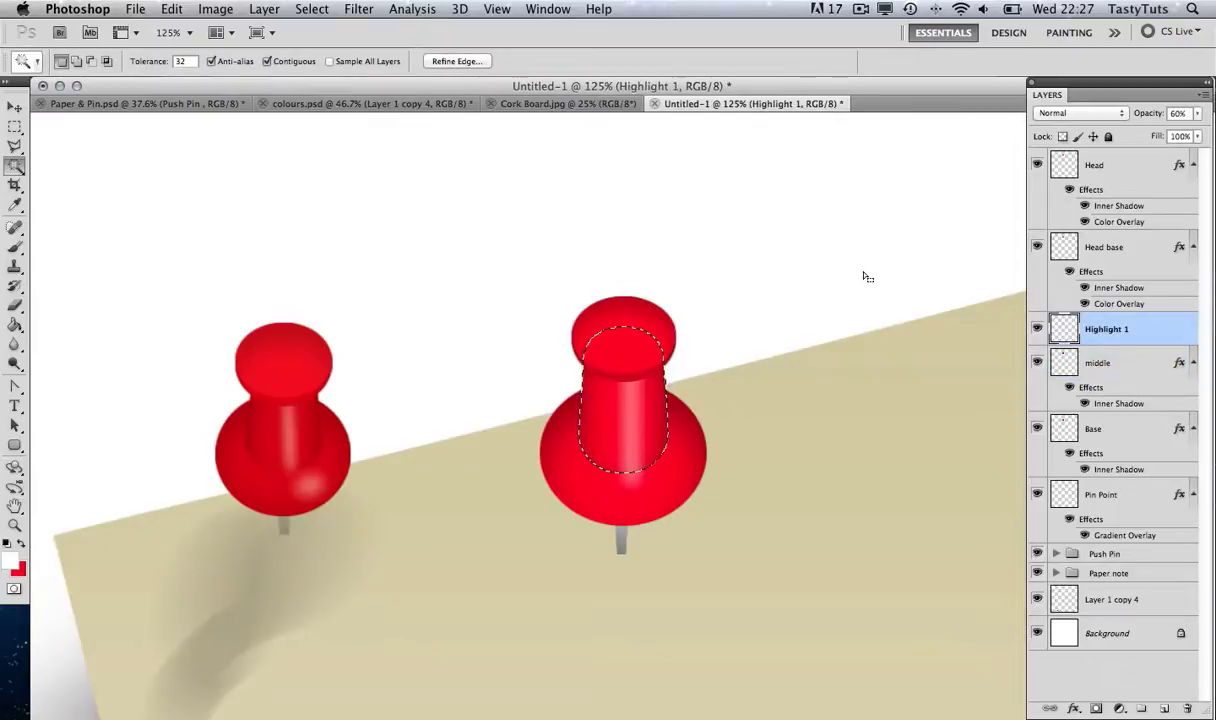
pyautogui.press('m')
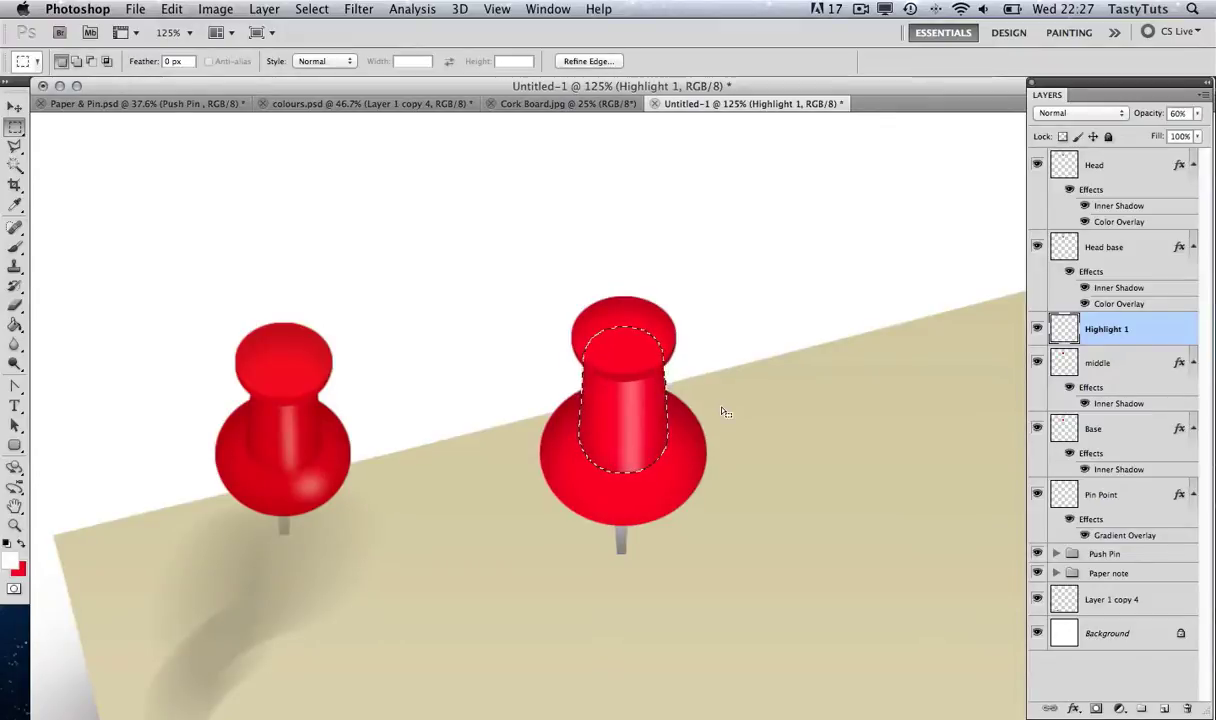
pyautogui.press('super+d')
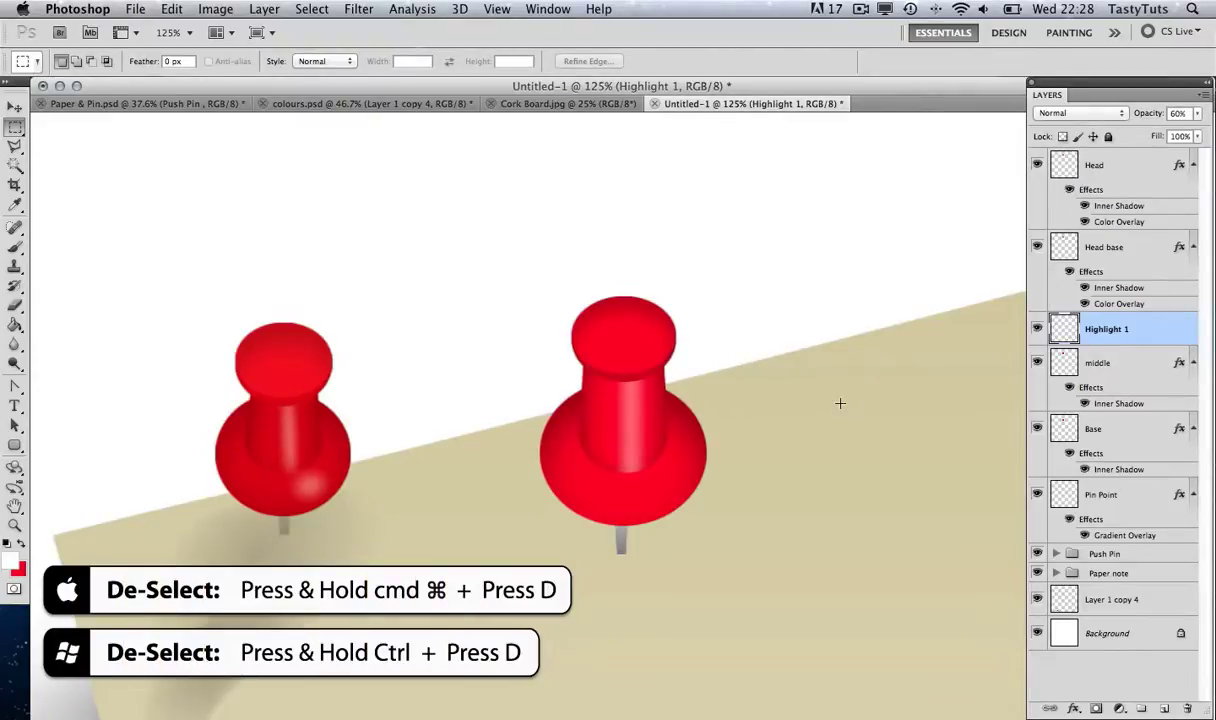
pyautogui.press('super+shift+n')
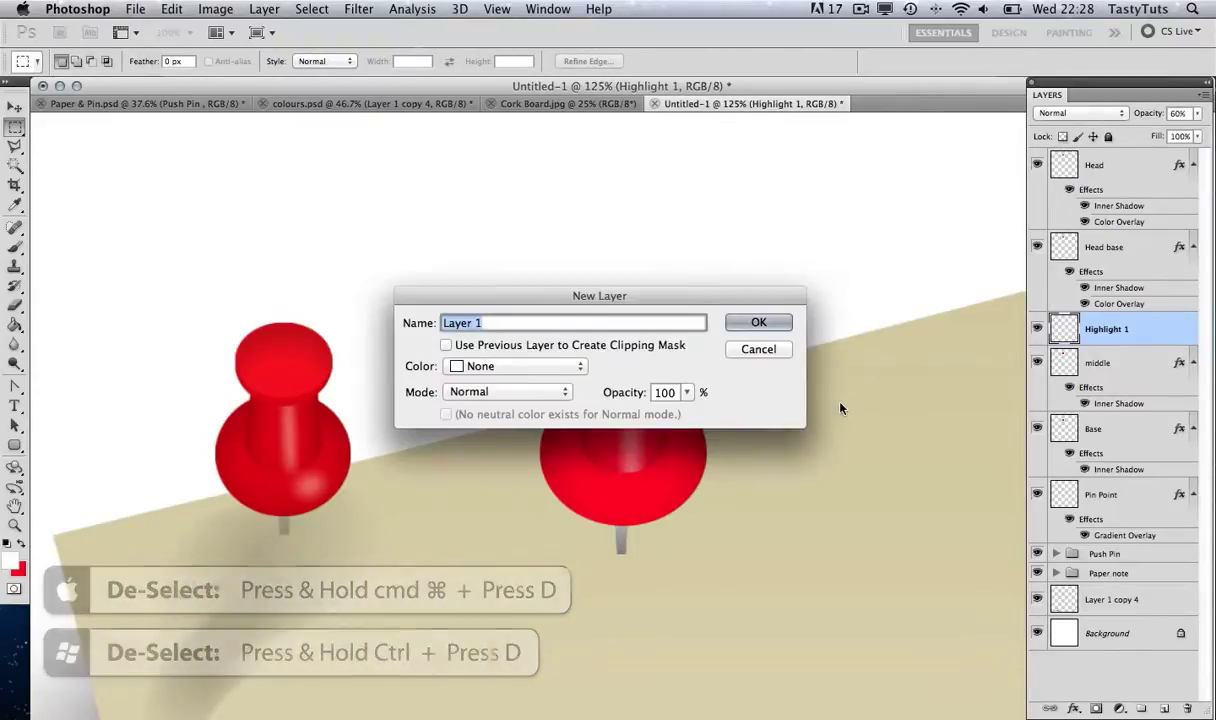
# Name the new layer 'Highlight 2' and fill a small white oval on the right pin's base
pyautogui.write('Highlight 2')
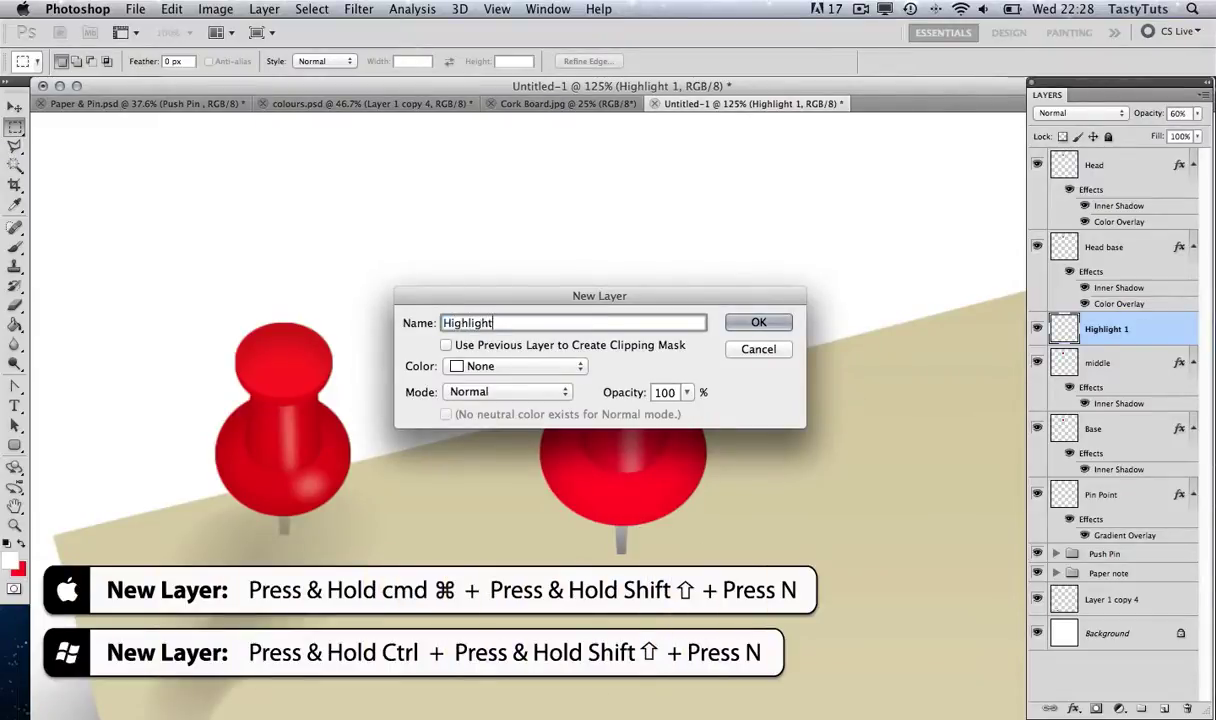
pyautogui.click(731, 322)
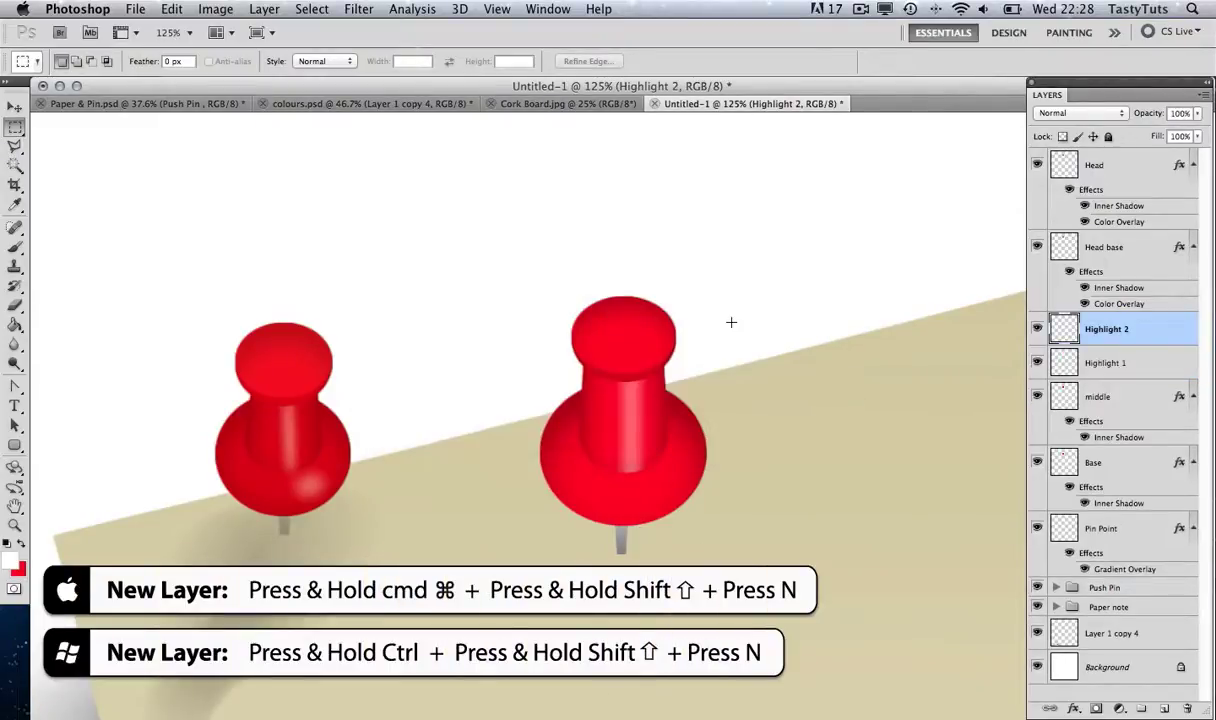
pyautogui.moveTo(15, 127); pyautogui.dragTo(106, 143)
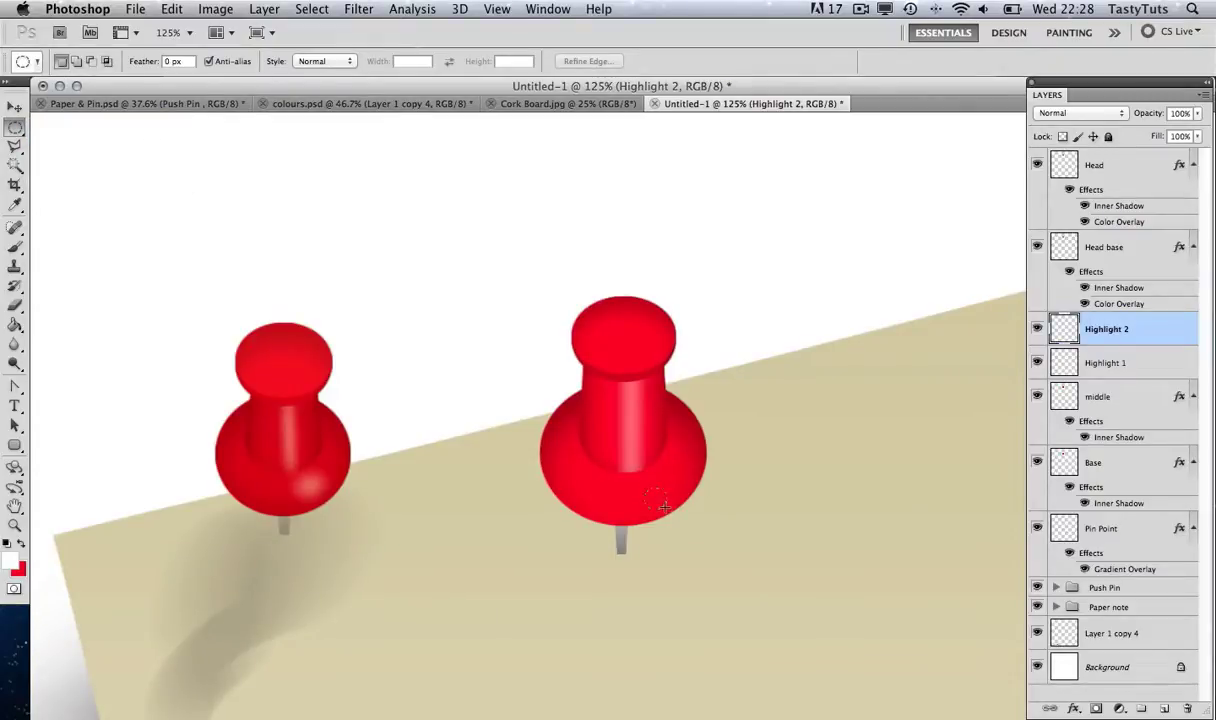
pyautogui.moveTo(660, 503); pyautogui.dragTo(661, 504)
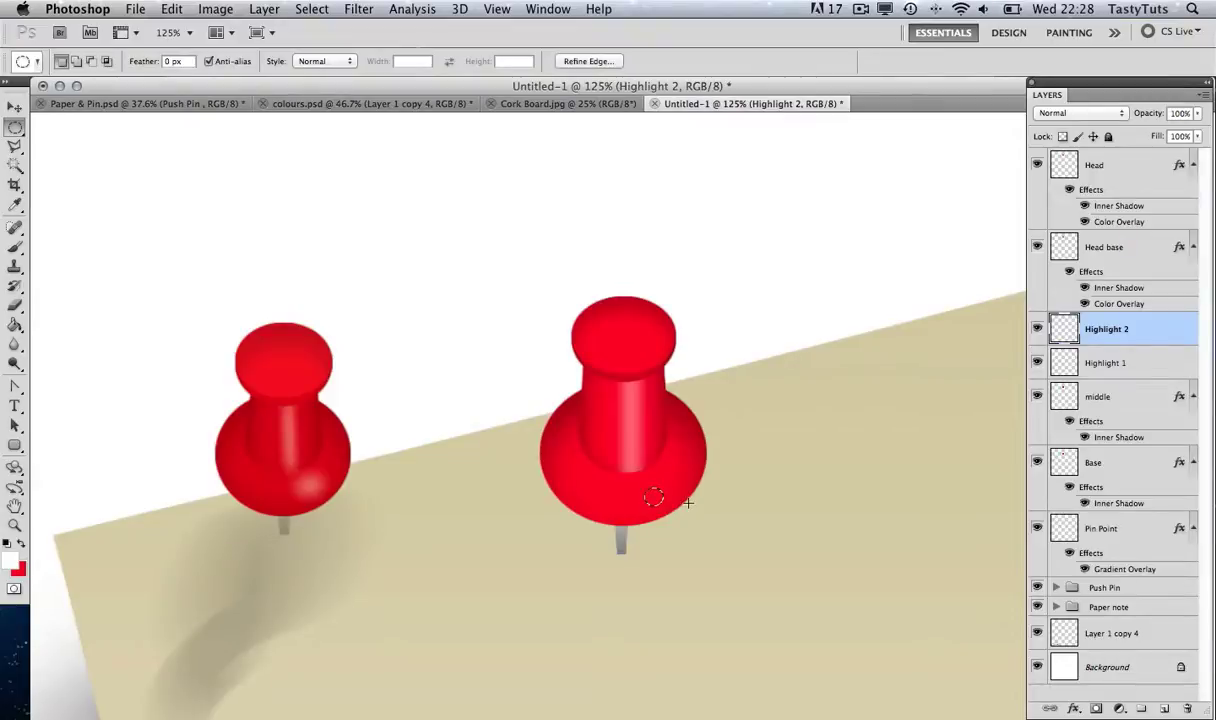
pyautogui.press('g')
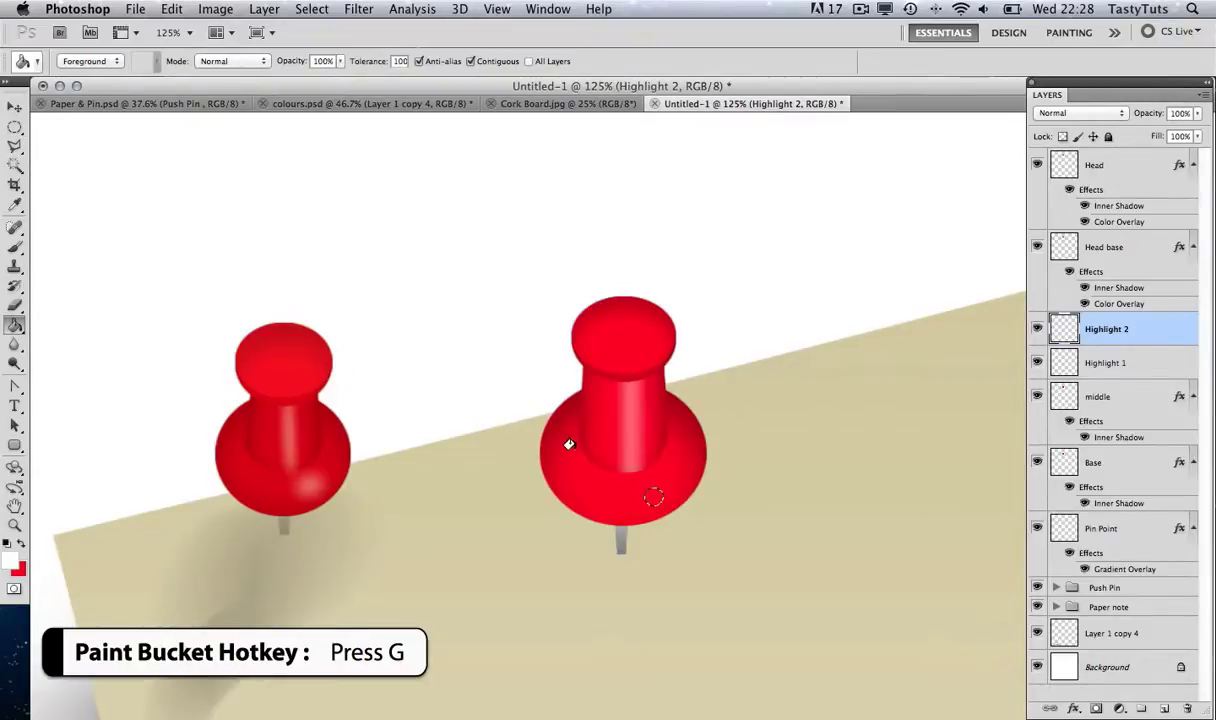
pyautogui.click(652, 496)
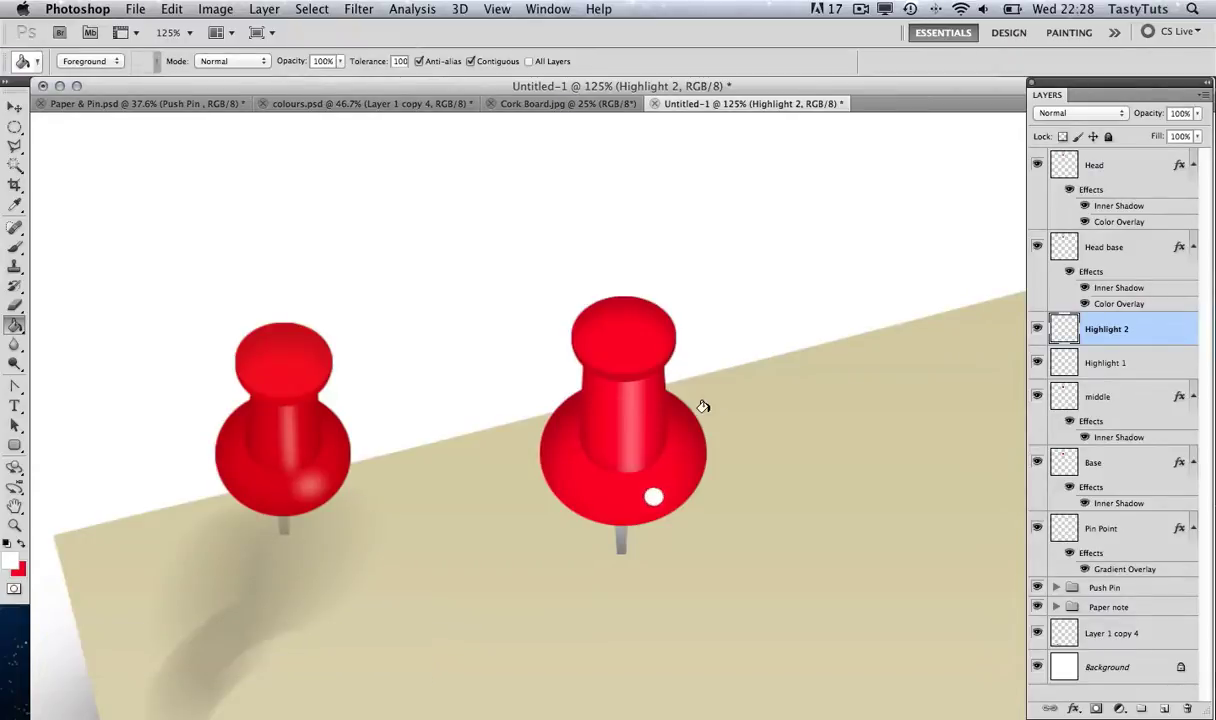
pyautogui.press('v')
pyautogui.moveTo(678, 514); pyautogui.dragTo(678, 508)
pyautogui.press('super+d')
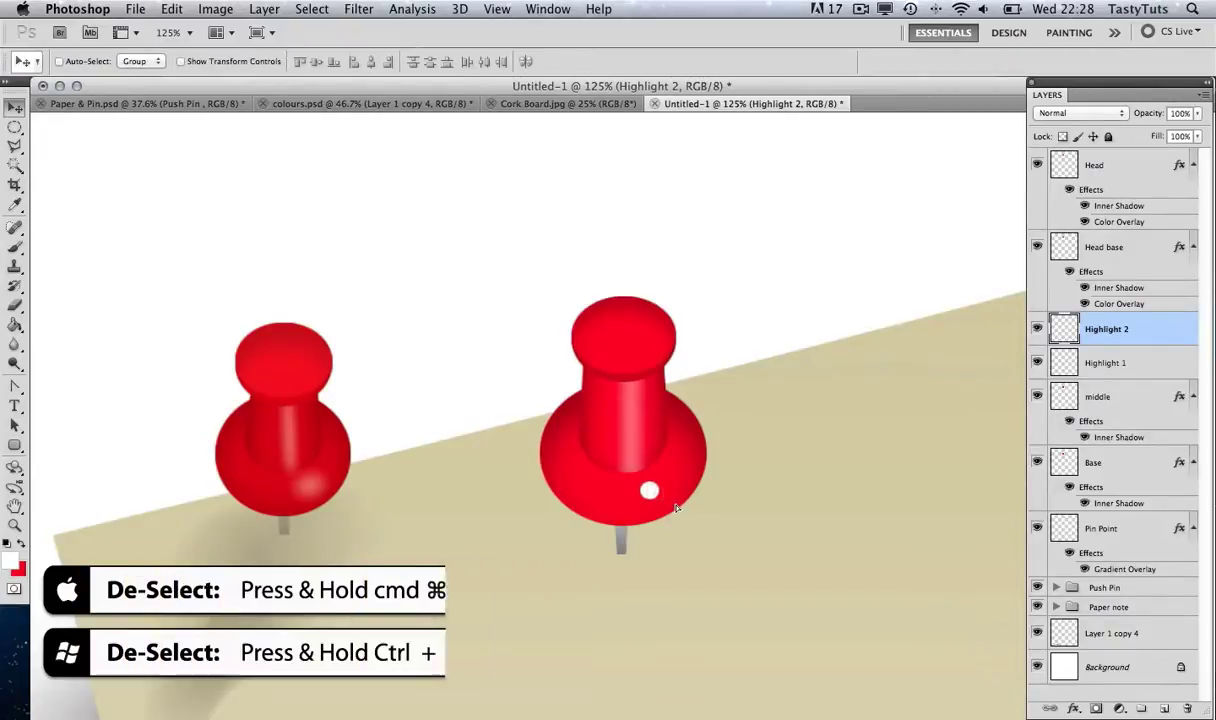
# Apply a 7.0-pixel Gaussian Blur to the Highlight 2 dot
pyautogui.click(360, 9)
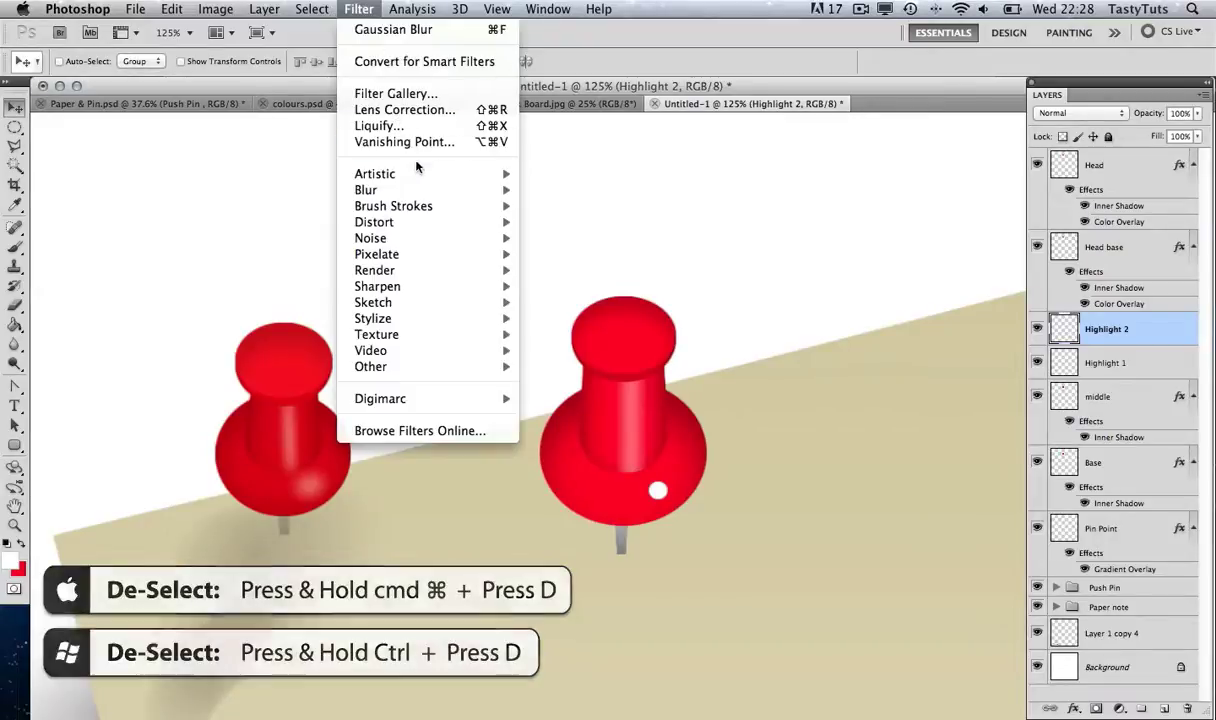
pyautogui.moveTo(403, 188)
pyautogui.click(578, 256)
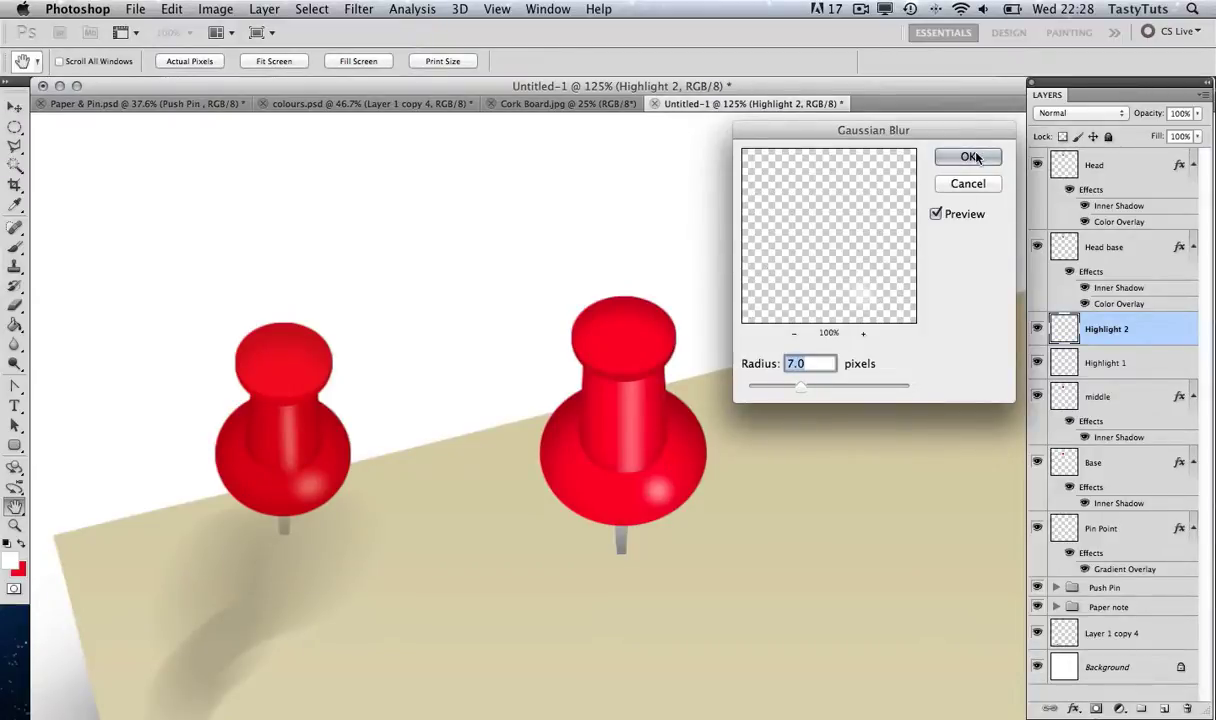
pyautogui.click(945, 156)
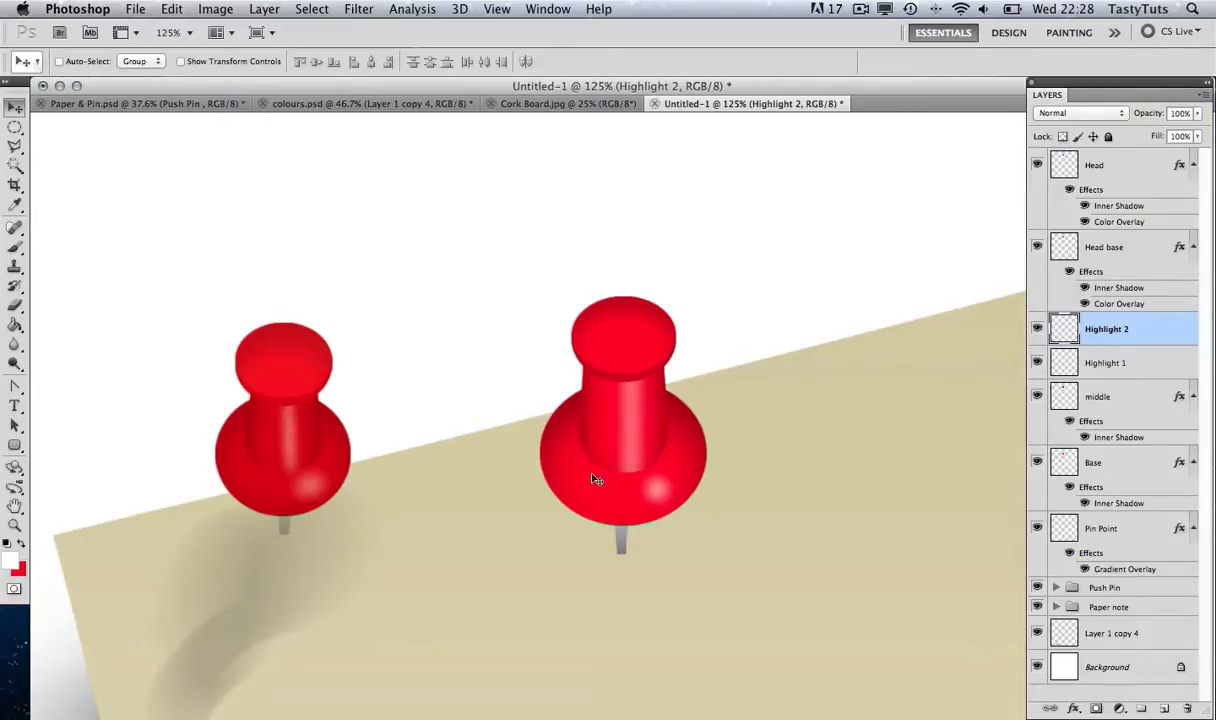
# Select the right pin's layers from Head to Pin Point and group them
pyautogui.press('z')
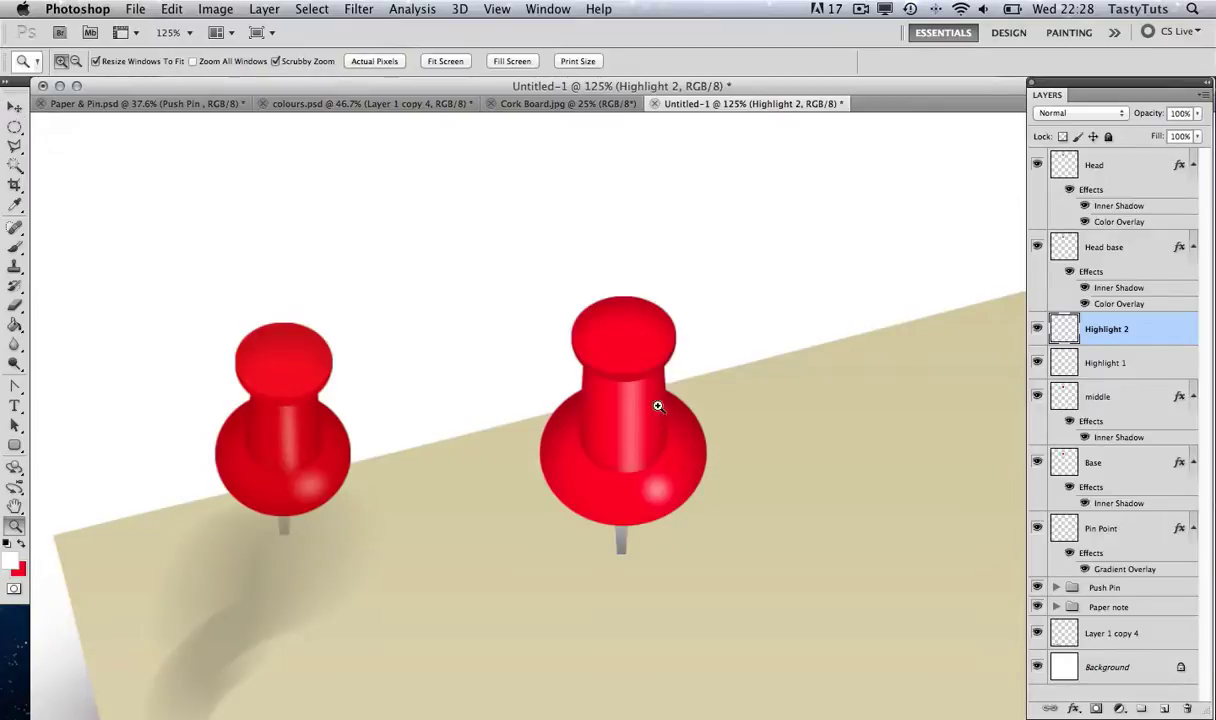
pyautogui.keyDown('alt'); pyautogui.click(650, 385); pyautogui.keyUp('alt')
pyautogui.keyDown('alt'); pyautogui.click(650, 385); pyautogui.keyUp('alt')
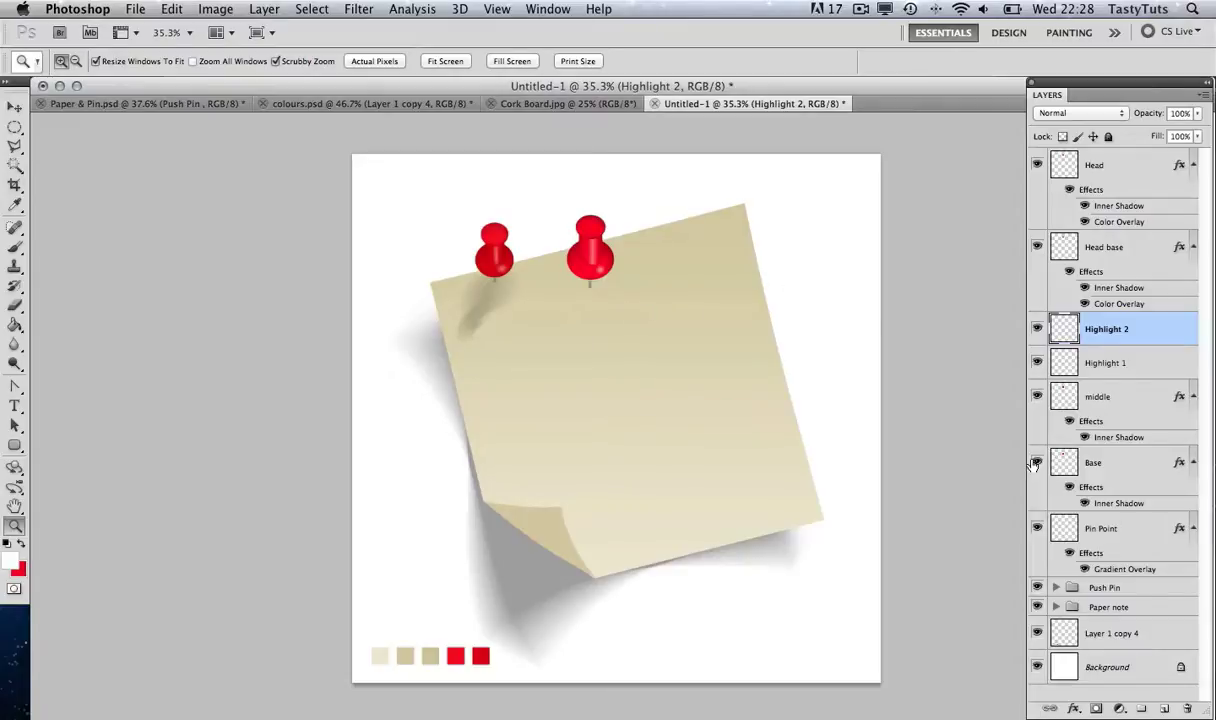
pyautogui.click(1129, 528)
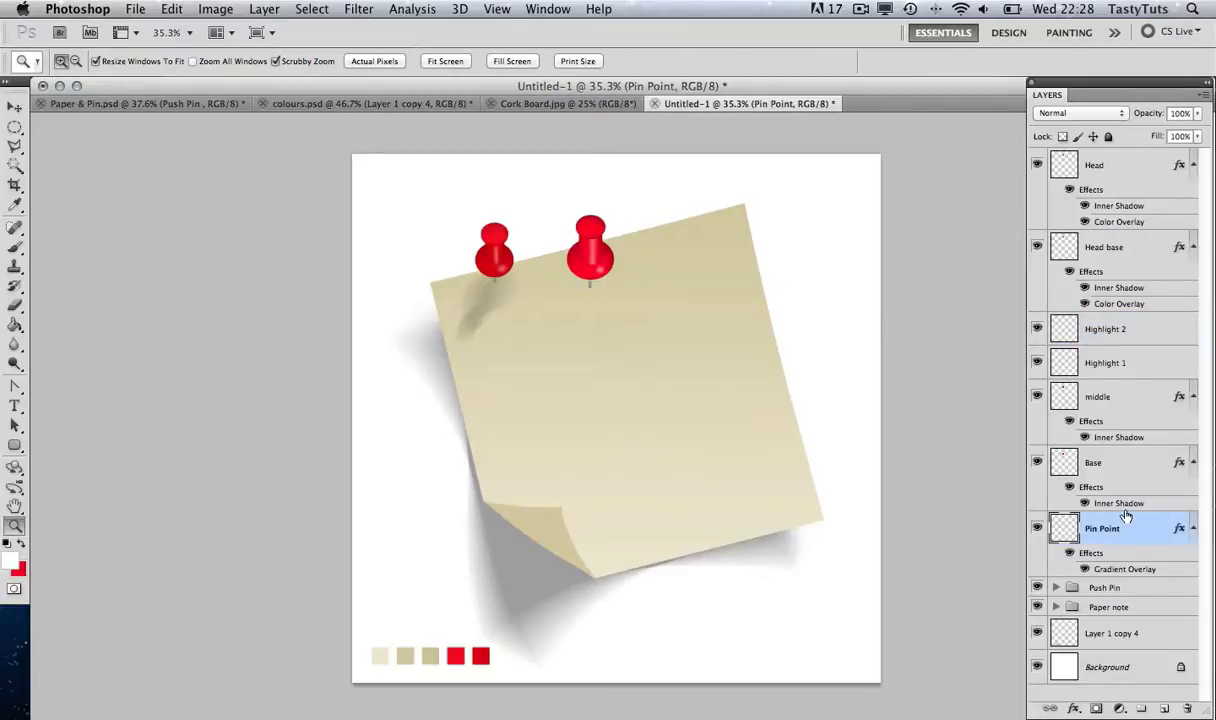
pyautogui.click(1094, 165)
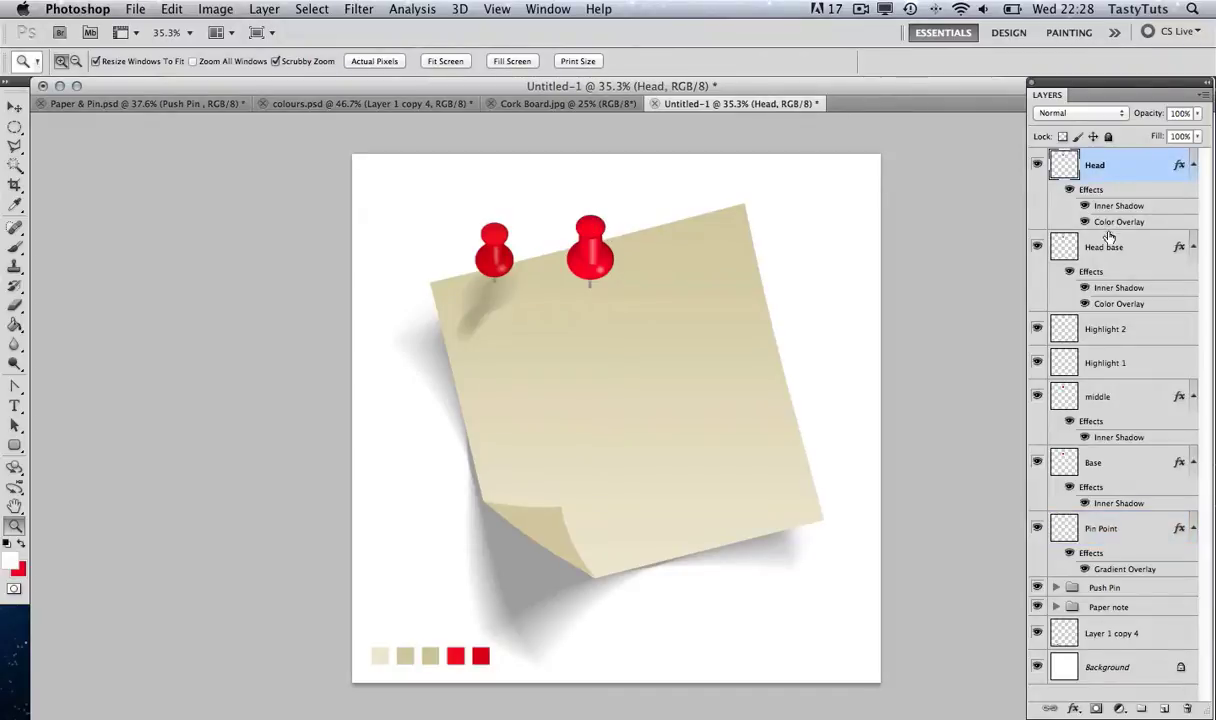
pyautogui.keyDown('shift'); pyautogui.click(1107, 530); pyautogui.keyUp('shift')
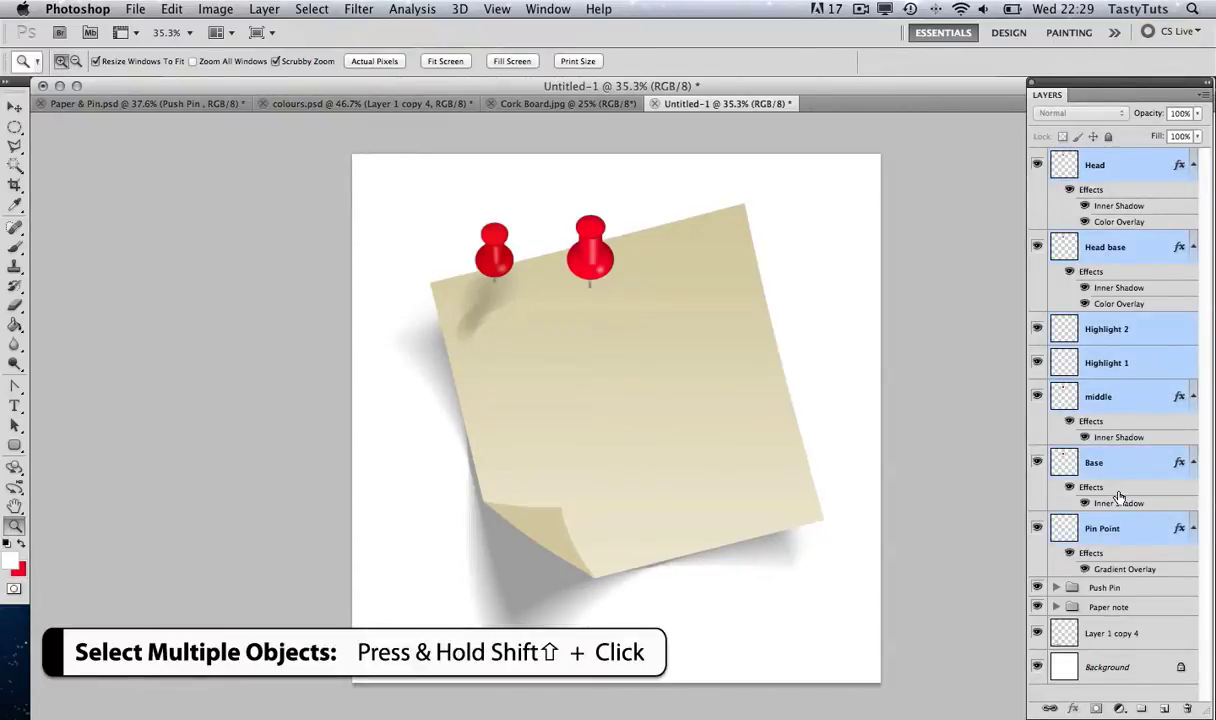
pyautogui.press('super+g')
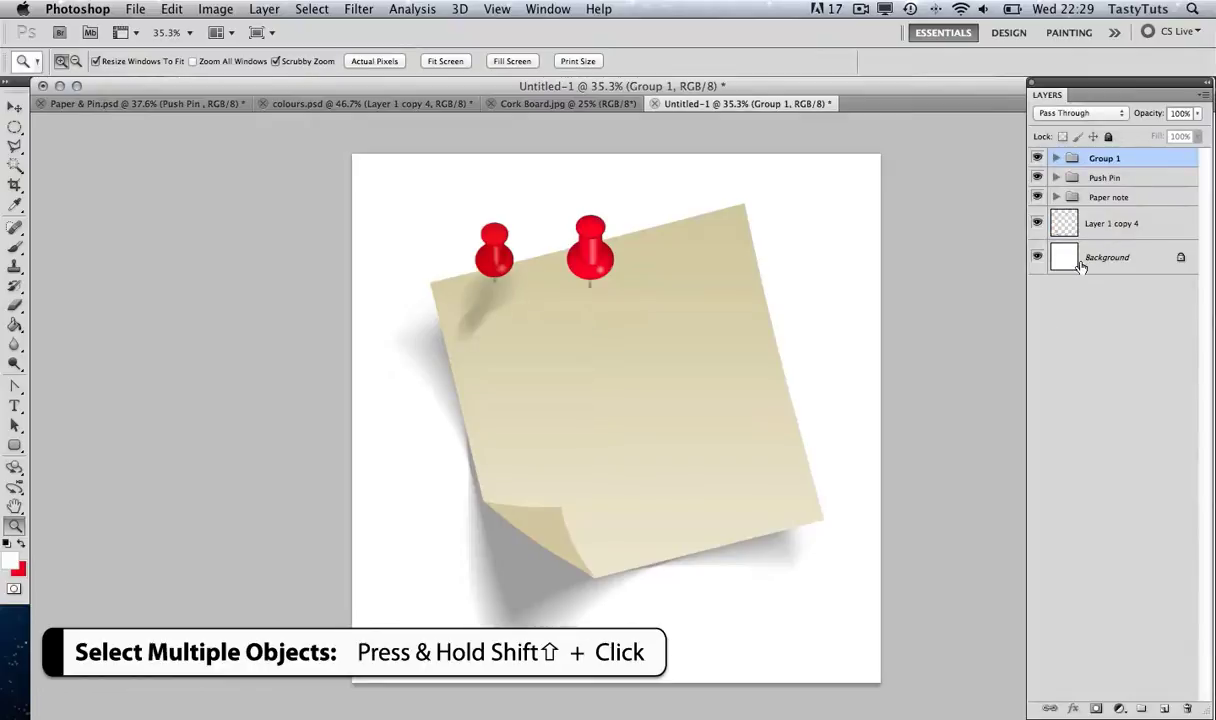
# Rename the new group 'Push Pin'
pyautogui.click(1038, 158)
pyautogui.click(1038, 158)
pyautogui.click(1038, 158)
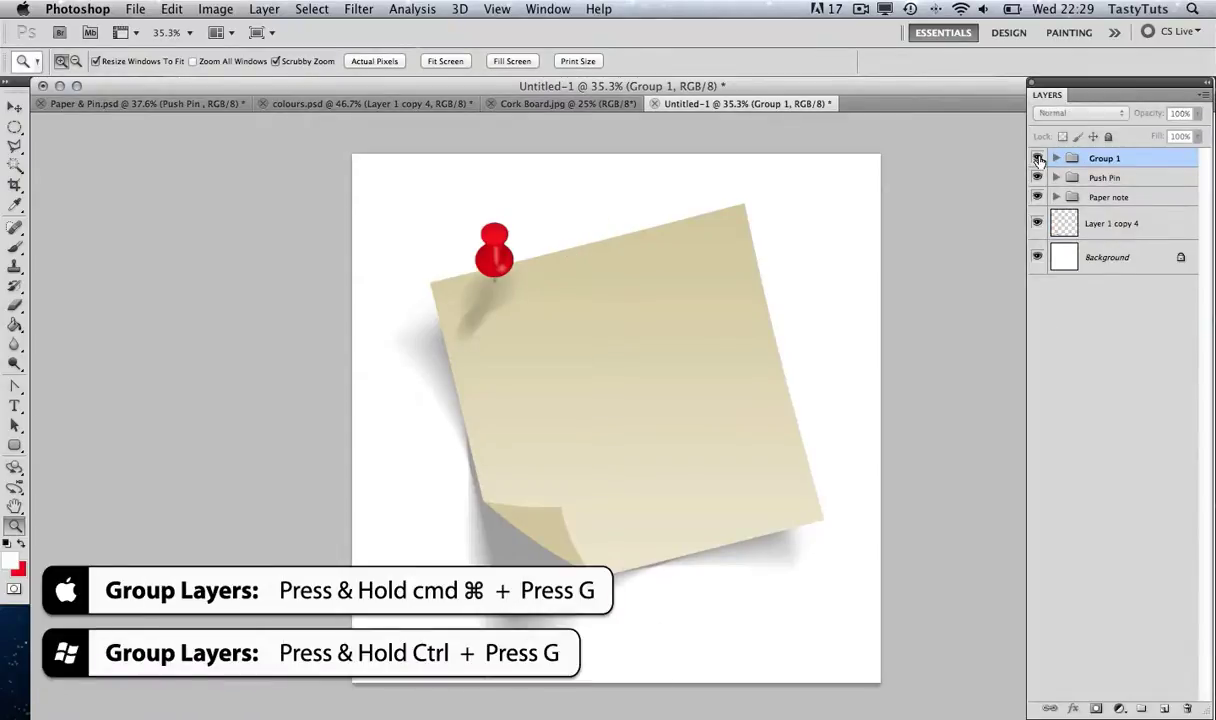
pyautogui.click(1038, 158)
pyautogui.doubleClick(1105, 158)
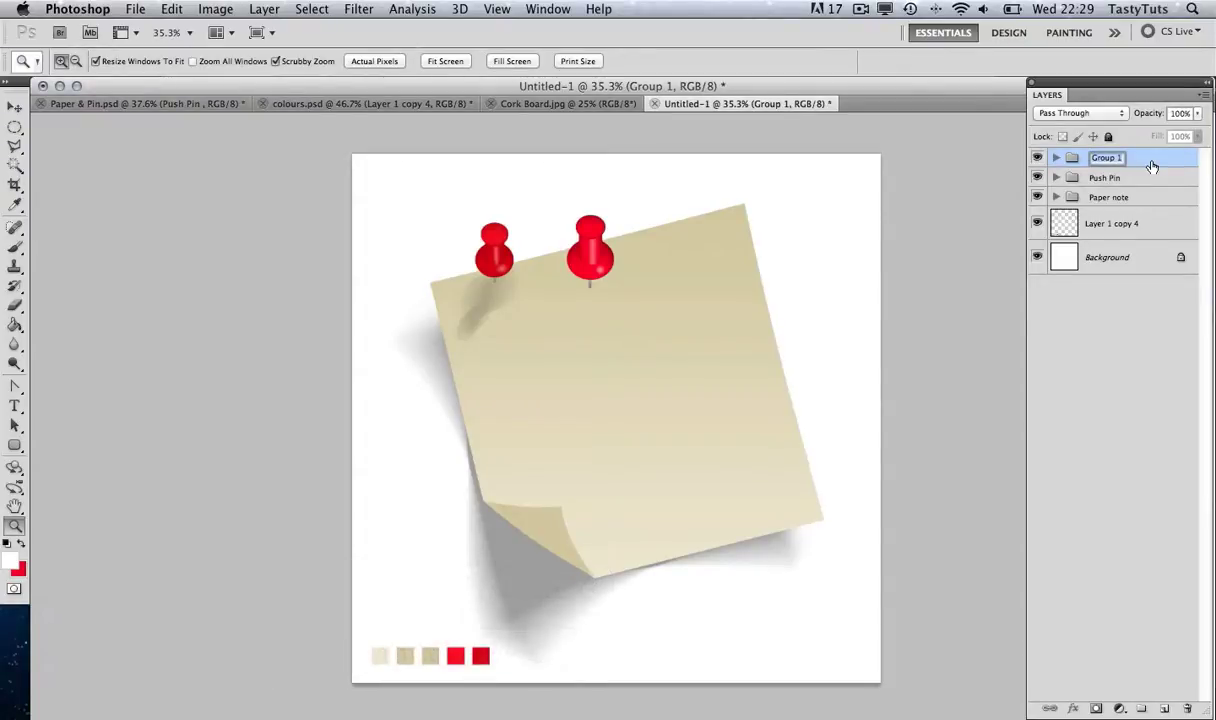
pyautogui.write('Push Pin')
pyautogui.press('Return')
pyautogui.click(1130, 177)
pyautogui.click(1121, 157)
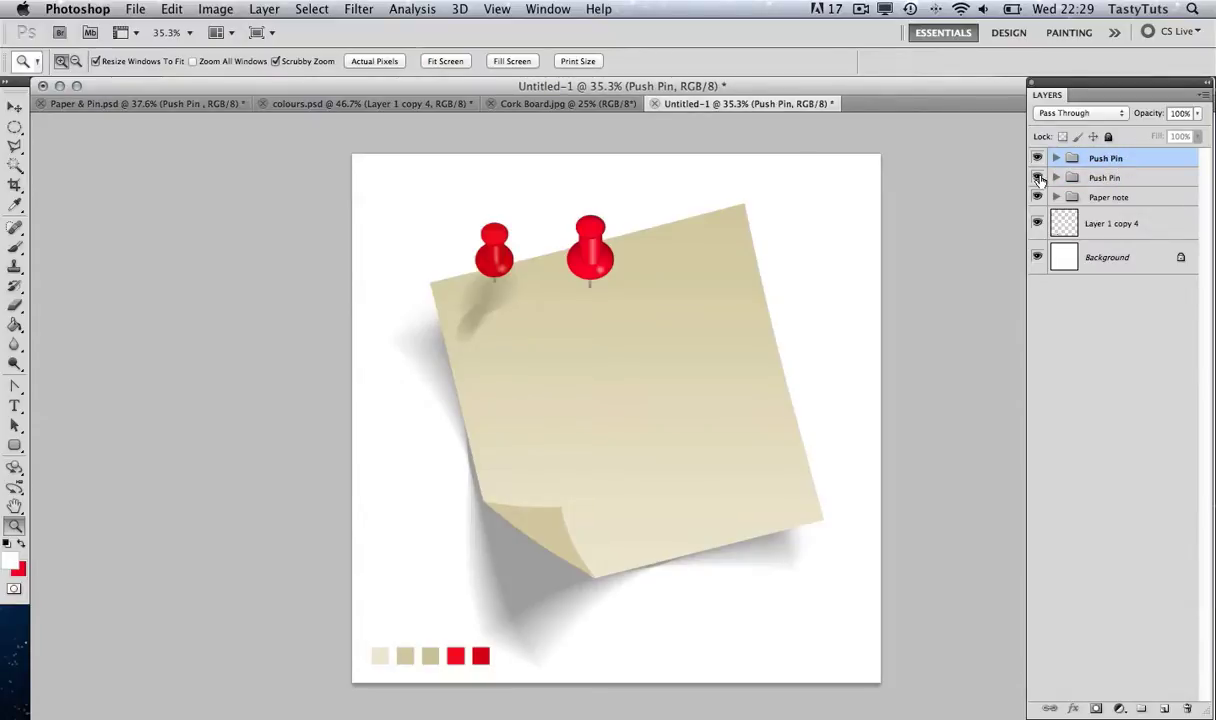
# Hide the original Push Pin group and move the remaining pin to the note's top centre
pyautogui.click(1037, 177)
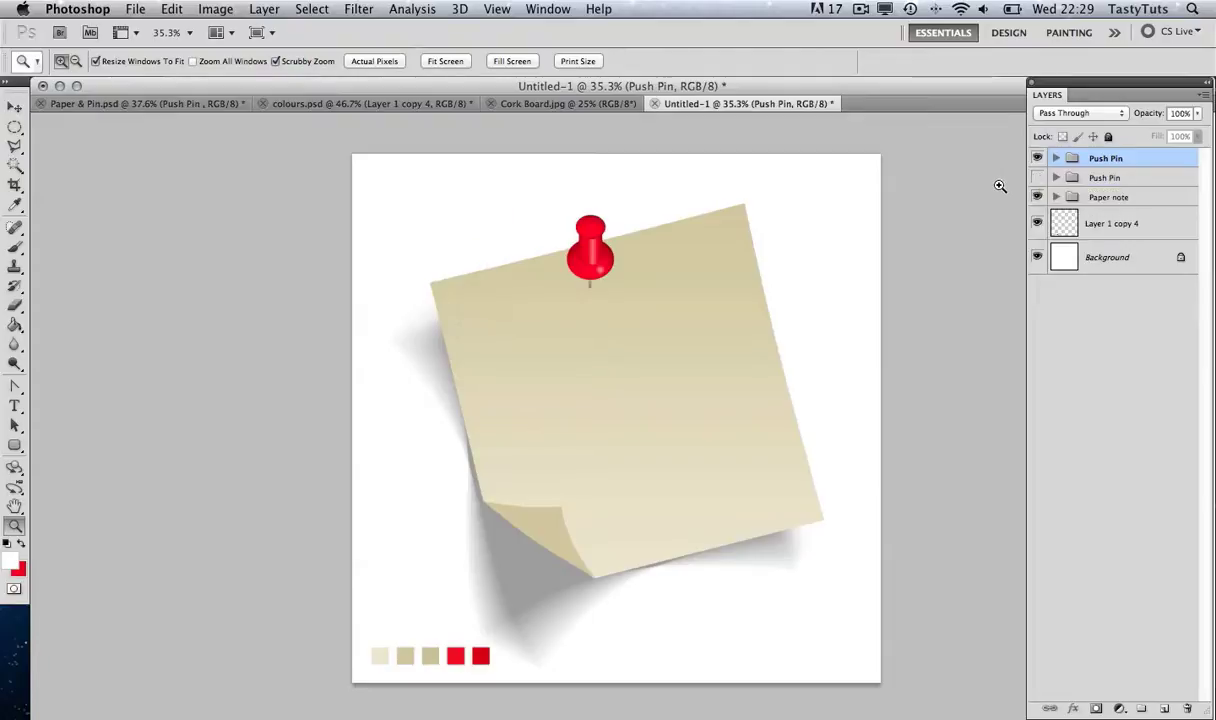
pyautogui.press('v')
pyautogui.moveTo(604, 274)
pyautogui.mouseDown()
pyautogui.moveTo(587, 287)
pyautogui.moveTo(609, 277)
pyautogui.mouseUp()
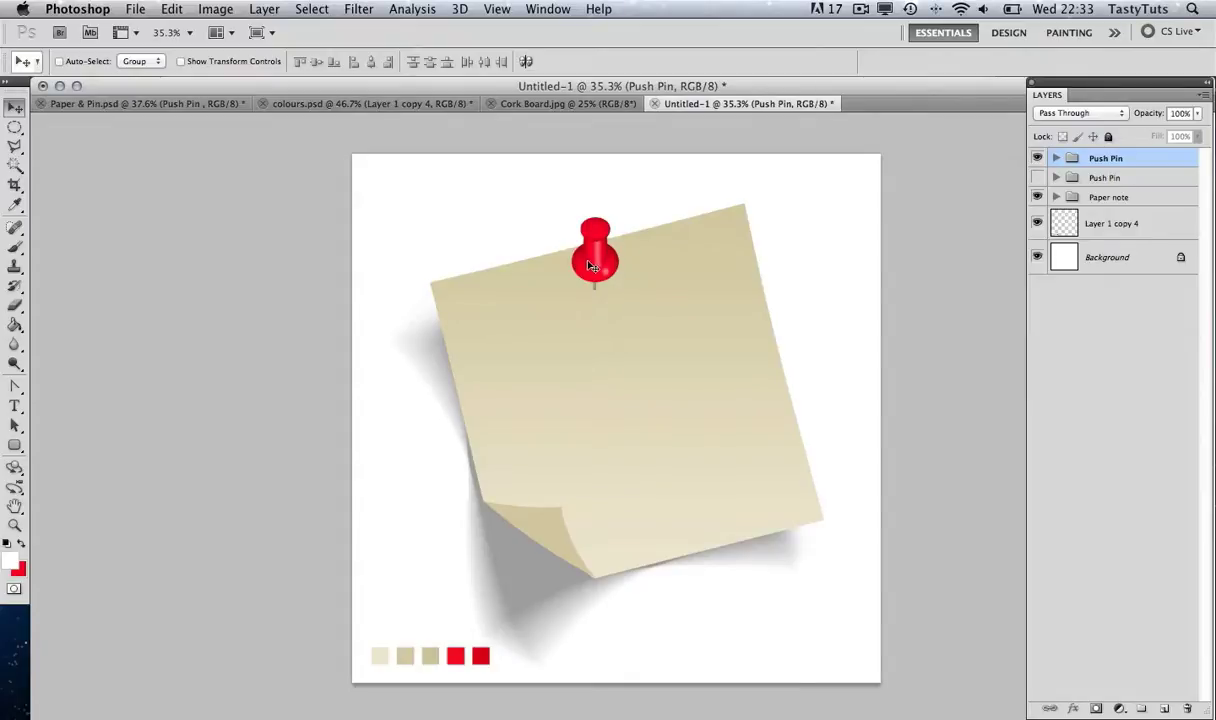
pyautogui.click(1037, 159)
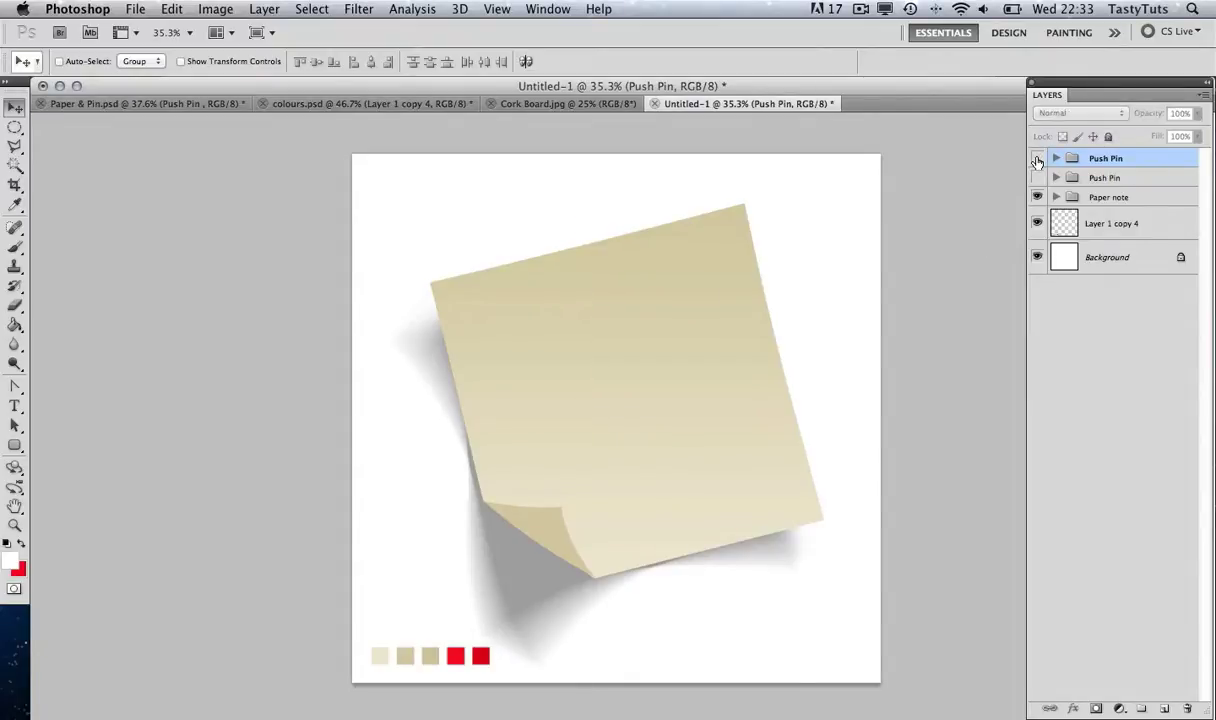
pyautogui.click(1037, 159)
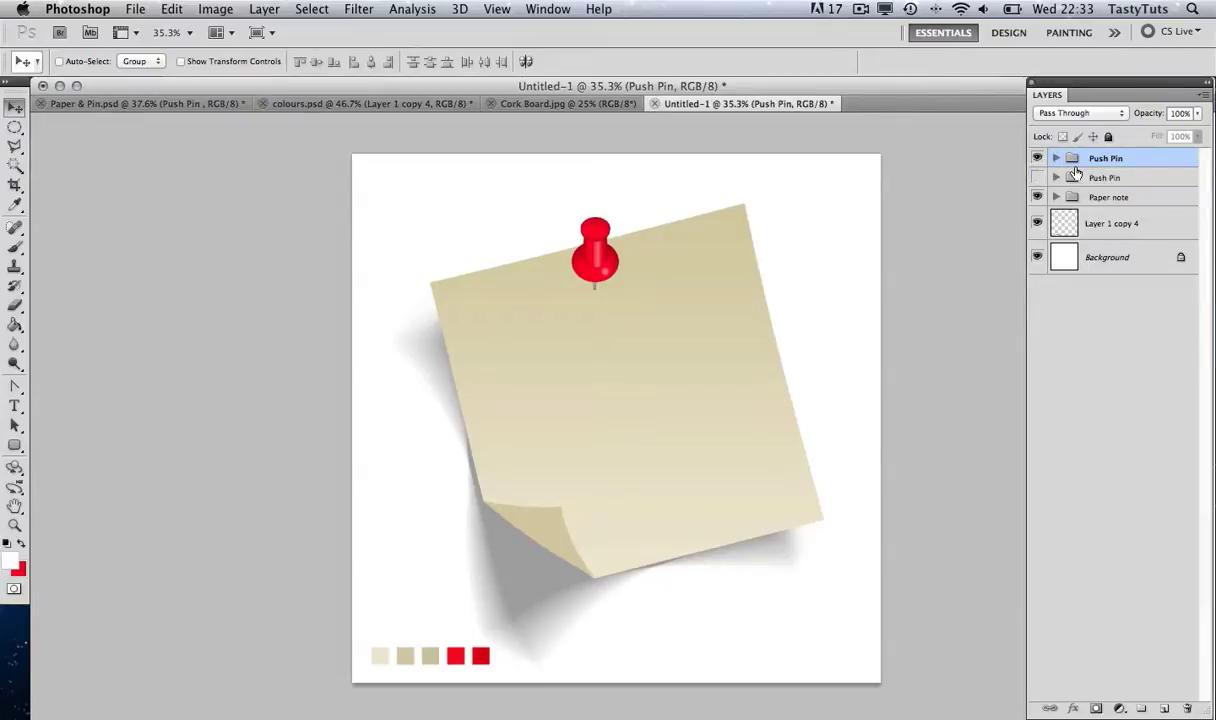
# Duplicate the Push Pin group and drag the copy lower-left on the note
pyautogui.rightClick(1099, 161)
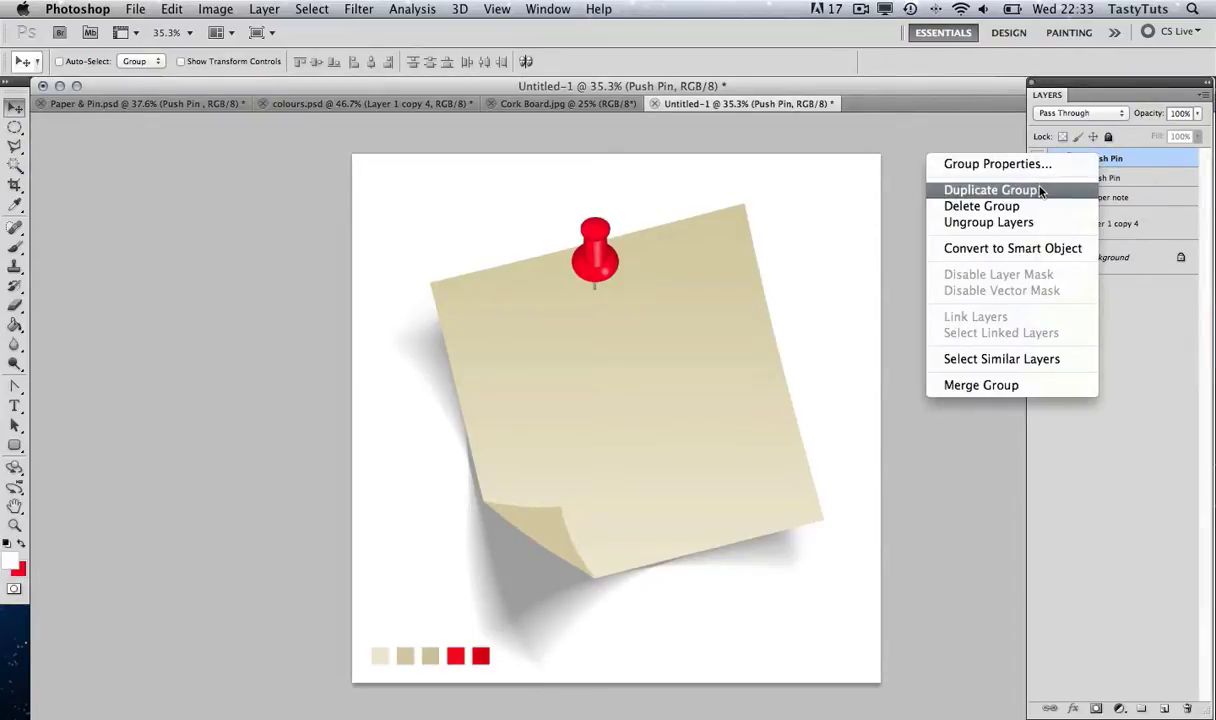
pyautogui.click(990, 190)
pyautogui.click(770, 298)
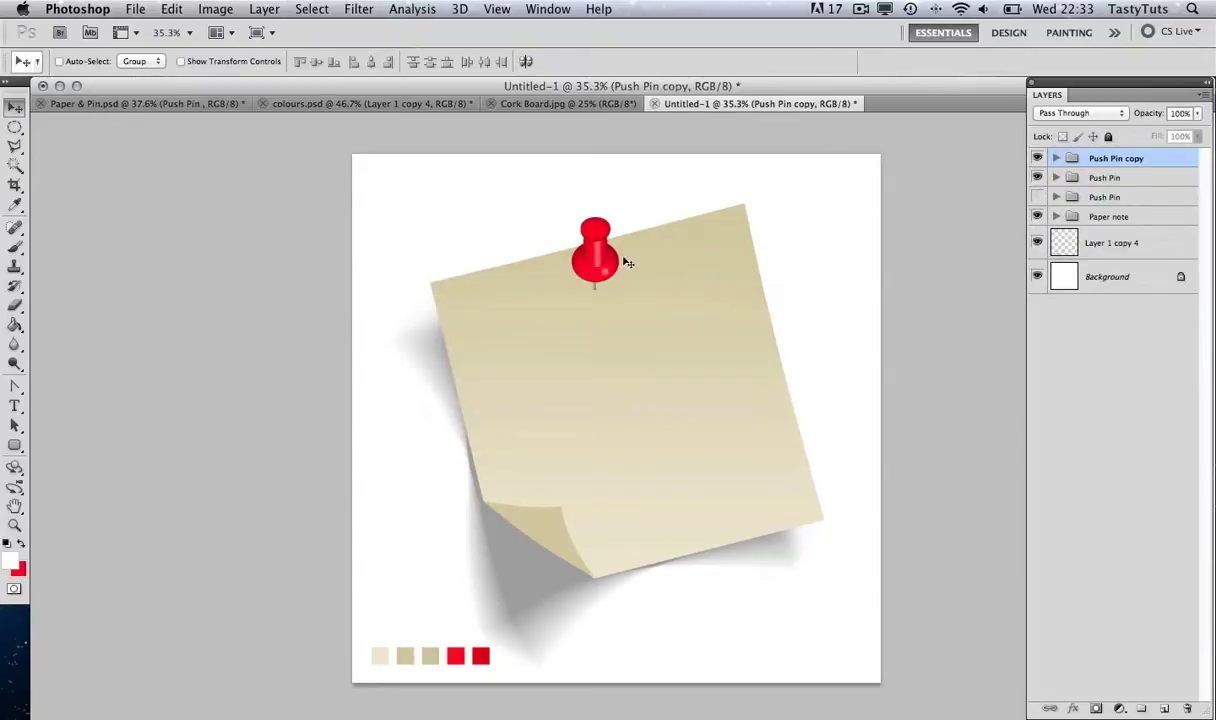
pyautogui.moveTo(627, 262); pyautogui.dragTo(557, 346)
# Merge the copied group into a single Push Pin copy layer and shift it slightly right
pyautogui.click(1056, 158)
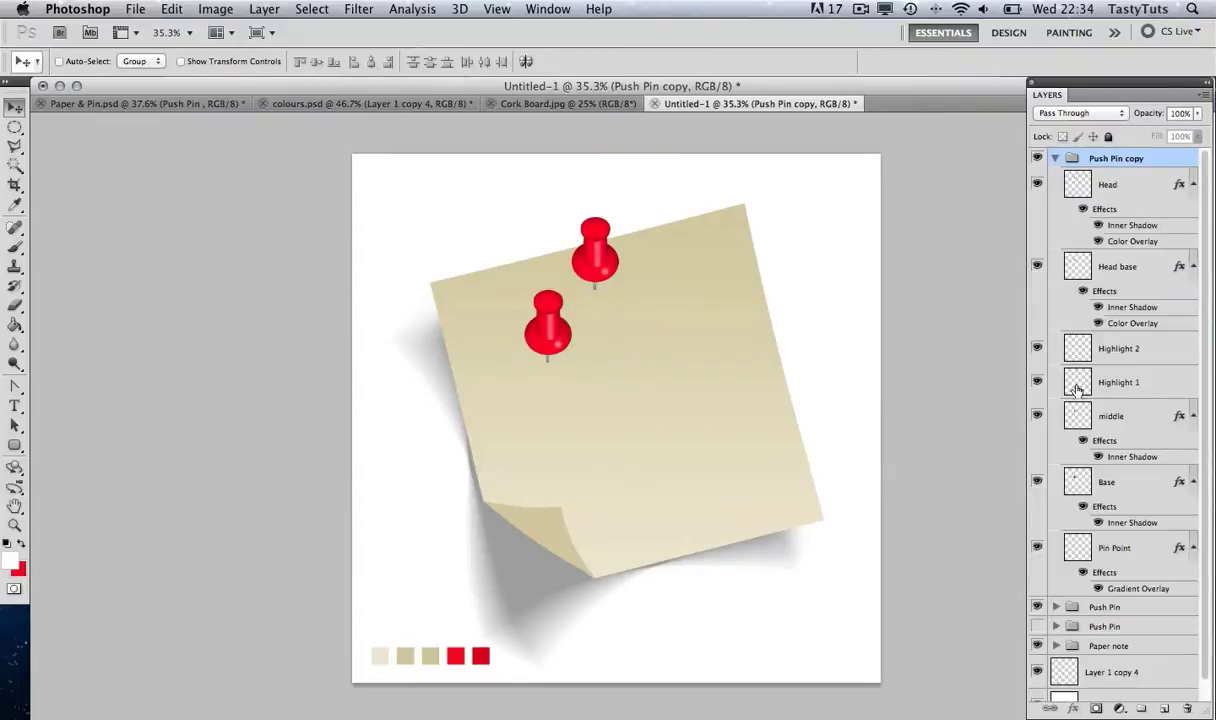
pyautogui.click(1055, 158)
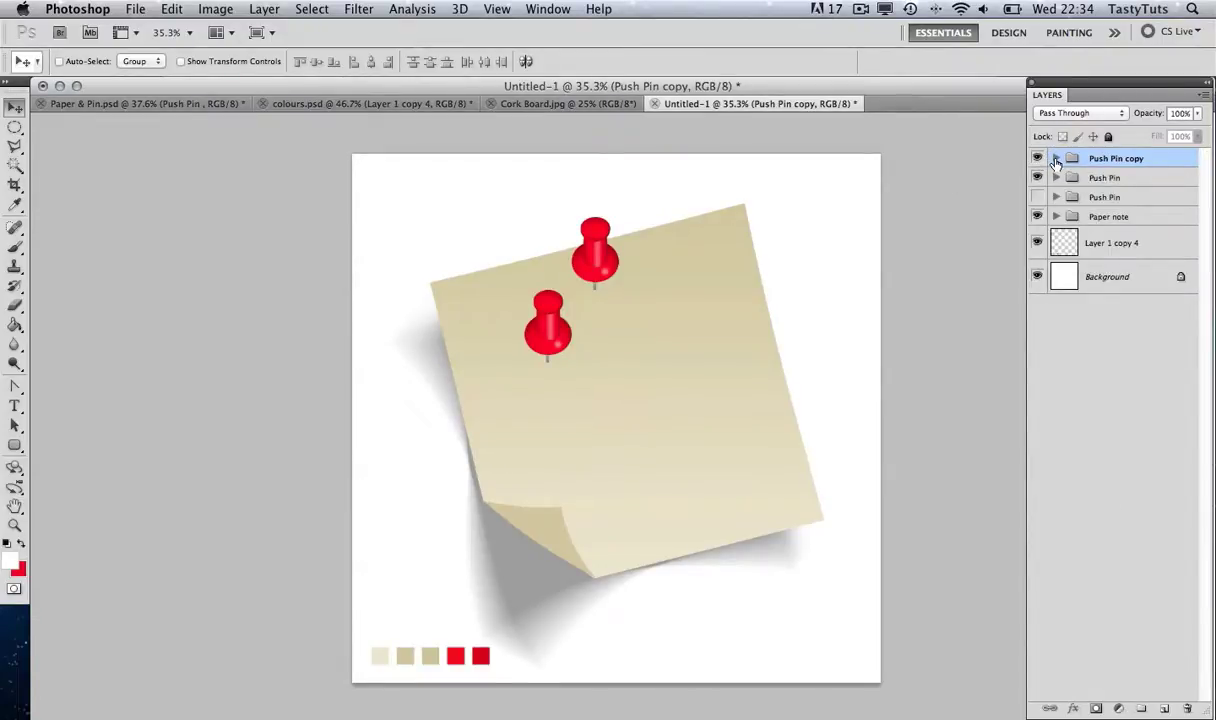
pyautogui.click(1055, 159)
pyautogui.click(1055, 159)
pyautogui.click(1055, 158)
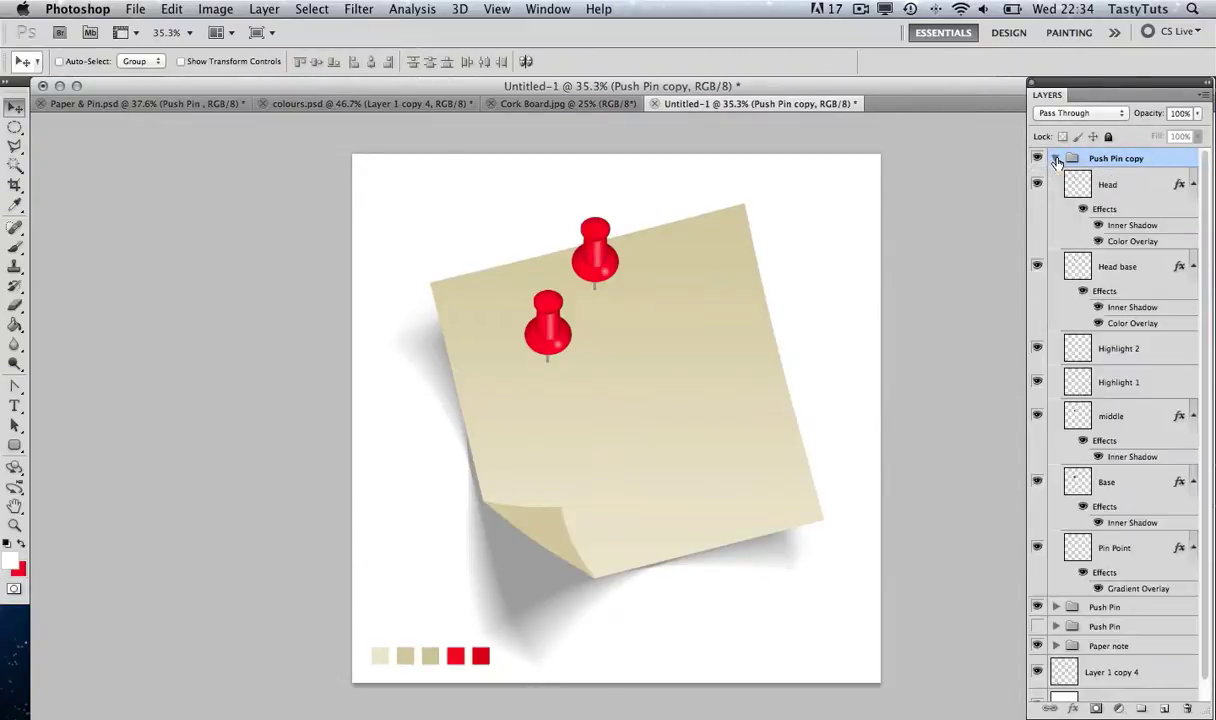
pyautogui.click(1055, 158)
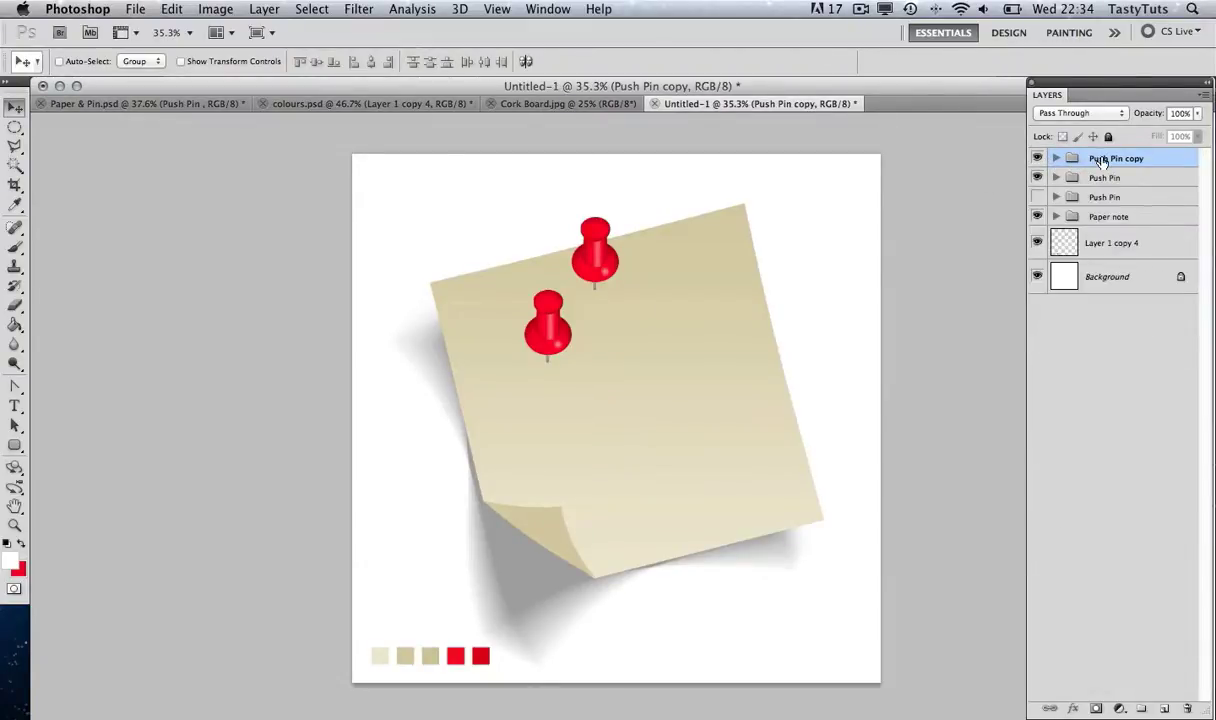
pyautogui.press('super+e')
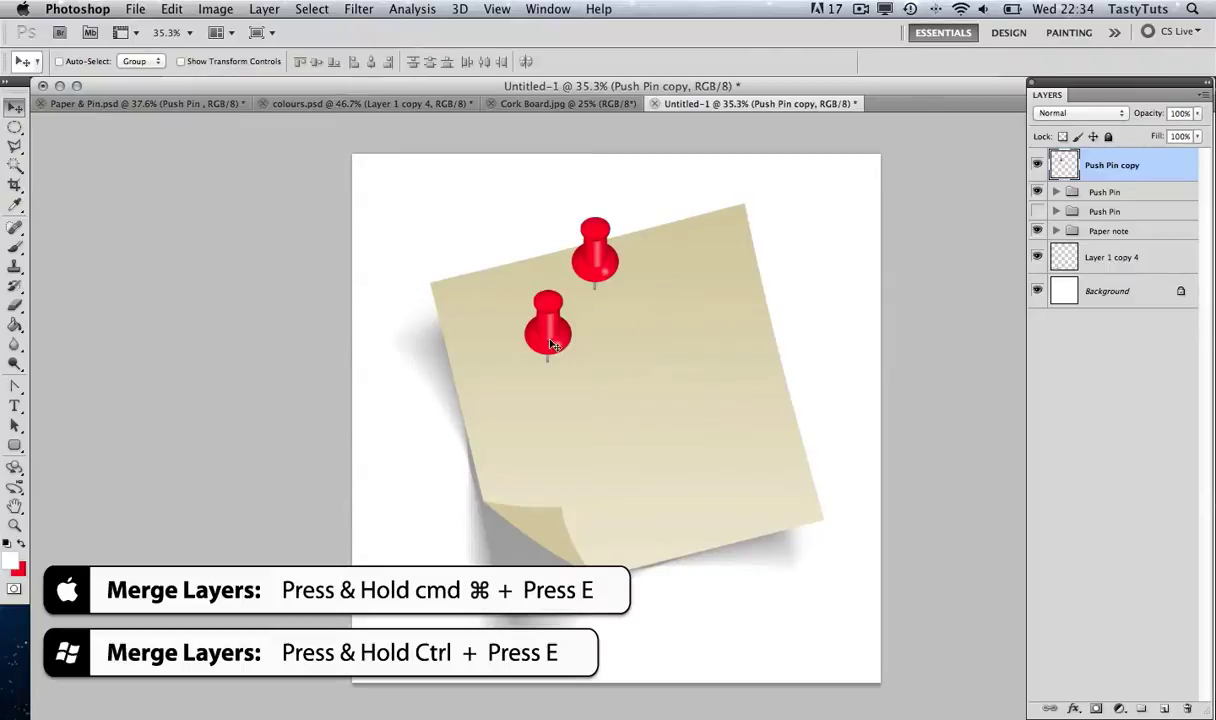
pyautogui.moveTo(551, 343)
pyautogui.mouseDown()
pyautogui.moveTo(668, 353)
pyautogui.moveTo(573, 353)
pyautogui.mouseUp()
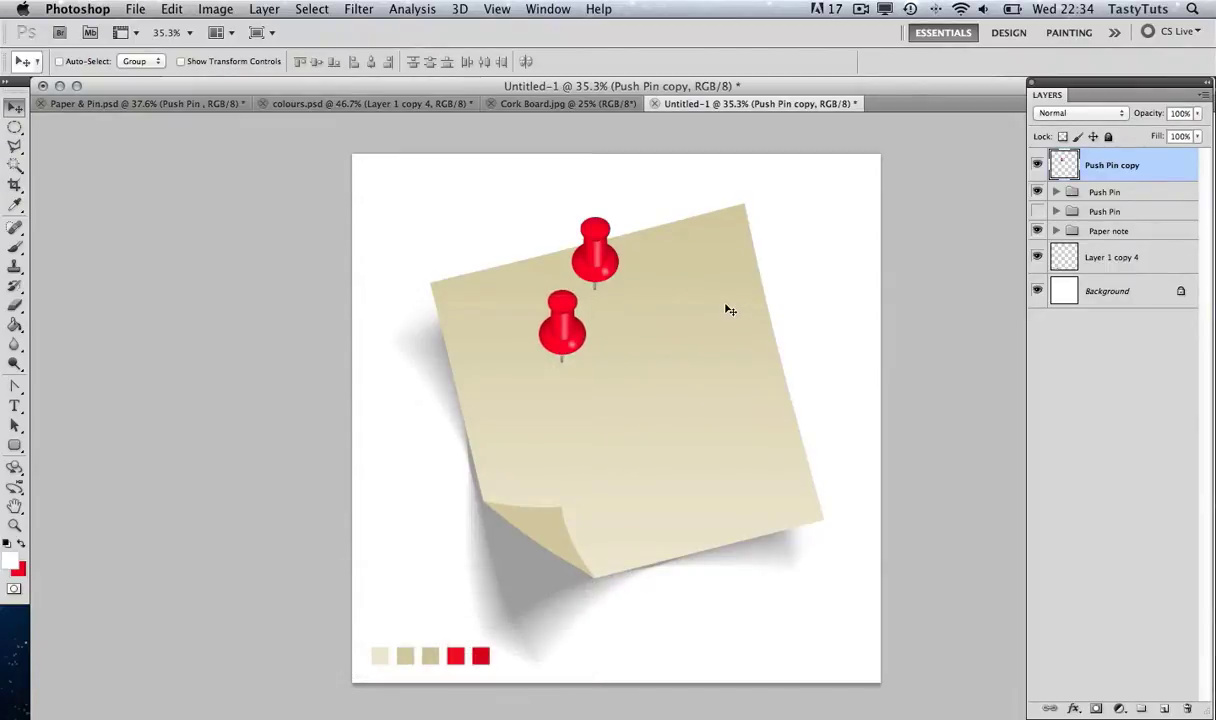
# Give the Push Pin copy a 020202 Color Overlay and drag it over the red pin
pyautogui.doubleClick(1154, 168)
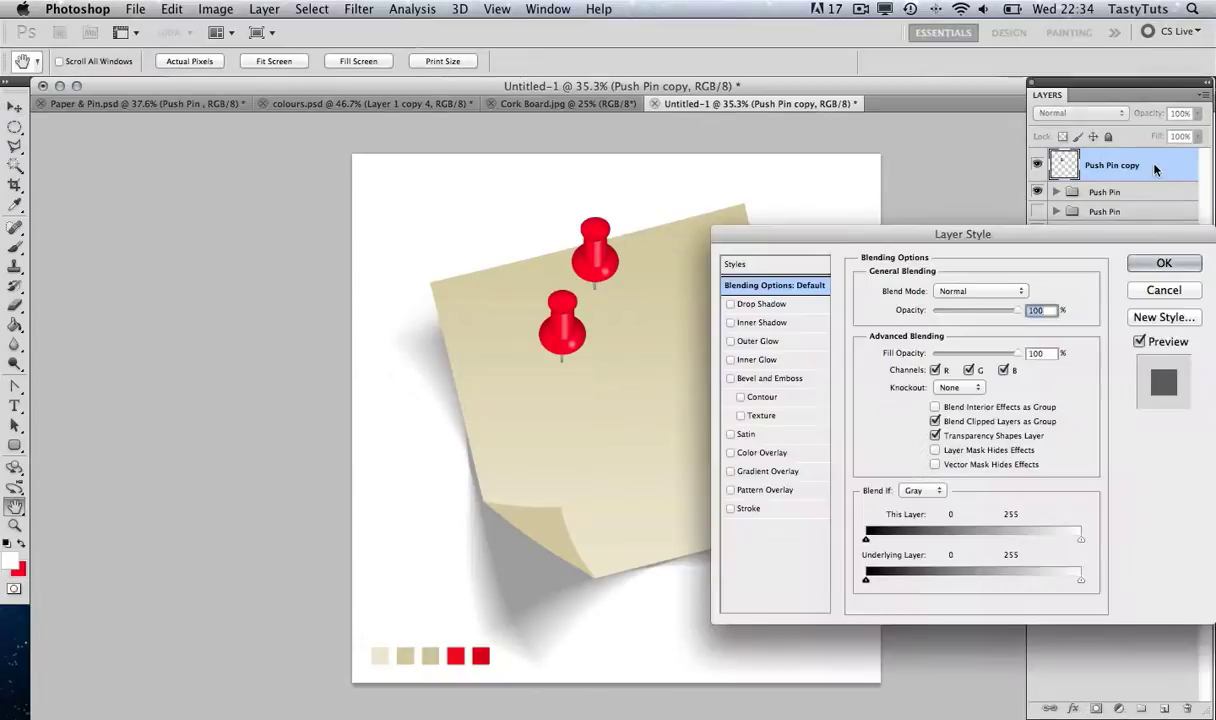
pyautogui.click(752, 455)
pyautogui.click(1025, 291)
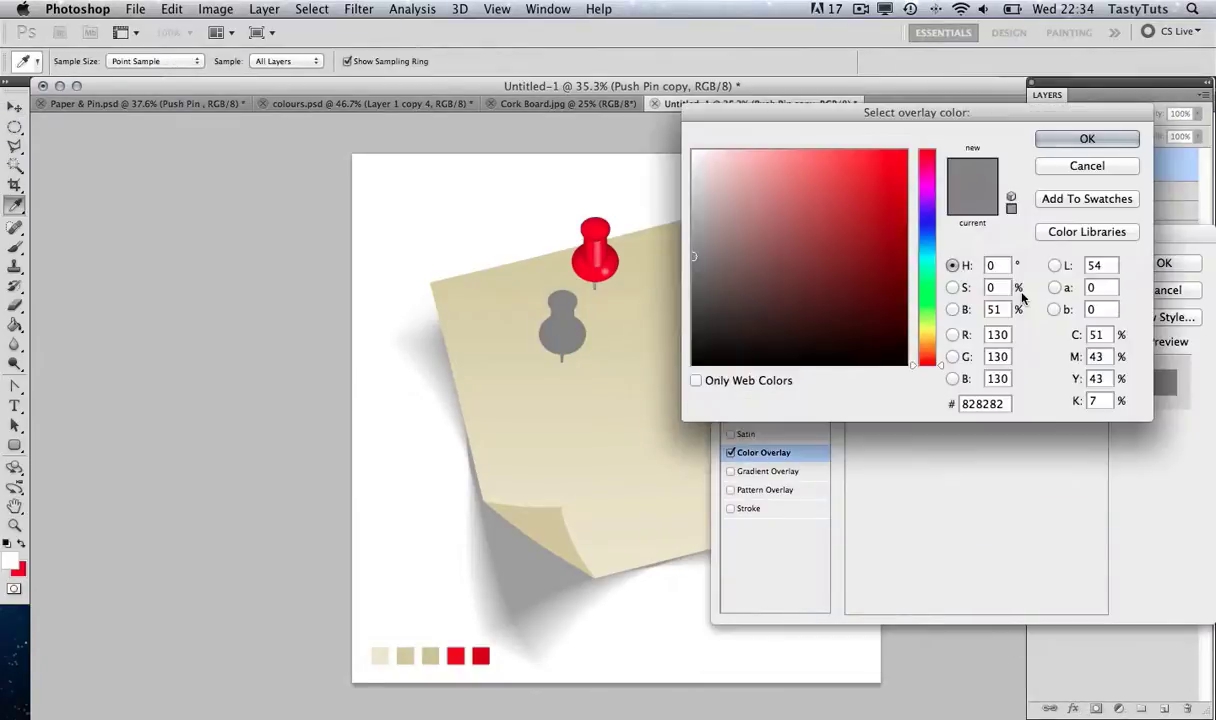
pyautogui.click(696, 362)
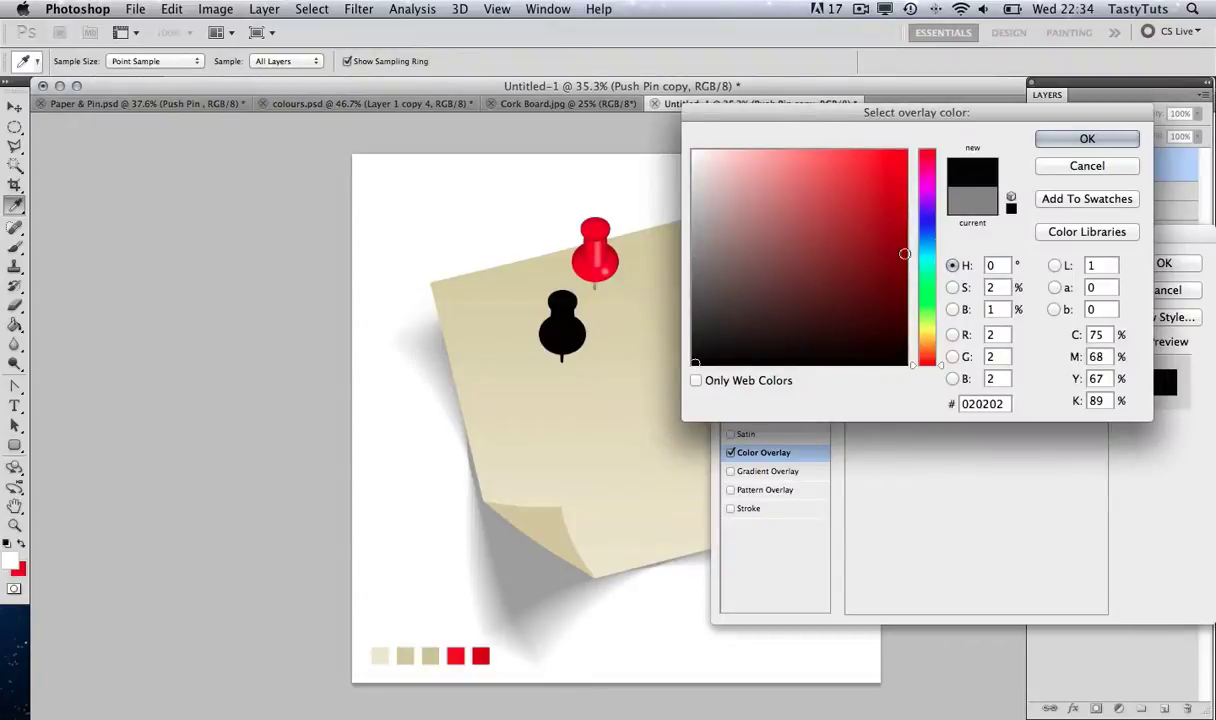
pyautogui.click(1087, 141)
pyautogui.click(1162, 263)
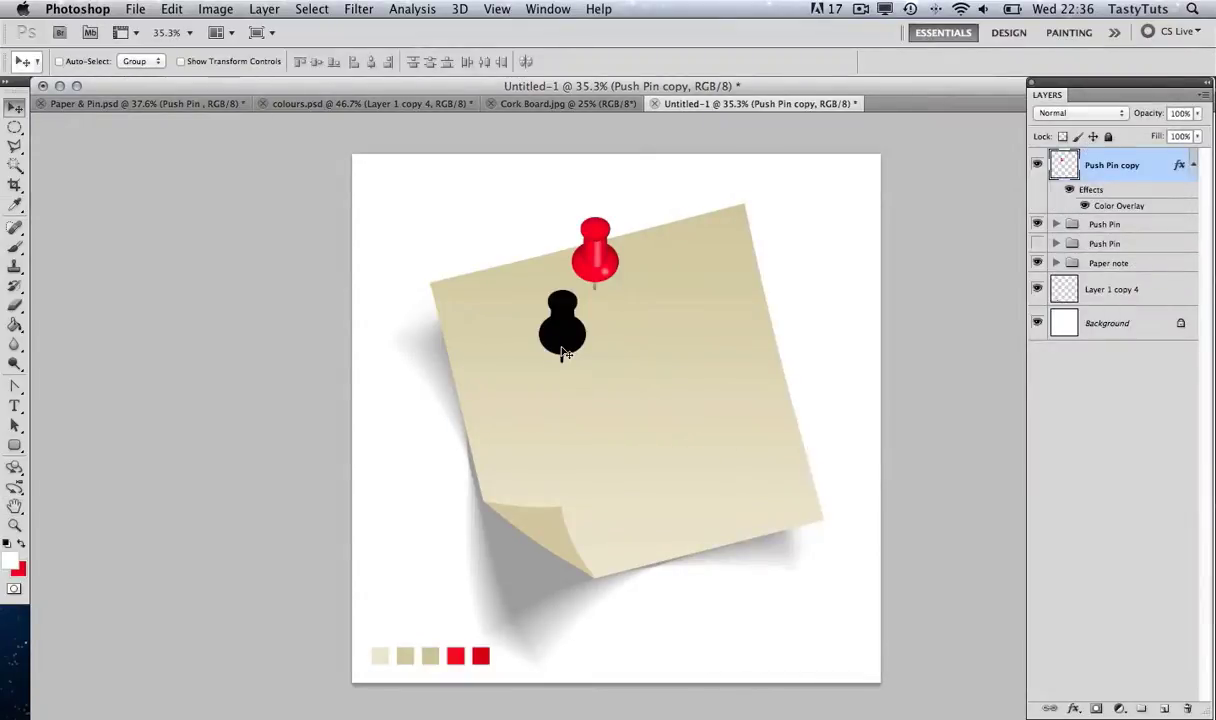
pyautogui.moveTo(562, 352); pyautogui.dragTo(593, 277)
# Rotate the black pin copy about -152° and set it just below the red pin
pyautogui.press('super+t')
pyautogui.moveTo(648, 277); pyautogui.dragTo(524, 187)
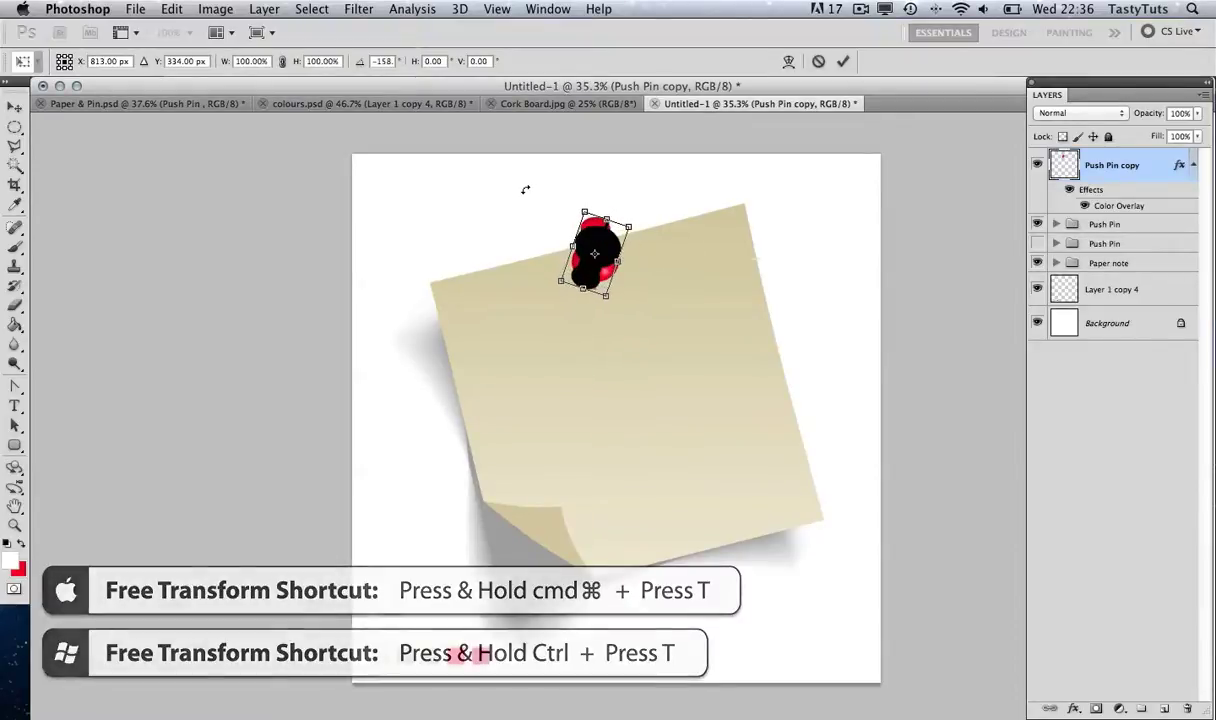
pyautogui.moveTo(600, 250); pyautogui.dragTo(646, 313)
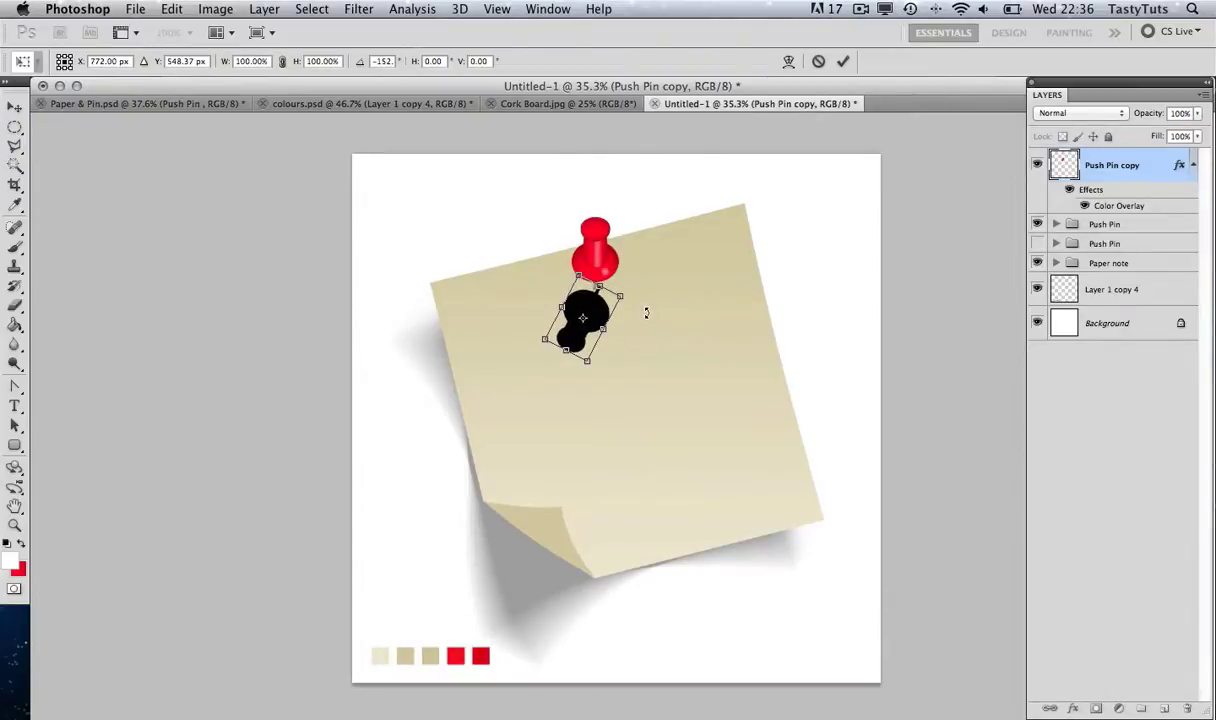
pyautogui.press('Return')
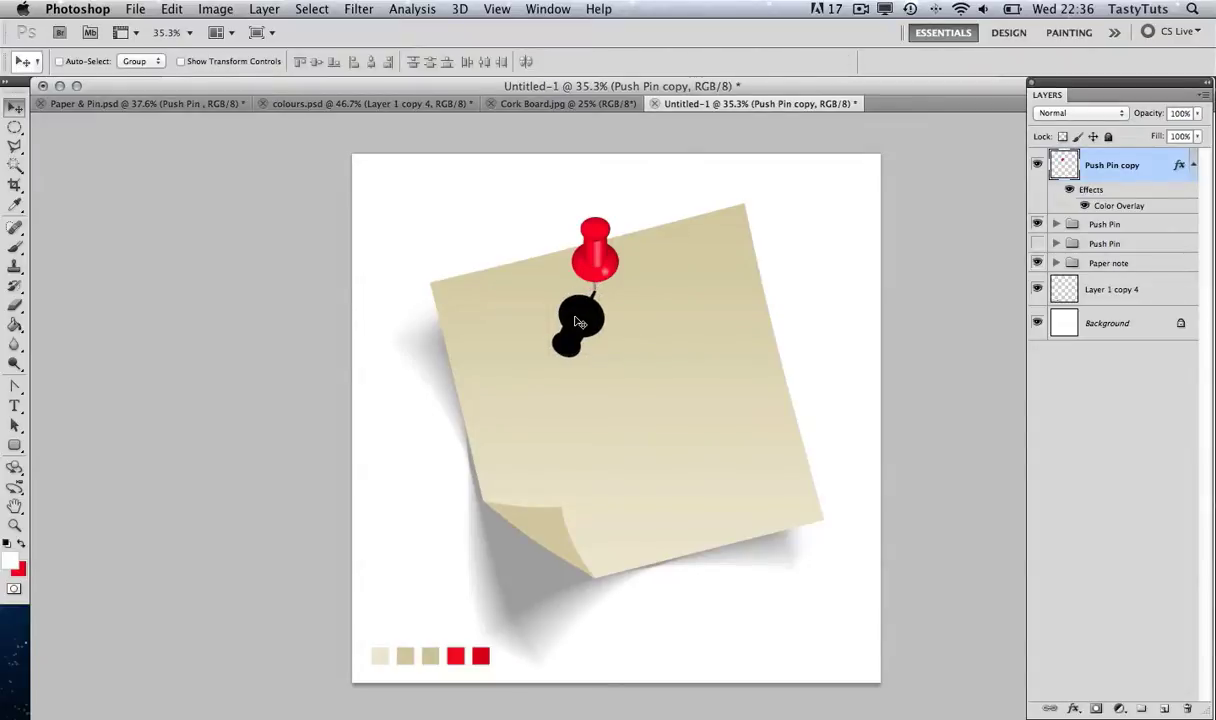
# Nudge the black shadow up and apply a Spin Radial Blur, Amount 16, Good quality
pyautogui.press('Up')
pyautogui.press('Up')
pyautogui.click(359, 10)
pyautogui.moveTo(450, 190)
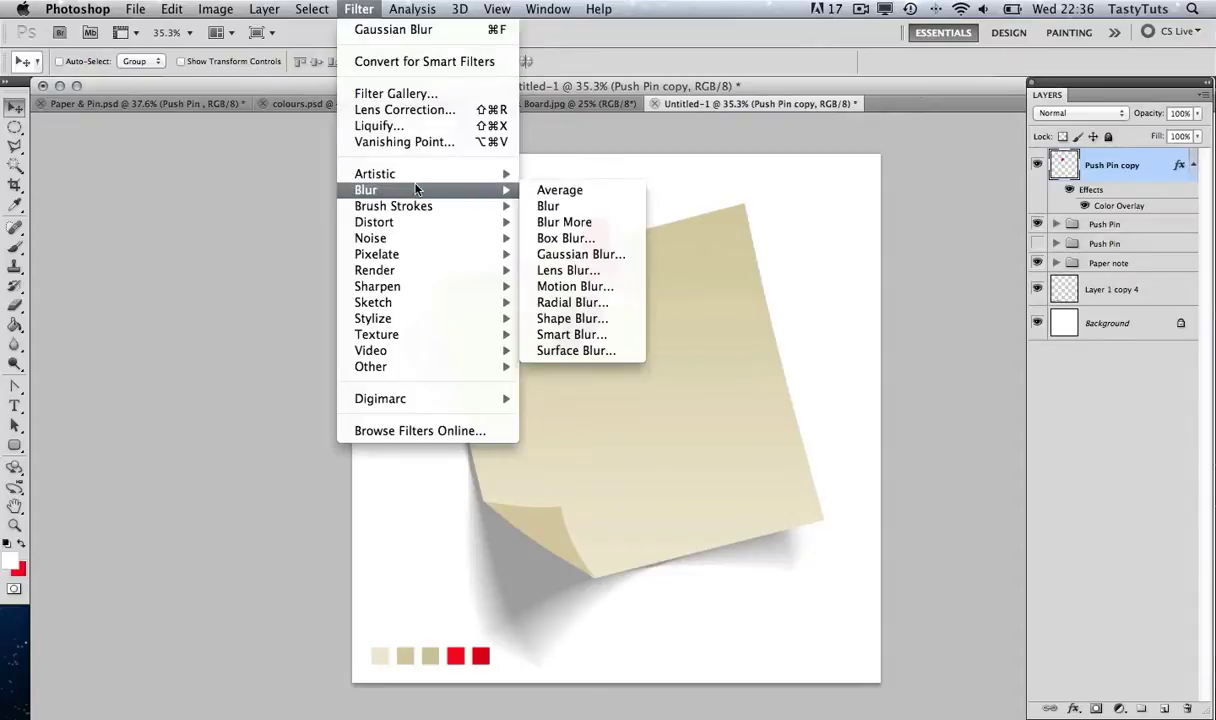
pyautogui.press('Escape')
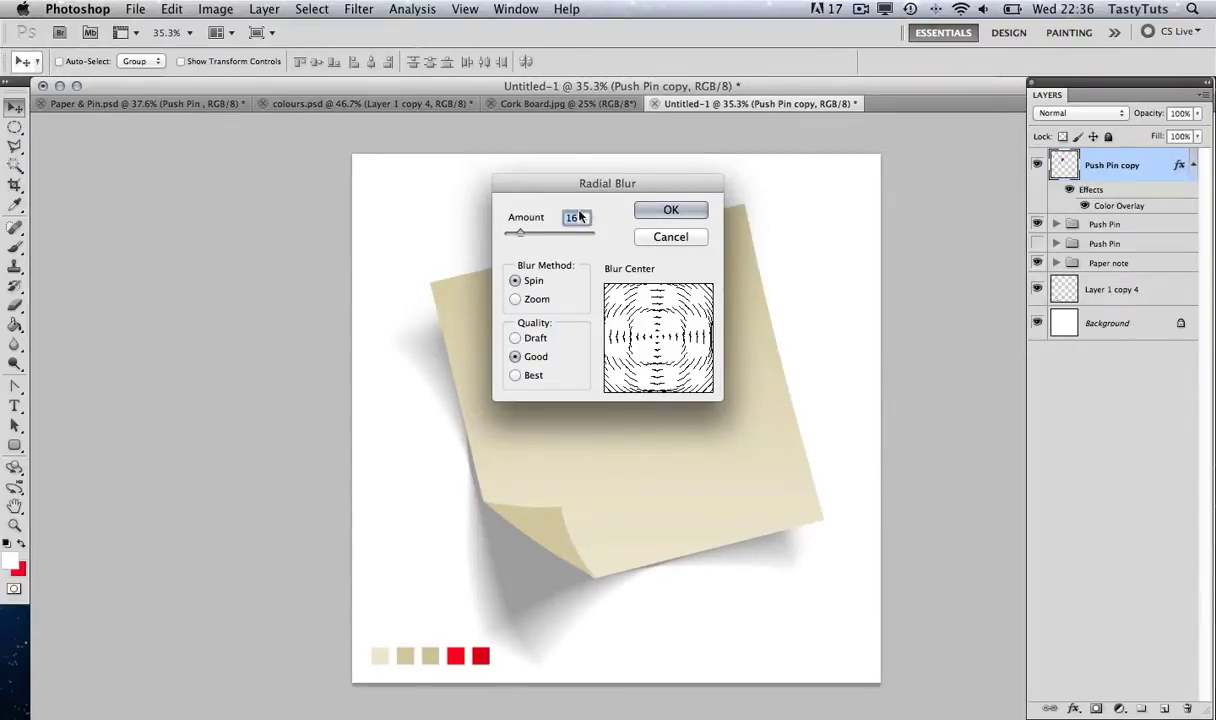
pyautogui.moveTo(566, 177); pyautogui.dragTo(247, 184)
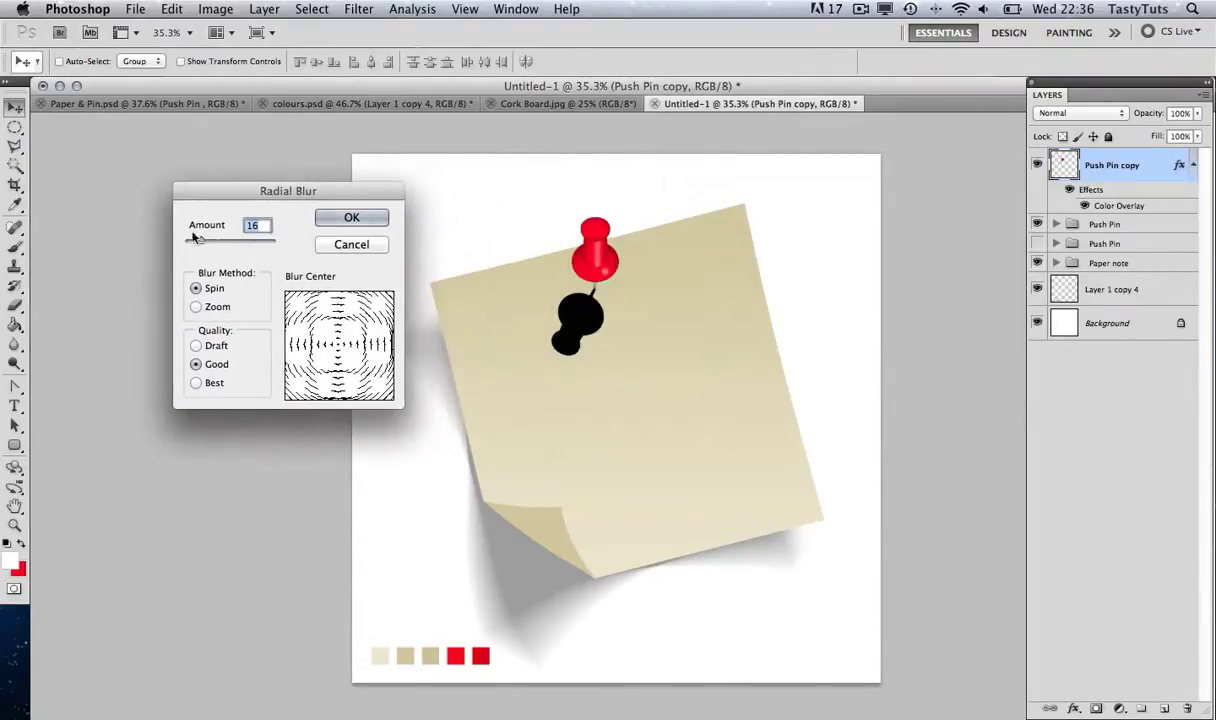
pyautogui.click(347, 219)
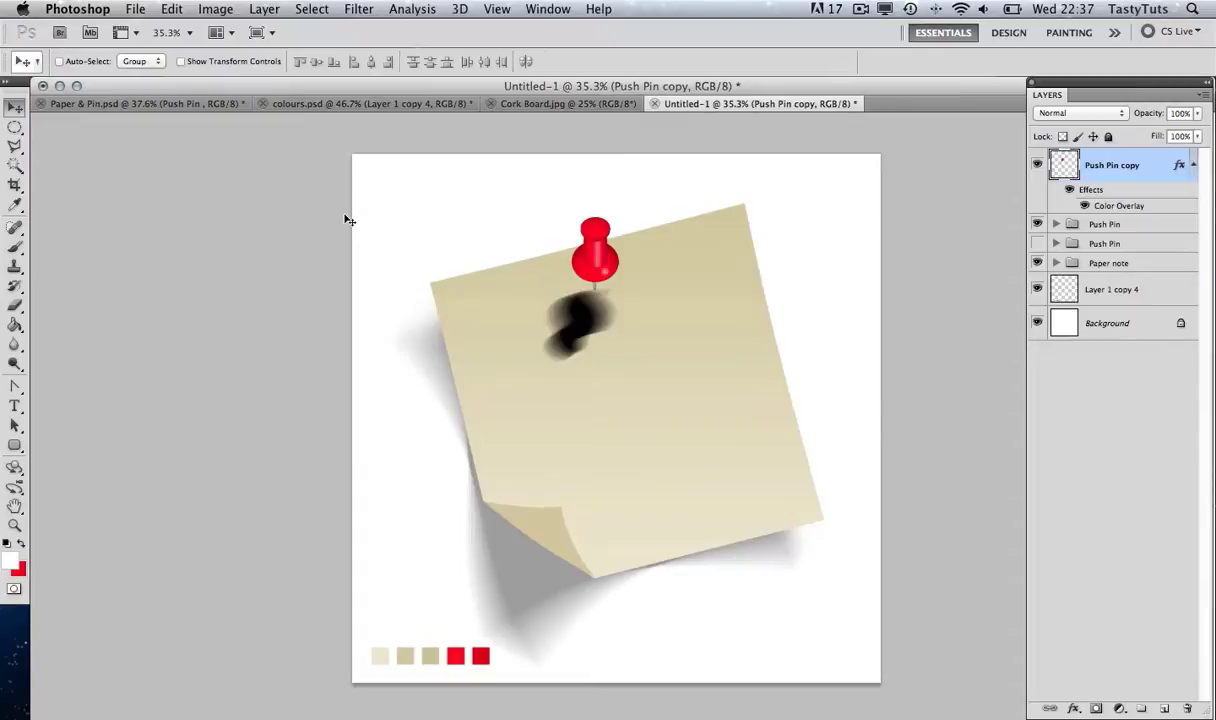
# Set the shadow to 31% opacity, nudge it into place, and drop it into the Push Pin group
pyautogui.moveTo(603, 337); pyautogui.dragTo(599, 332)
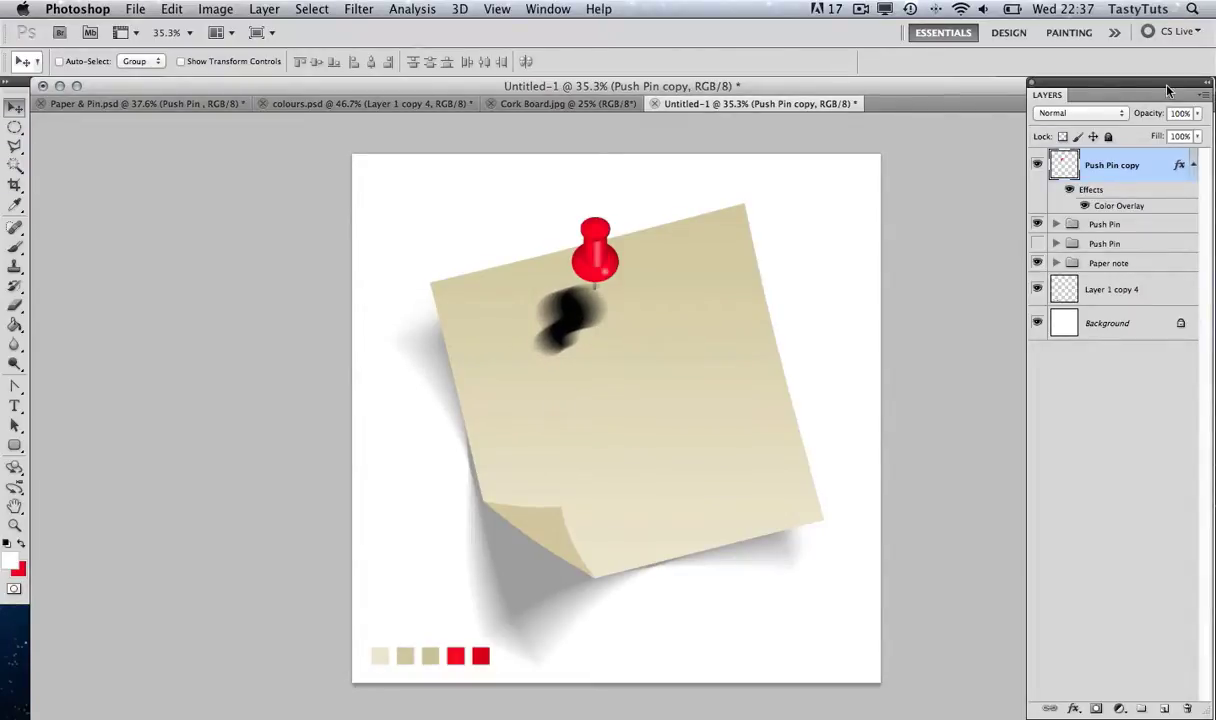
pyautogui.click(1196, 113)
pyautogui.moveTo(1196, 133); pyautogui.dragTo(1150, 135)
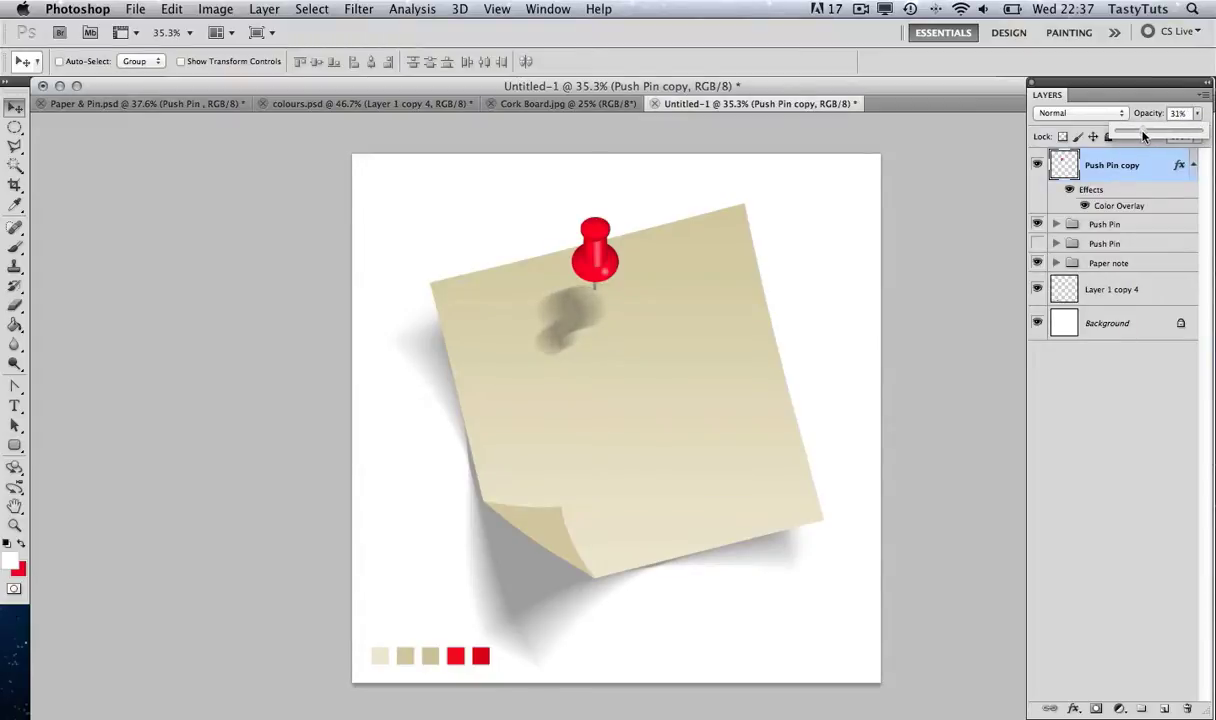
pyautogui.click(16, 108)
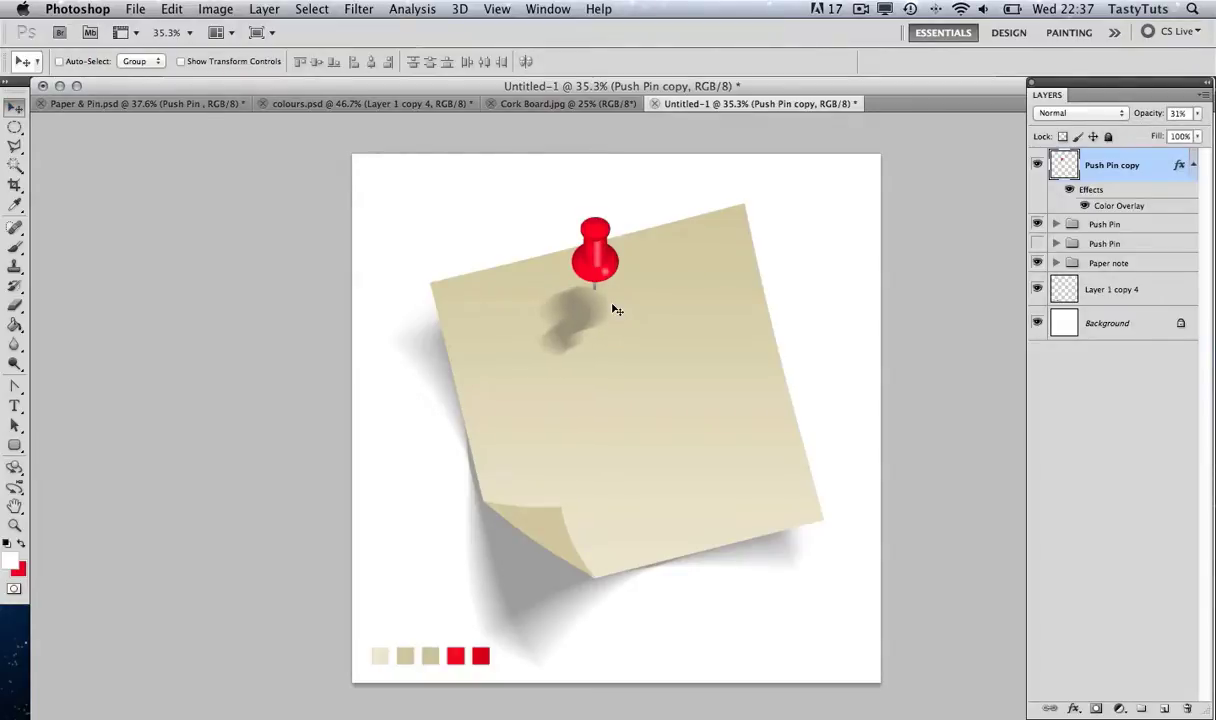
pyautogui.press('Up')
pyautogui.press('Up')
pyautogui.press('Up')
pyautogui.press('Up')
pyautogui.press('Right')
pyautogui.press('Right')
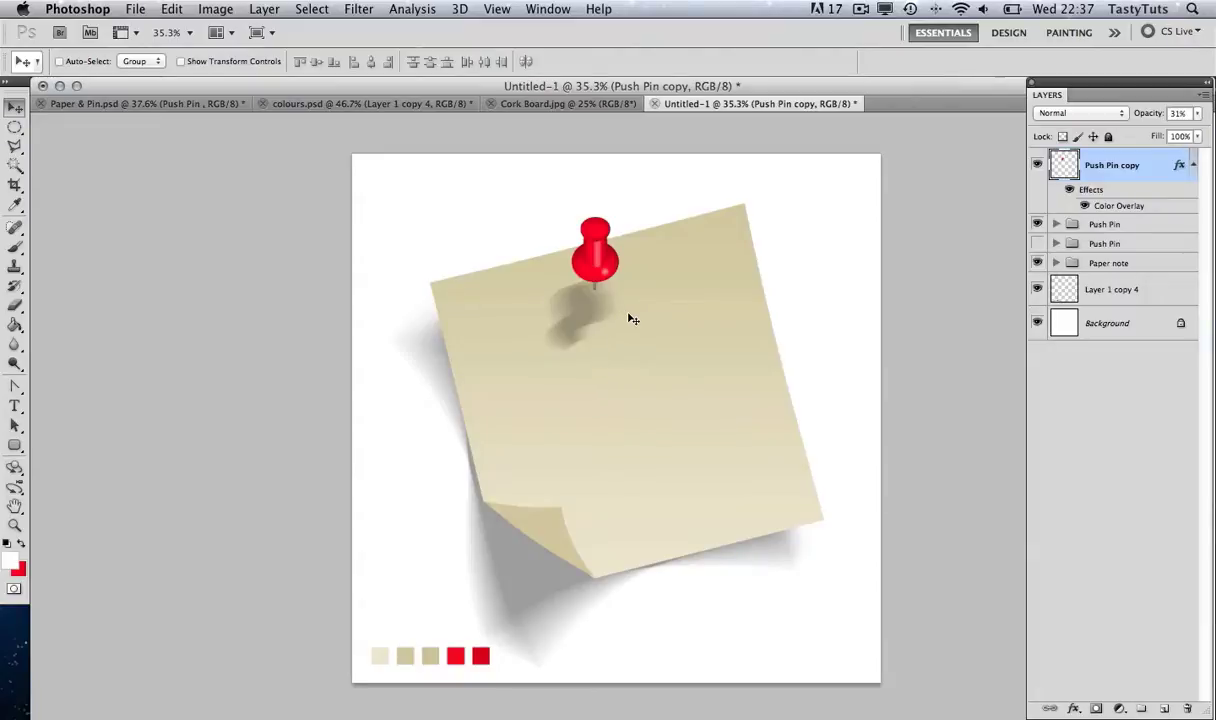
pyautogui.press('Right')
pyautogui.press('Right')
pyautogui.press('Right')
pyautogui.moveTo(1099, 165); pyautogui.dragTo(1094, 224)
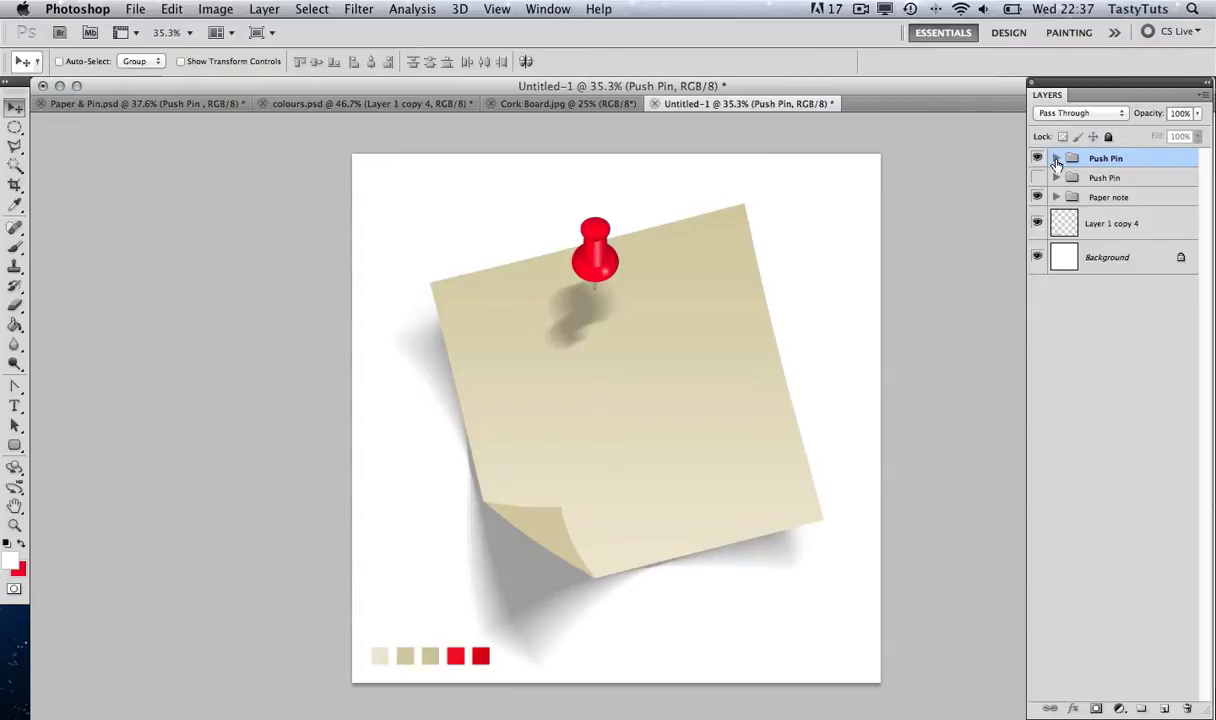
# Rename the Push Pin copy layer inside the Push Pin group to 'Shadow'
pyautogui.click(1056, 160)
pyautogui.scroll(-3, 1032, 250)
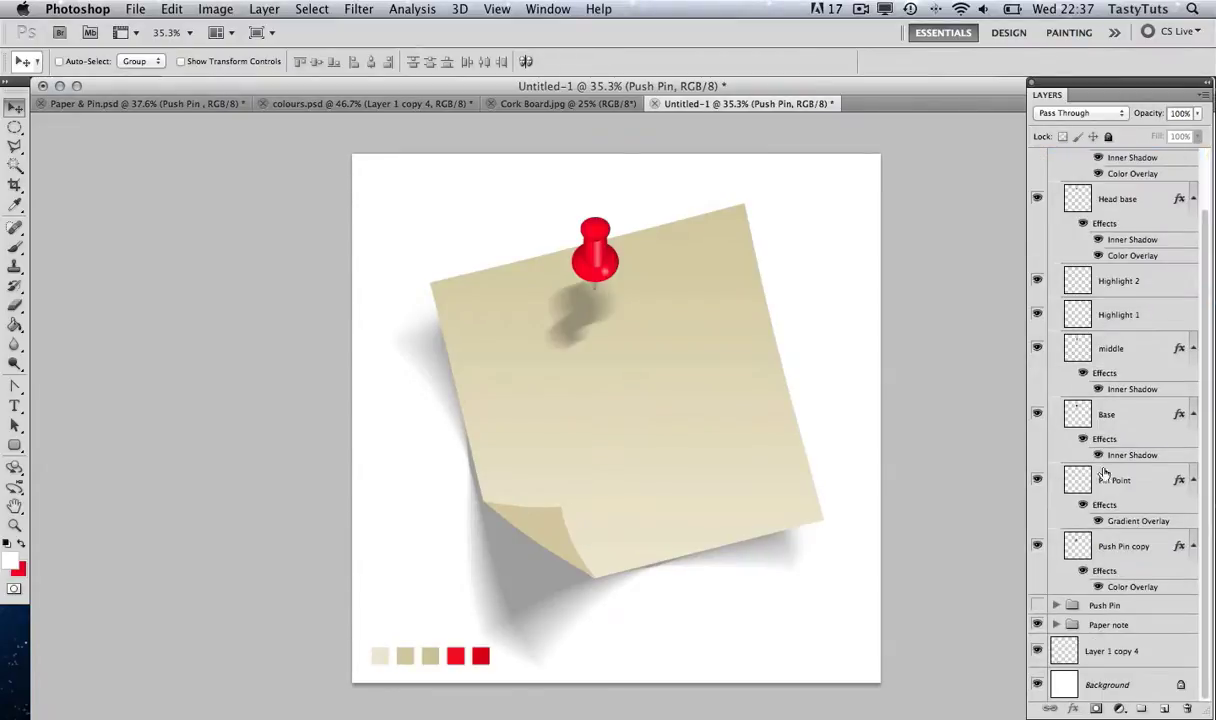
pyautogui.click(1122, 553)
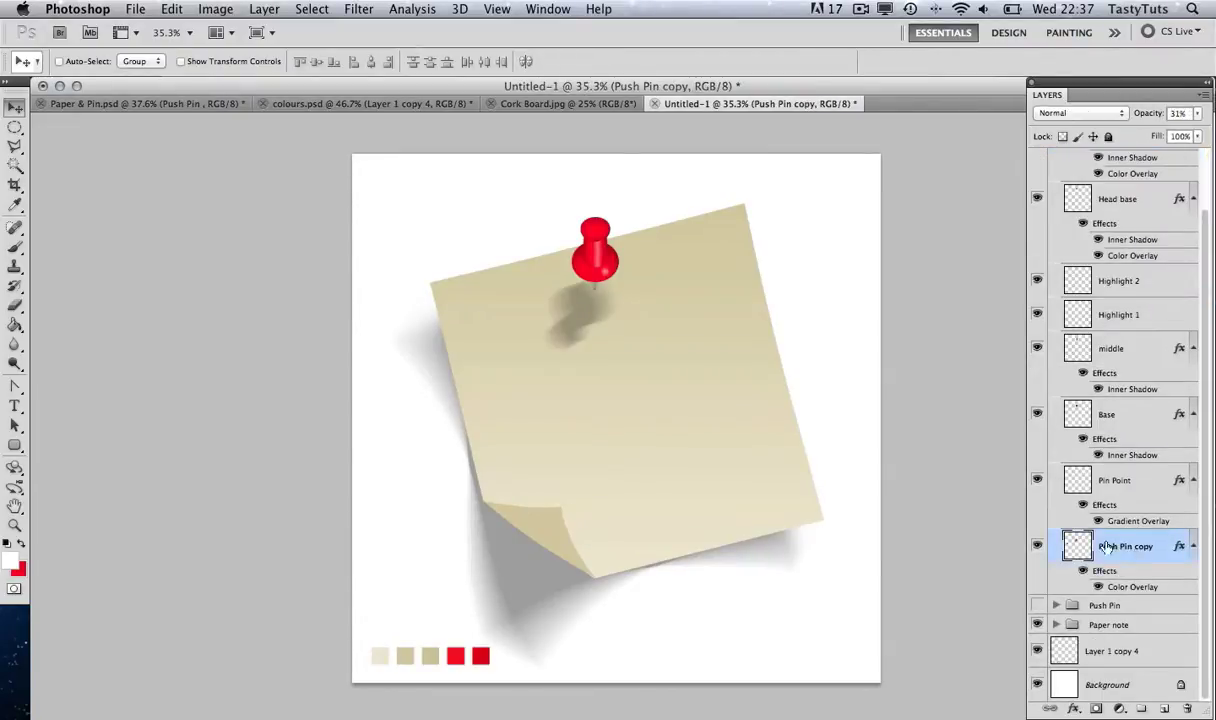
pyautogui.click(1038, 546)
pyautogui.click(1038, 546)
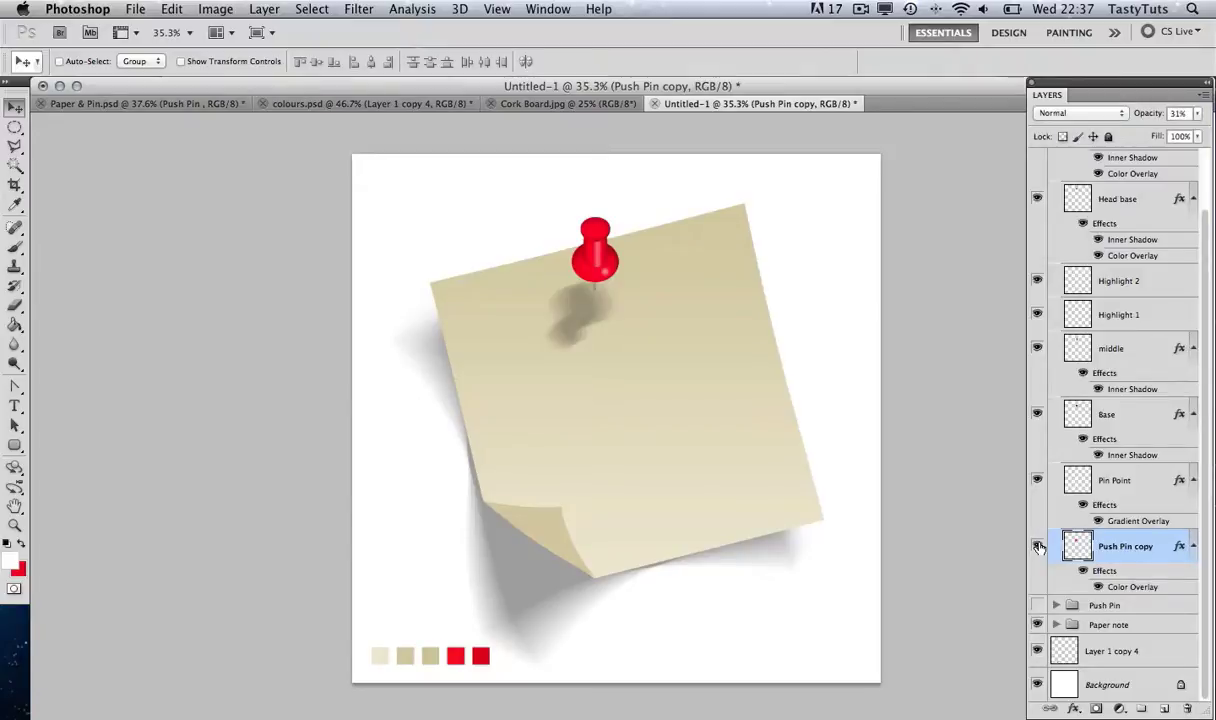
pyautogui.doubleClick(1118, 547)
pyautogui.write('Shadow')
pyautogui.click(1112, 478)
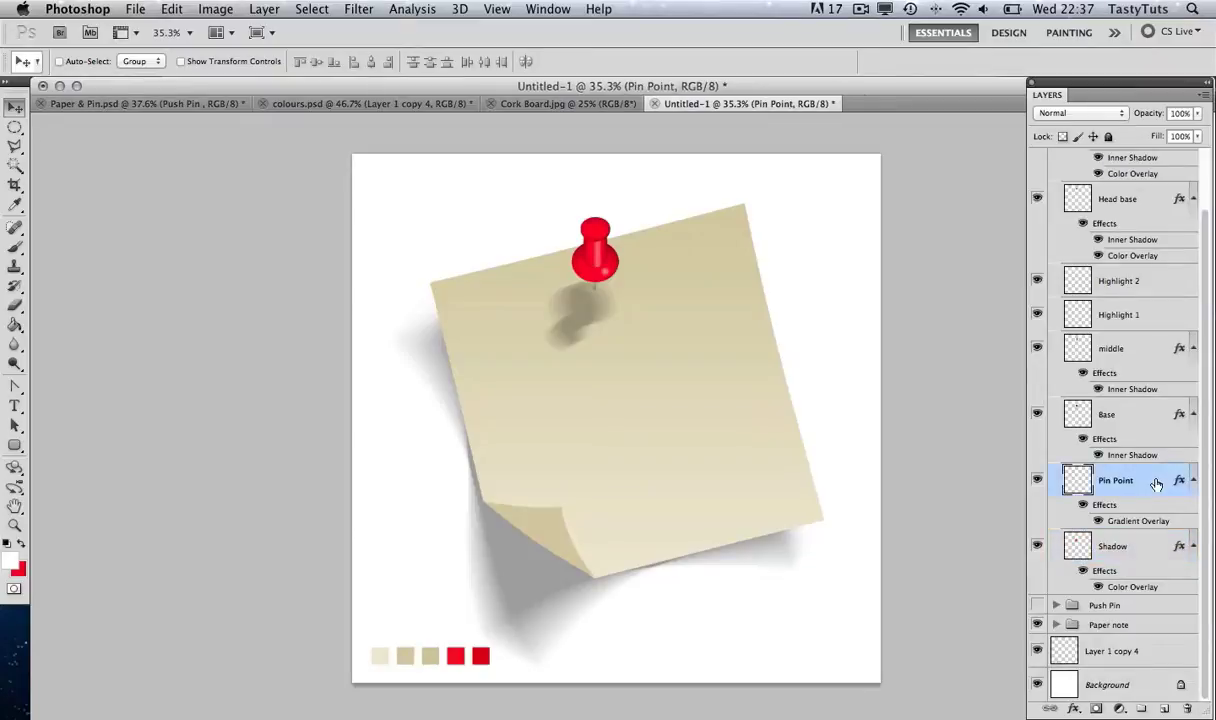
pyautogui.scroll(3, 1101, 418)
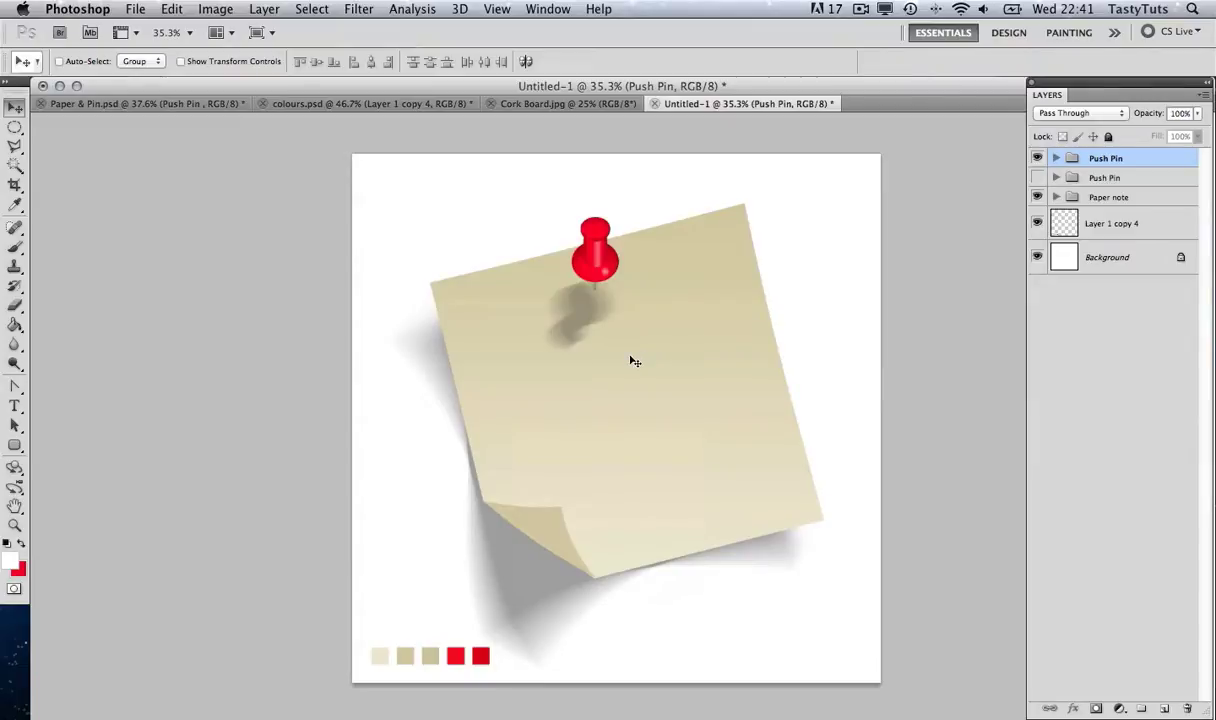
# Copy the whole Cork Board.jpg image and paste it into the sticky note document as Layer 1
pyautogui.click(548, 104)
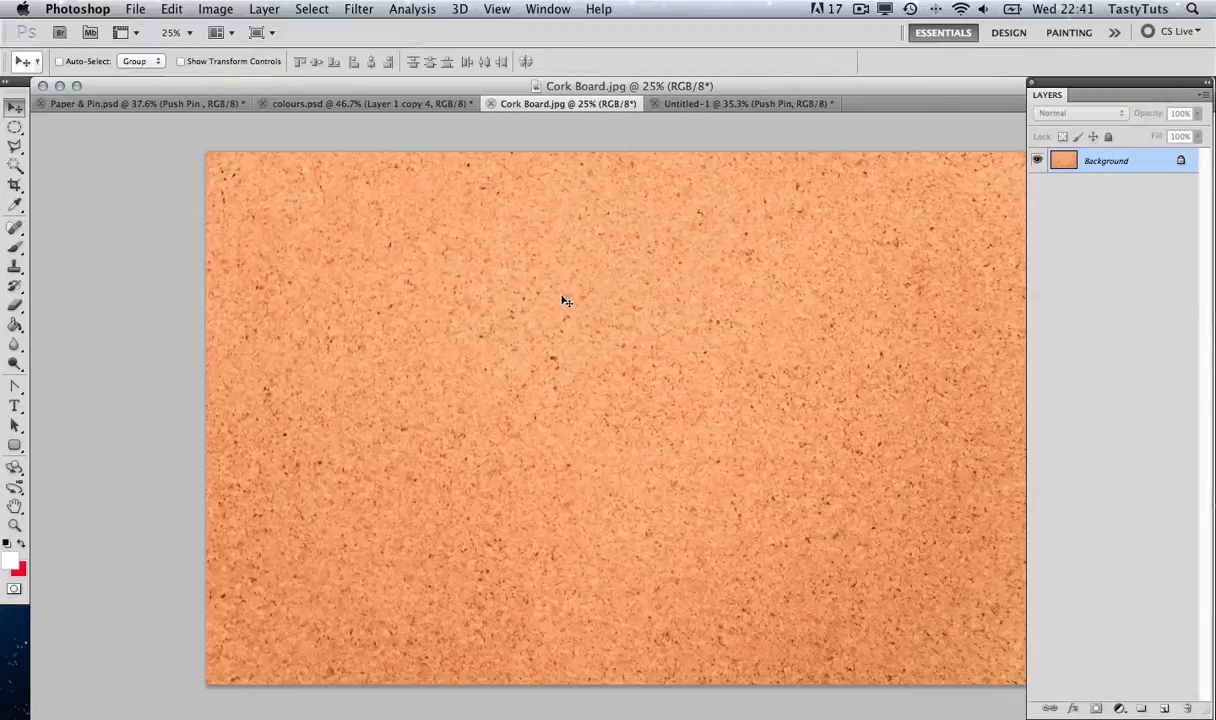
pyautogui.press('super+a')
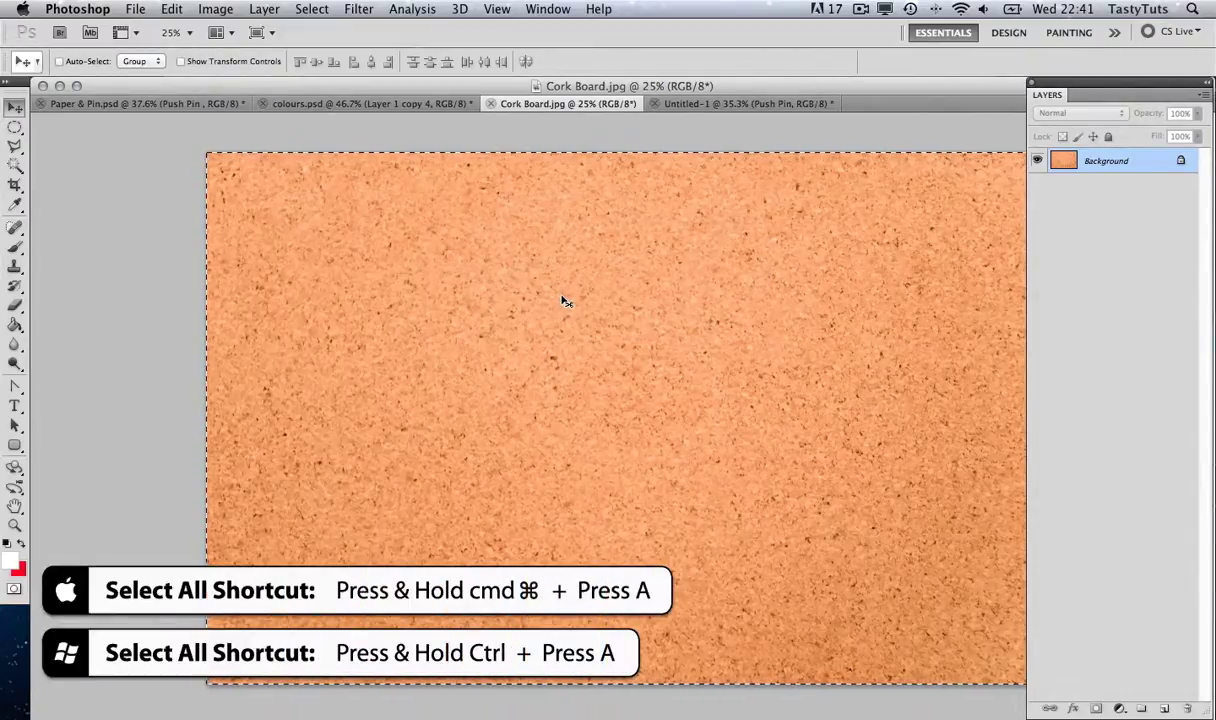
pyautogui.click(690, 108)
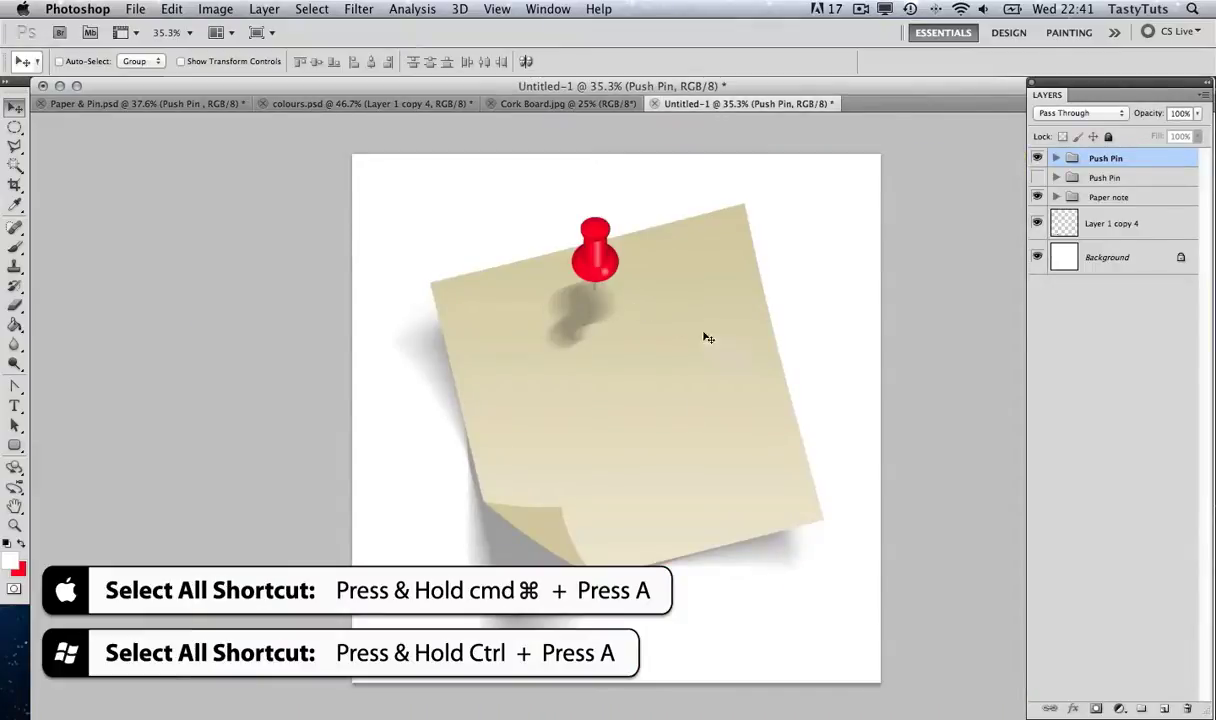
pyautogui.click(1112, 227)
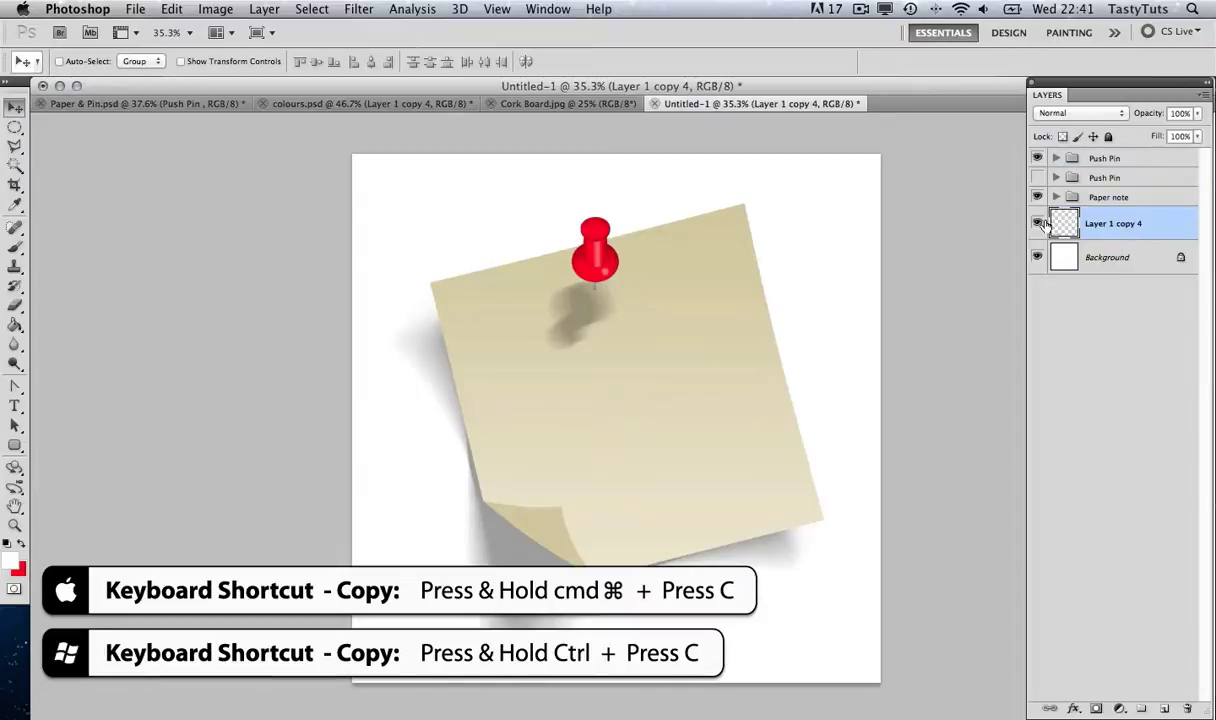
pyautogui.click(1036, 224)
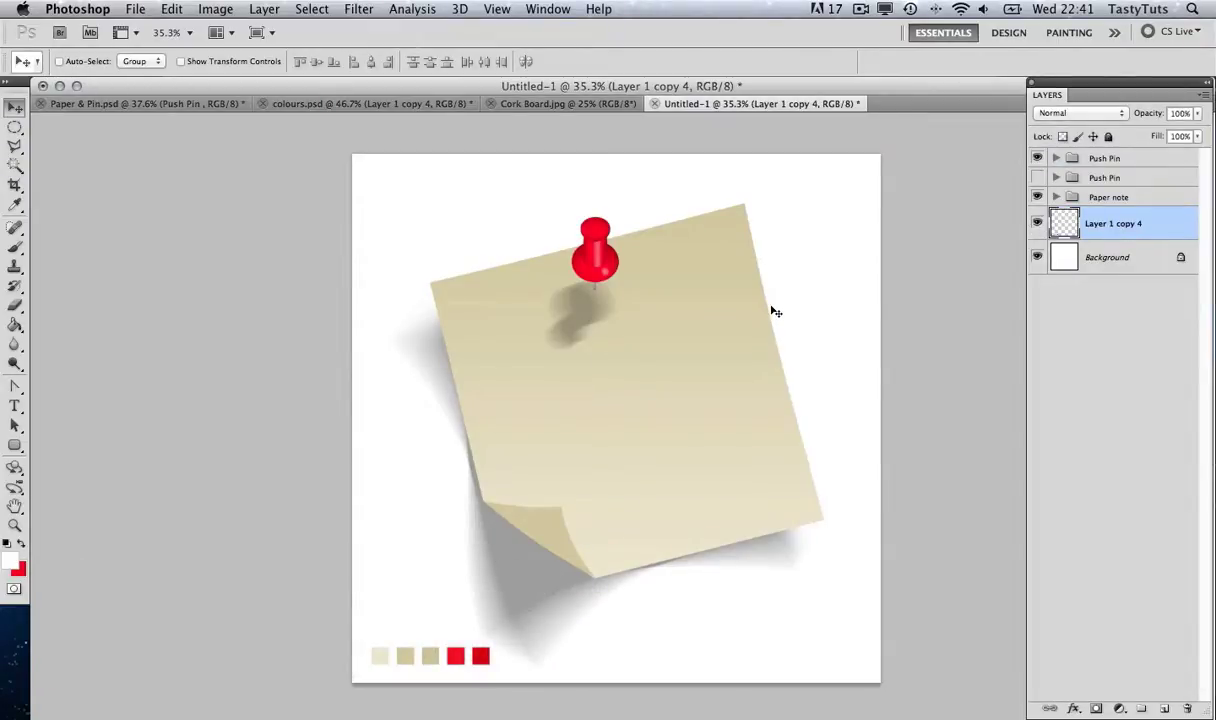
pyautogui.press('super+v')
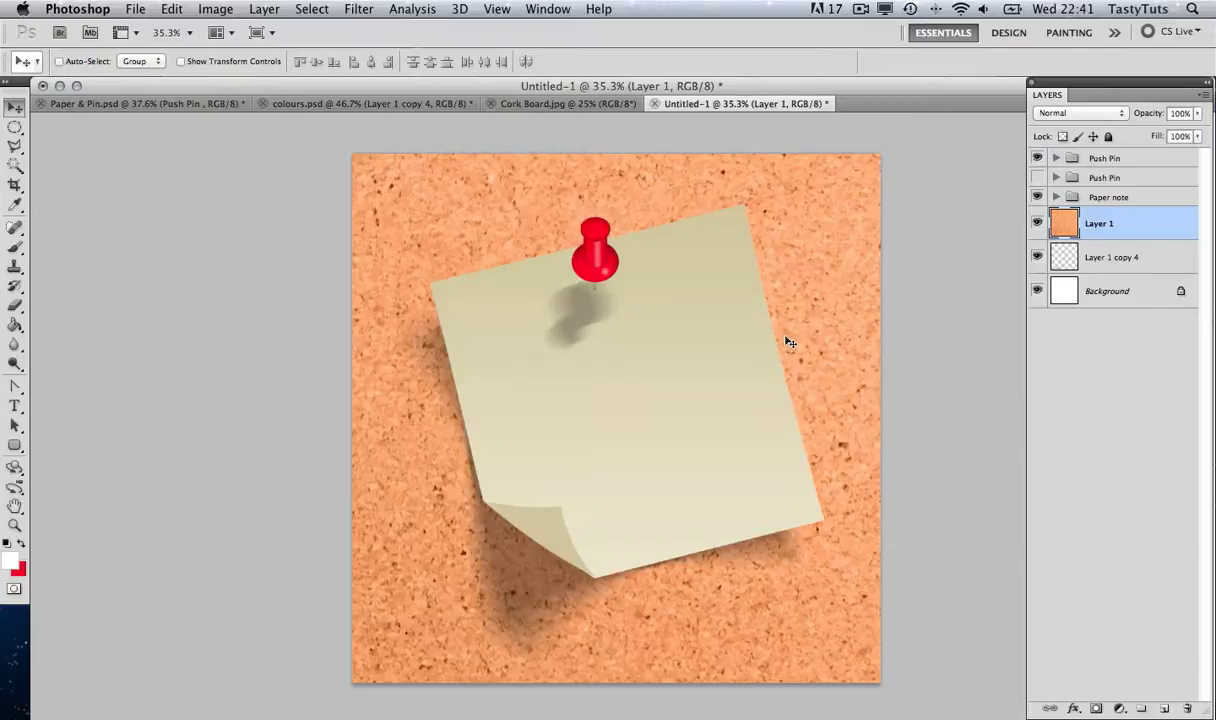
# Lower the cork board's saturation to -42 with Hue/Saturation
pyautogui.press('super+u')
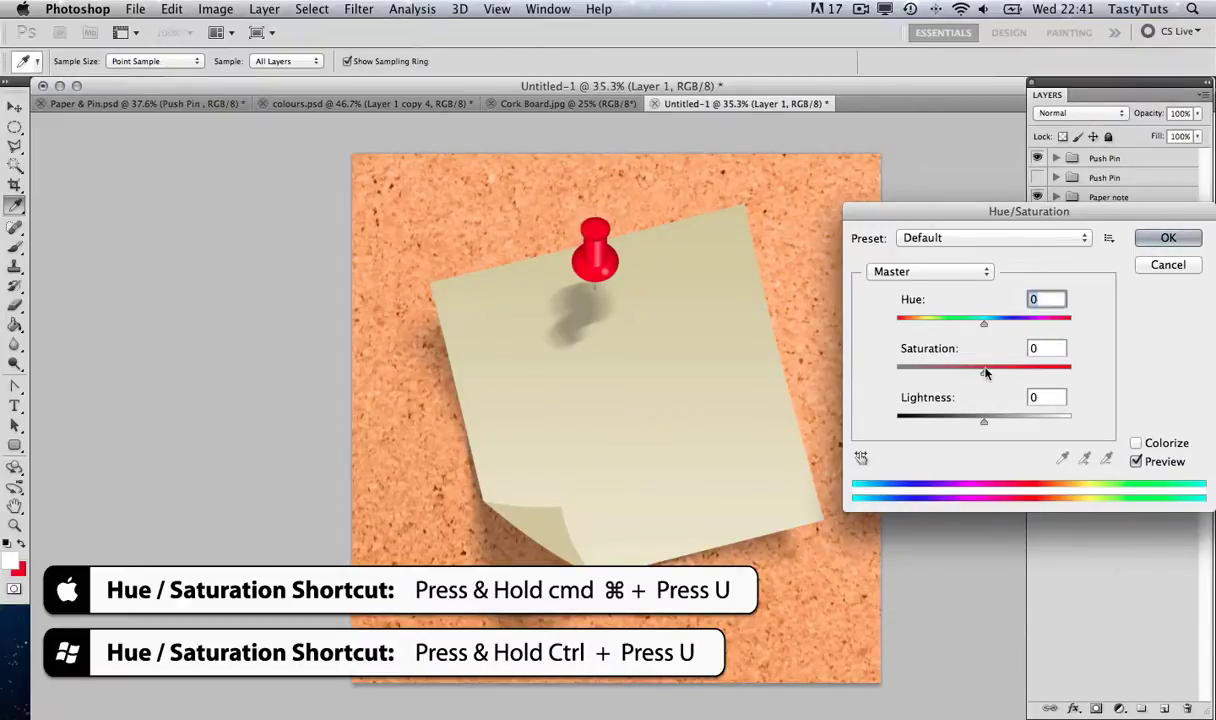
pyautogui.moveTo(985, 372); pyautogui.dragTo(948, 375)
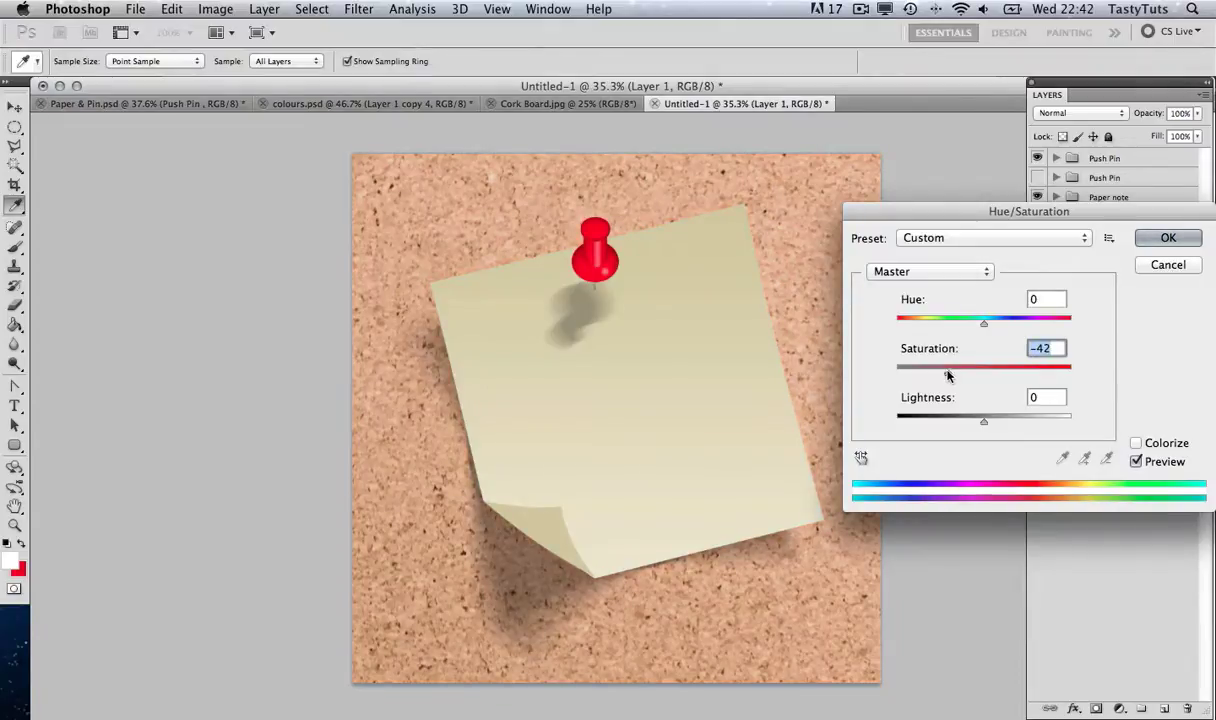
pyautogui.click(1166, 238)
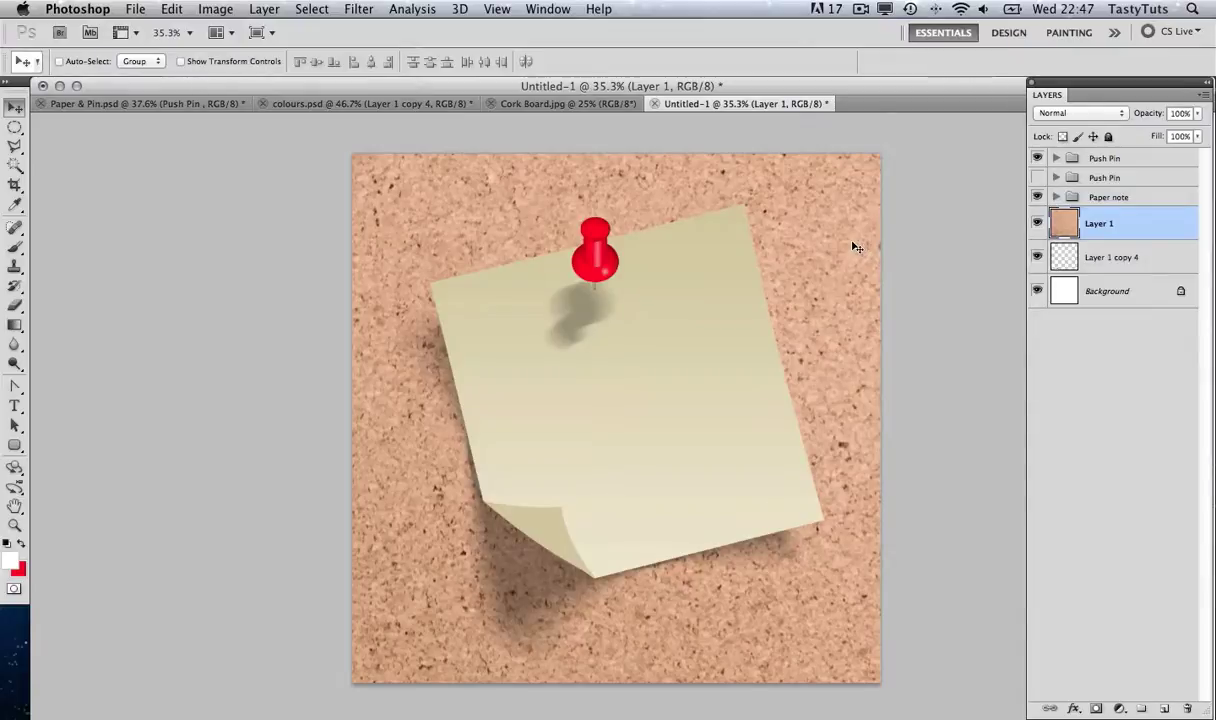
# Duplicate Layer 1, set the copy's blend mode to Multiply, and add a layer mask
pyautogui.rightClick(1128, 224)
pyautogui.click(990, 281)
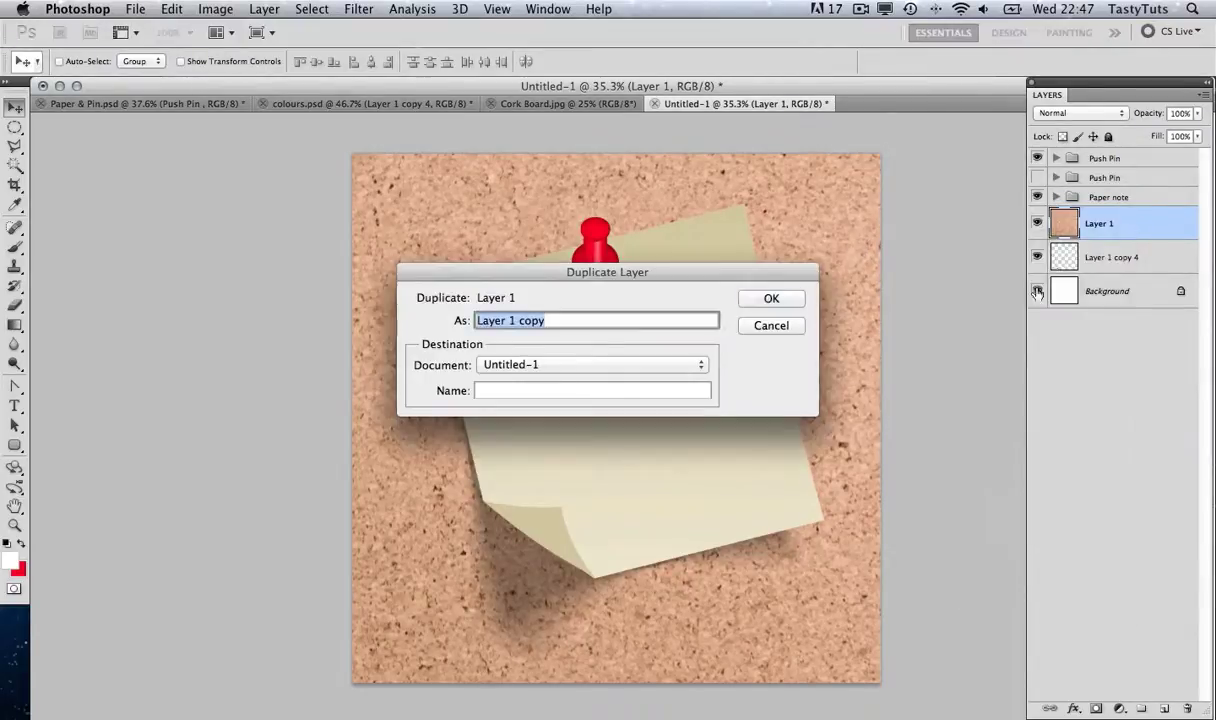
pyautogui.click(771, 298)
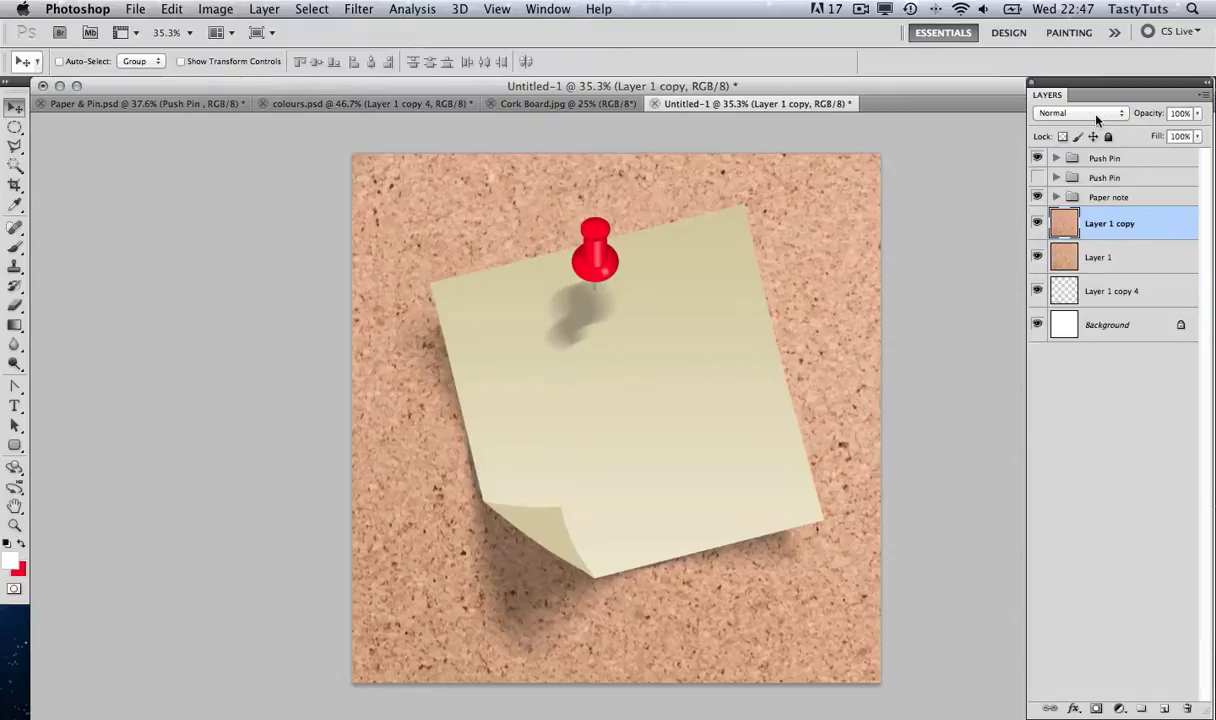
pyautogui.click(1122, 116)
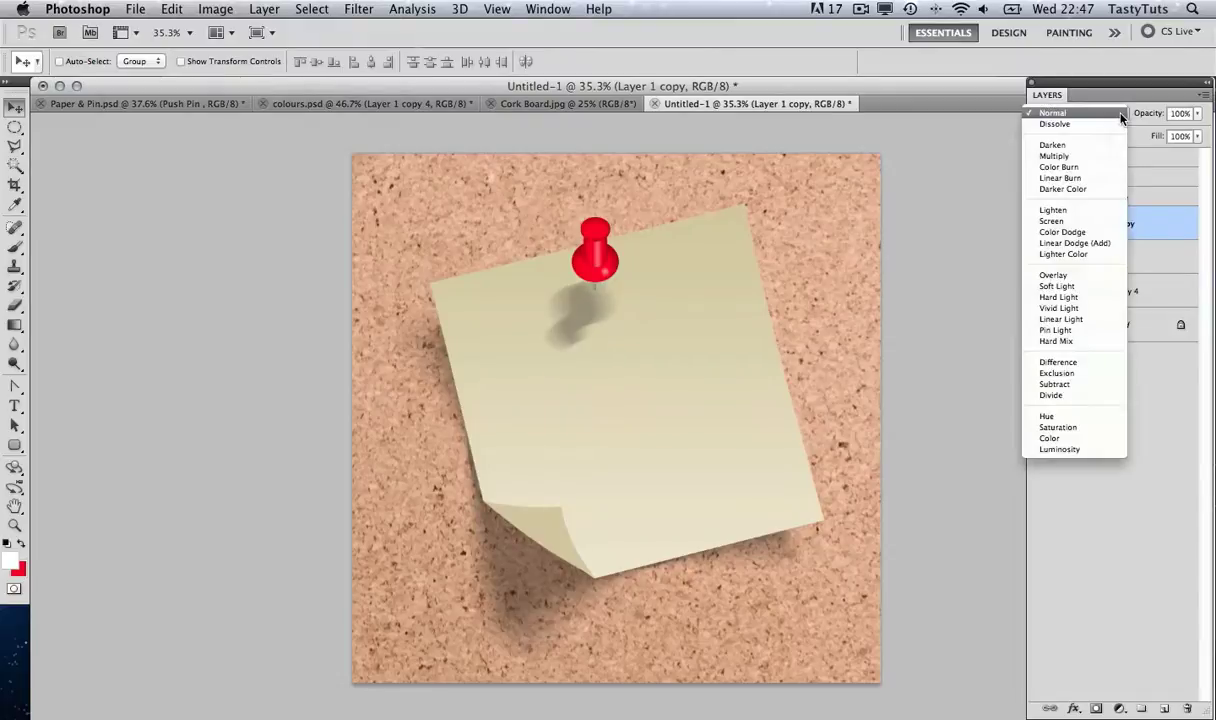
pyautogui.click(1089, 158)
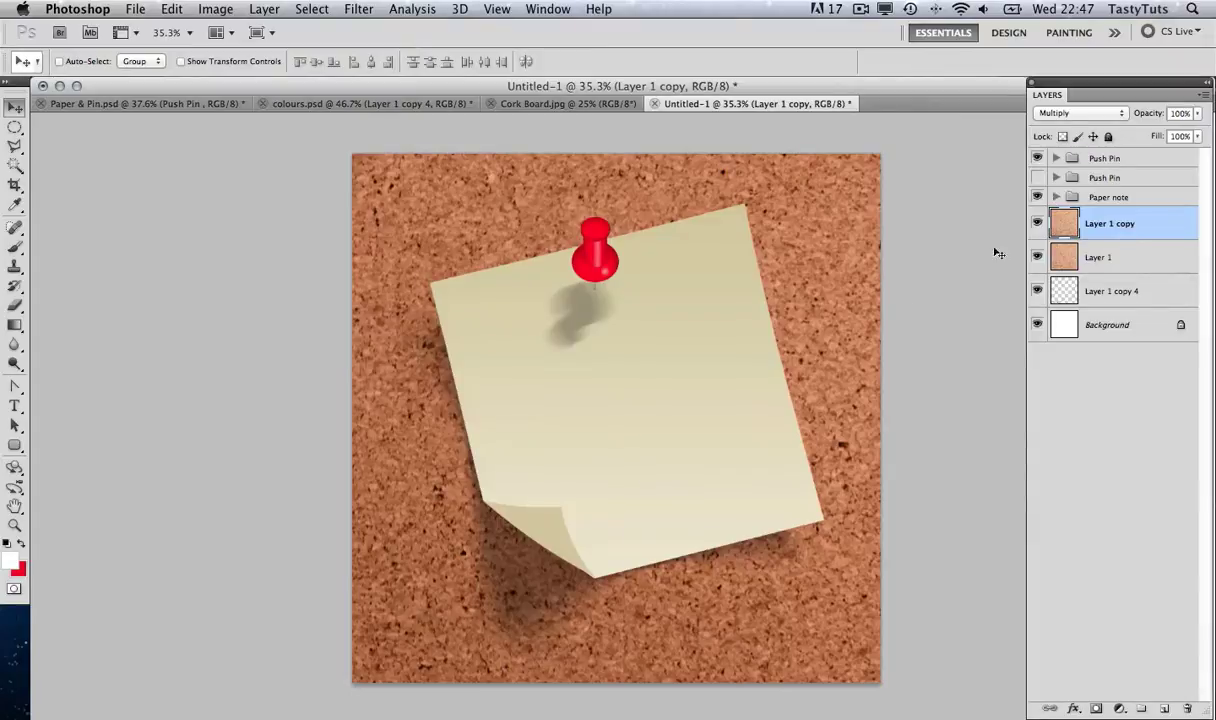
pyautogui.click(1096, 708)
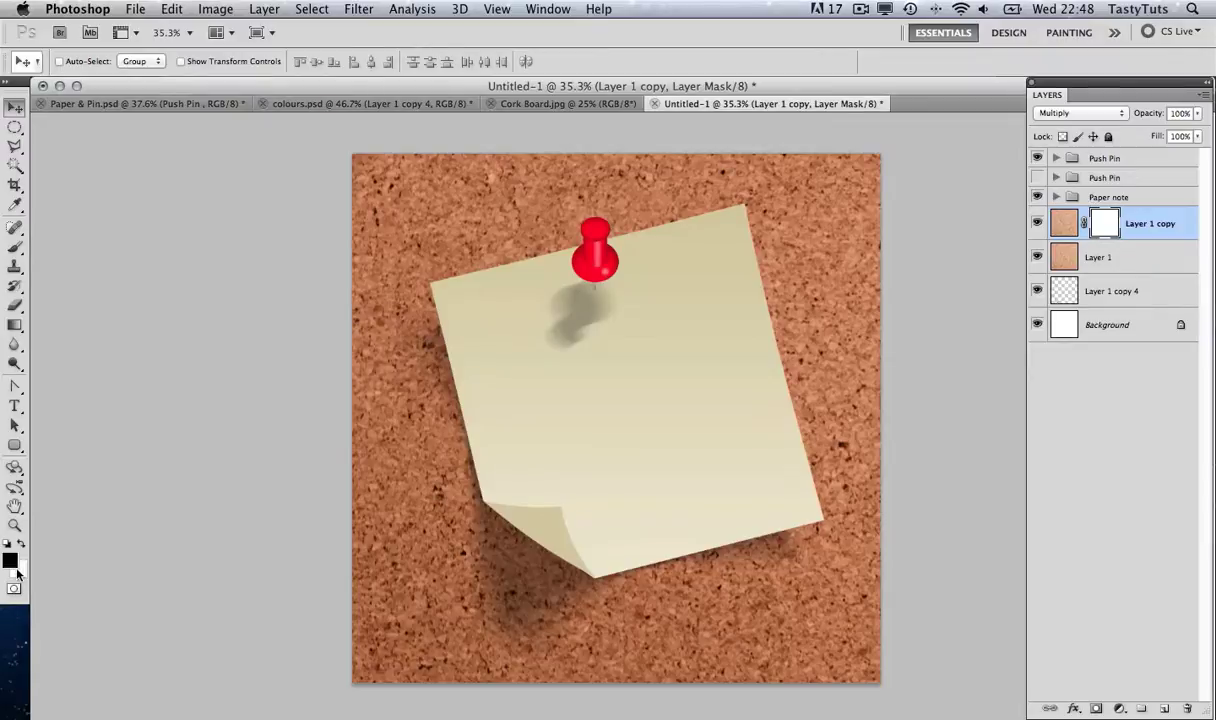
# Draw a black-to-white gradient in Layer 1 copy's mask from upper right to lower left
pyautogui.click(15, 325)
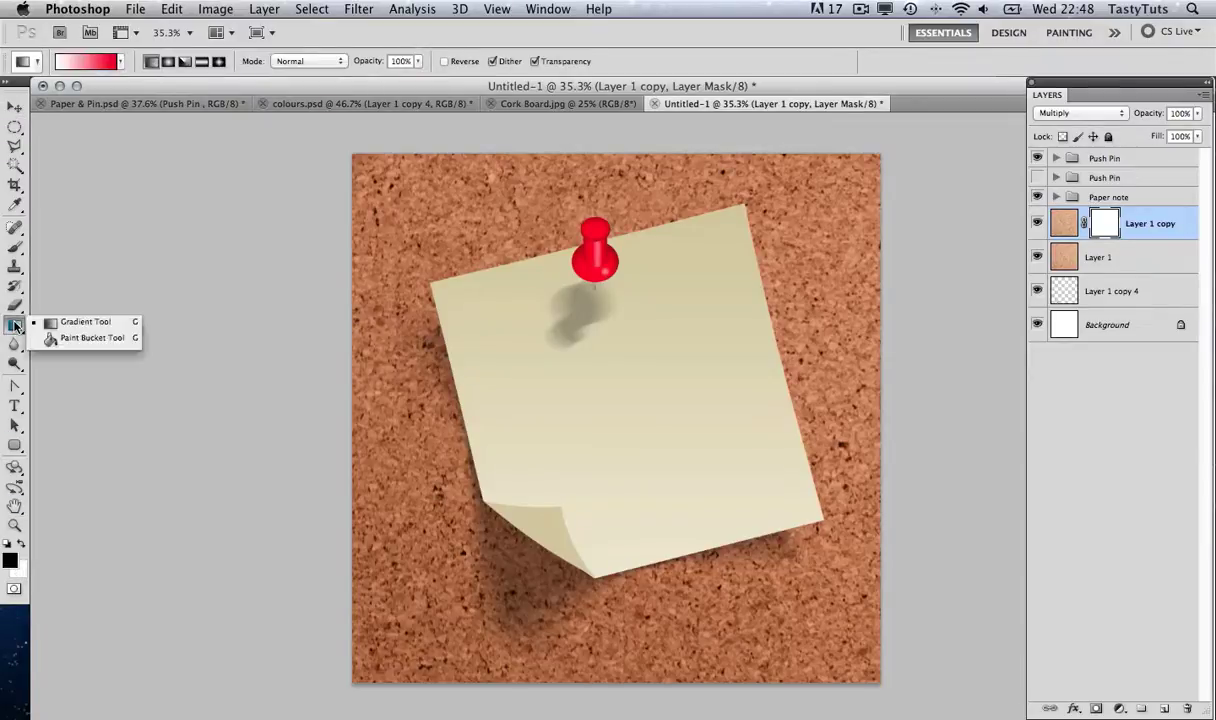
pyautogui.click(85, 322)
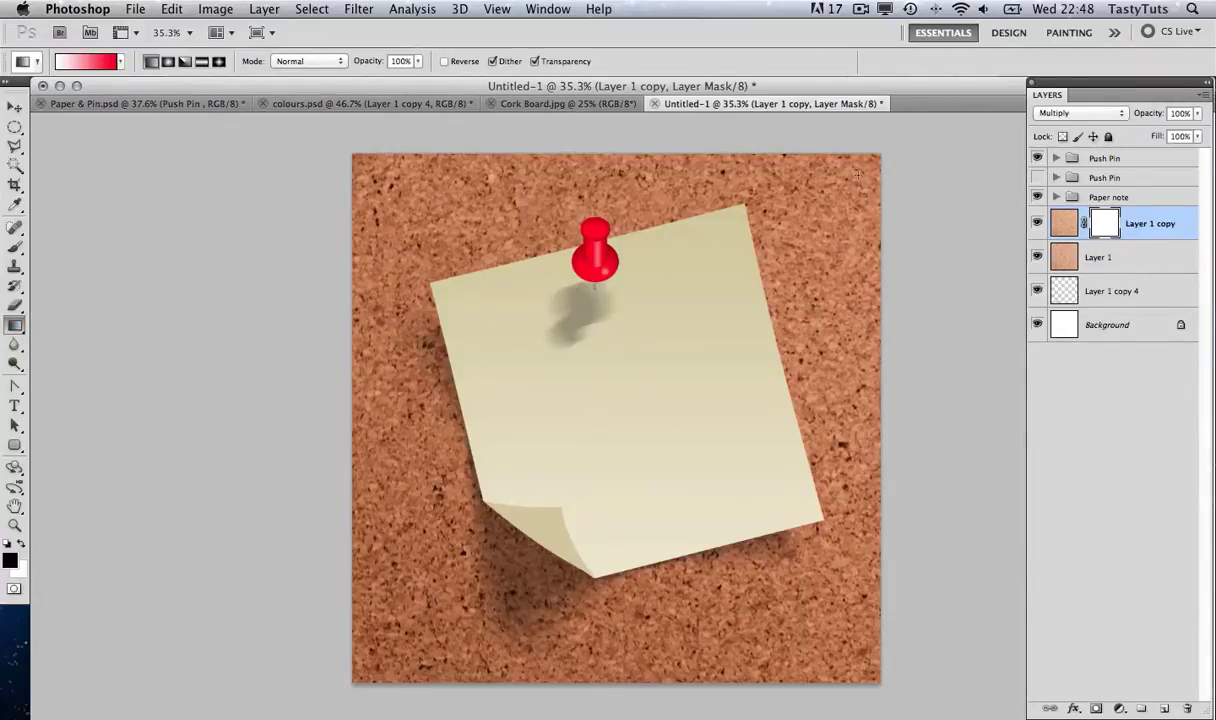
pyautogui.moveTo(859, 172); pyautogui.dragTo(378, 657)
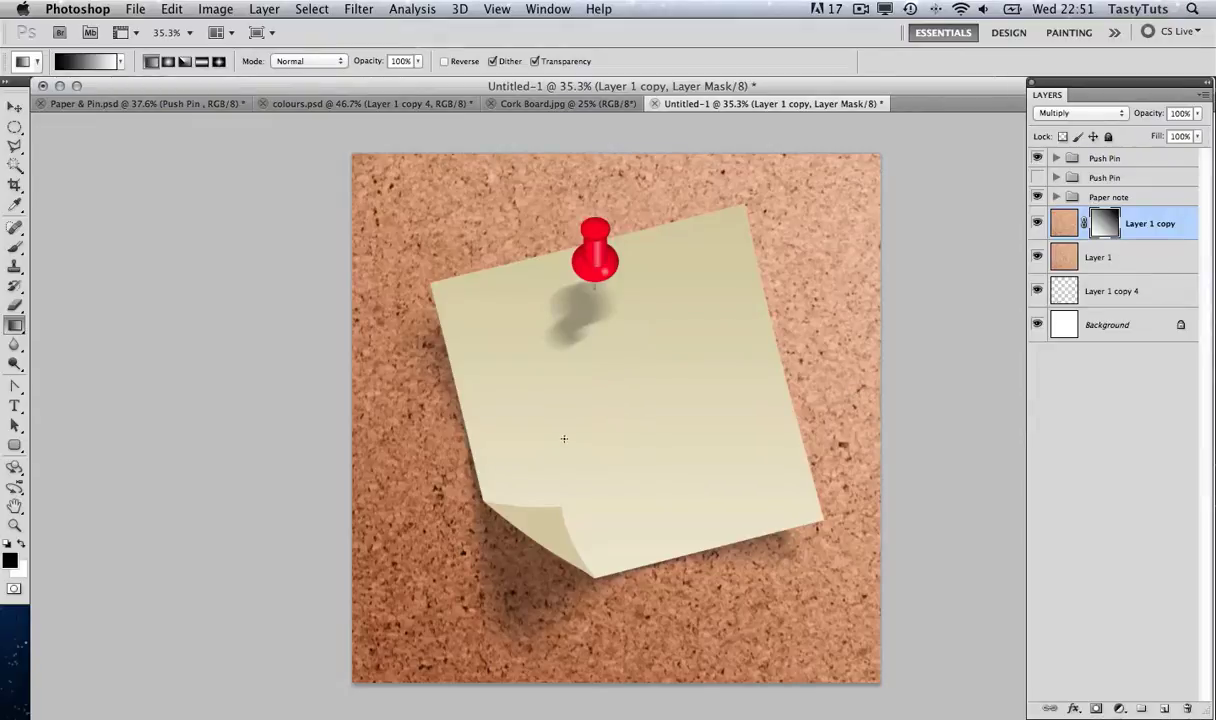
pyautogui.click(1153, 260)
pyautogui.click(1152, 224)
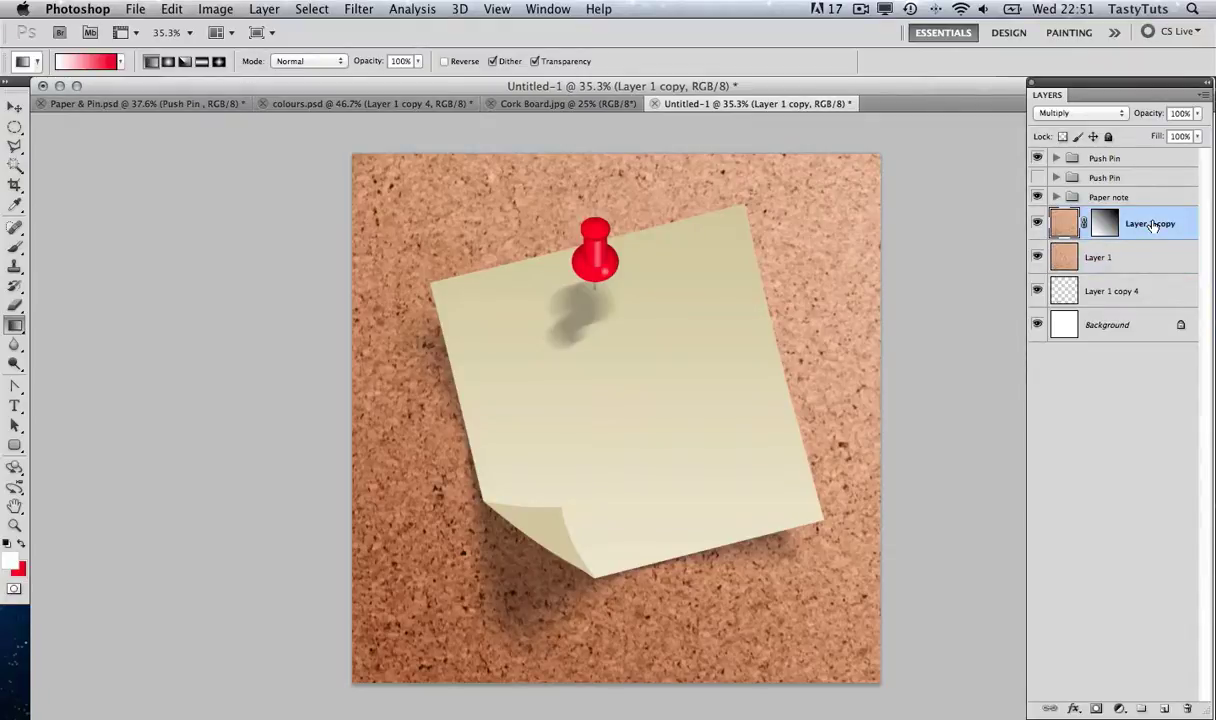
# Group Layer 1 and Layer 1 copy into a group named 'Background'
pyautogui.keyDown('shift'); pyautogui.click(1148, 260); pyautogui.keyUp('shift')
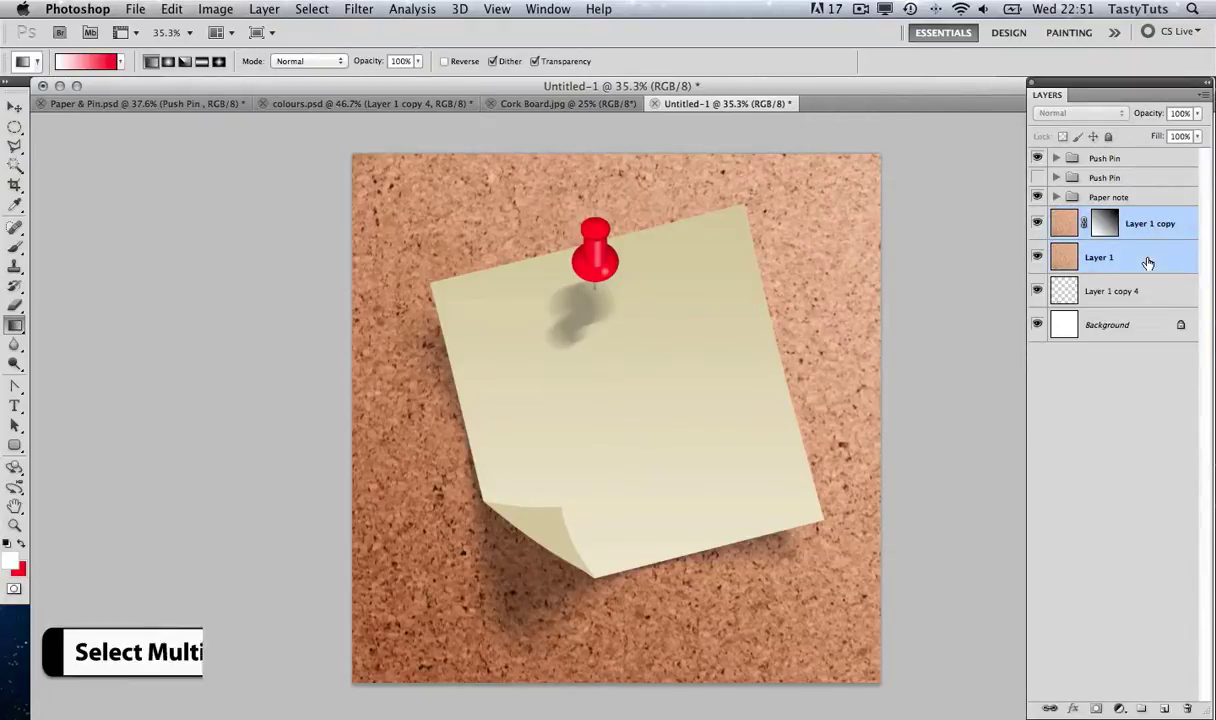
pyautogui.press('super+g')
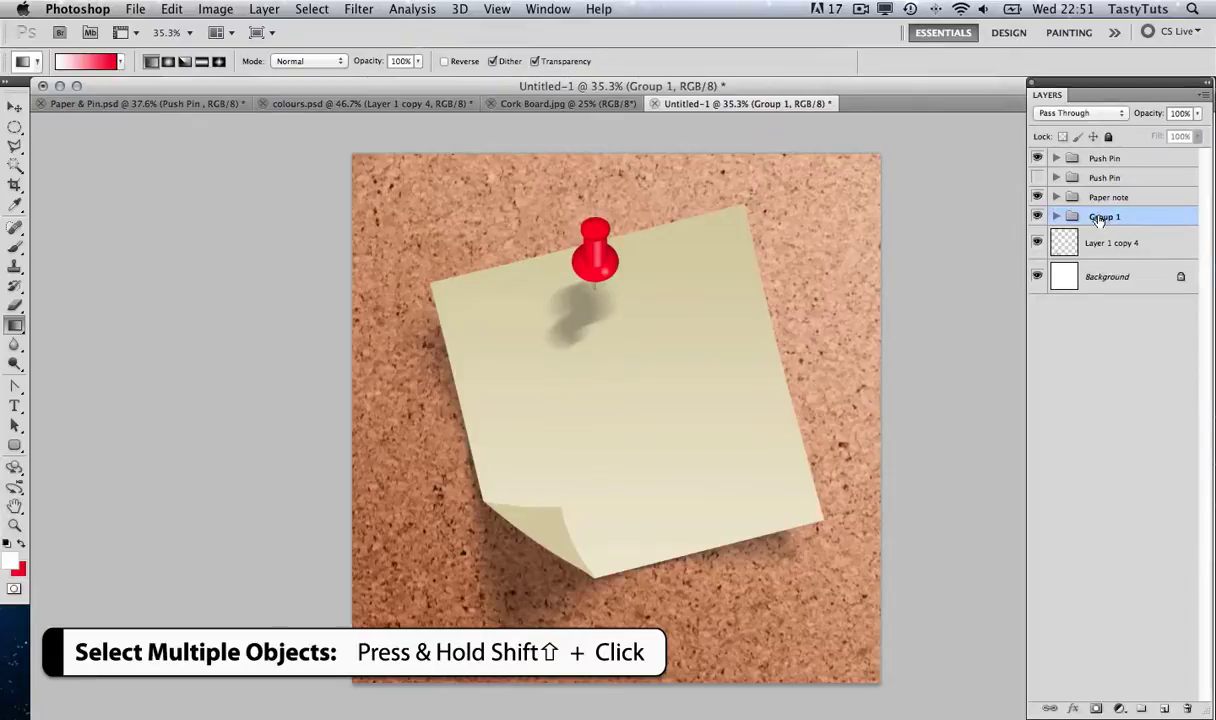
pyautogui.doubleClick(1102, 217)
pyautogui.write('Background')
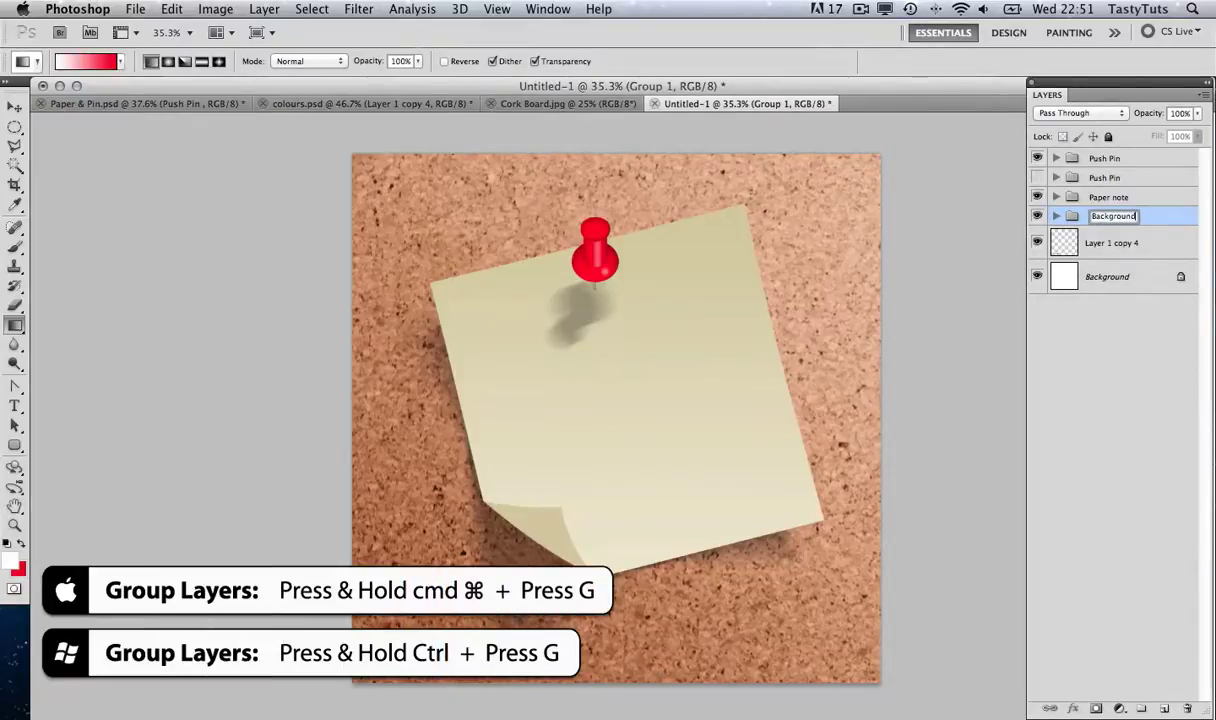
pyautogui.press('Return')
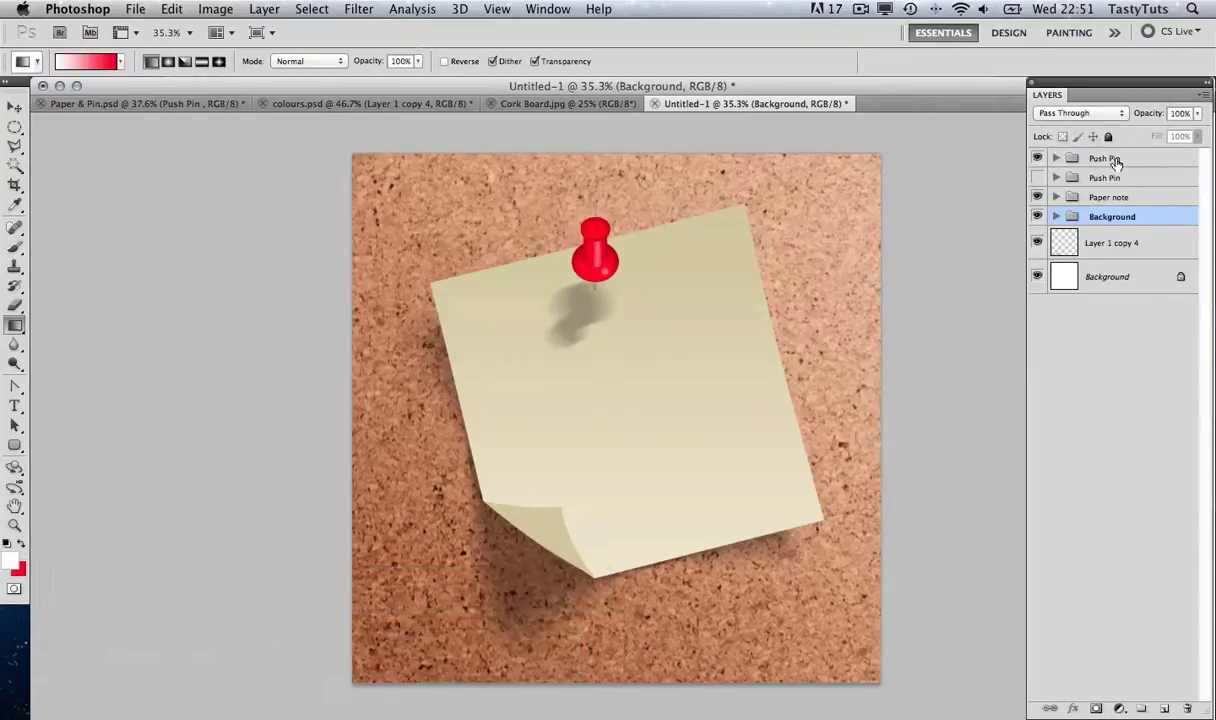
# Add white 'This is' text on the note and move it down and left
pyautogui.click(1113, 160)
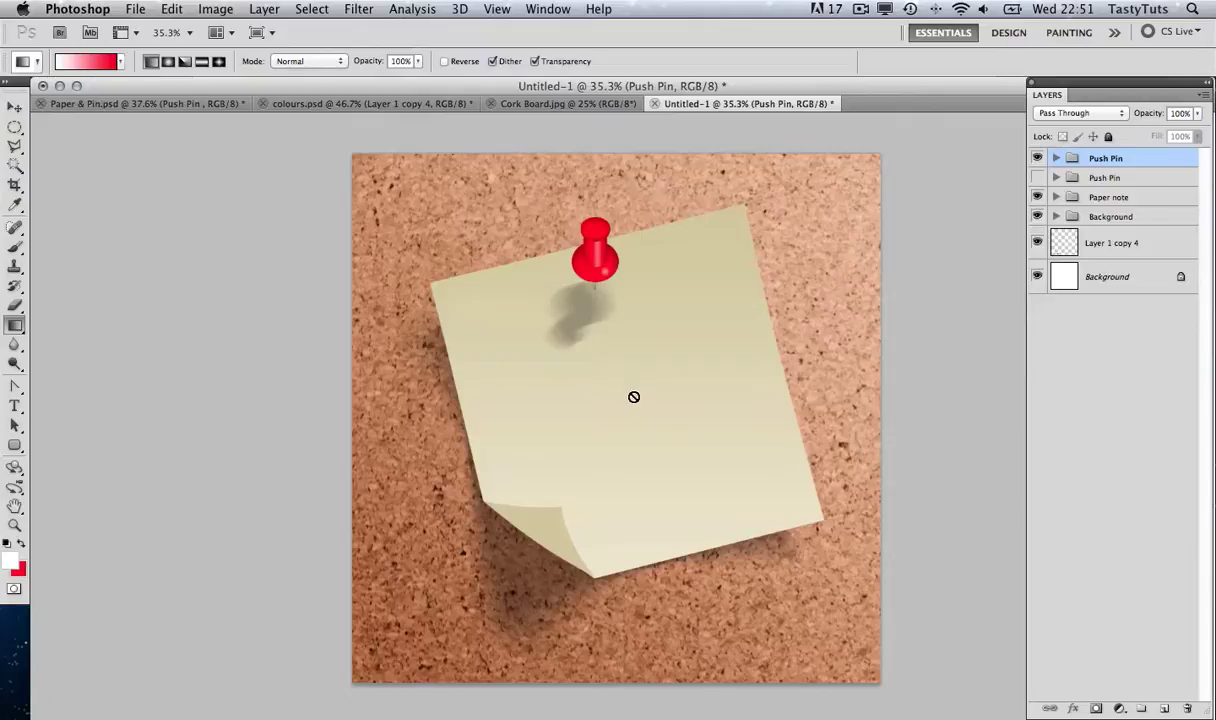
pyautogui.press('t')
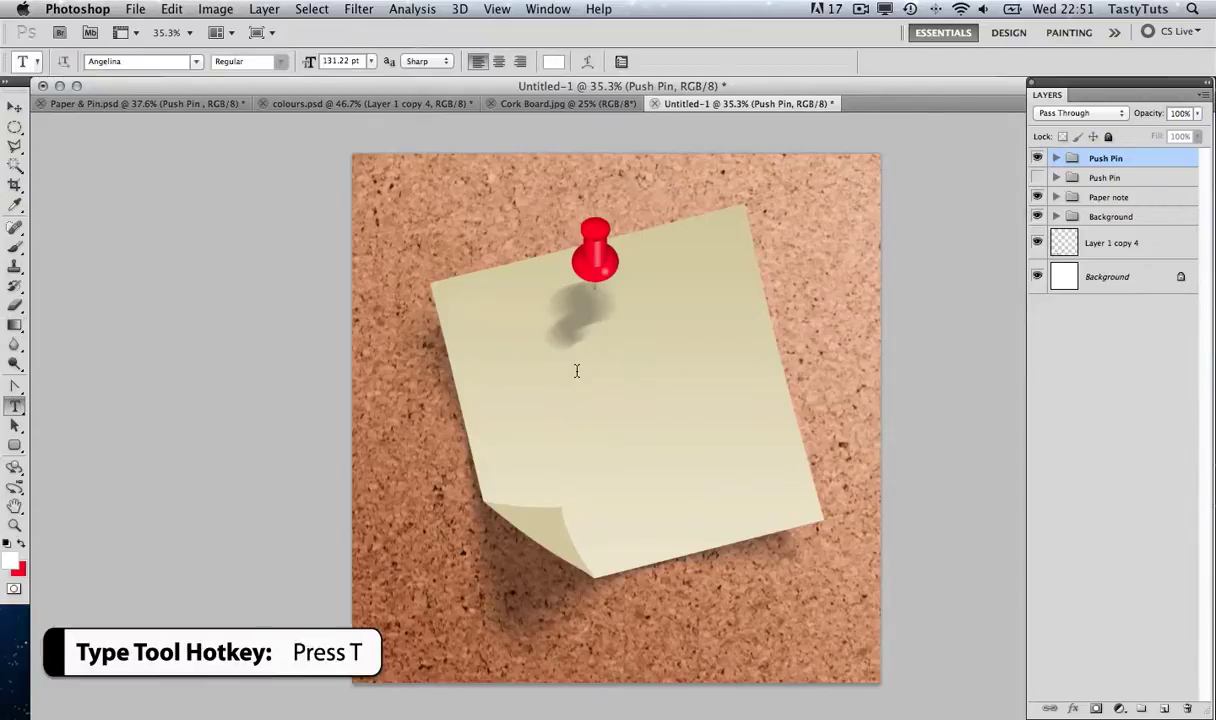
pyautogui.click(504, 355)
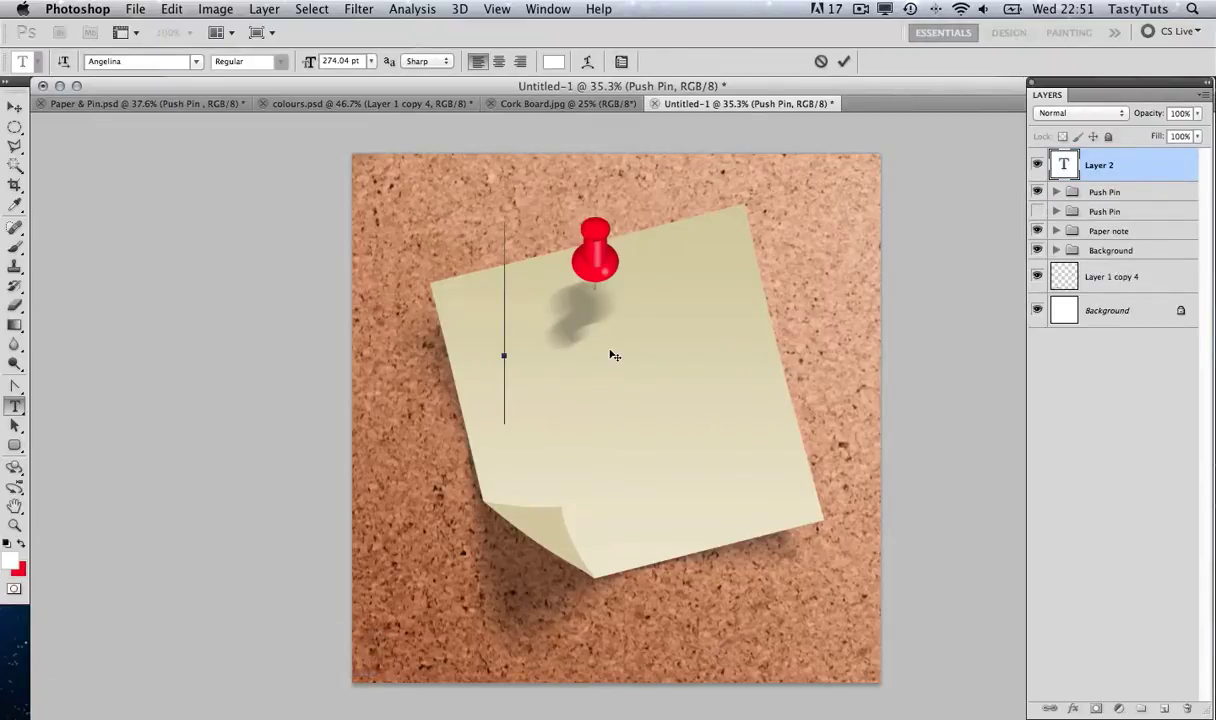
pyautogui.write('this is')
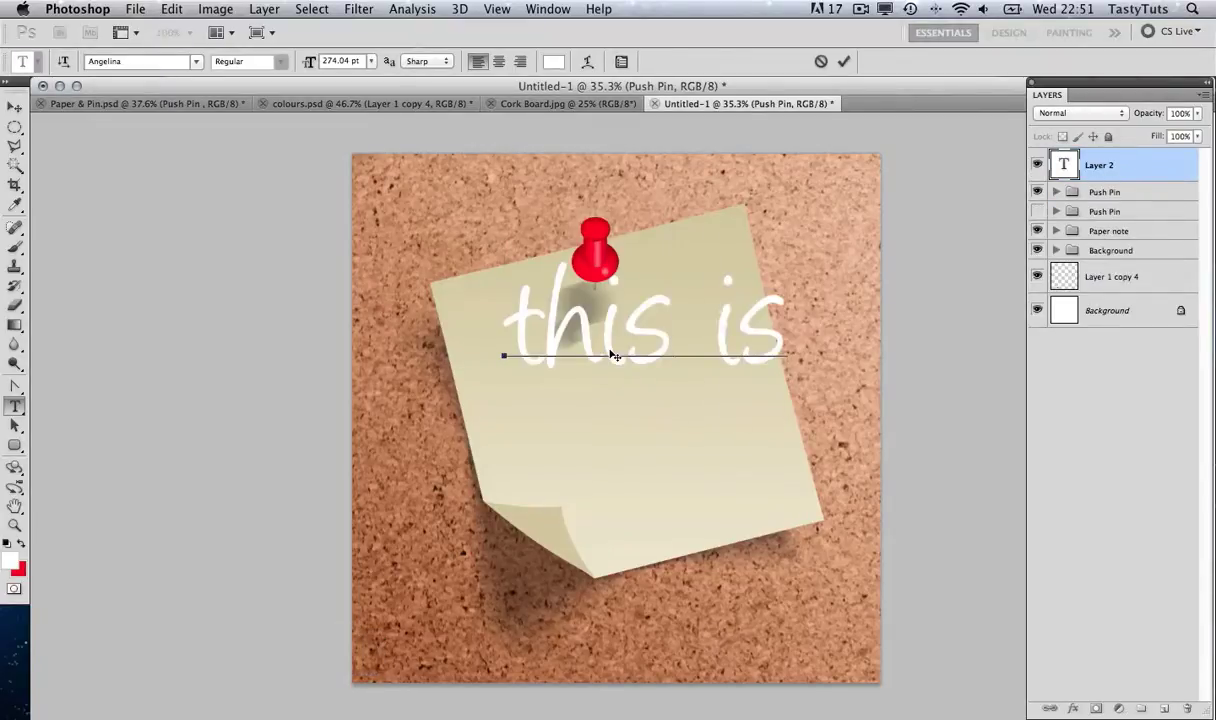
pyautogui.moveTo(545, 335); pyautogui.dragTo(500, 341)
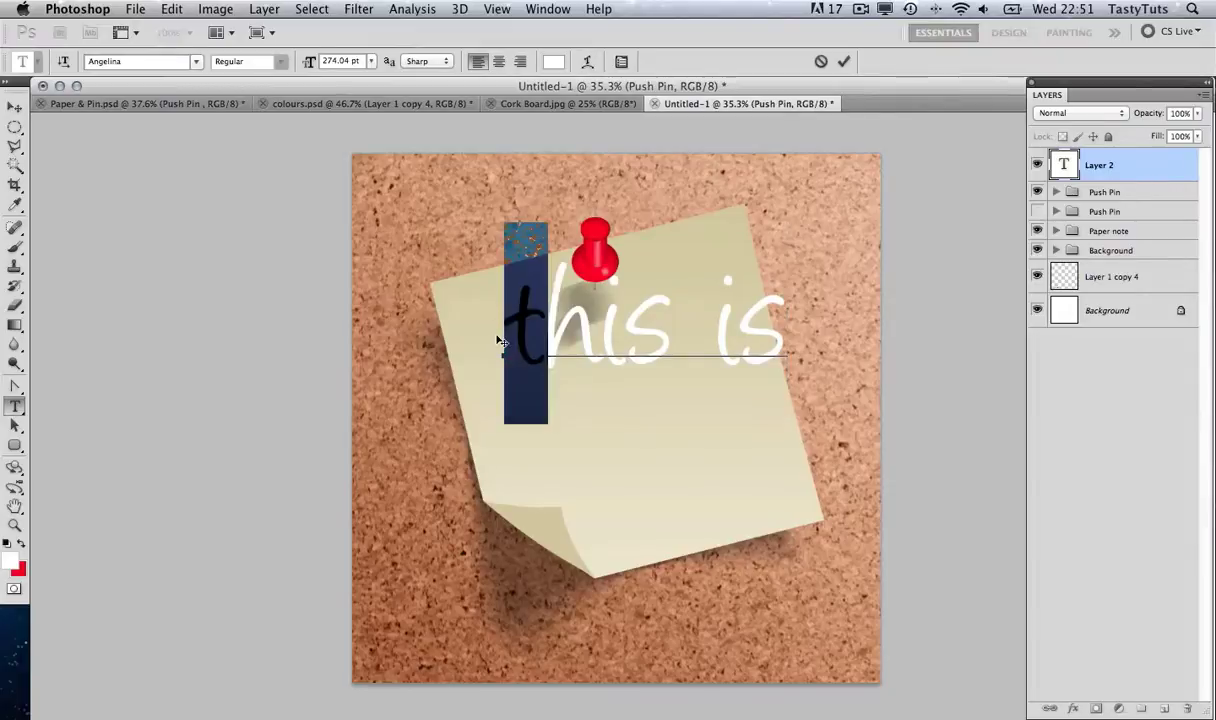
pyautogui.write('T')
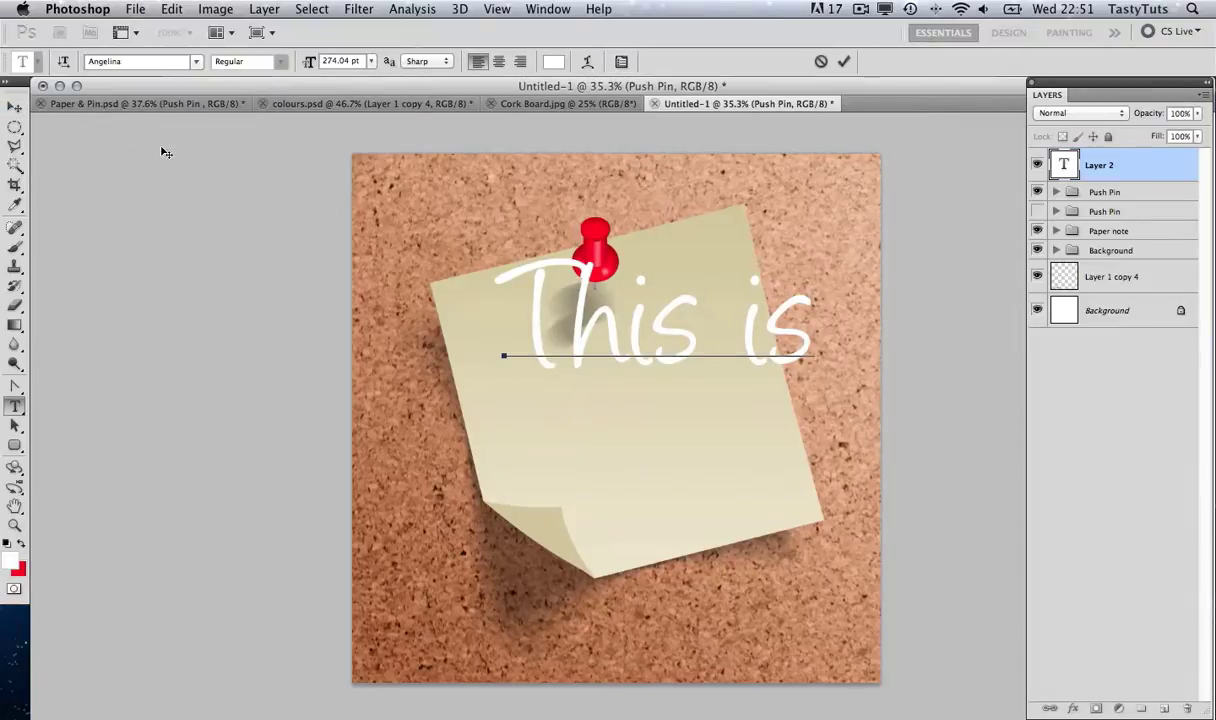
pyautogui.press('super')
pyautogui.press('super+Return')
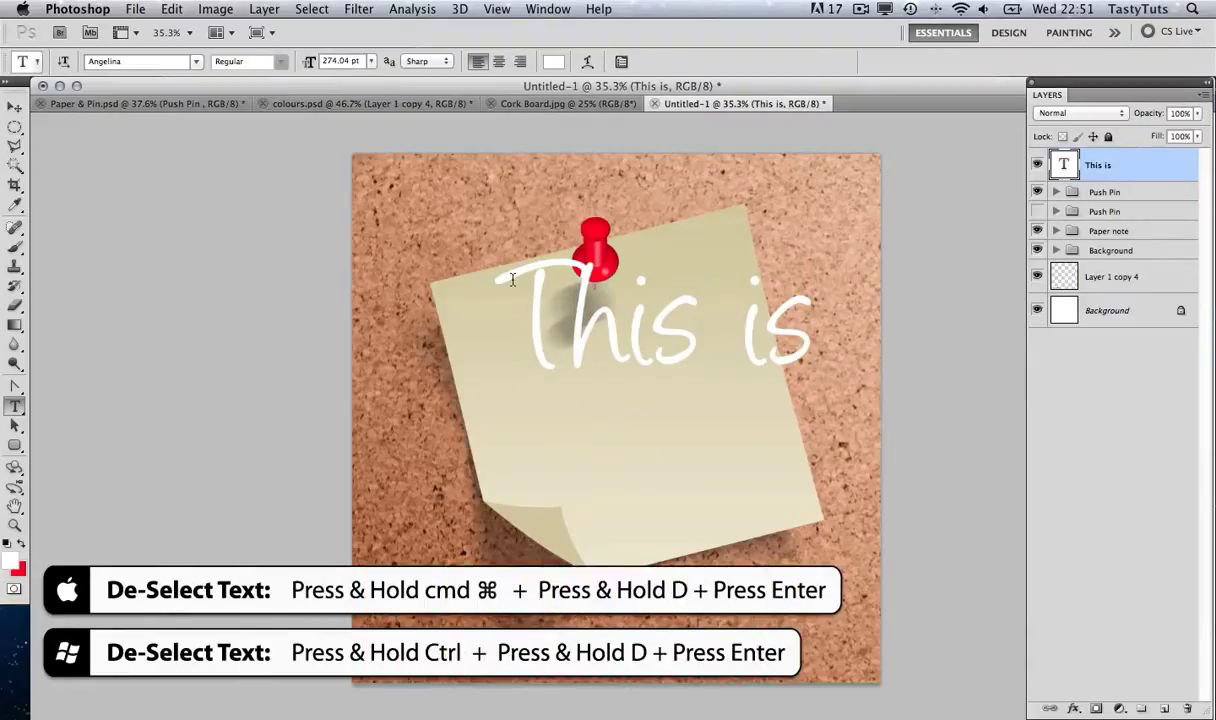
pyautogui.press('v')
pyautogui.moveTo(657, 345); pyautogui.dragTo(633, 393)
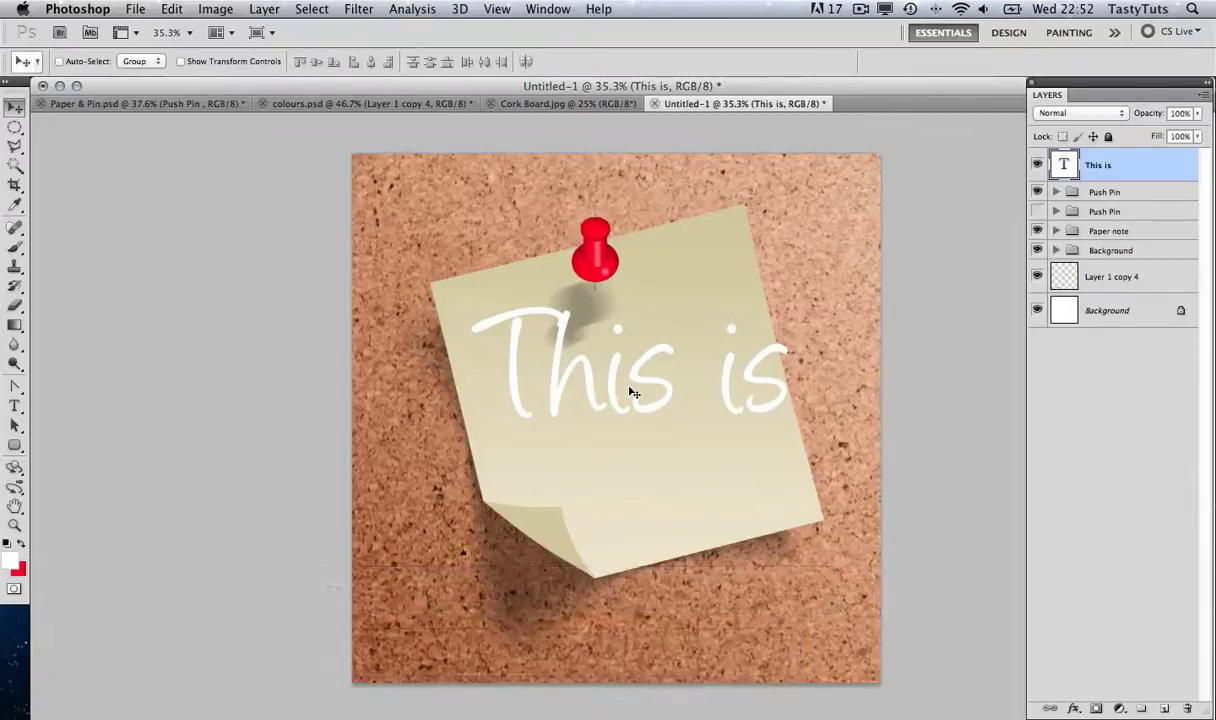
# Scale the 'This is' text to 64.81% and rotate it -12.9° to match the note
pyautogui.press('super+t')
pyautogui.moveTo(791, 471); pyautogui.dragTo(695, 408)
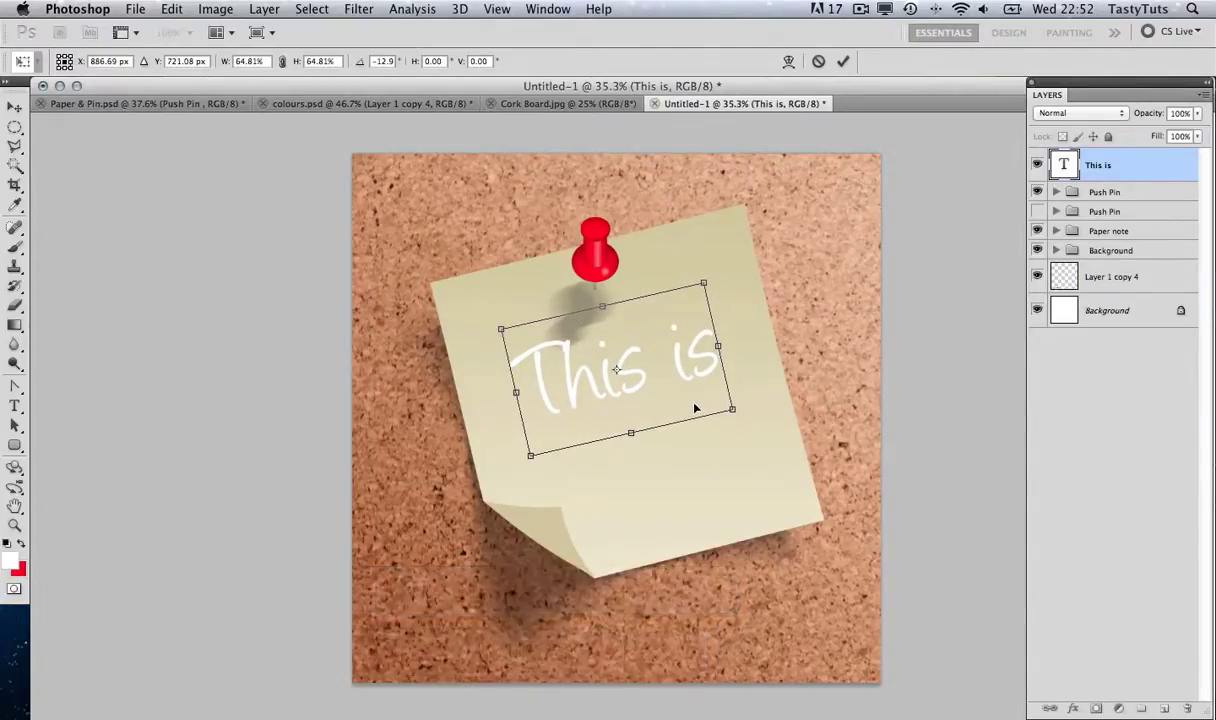
pyautogui.moveTo(676, 403); pyautogui.dragTo(670, 414)
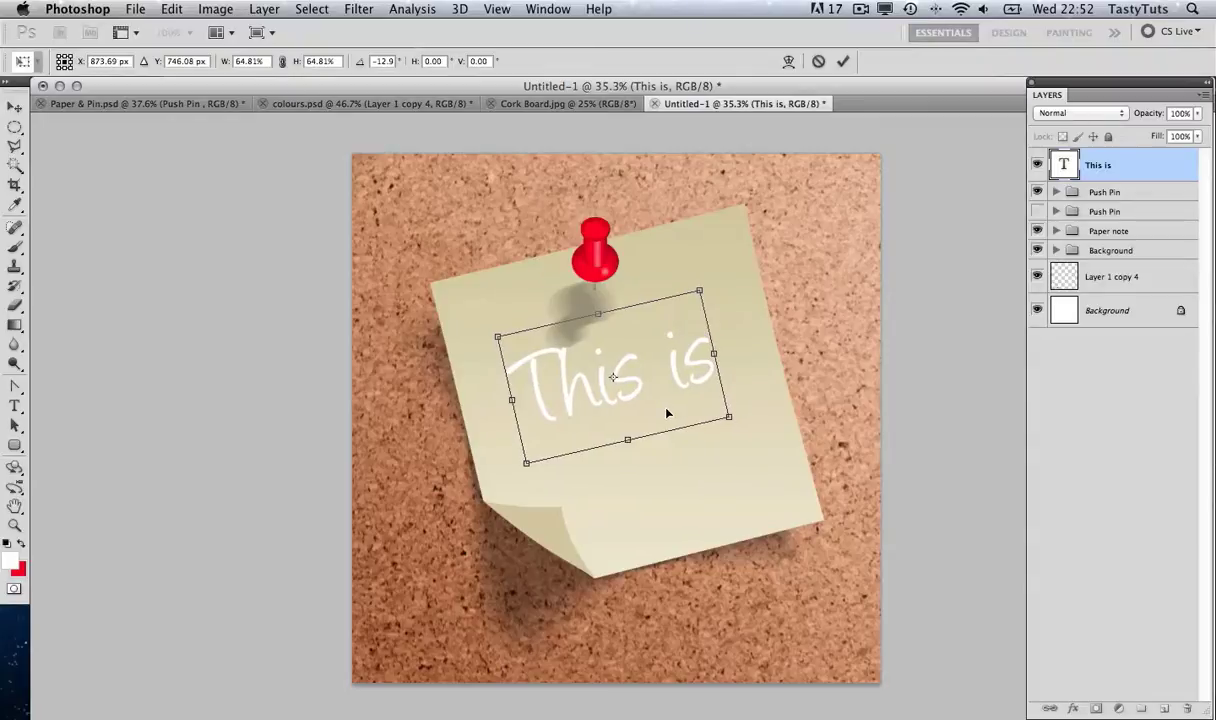
pyautogui.press('Return')
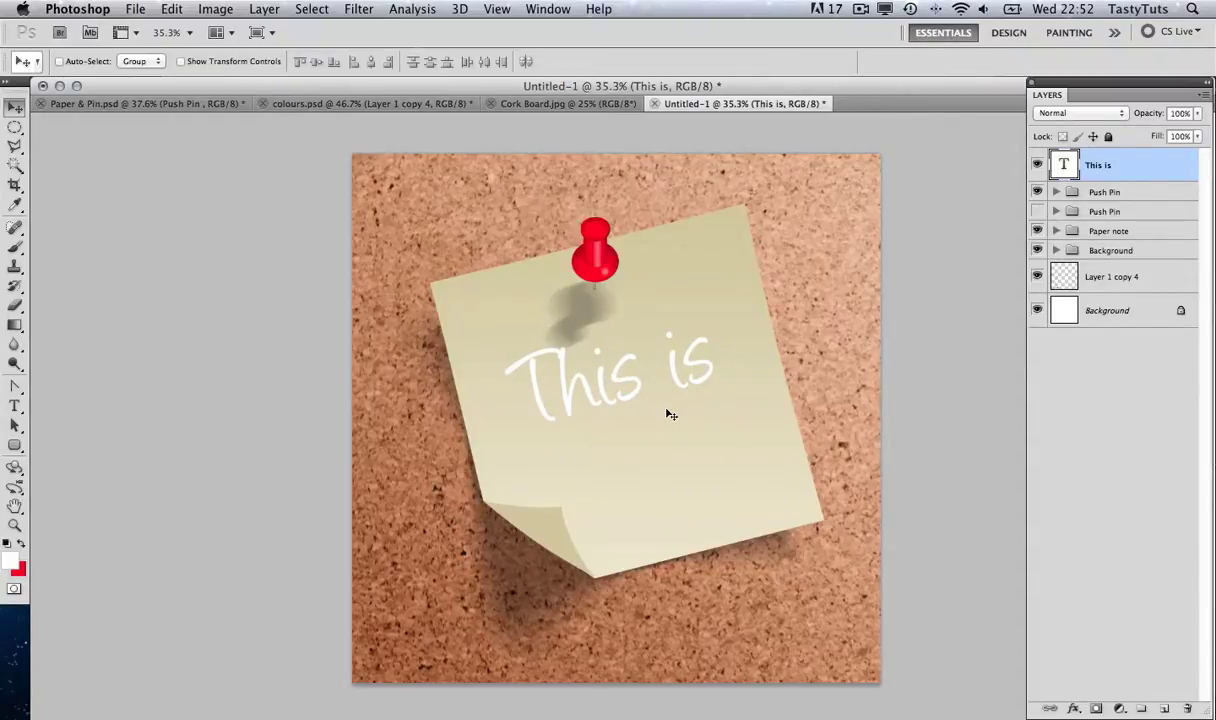
pyautogui.press('t')
pyautogui.click(622, 393)
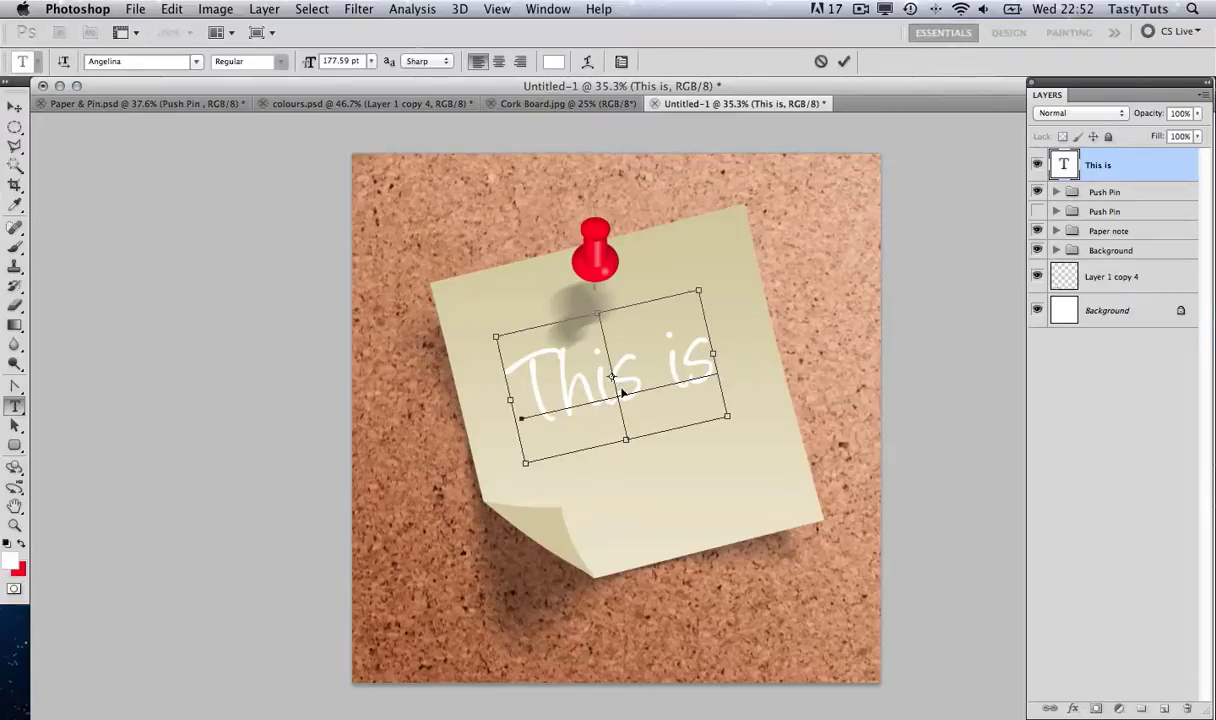
# Recolour the 'This is' text to dark green 0f4f02
pyautogui.press('super+a')
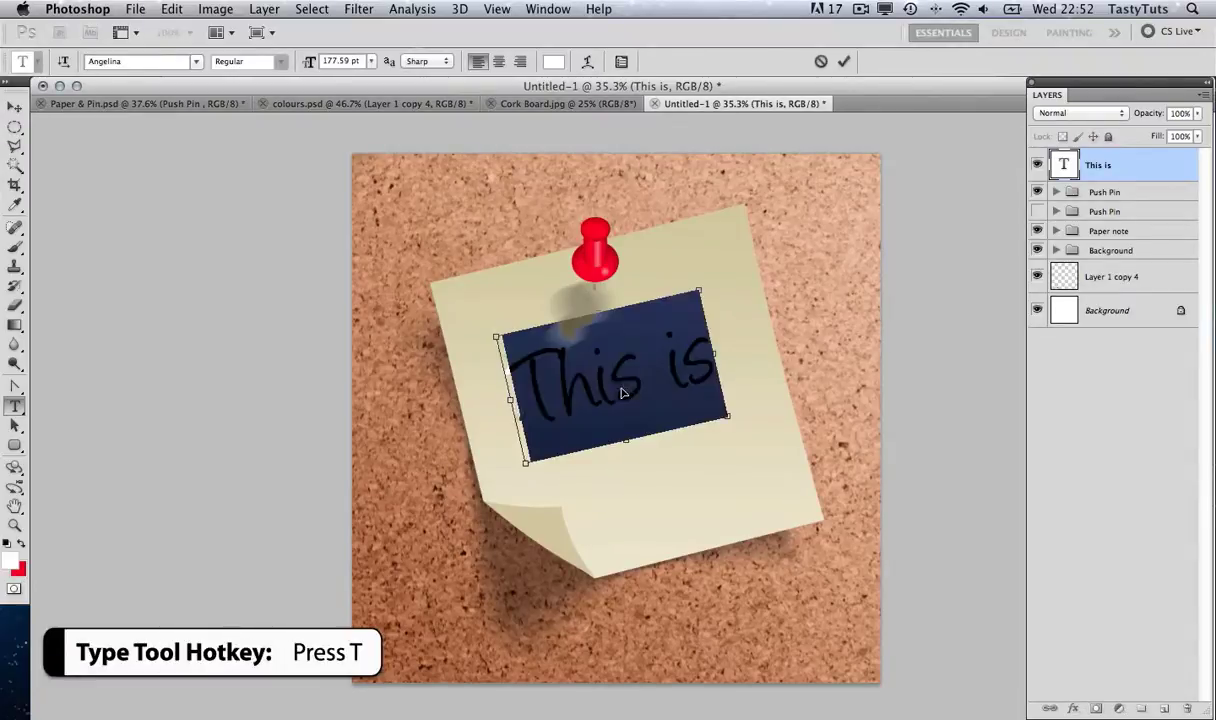
pyautogui.click(553, 61)
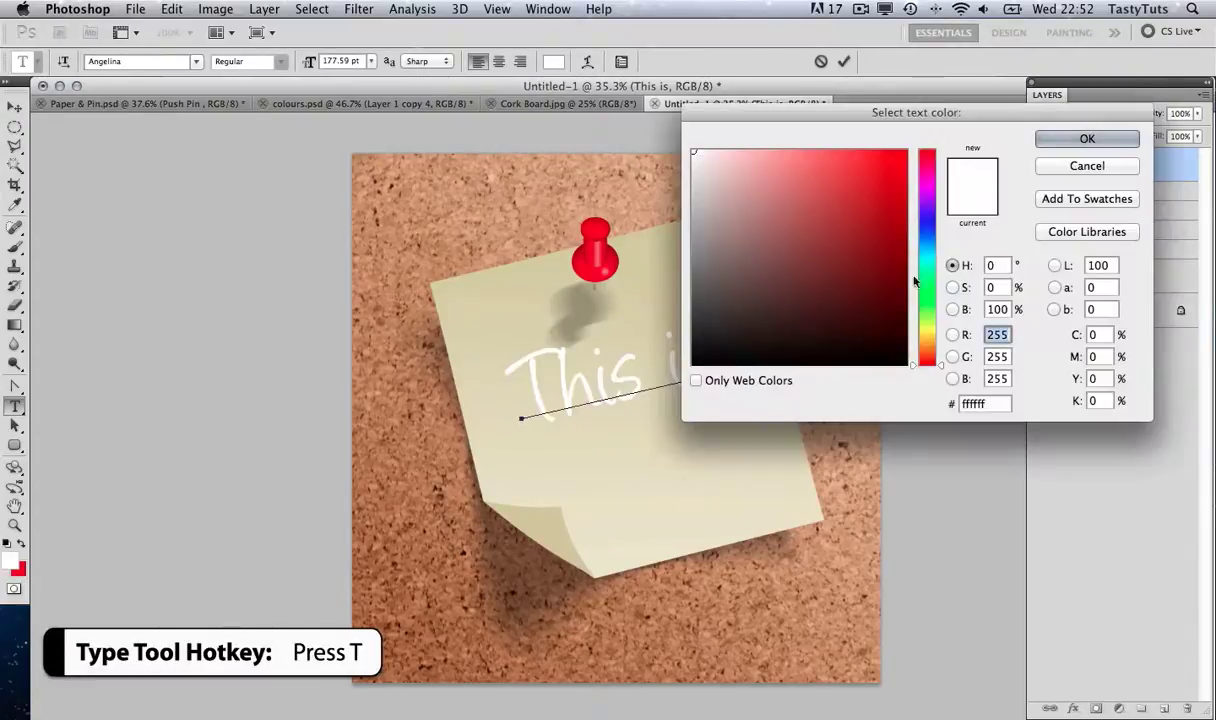
pyautogui.click(912, 297)
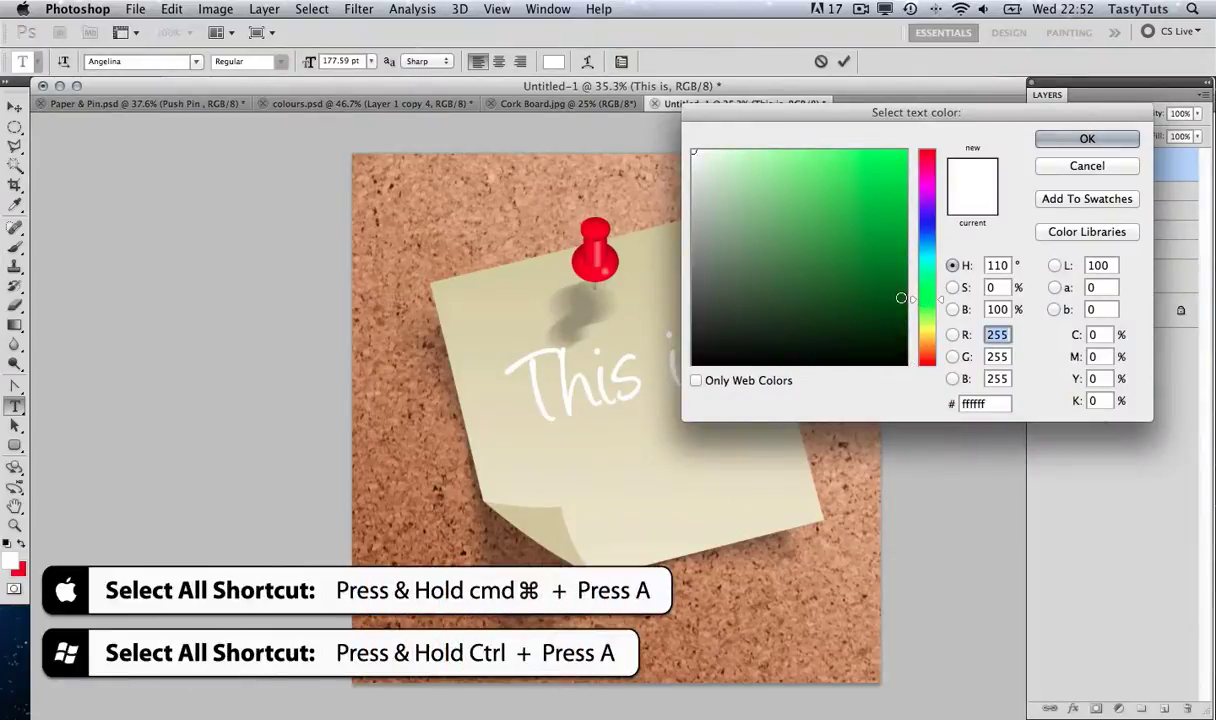
pyautogui.click(902, 298)
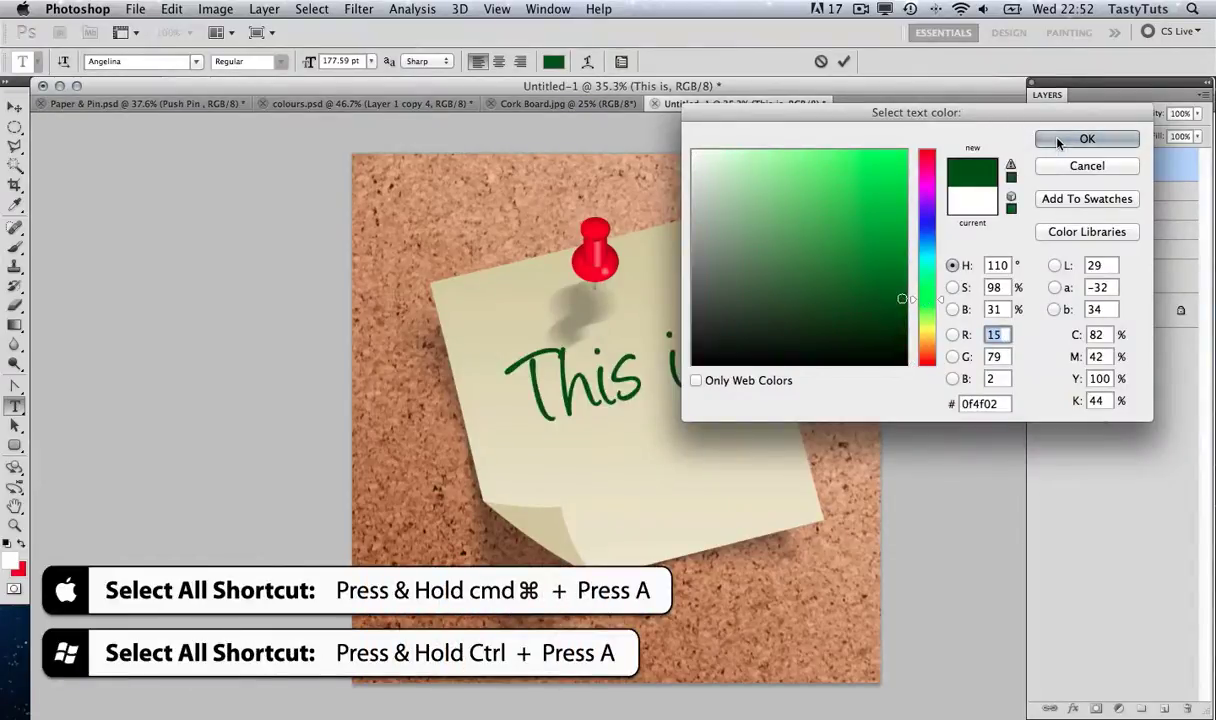
pyautogui.click(1060, 138)
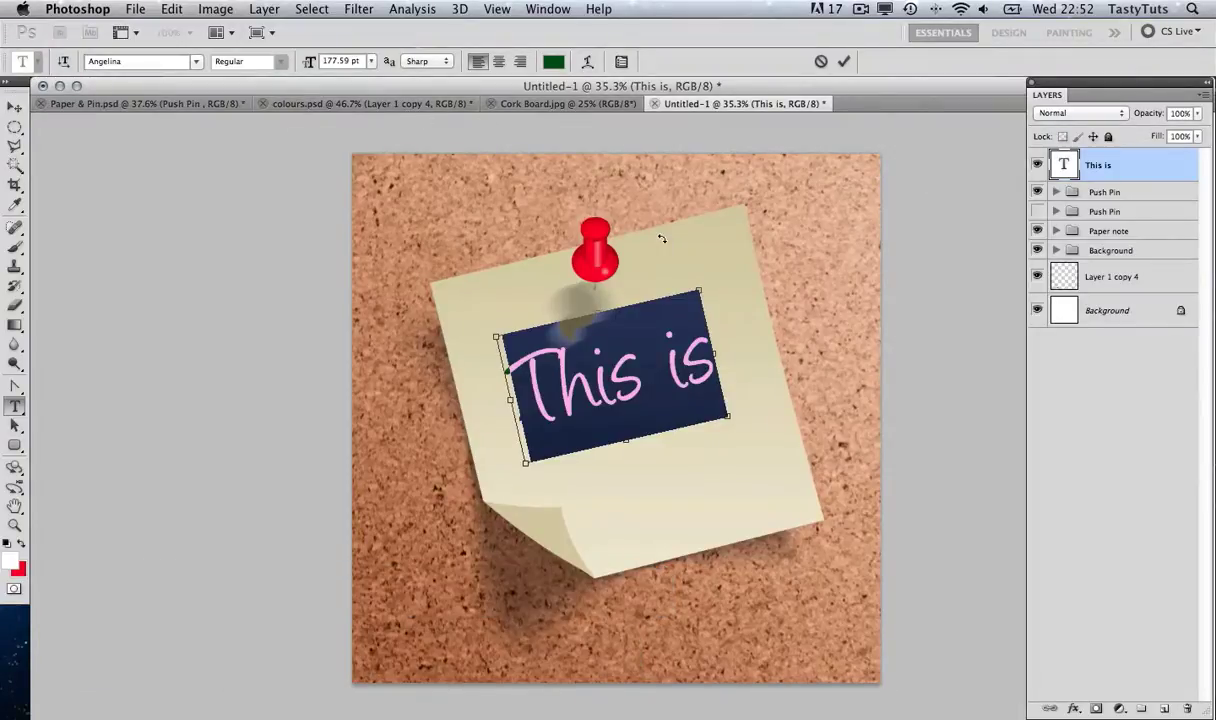
# Commit the green text edit and shift 'This is' slightly right and down
pyautogui.press('super+d')
pyautogui.press('Return')
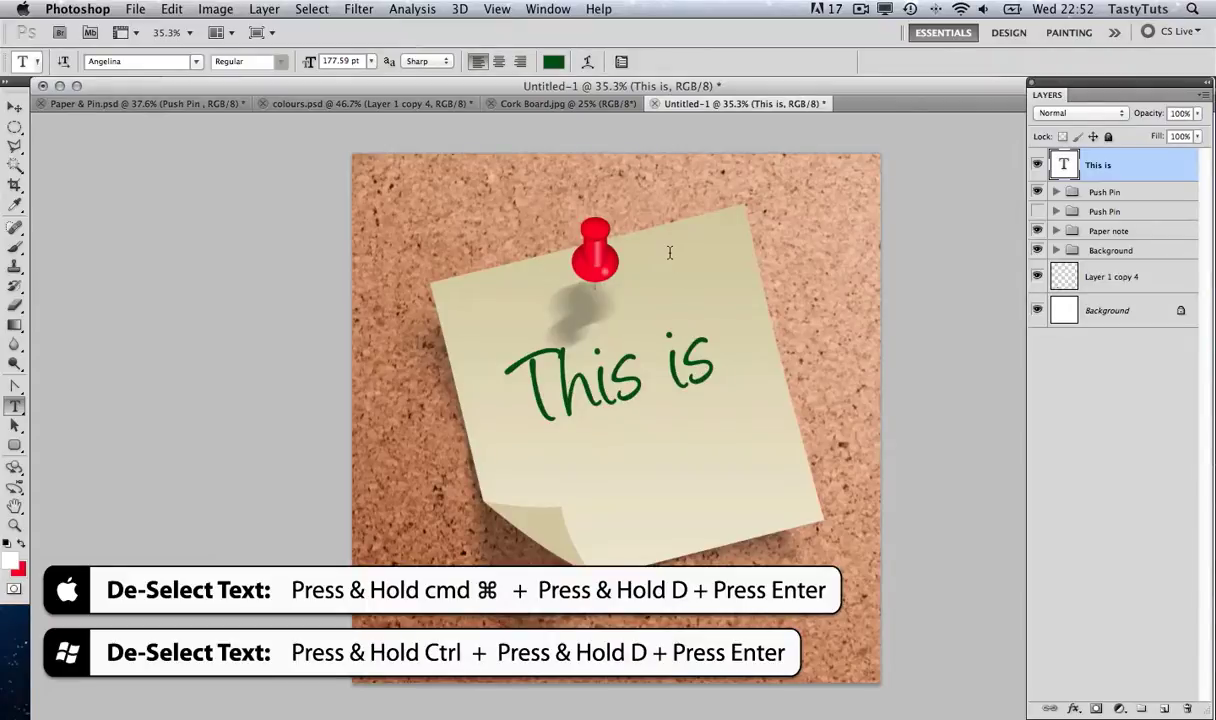
pyautogui.press('v')
pyautogui.moveTo(590, 352); pyautogui.dragTo(633, 374)
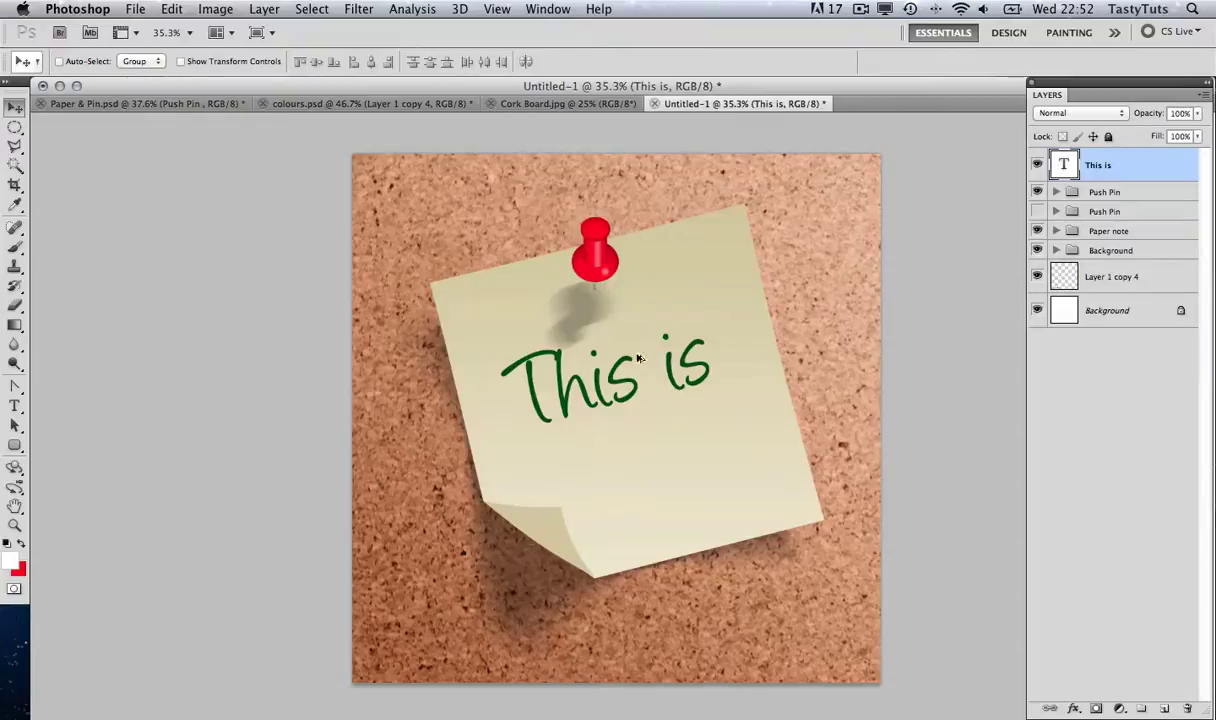
# Duplicate the 'This is' layer below and change the copy's text to 'urgent'
pyautogui.moveTo(580, 337); pyautogui.dragTo(636, 464)
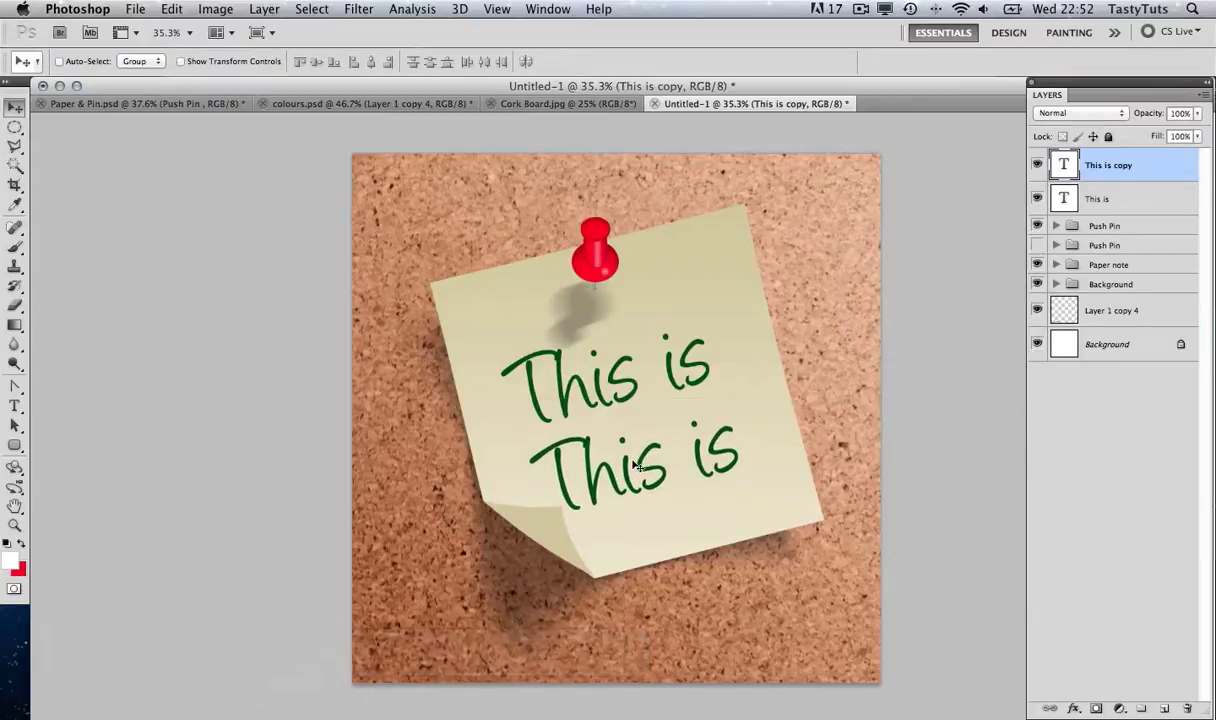
pyautogui.press('t')
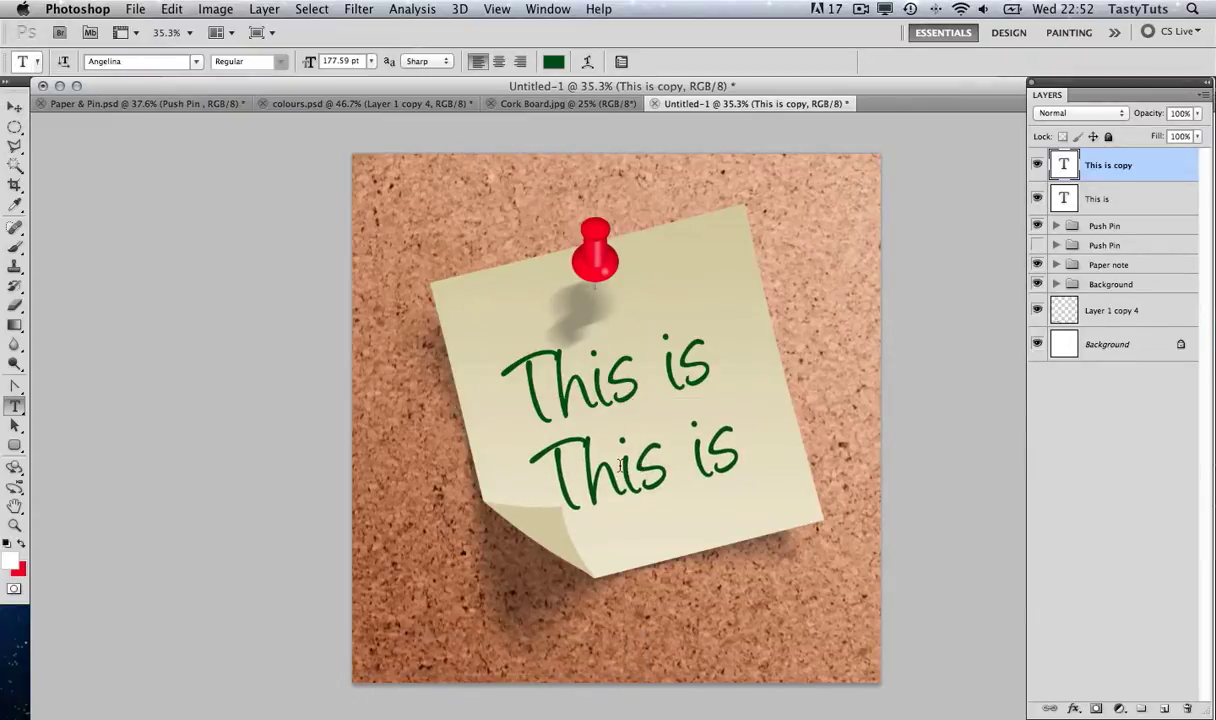
pyautogui.click(683, 459)
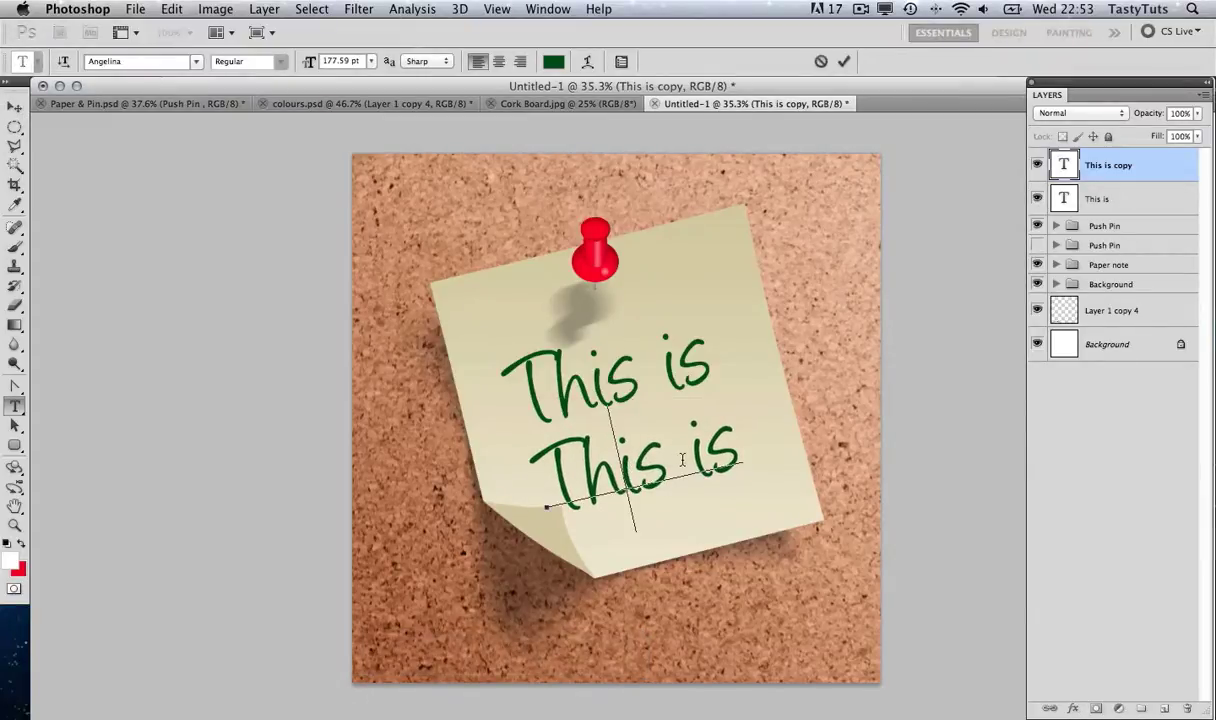
pyautogui.press('BackSpace')
pyautogui.press('BackSpace')
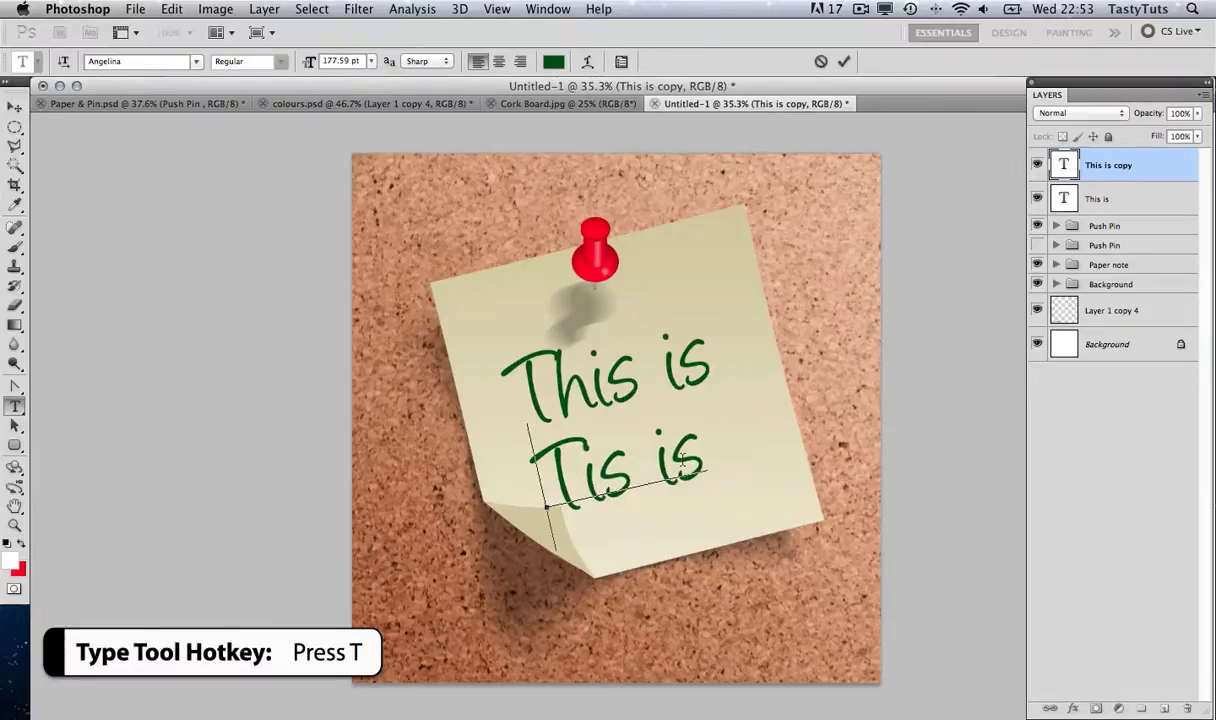
pyautogui.press('Right')
pyautogui.press('Right')
pyautogui.press('Right')
pyautogui.press('Right')
pyautogui.press('Right')
pyautogui.press('BackSpace')
pyautogui.press('BackSpace')
pyautogui.press('BackSpace')
pyautogui.press('BackSpace')
pyautogui.press('BackSpace')
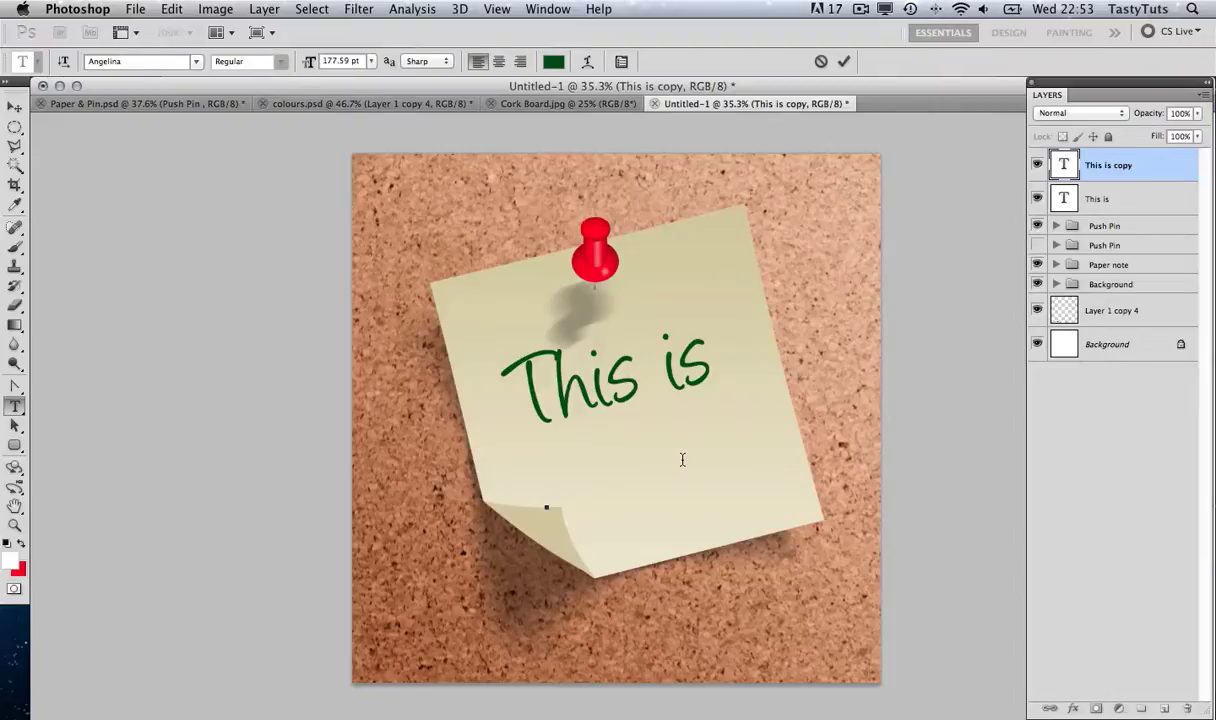
pyautogui.write('ur   ')
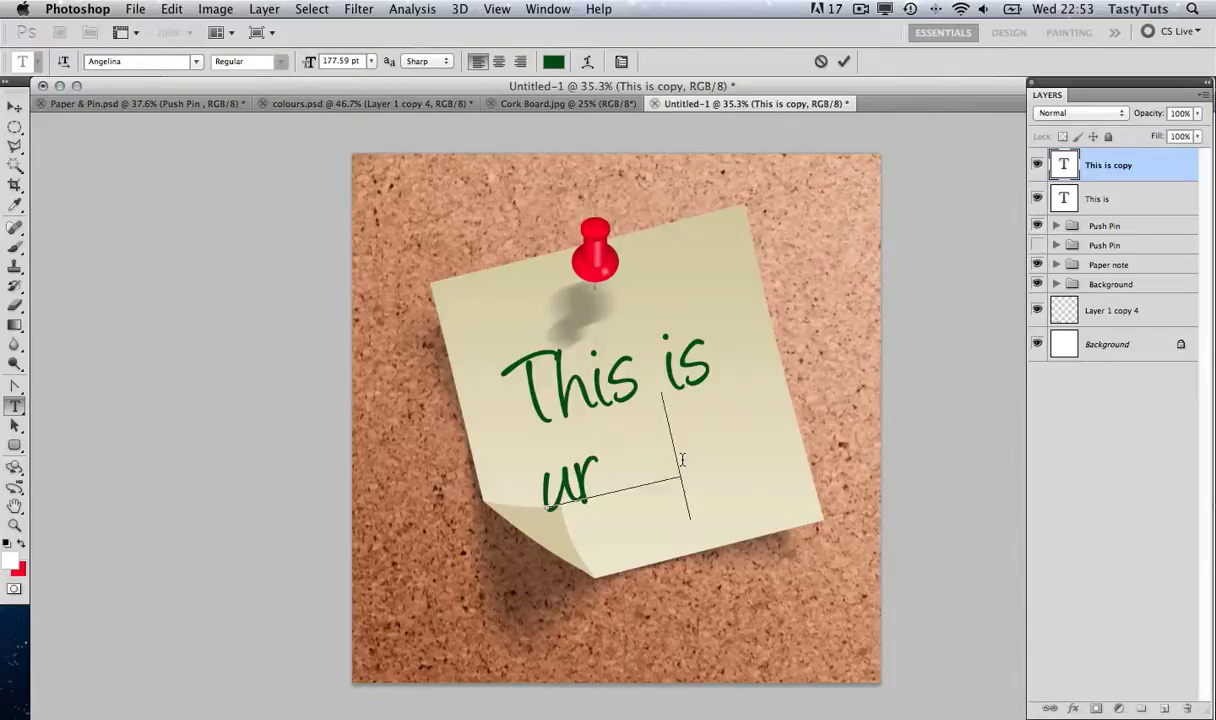
pyautogui.write('gent')
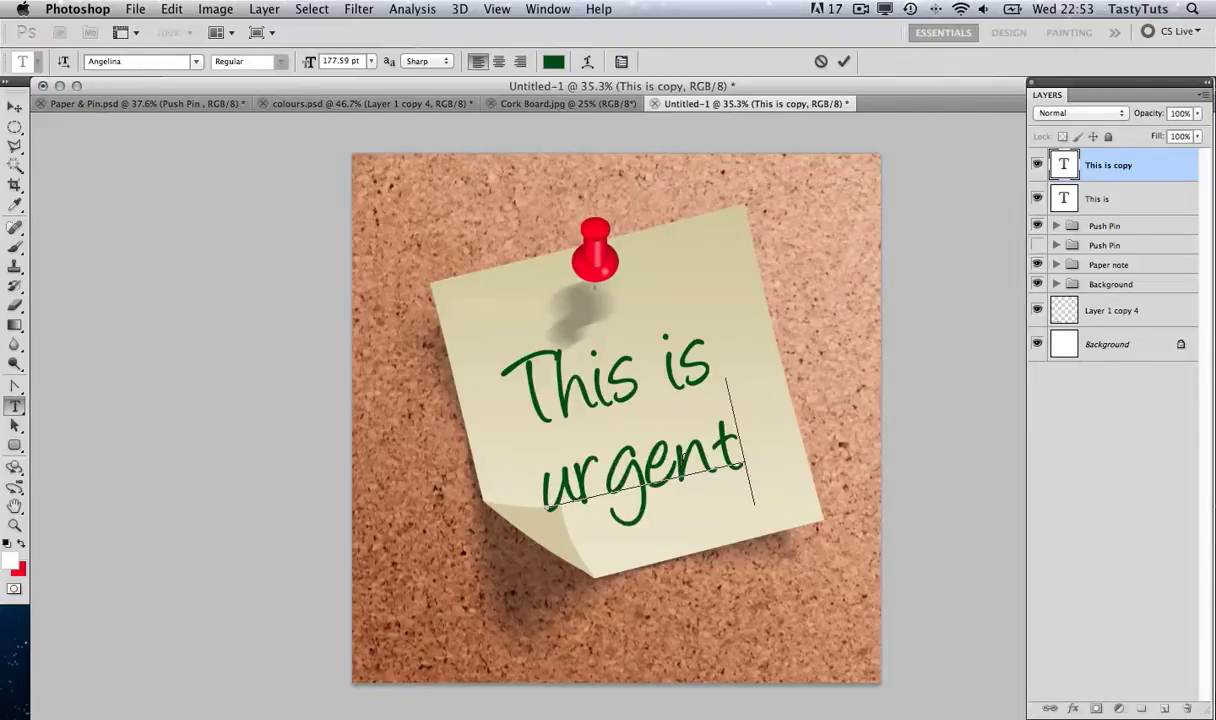
pyautogui.click(13, 127)
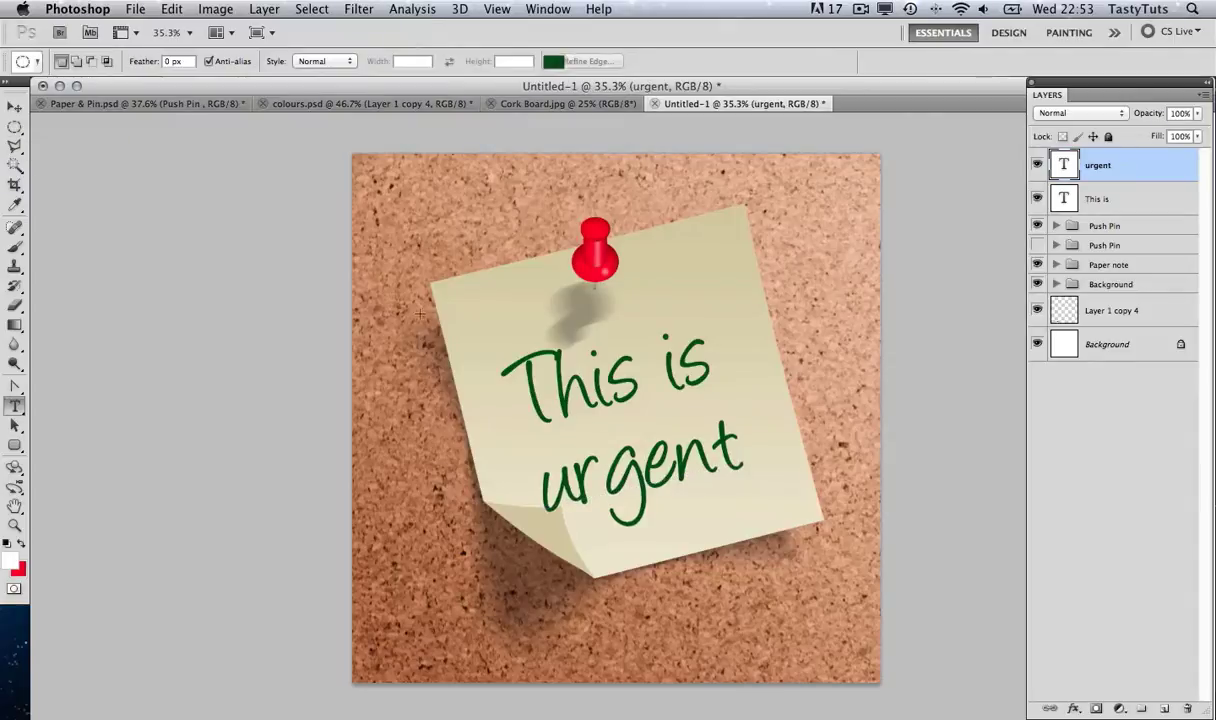
# Add '!' to make 'urgent!' and position it just under 'This is'
pyautogui.click(733, 447)
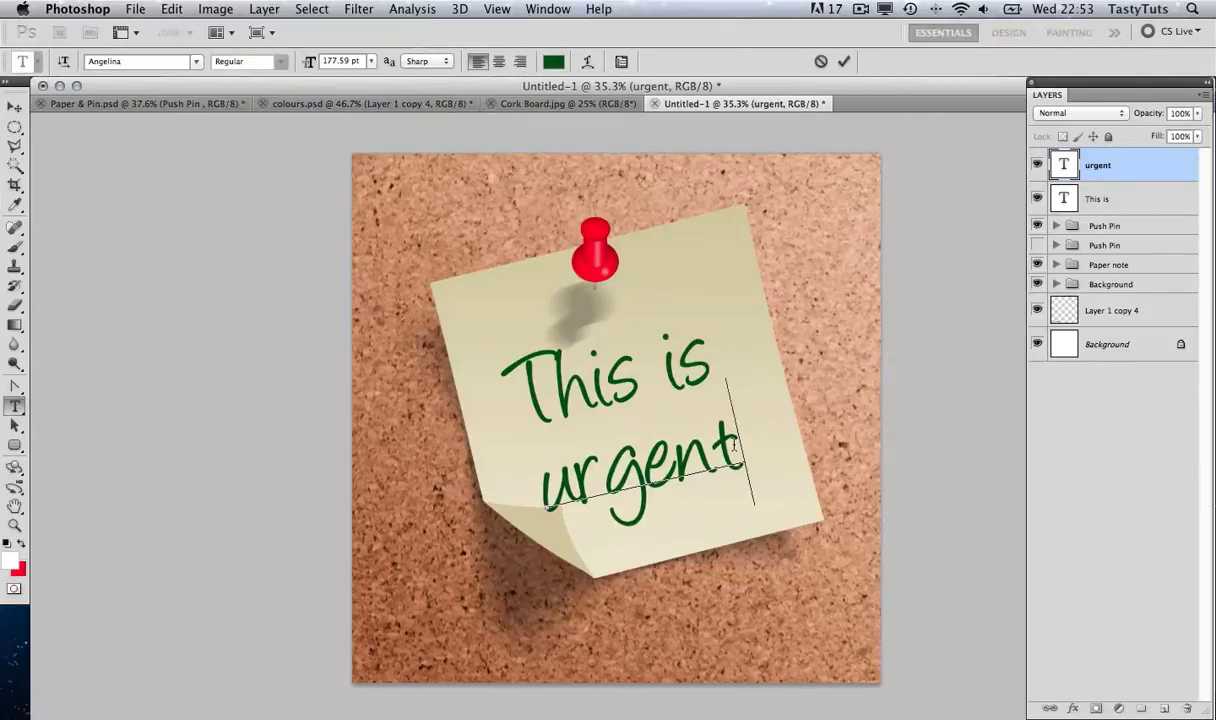
pyautogui.write('!')
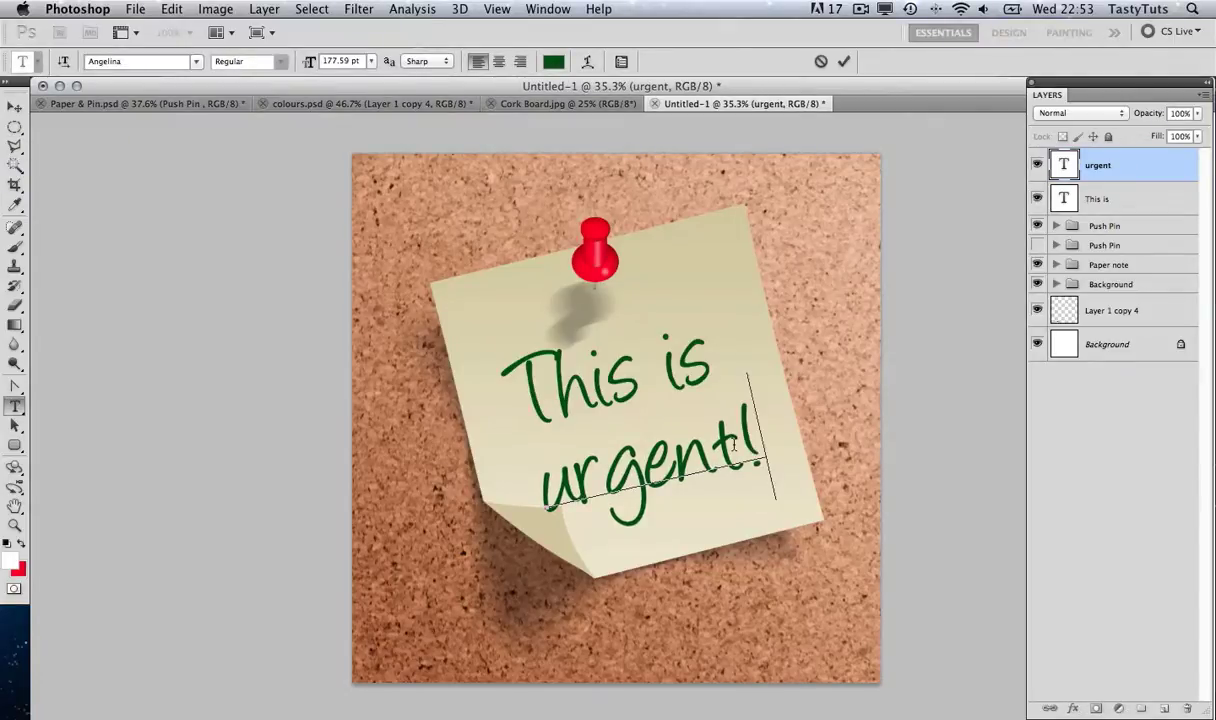
pyautogui.click(15, 106)
pyautogui.moveTo(632, 456); pyautogui.dragTo(624, 440)
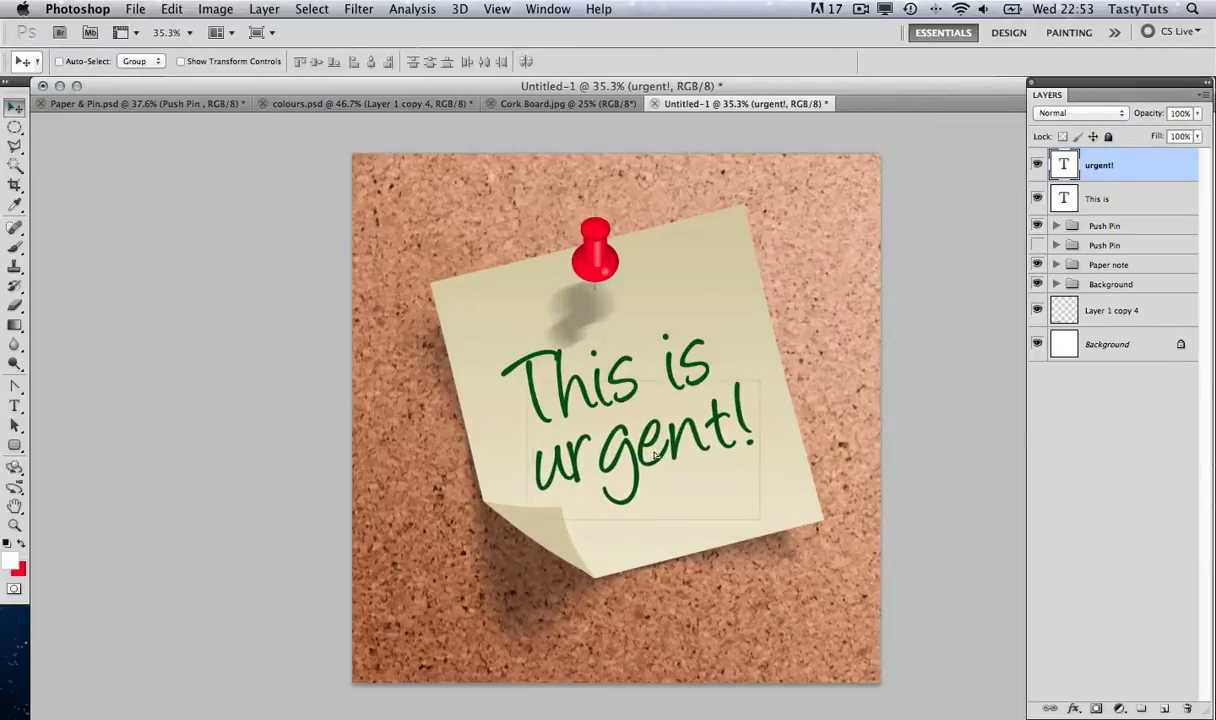
pyautogui.press('Down')
pyautogui.press('Down')
pyautogui.press('Down')
pyautogui.press('Down')
pyautogui.press('Down')
pyautogui.press('Down')
pyautogui.press('Down')
pyautogui.press('Down')
pyautogui.press('Down')
pyautogui.press('Down')
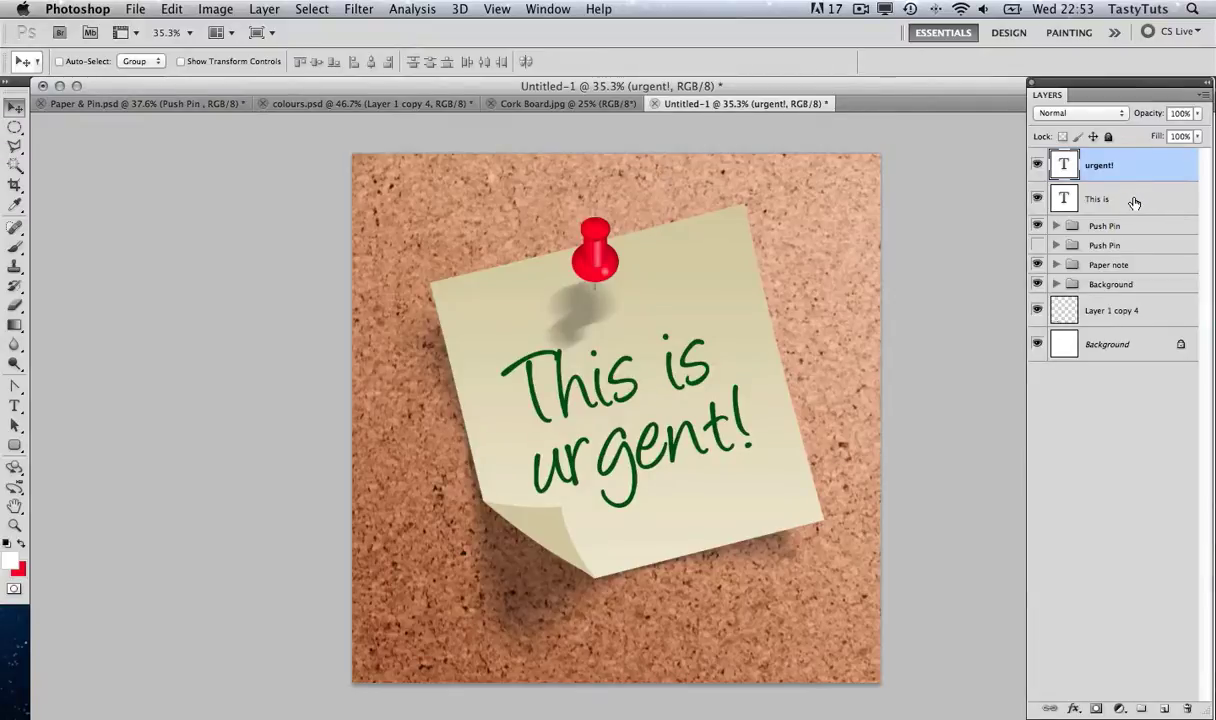
# Scale both text layers to about 84% and shift them right to centre 'This is urgent!' on the note
pyautogui.keyDown('shift'); pyautogui.click(1070, 199); pyautogui.keyUp('shift')
pyautogui.moveTo(654, 396)
pyautogui.mouseDown()
pyautogui.moveTo(650, 420)
pyautogui.moveTo(659, 386)
pyautogui.mouseUp()
pyautogui.press('super+t')
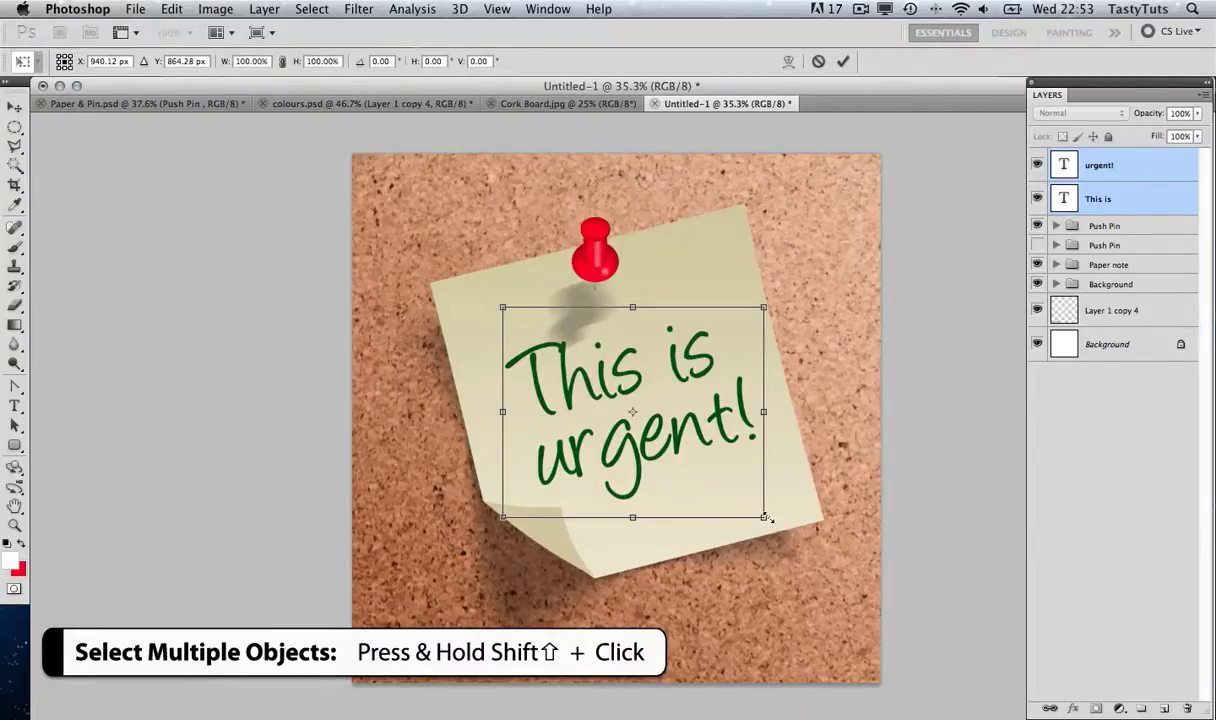
pyautogui.moveTo(766, 517); pyautogui.dragTo(724, 485)
pyautogui.press('Return')
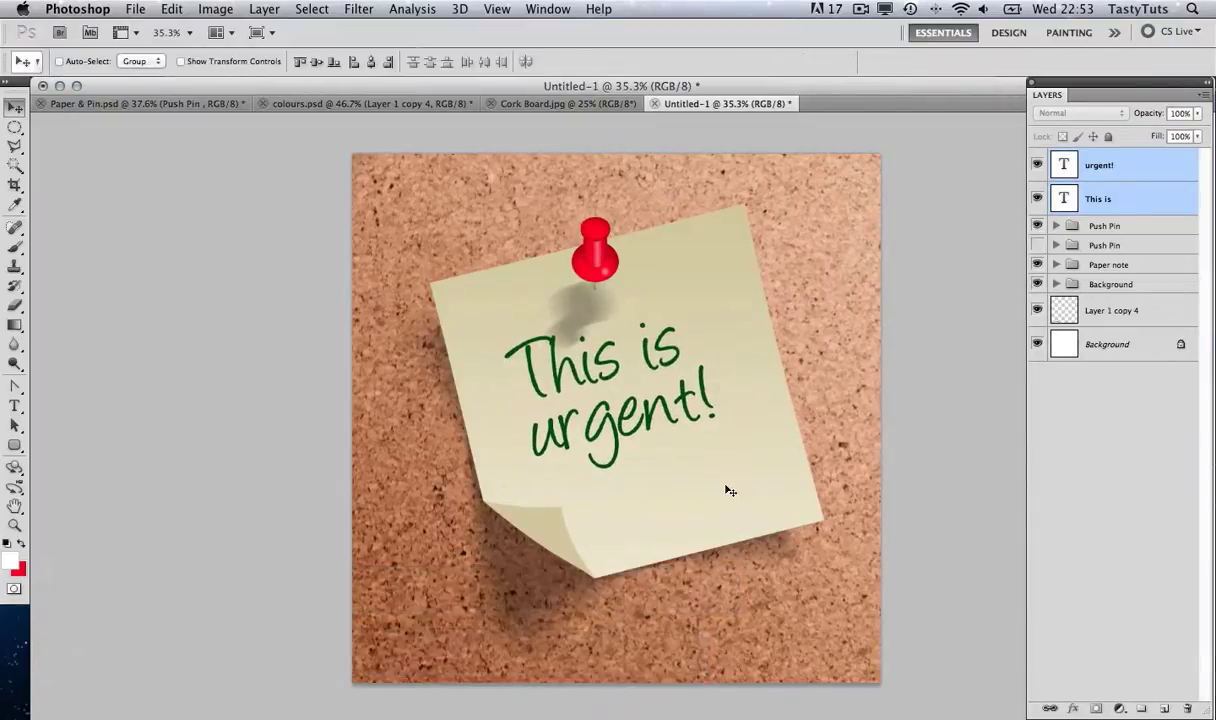
pyautogui.moveTo(660, 437); pyautogui.dragTo(671, 452)
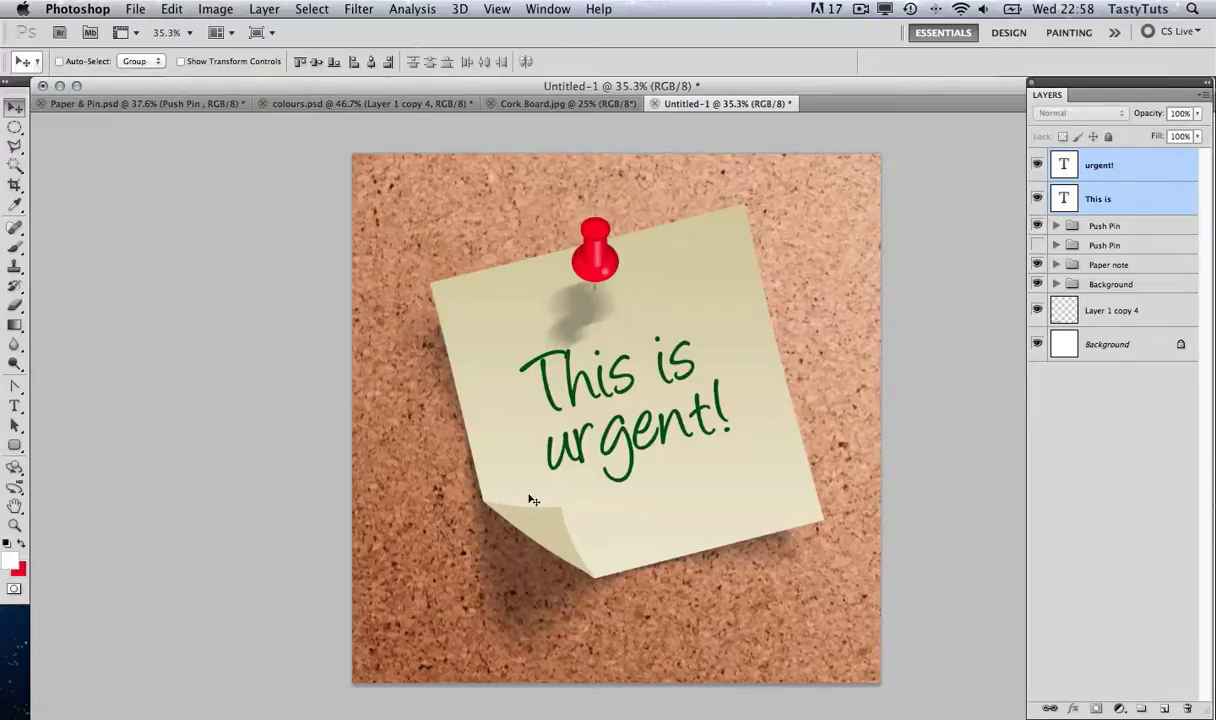
# Lower the Push Pin group's Shadow layer to 16% opacity
pyautogui.click(1055, 226)
pyautogui.scroll(-5, 1070, 480)
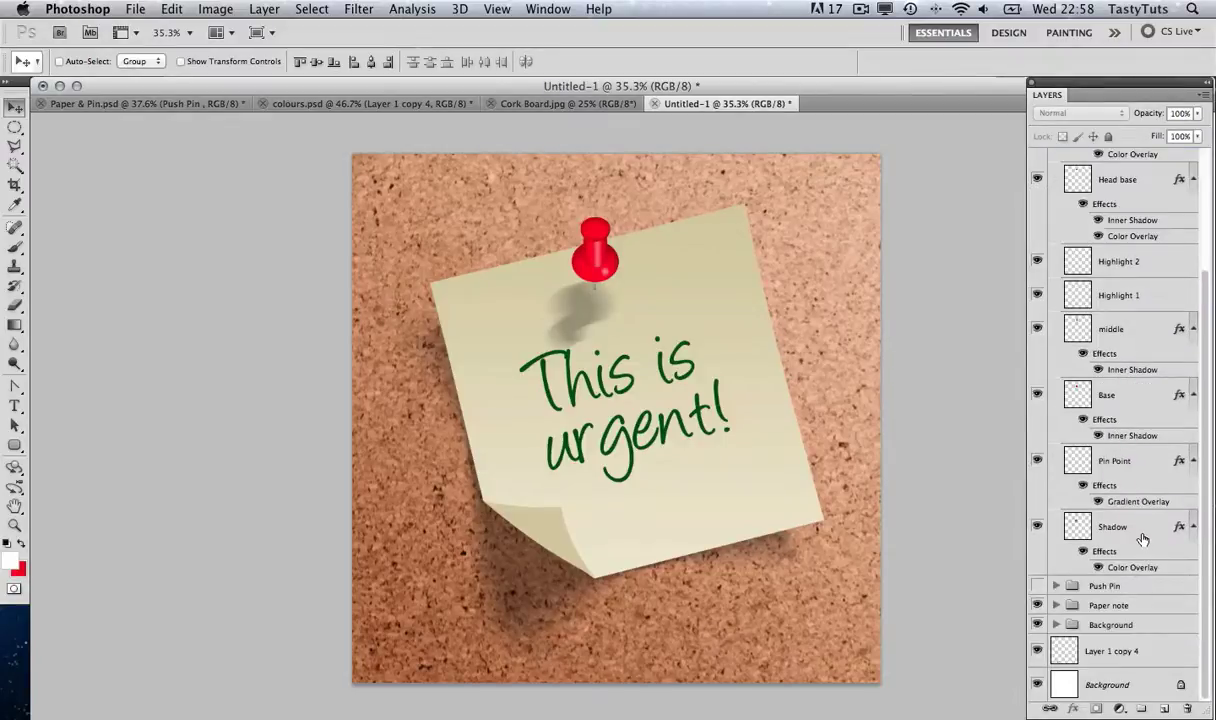
pyautogui.click(1140, 528)
pyautogui.click(1140, 117)
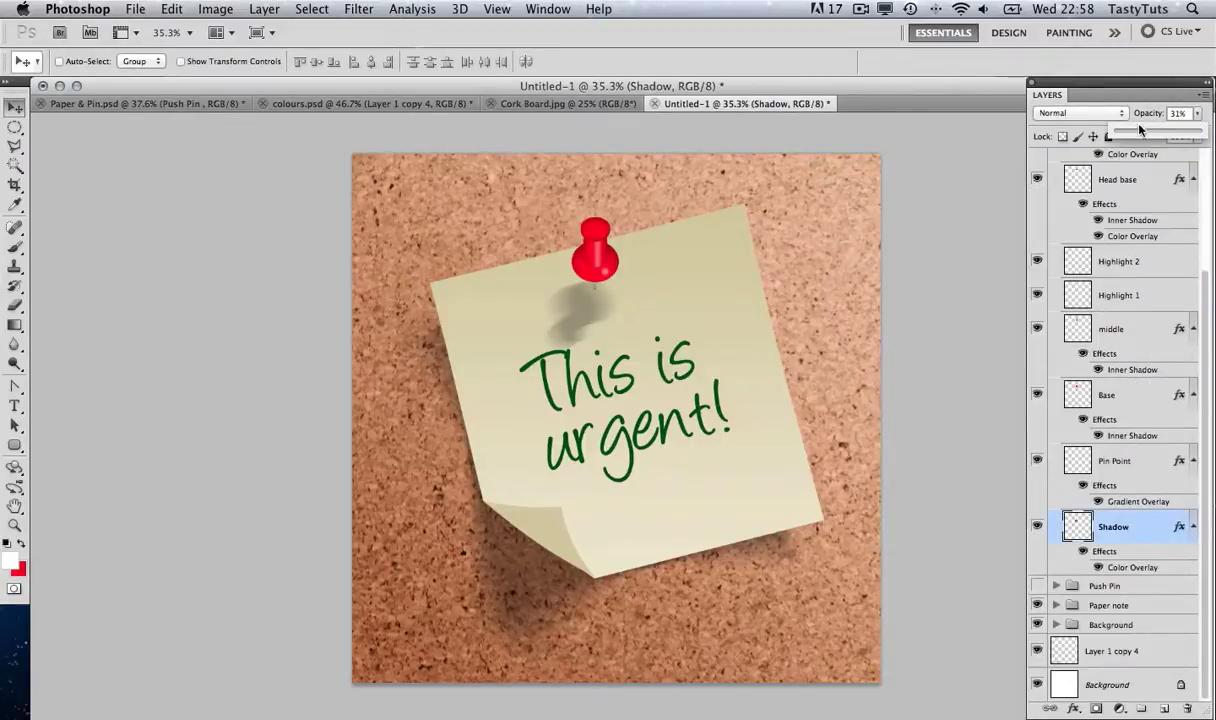
pyautogui.moveTo(1136, 133); pyautogui.dragTo(1130, 133)
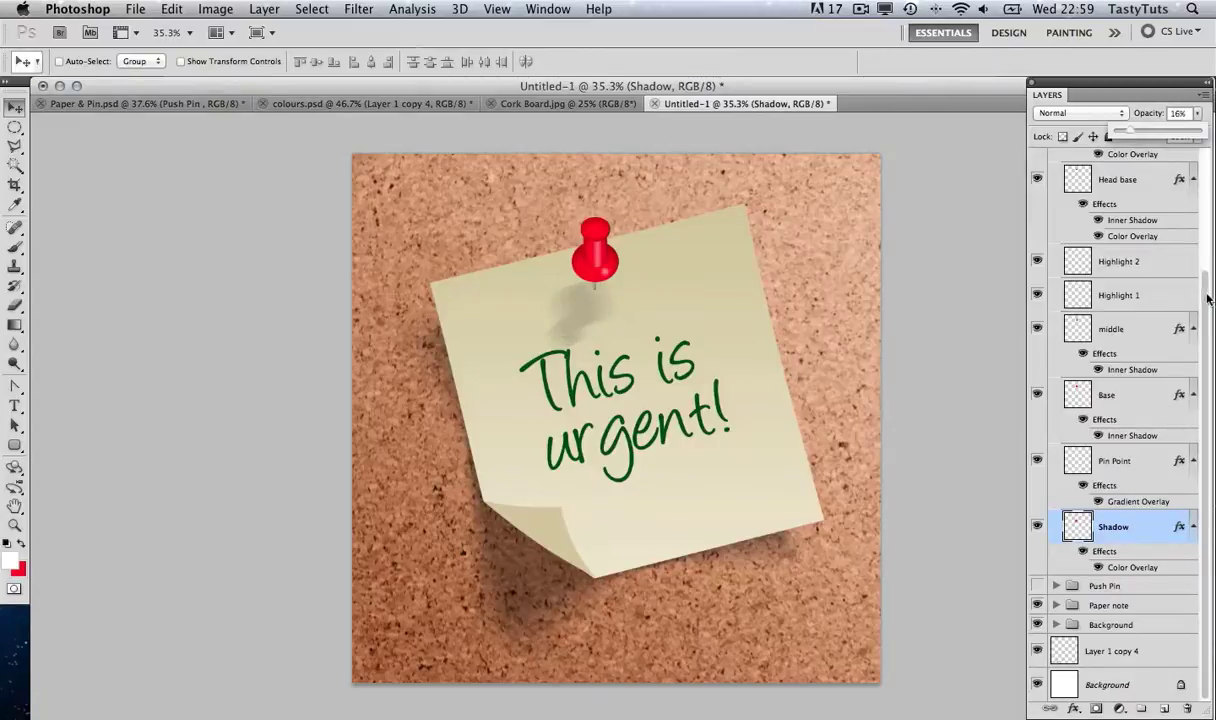
pyautogui.moveTo(1205, 271); pyautogui.dragTo(1205, 163)
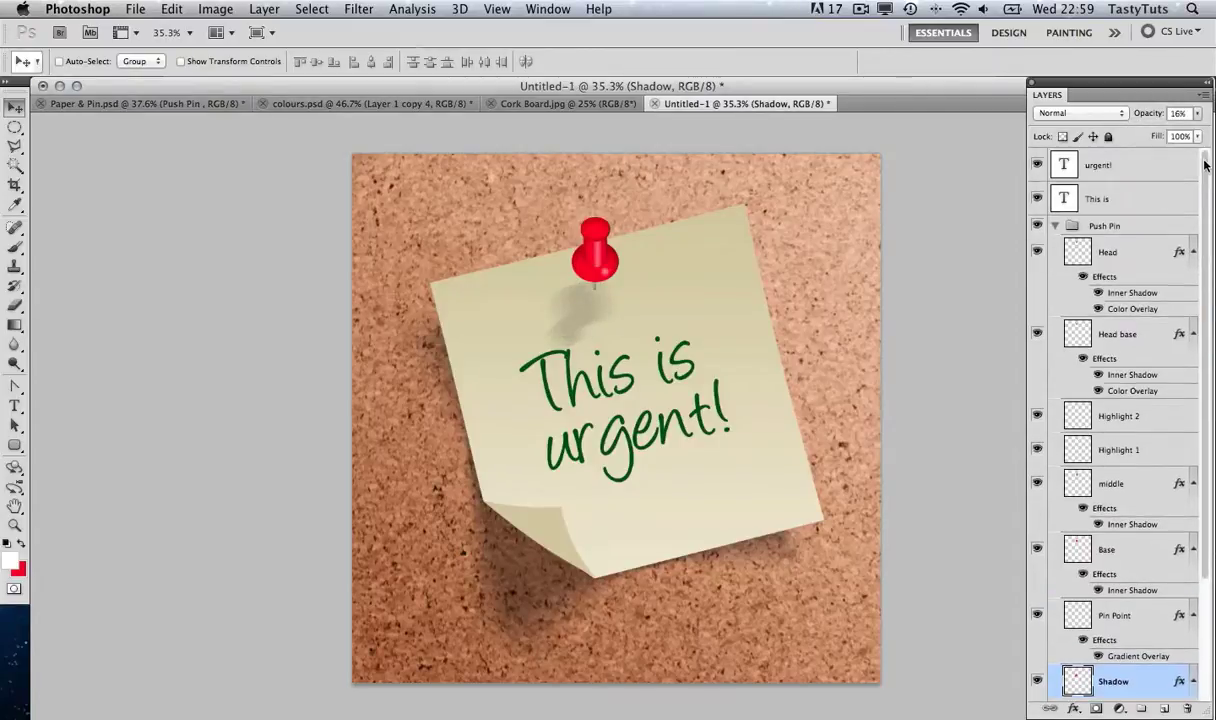
pyautogui.click(1055, 225)
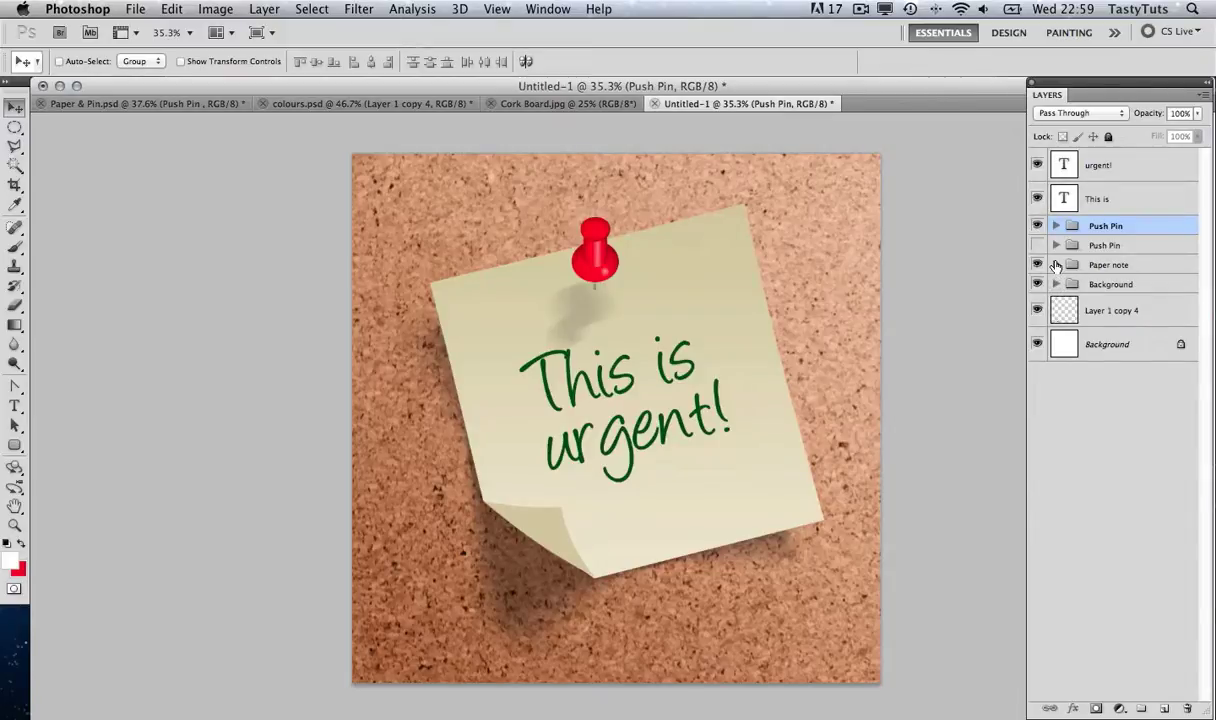
# Raise the Paper note's Shadow opacity from 39% to 60% and view the image full screen
pyautogui.click(1055, 265)
pyautogui.click(1080, 422)
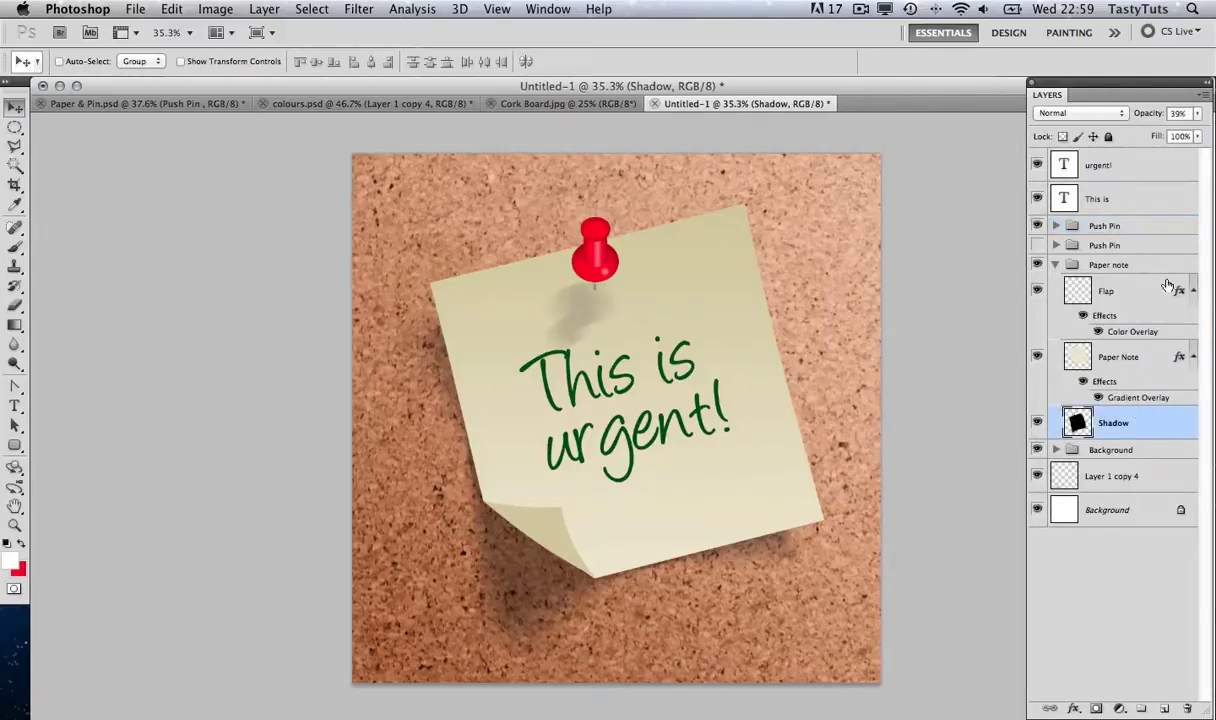
pyautogui.click(1197, 113)
pyautogui.moveTo(1167, 130); pyautogui.dragTo(1174, 132)
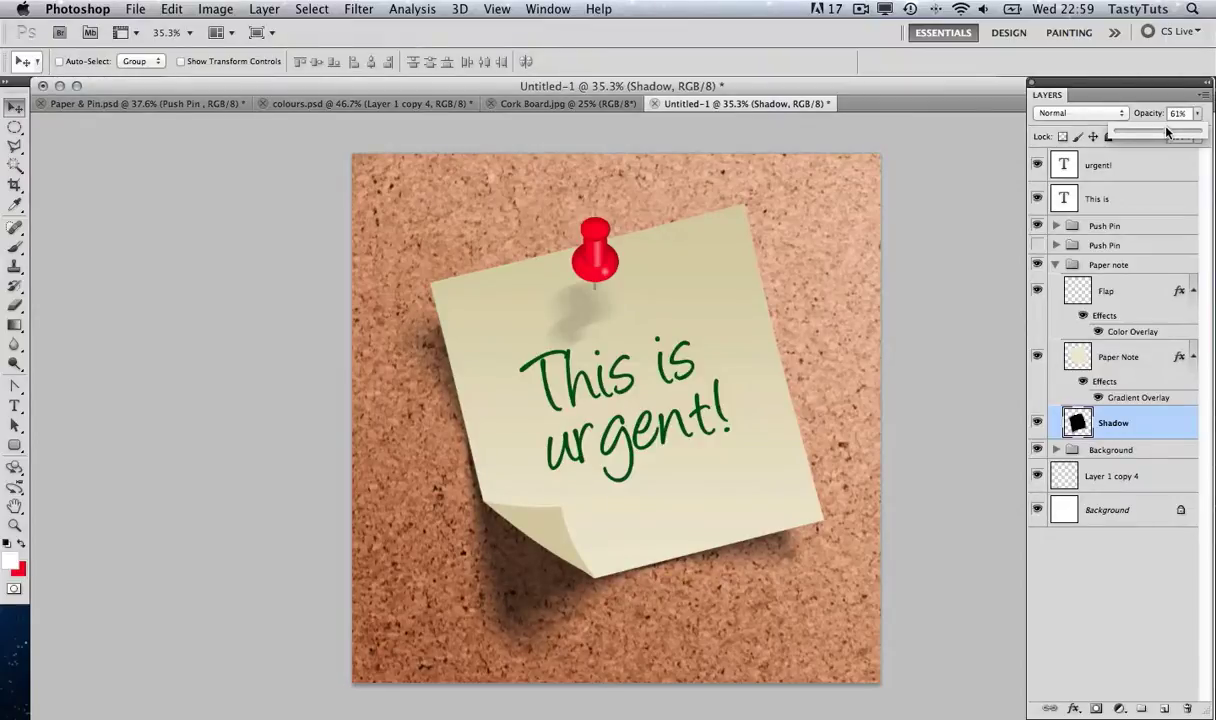
pyautogui.click(1055, 264)
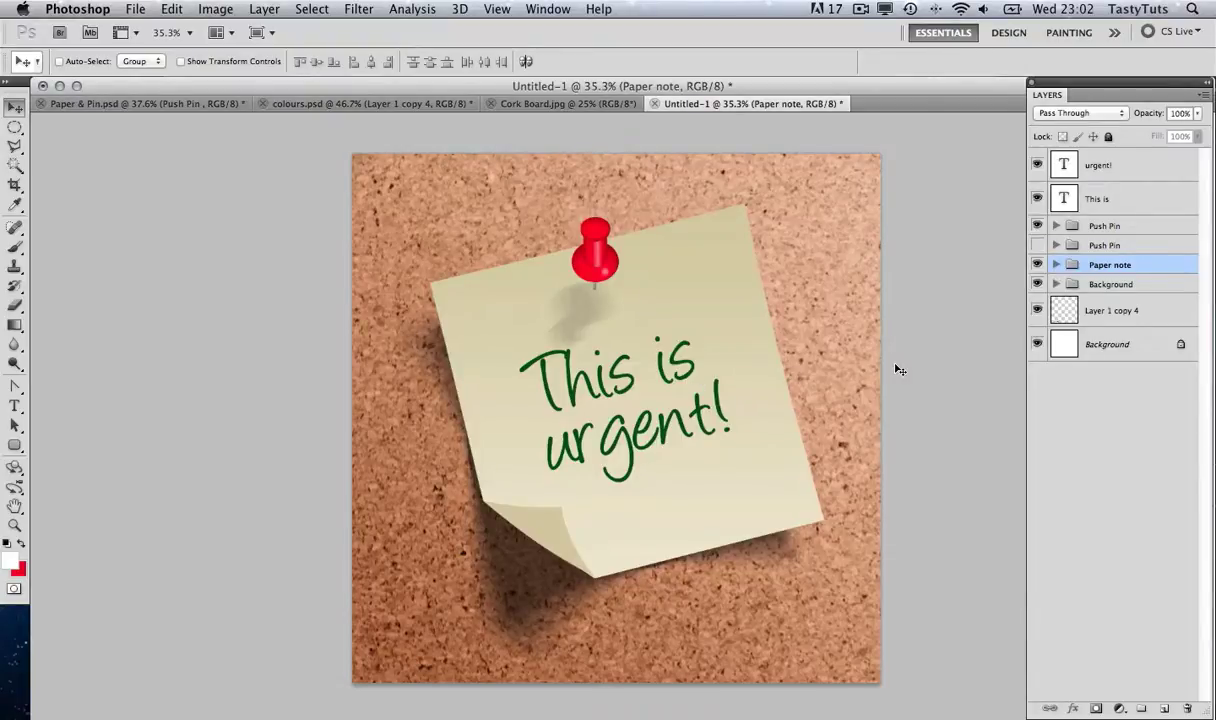
pyautogui.press('f')
pyautogui.press('f')
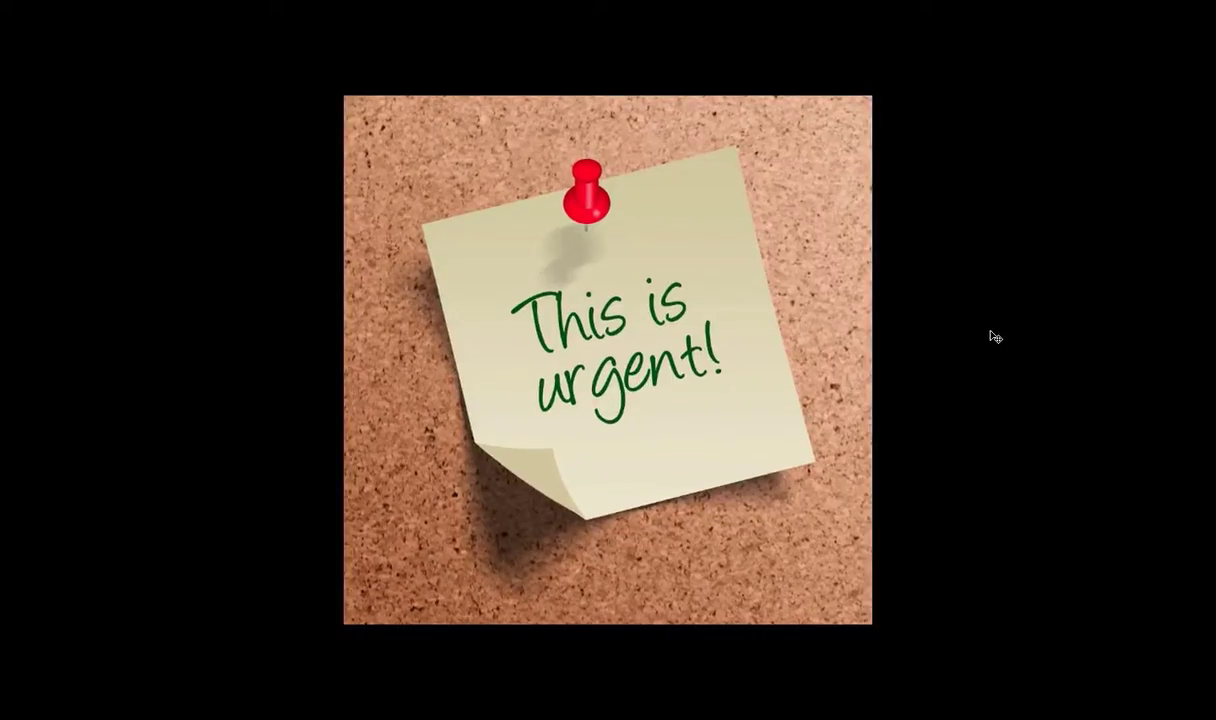